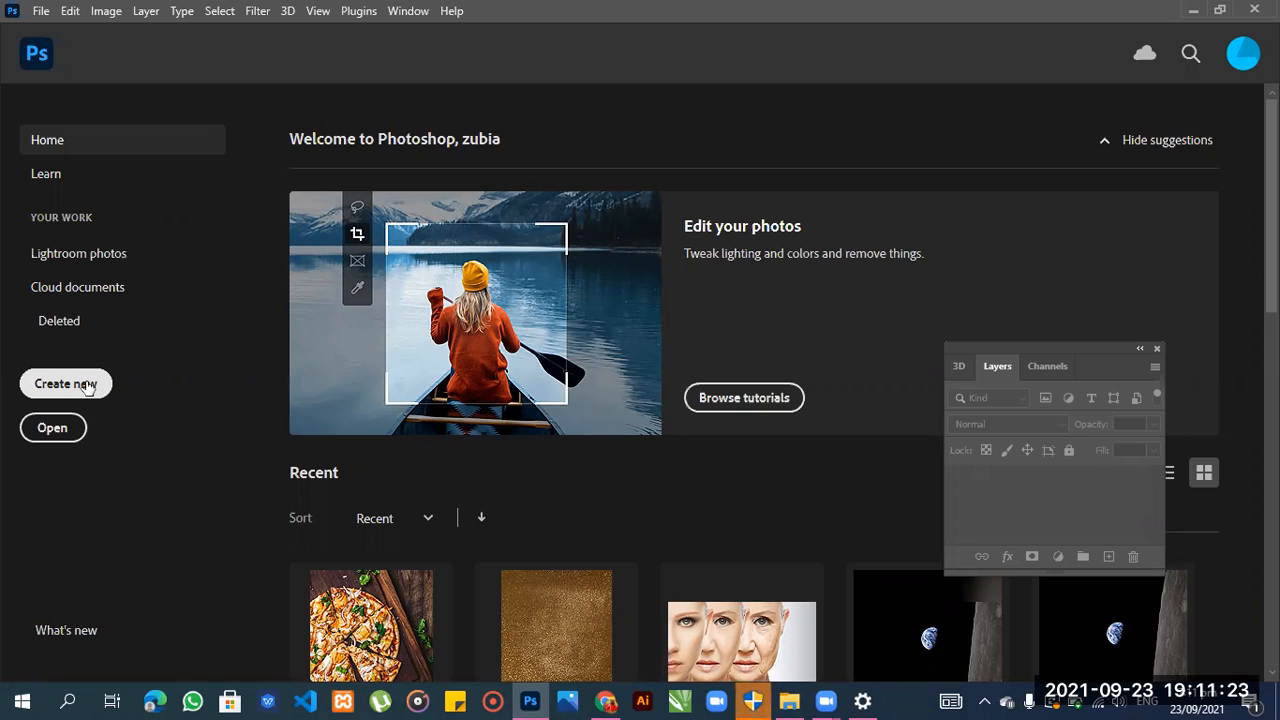
Create a new 3487 x 4205 px RGB document at 299.999 ppi with a white background.
left_click(87, 386)
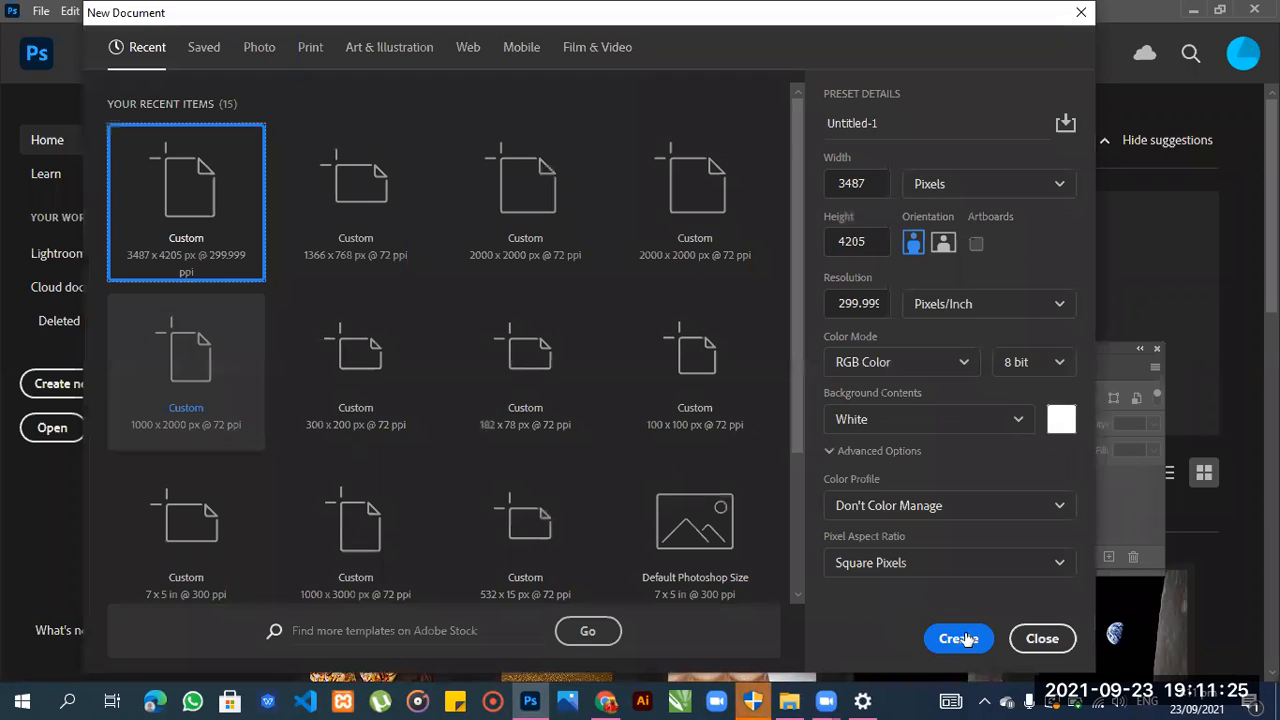
left_click(968, 641)
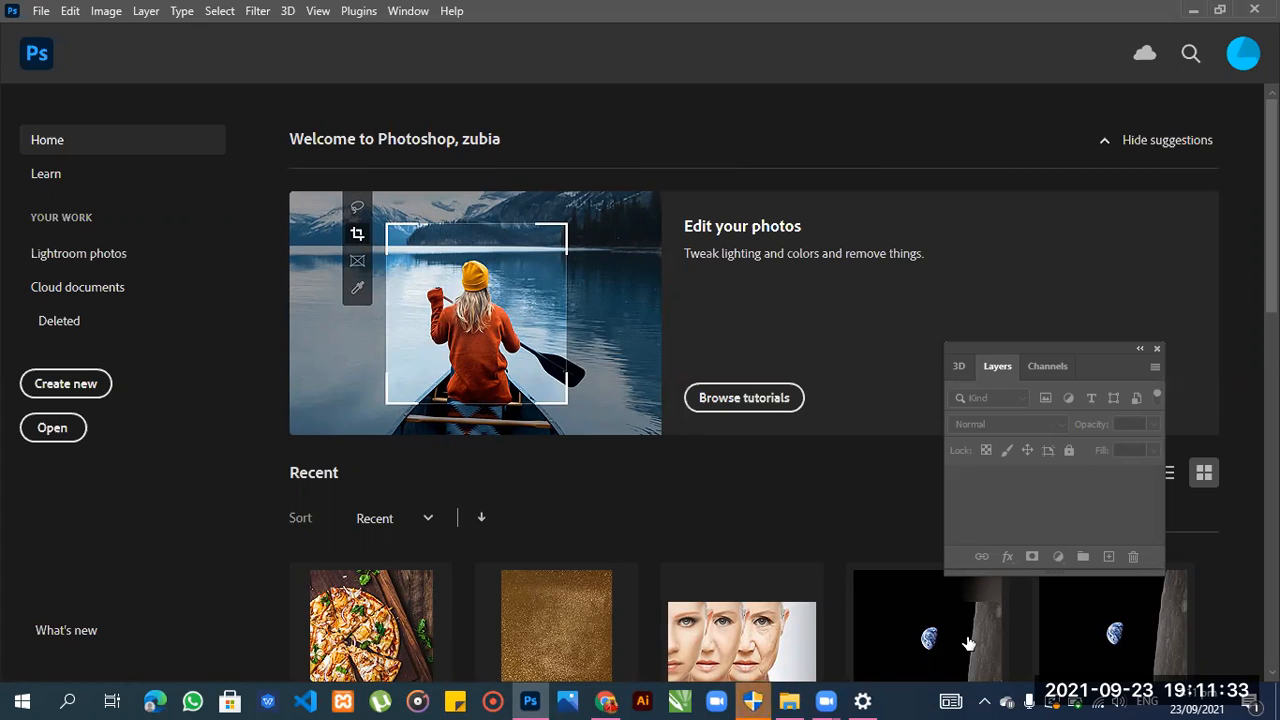
left_click(65, 385)
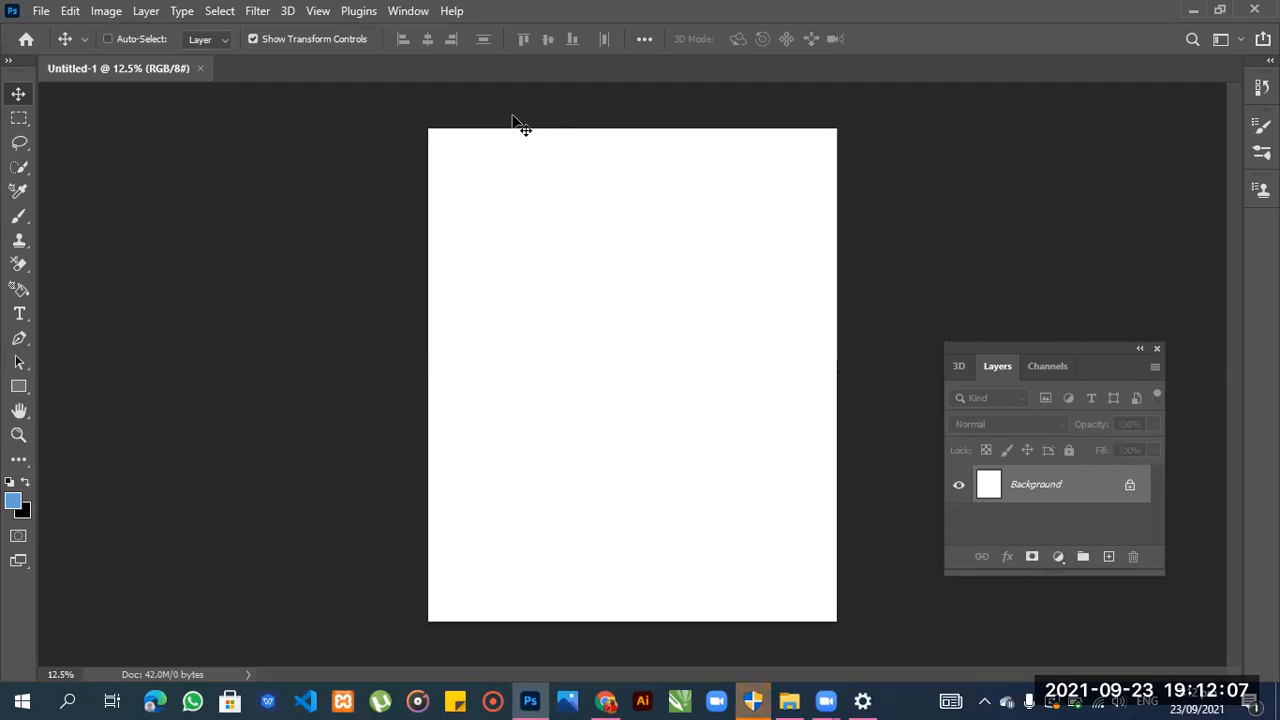
Switch to Chrome and search Google for "rgb code rock".
left_click(608, 700)
left_click(606, 348)
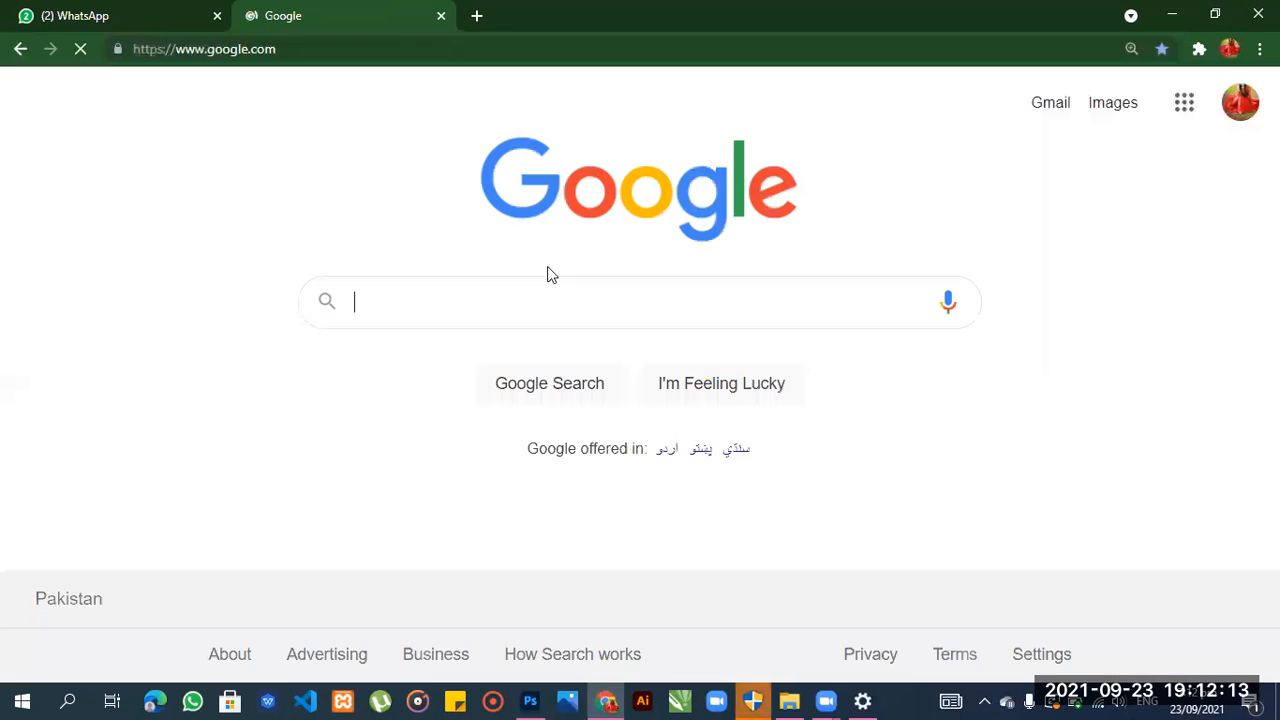
type("r")
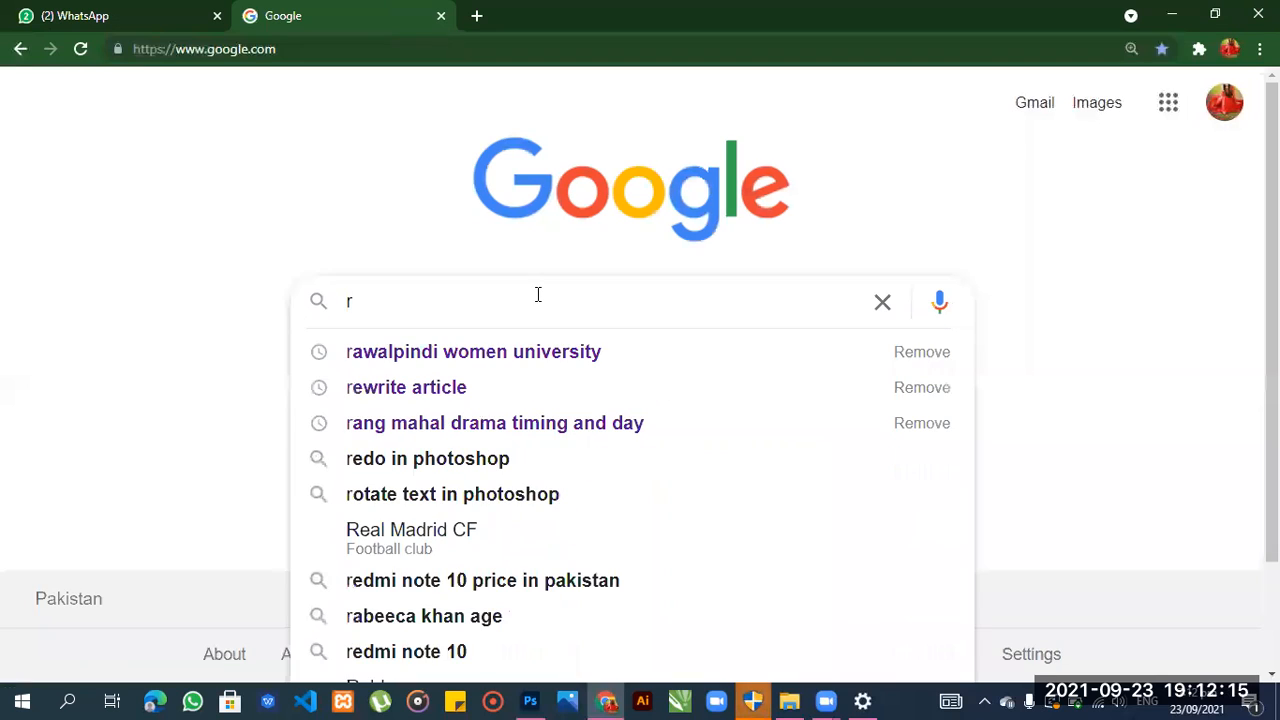
type("gb code ")
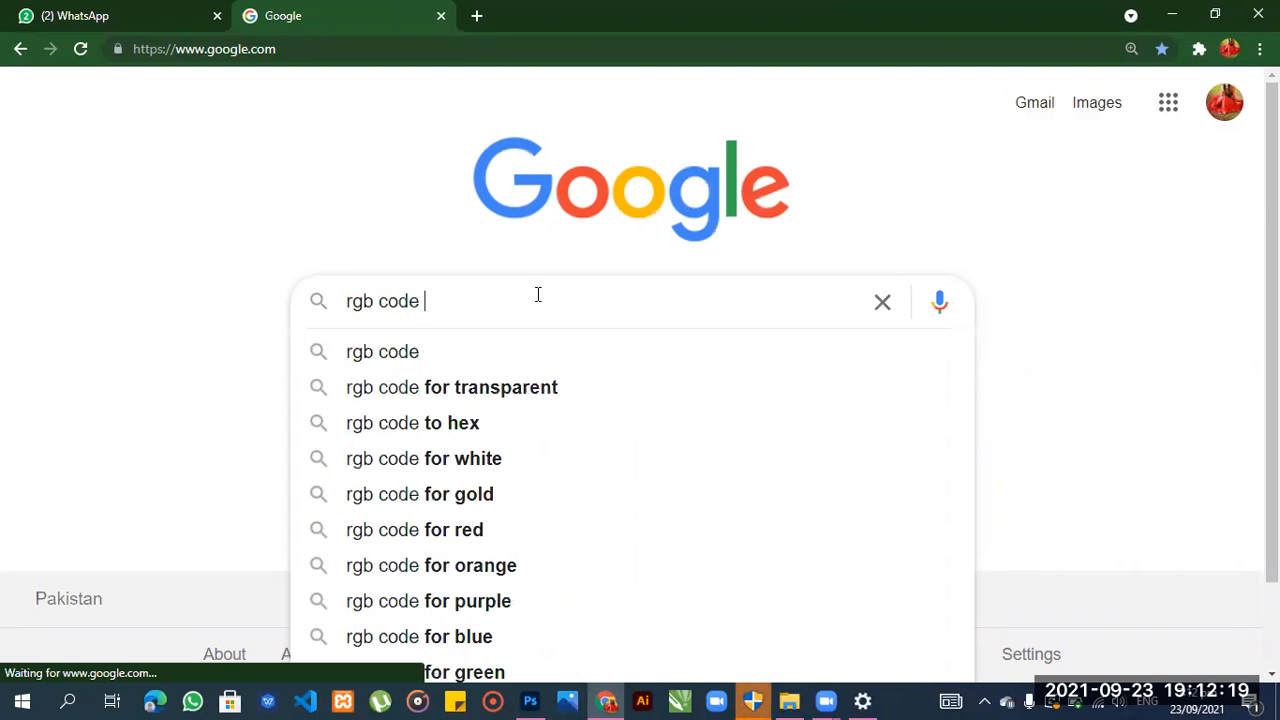
type("for ro")
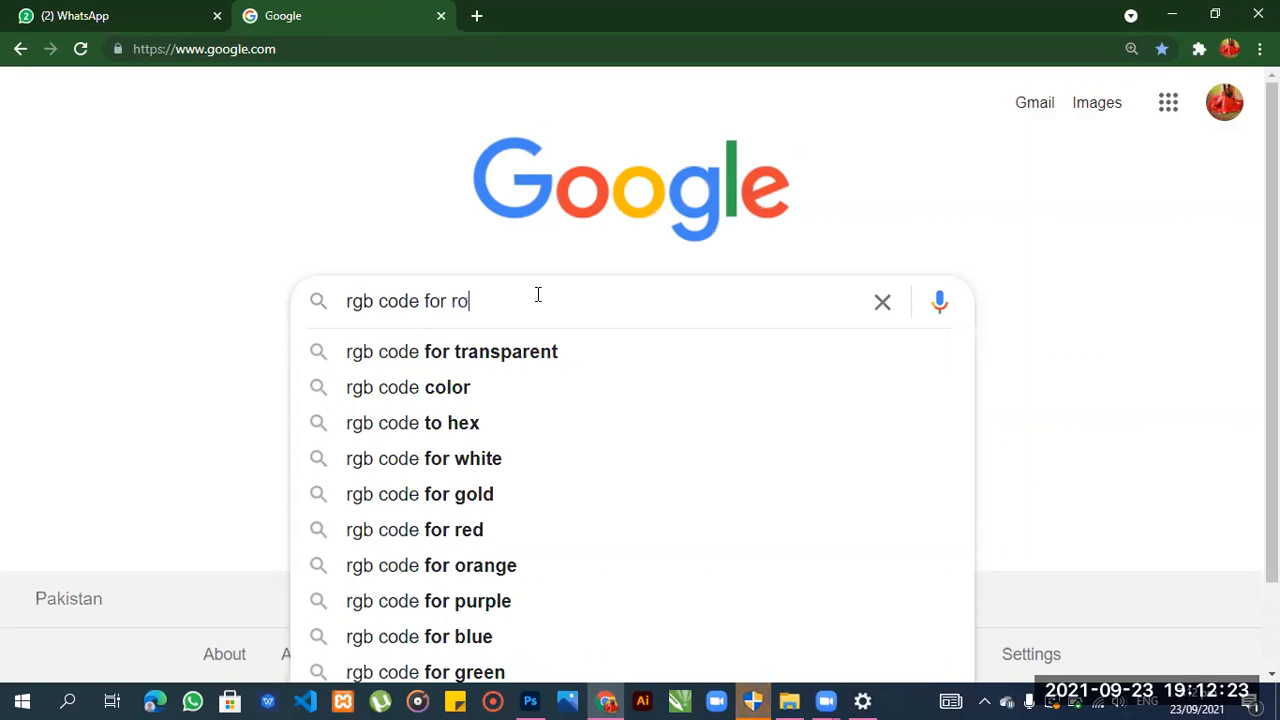
type("ck")
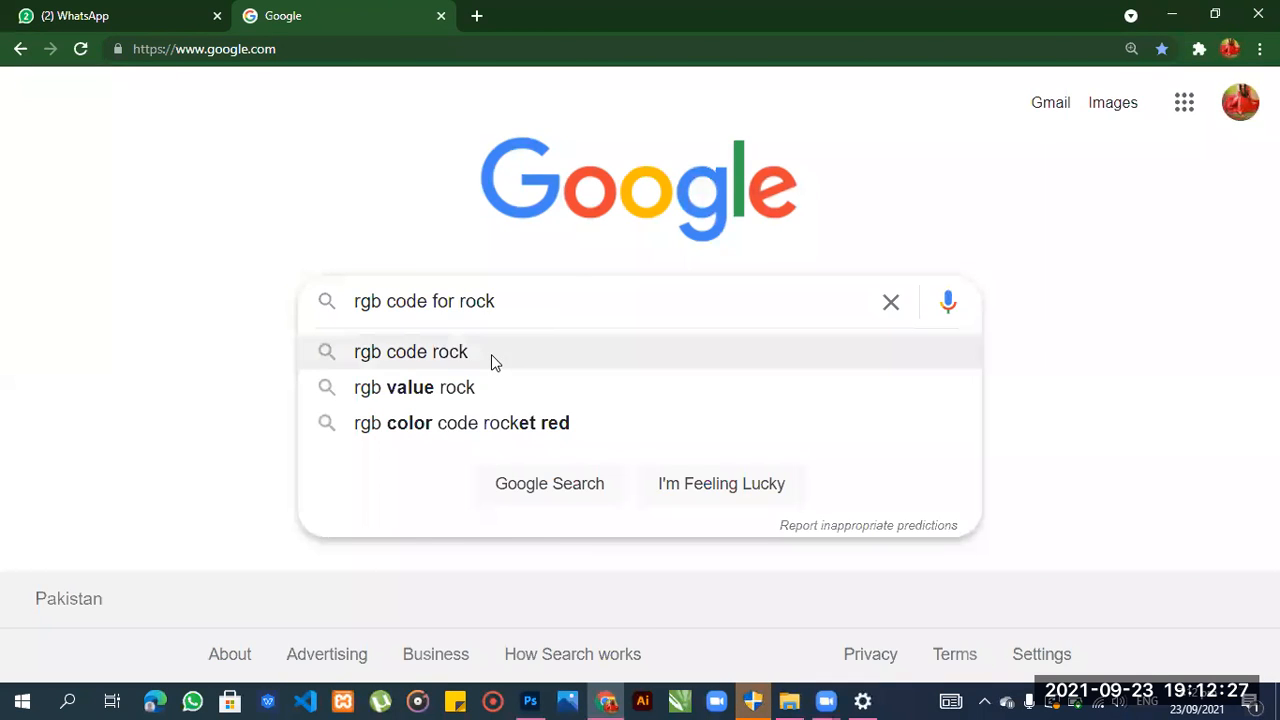
left_click(491, 356)
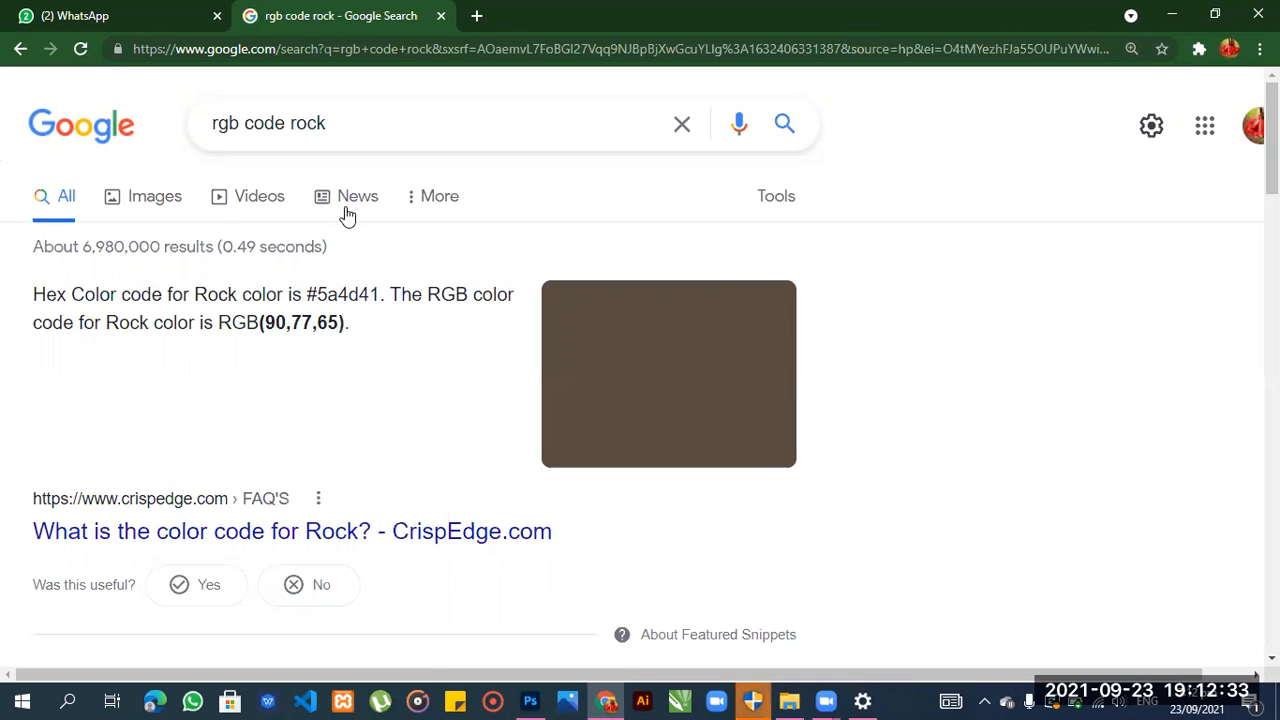
Search Google for "rgb code loin", then replace the results tab with a new empty tab.
left_click(335, 122)
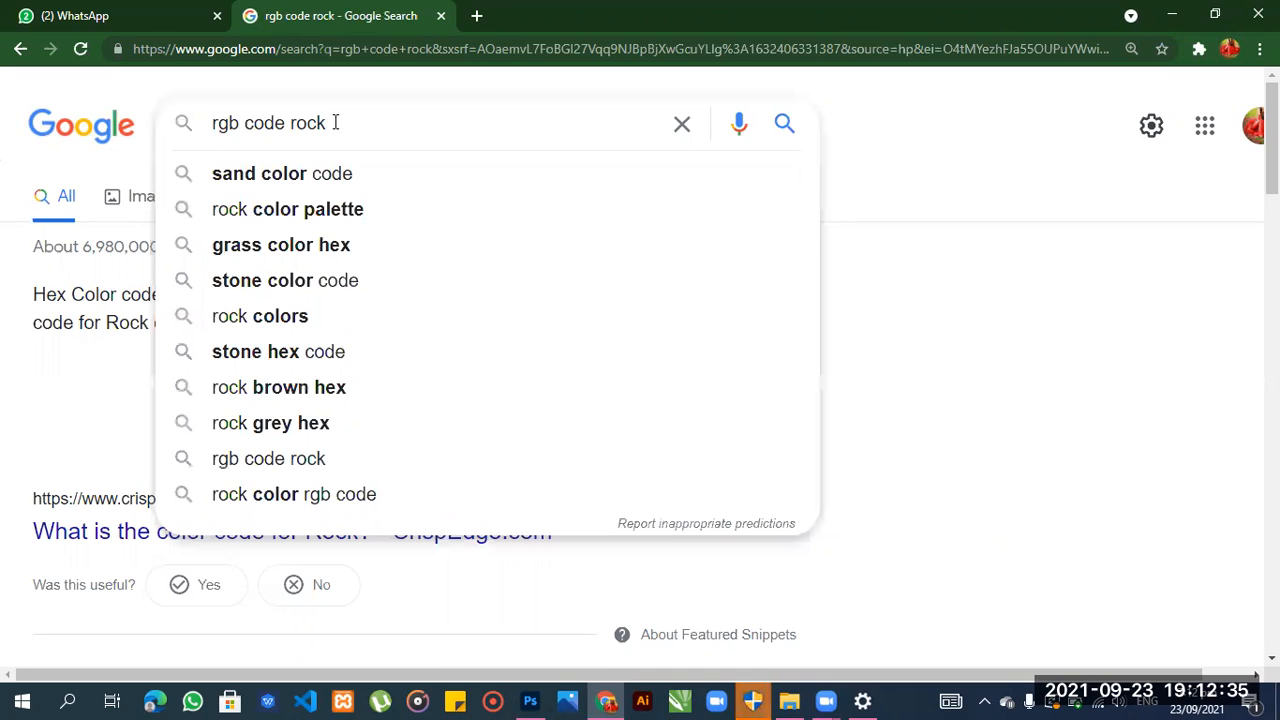
key("BackSpace")
key("BackSpace")
key("BackSpace")
key("BackSpace")
key("BackSpace")
type("loin")
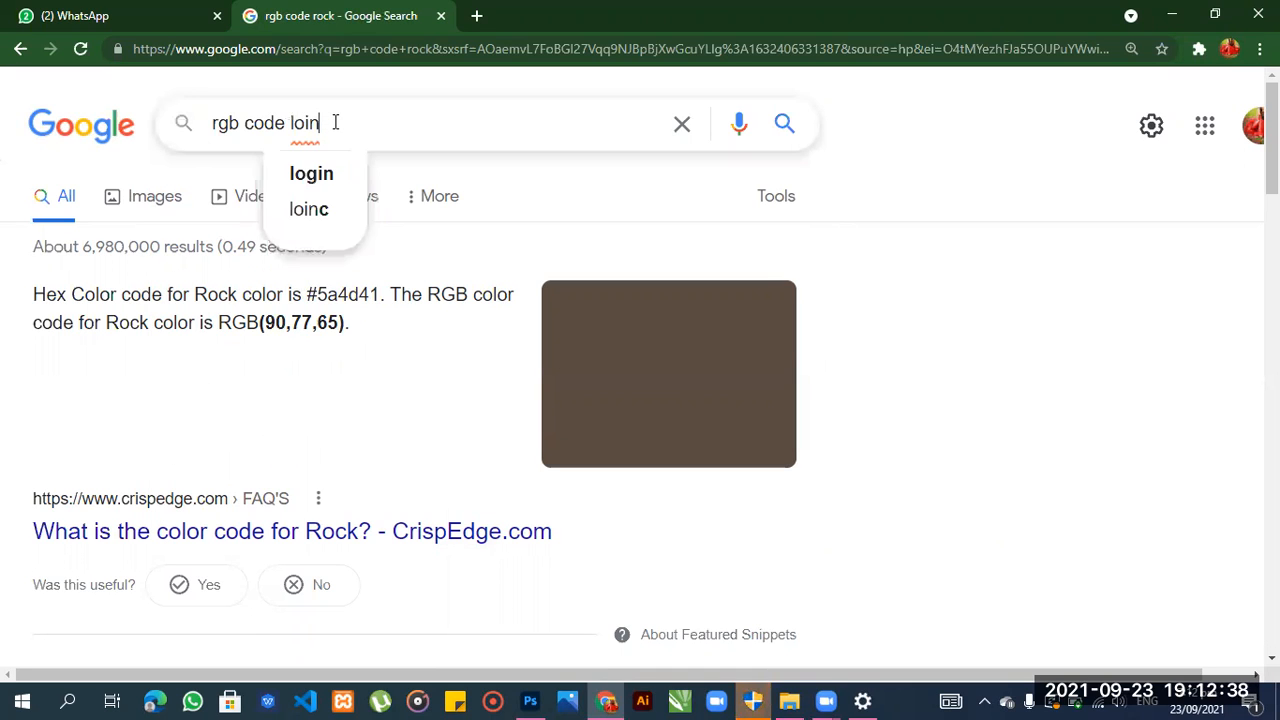
key("Return")
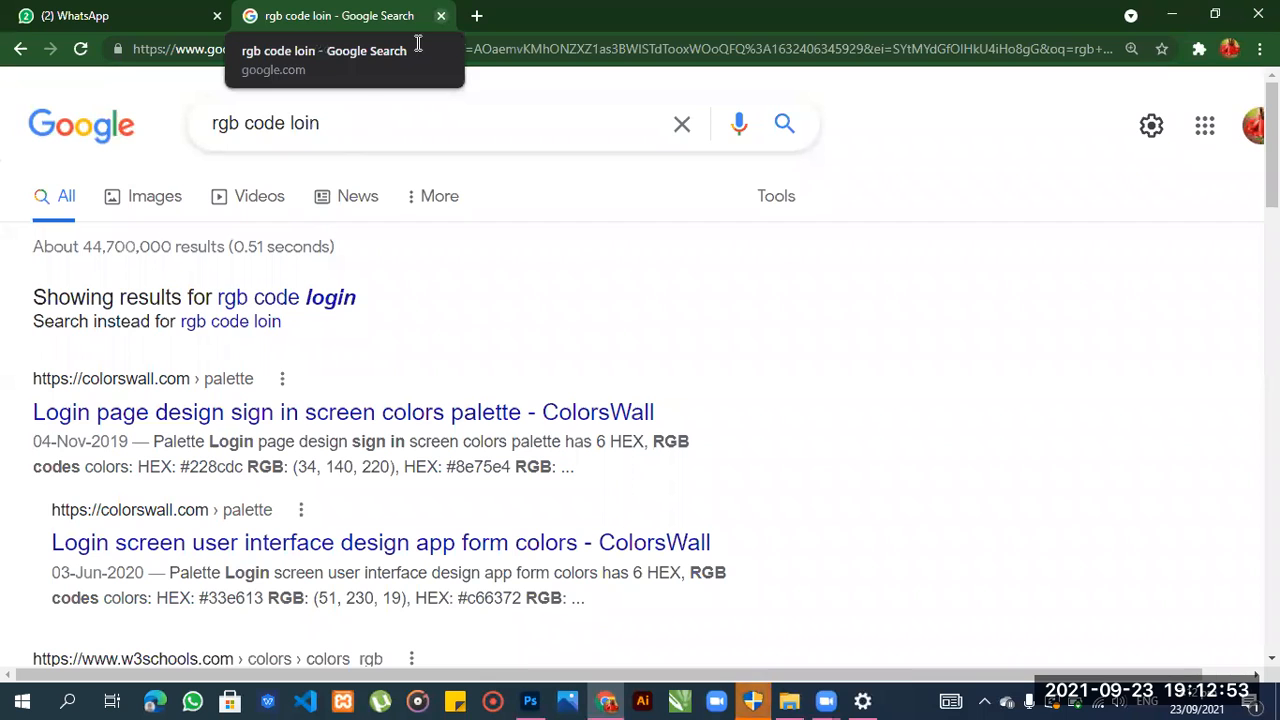
key("ctrl+w")
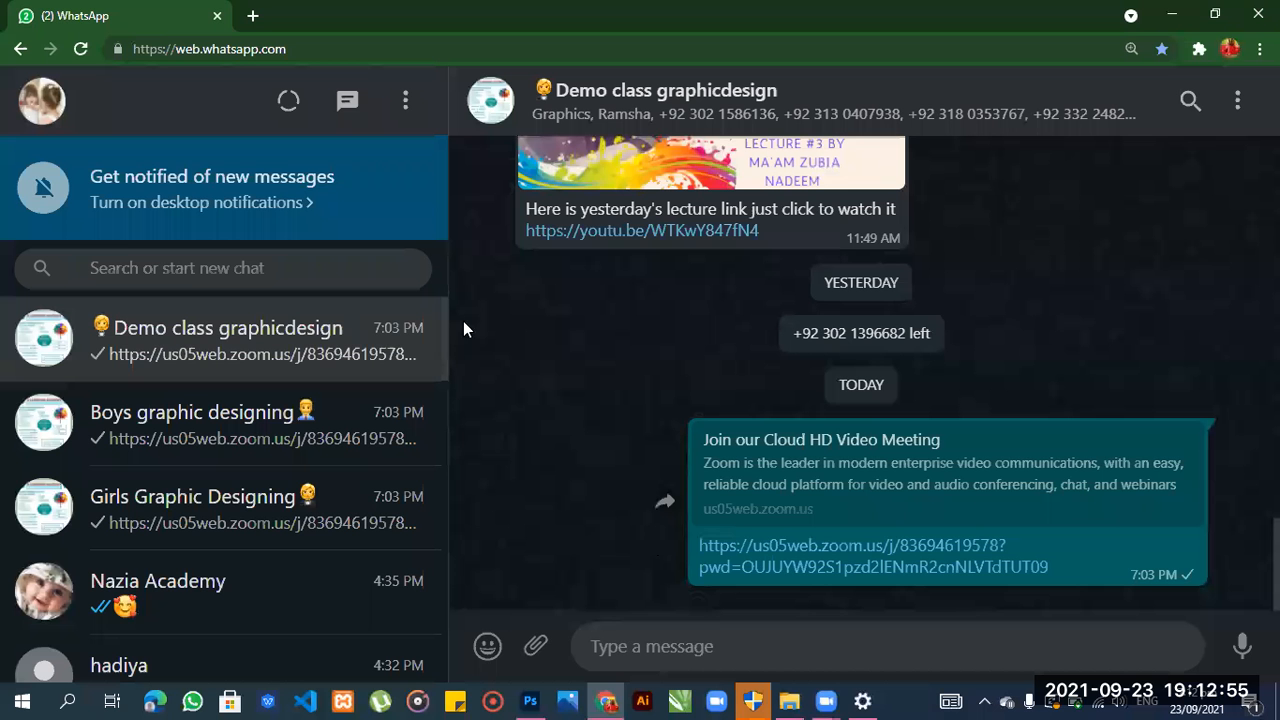
key("ctrl+t")
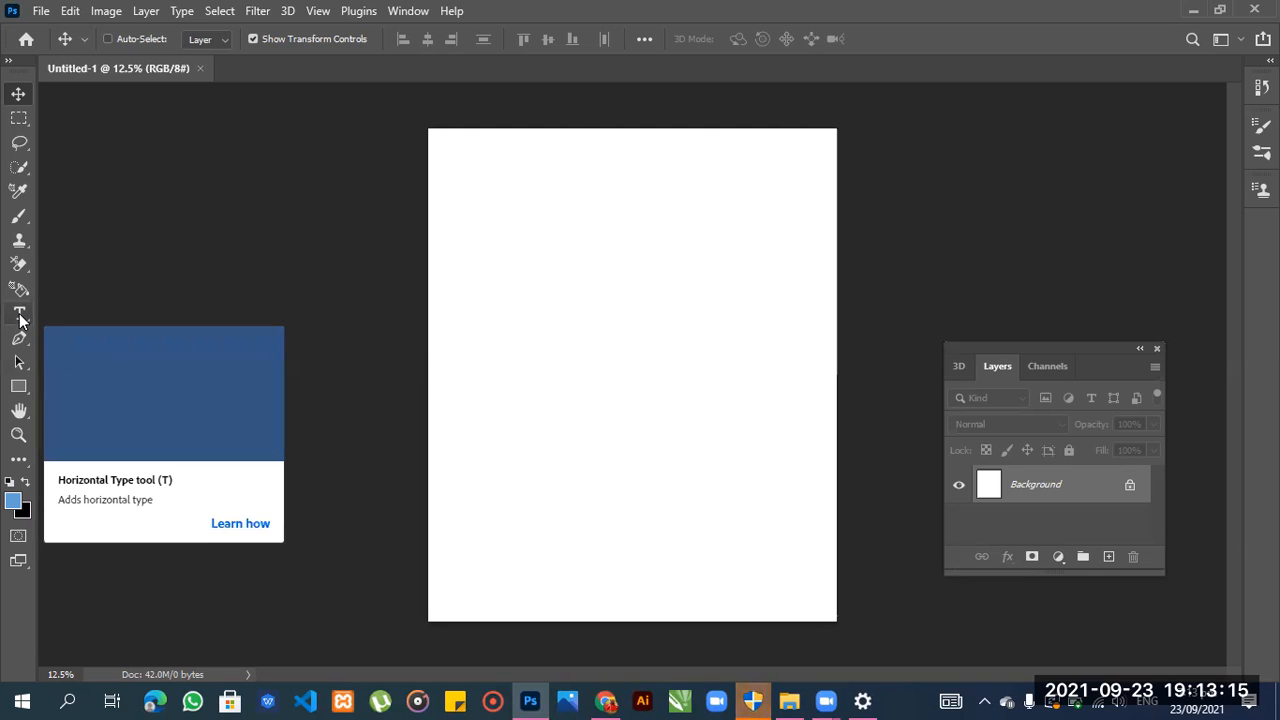
In Photoshop, add the horizontal text "PIZZA" in LEMON MILK Regular, 48 pt, black, near the middle of the page.
left_click_drag(1038, 344, 1016, 266)
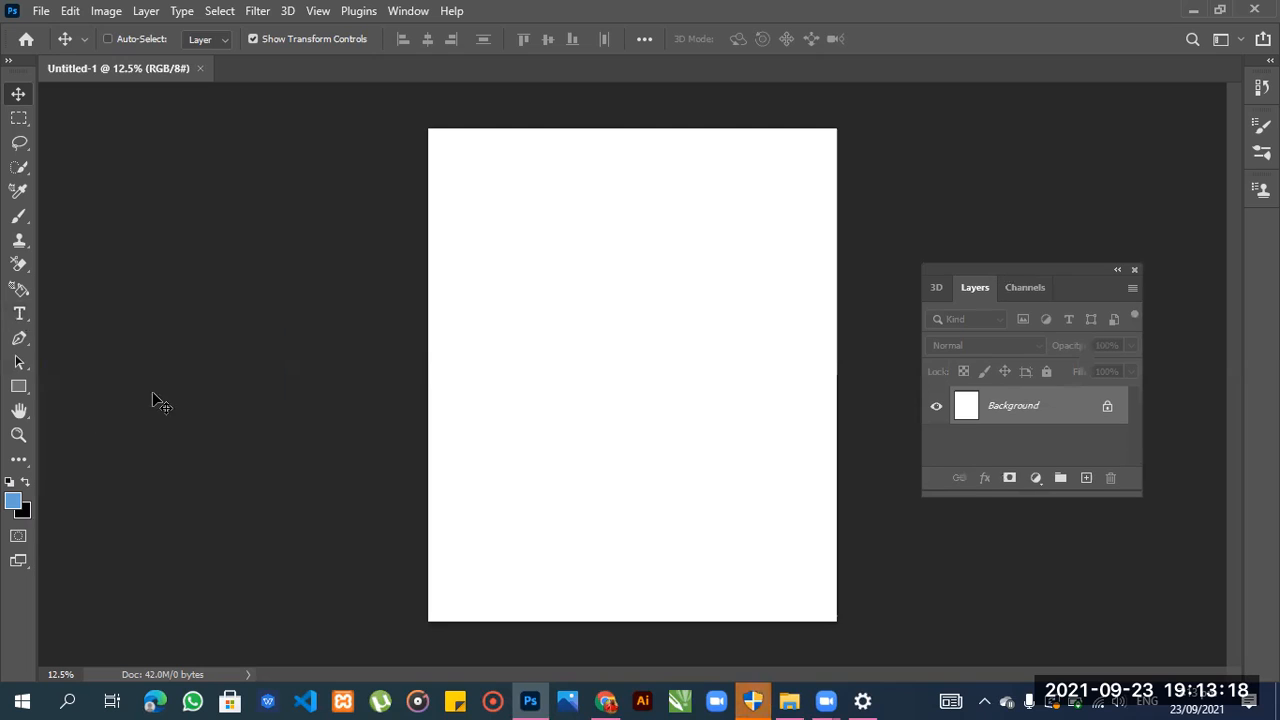
left_click(20, 316)
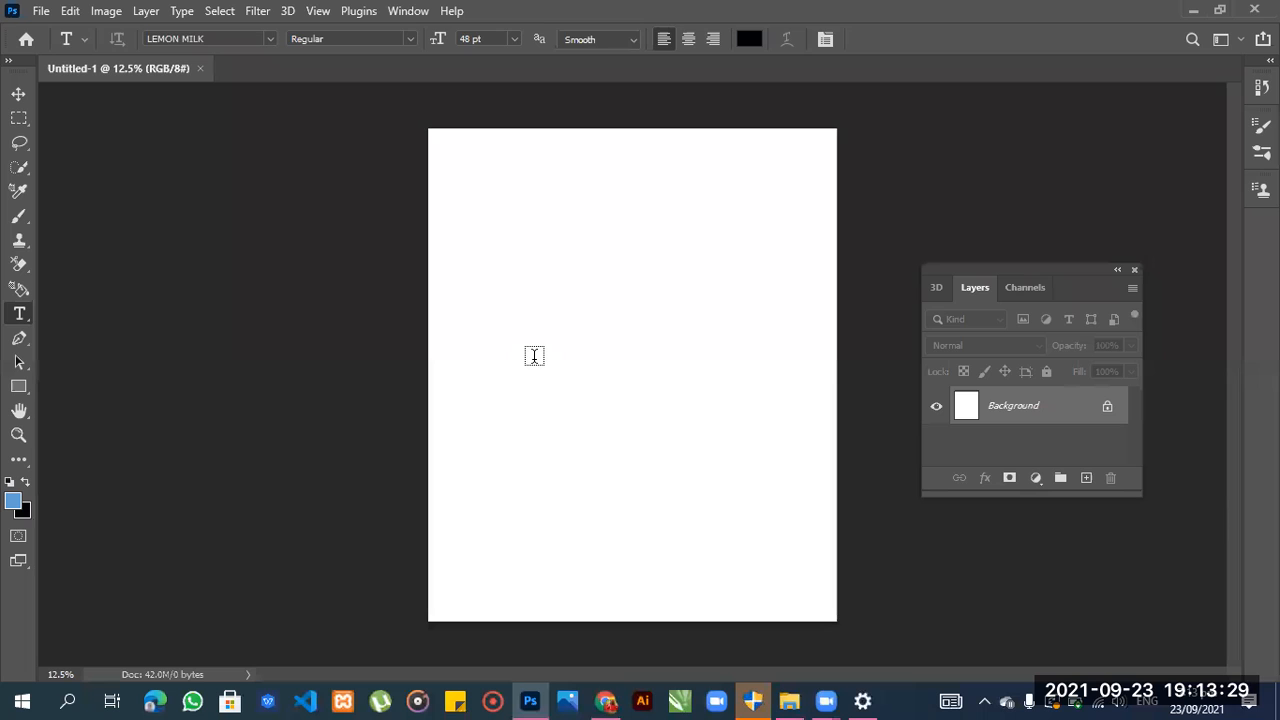
left_click(534, 356)
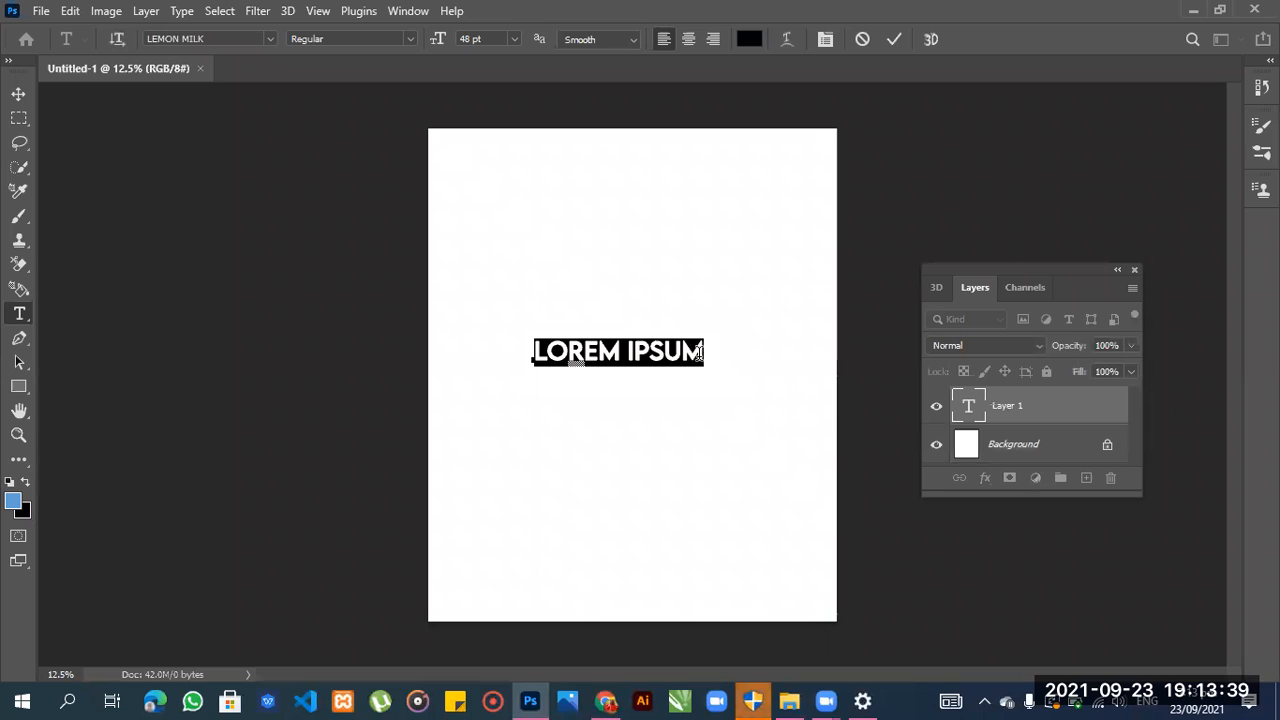
left_click_drag(703, 352, 579, 365)
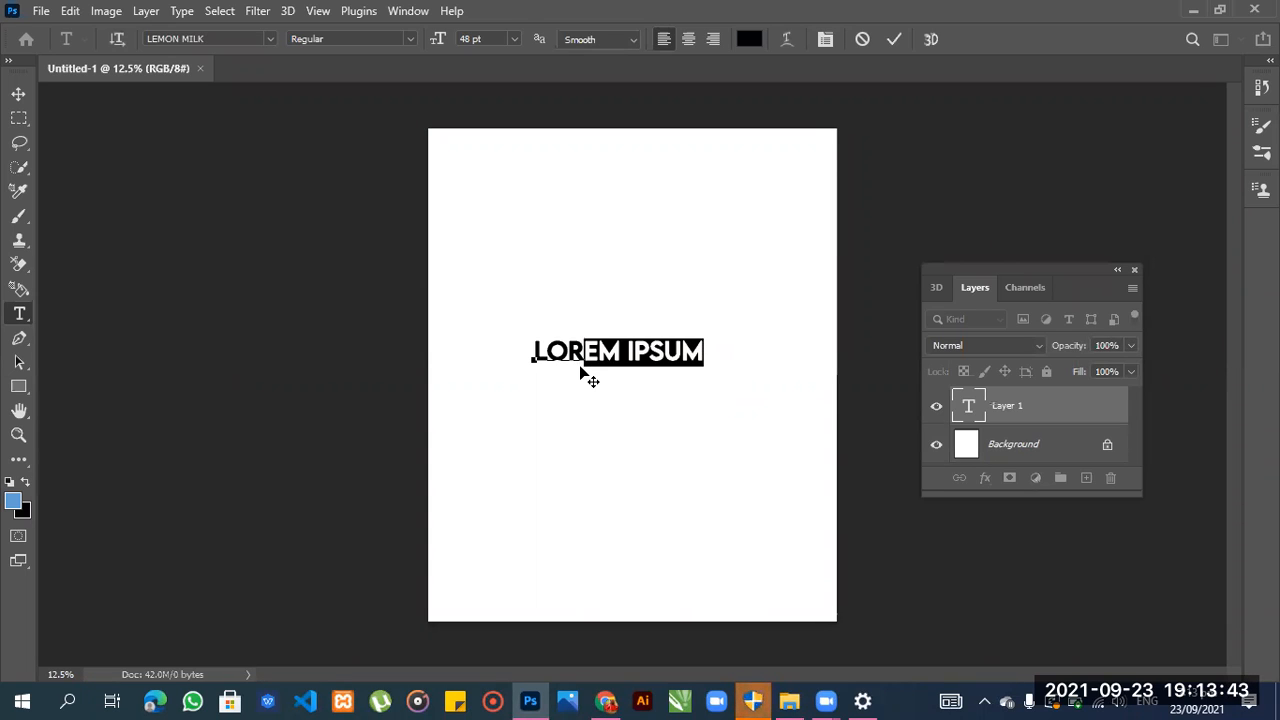
key("BackSpace")
key("BackSpace")
key("BackSpace")
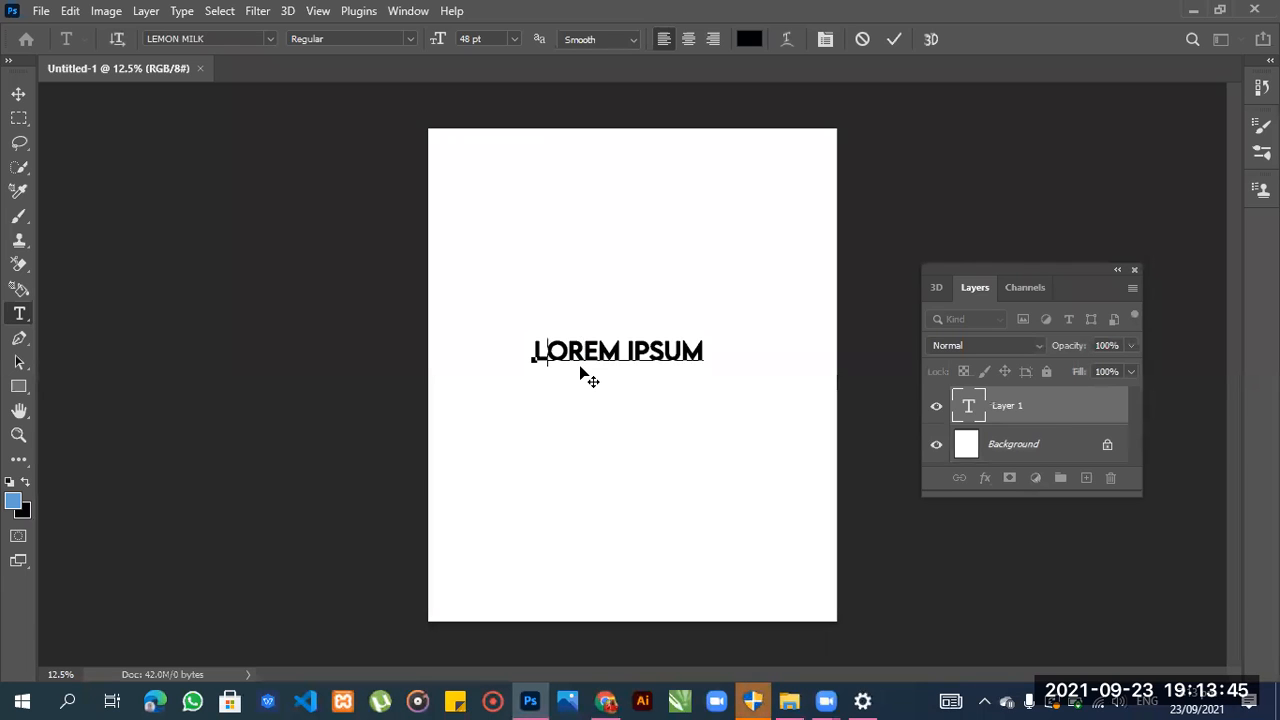
key("BackSpace")
type("PIZZA")
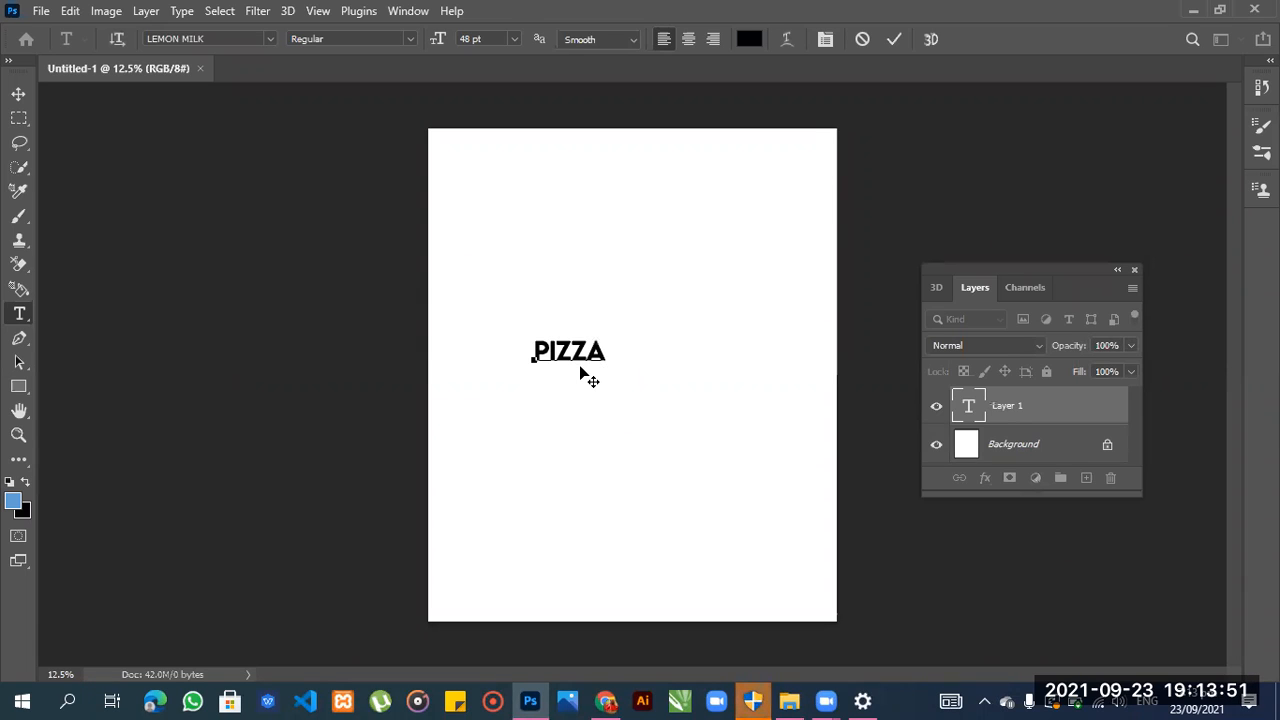
Scale the PIZZA text proportionally to about 334% and position it slightly left of the page's centre.
left_click(20, 95)
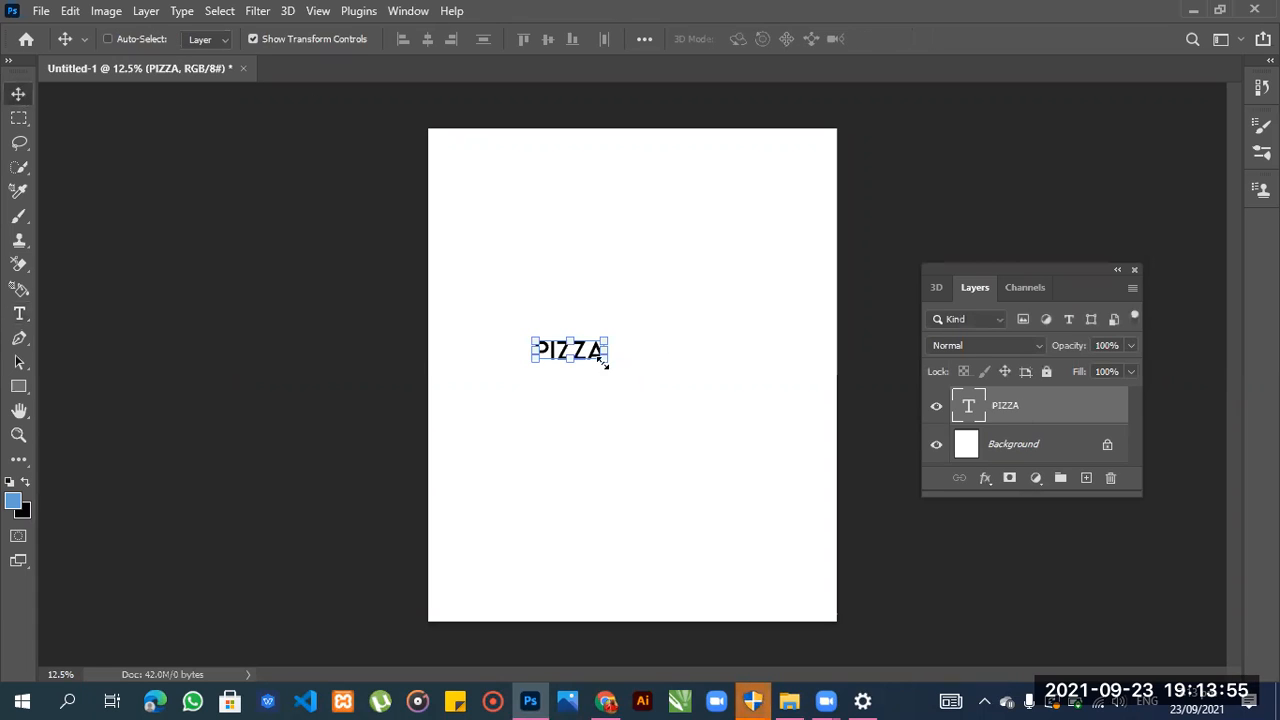
mouse_move(724, 425)
left_mouse_down()
mouse_move(771, 450)
mouse_move(720, 436)
left_mouse_up()
left_click_drag(607, 383, 575, 392)
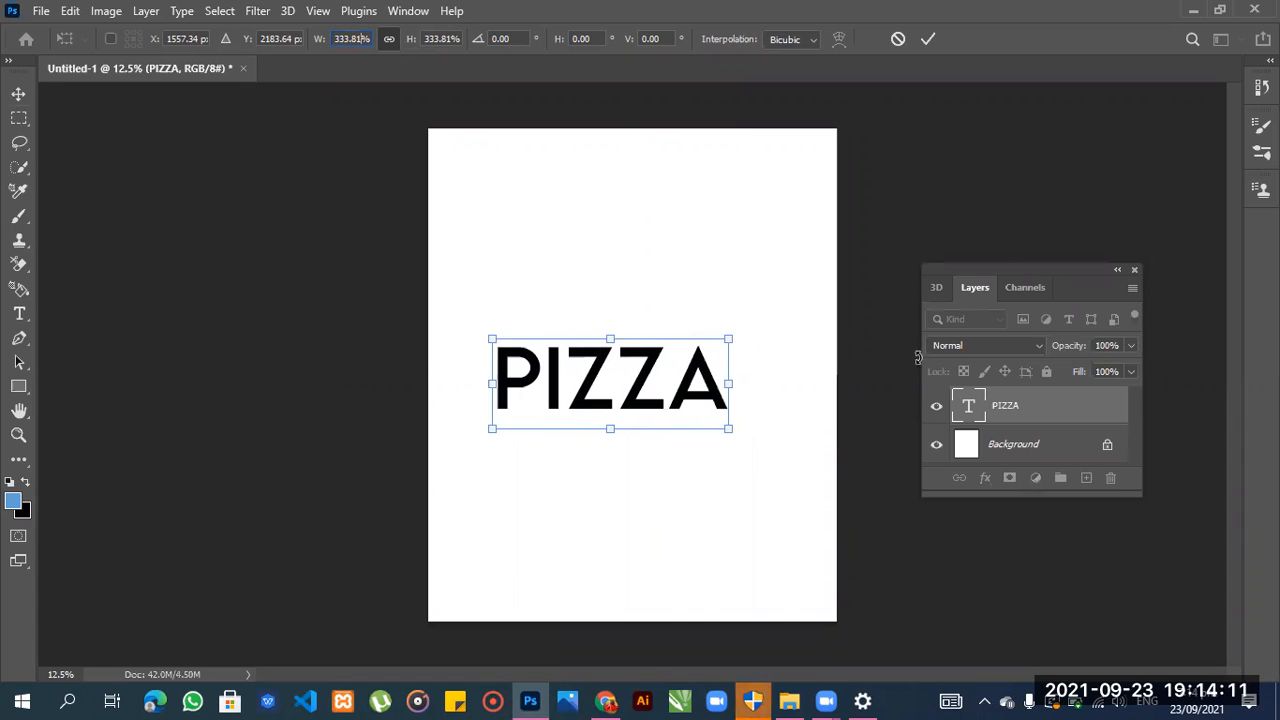
left_click(1006, 407)
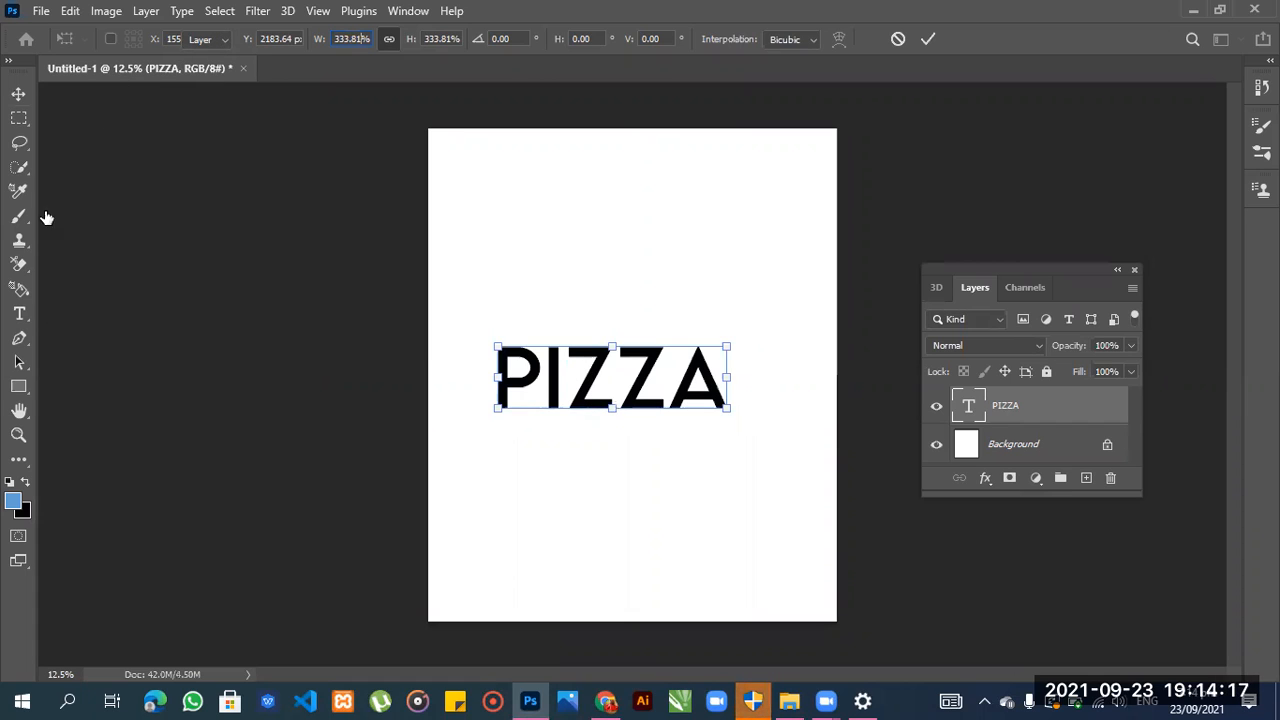
left_click(15, 98)
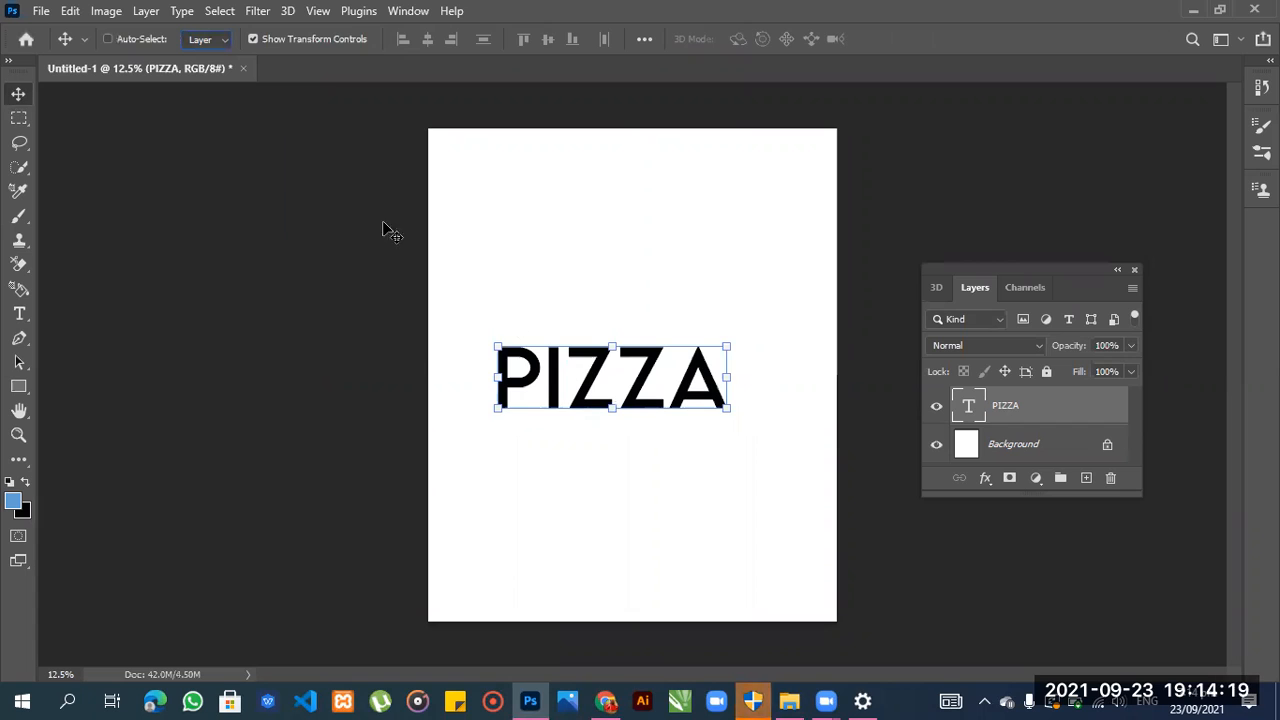
left_click_drag(604, 397, 581, 396)
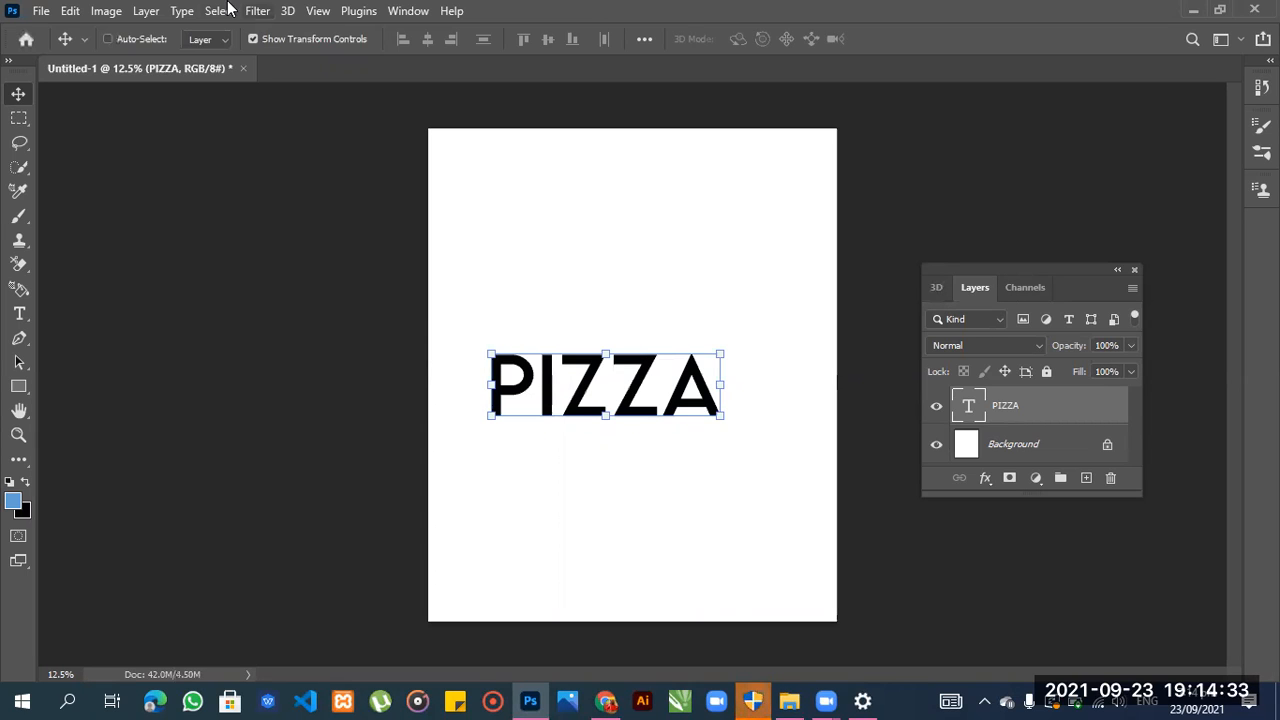
Add a 58 px outside Stroke layer style to the PIZZA text in colour #66540e and lower the stroke's opacity.
left_click(146, 11)
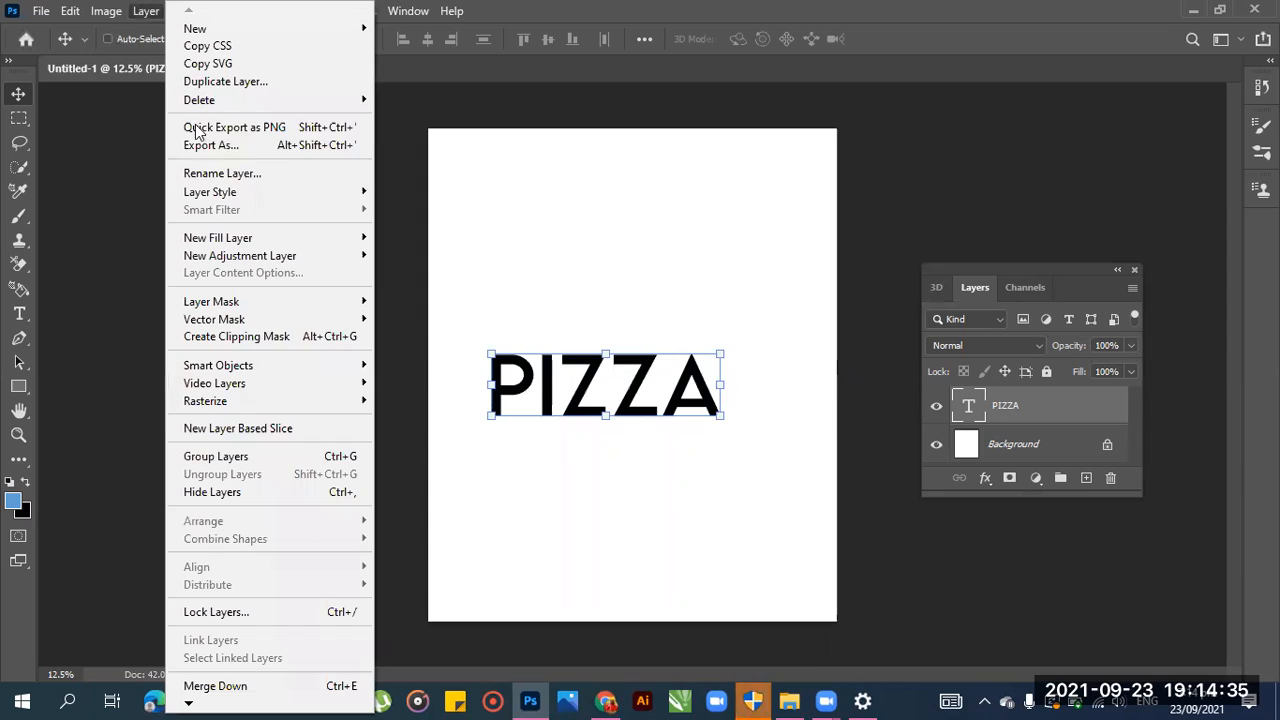
mouse_move(227, 197)
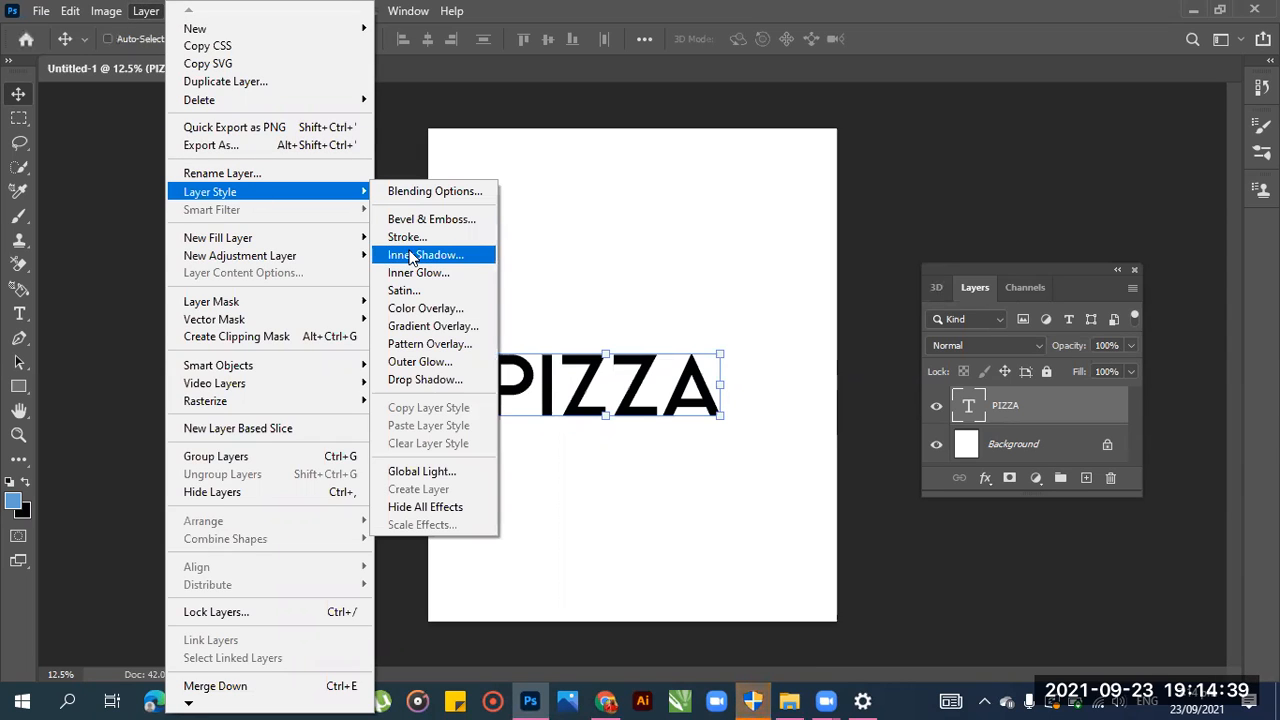
left_click(429, 238)
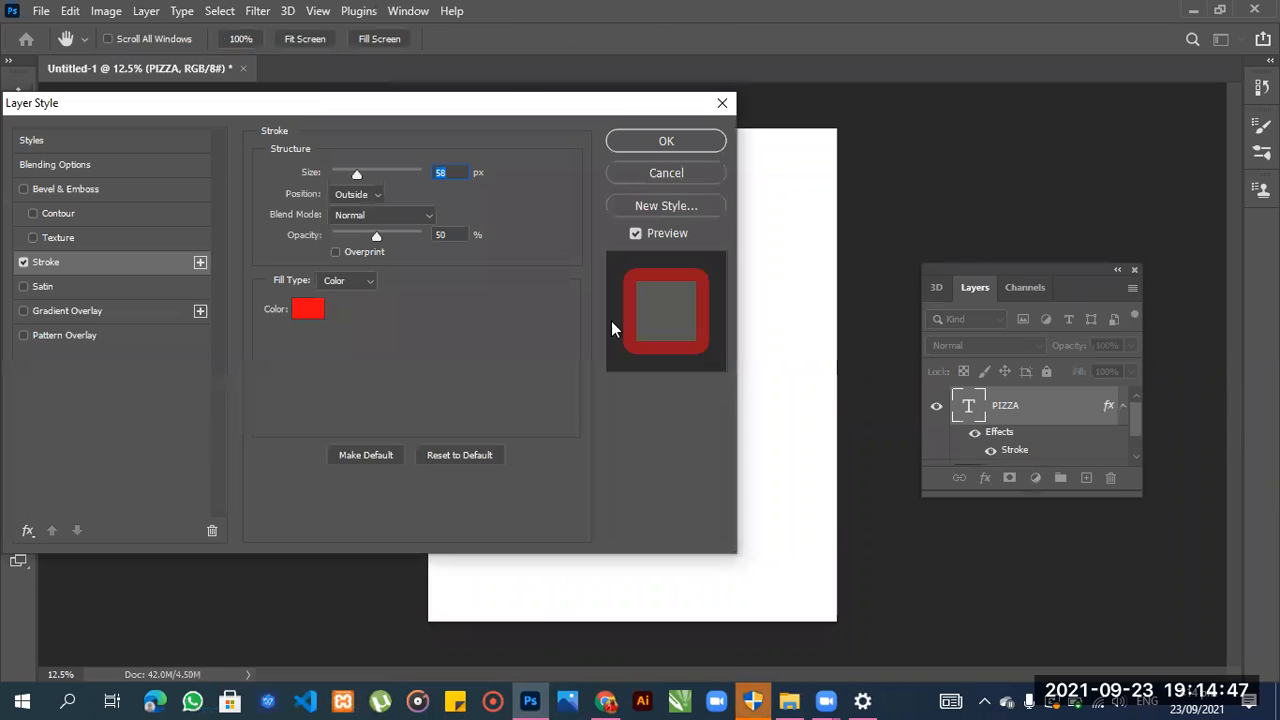
left_click(307, 310)
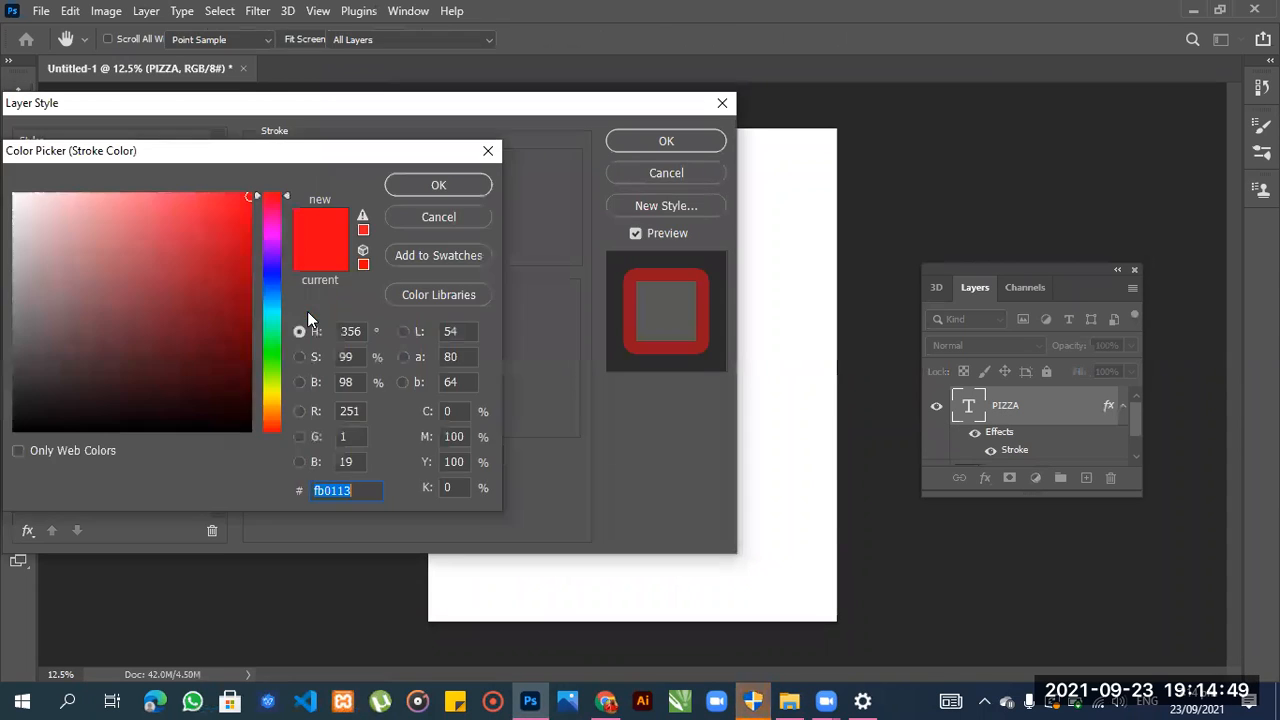
left_click(274, 388)
mouse_move(240, 272)
left_mouse_down()
mouse_move(241, 385)
mouse_move(241, 363)
mouse_move(200, 351)
mouse_move(217, 336)
left_mouse_up()
left_click(261, 399)
left_click(445, 185)
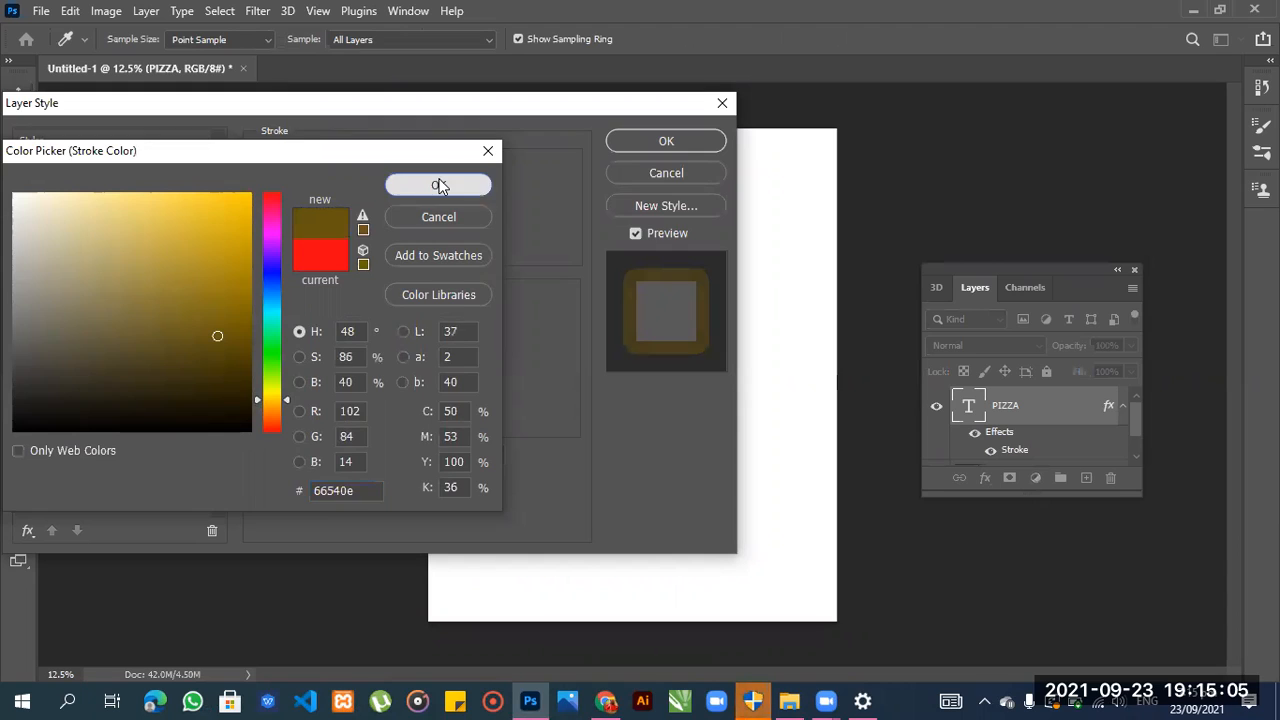
left_click_drag(376, 235, 357, 234)
left_click(682, 143)
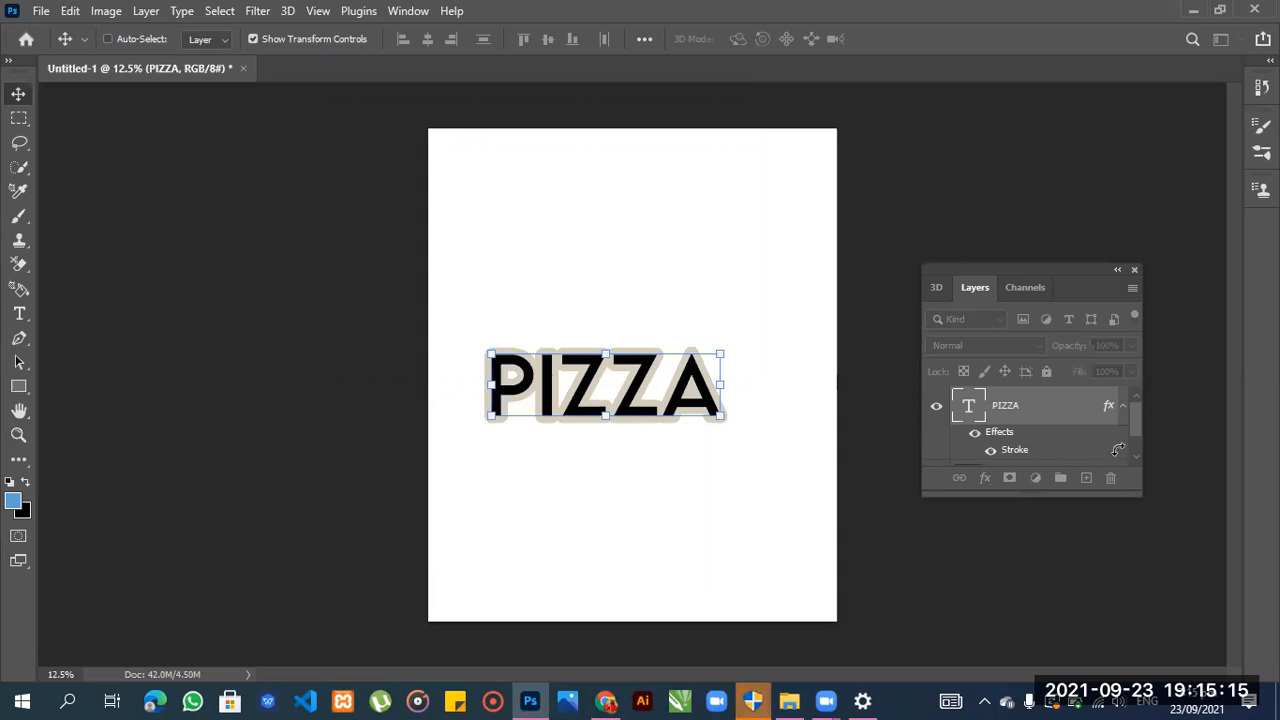
Enlarge the PIZZA text proportionally to about 131% and move it up to slightly above the page's middle.
left_click_drag(606, 353, 132, 224)
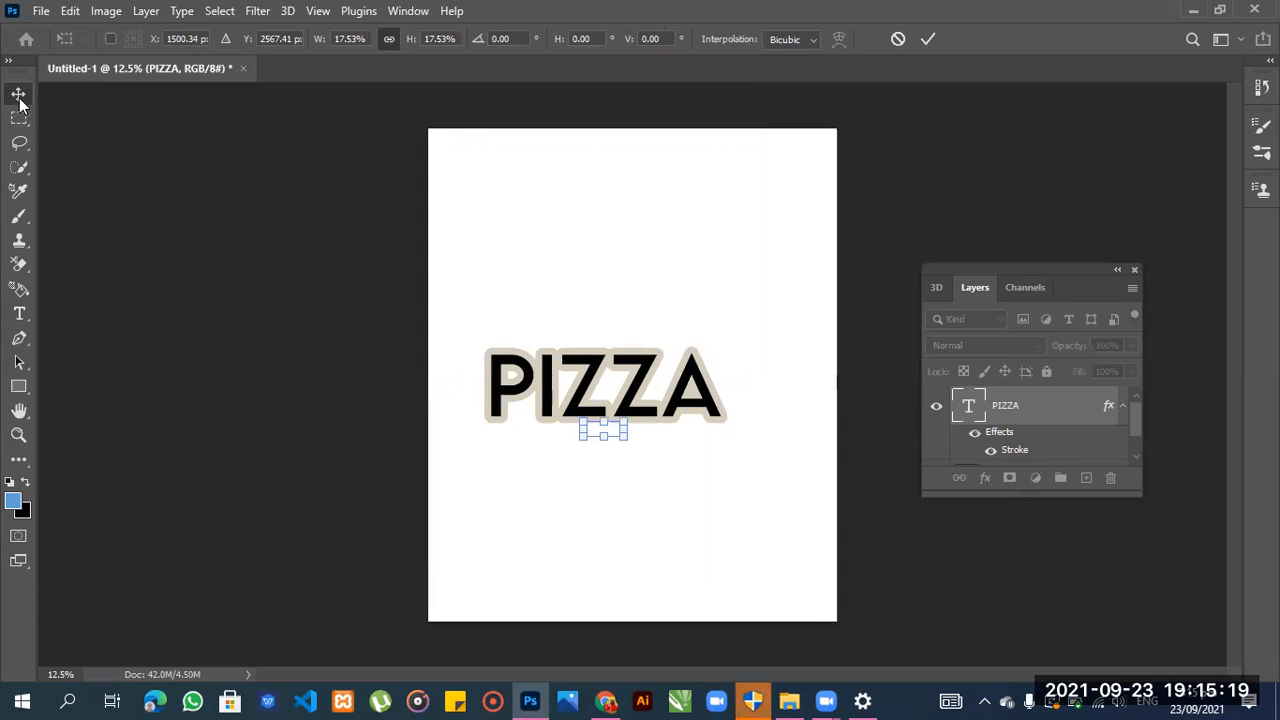
left_click_drag(624, 439, 758, 517)
left_click_drag(586, 420, 611, 340)
mouse_move(1136, 425)
left_mouse_down()
mouse_move(1135, 446)
mouse_move(1128, 382)
left_mouse_up()
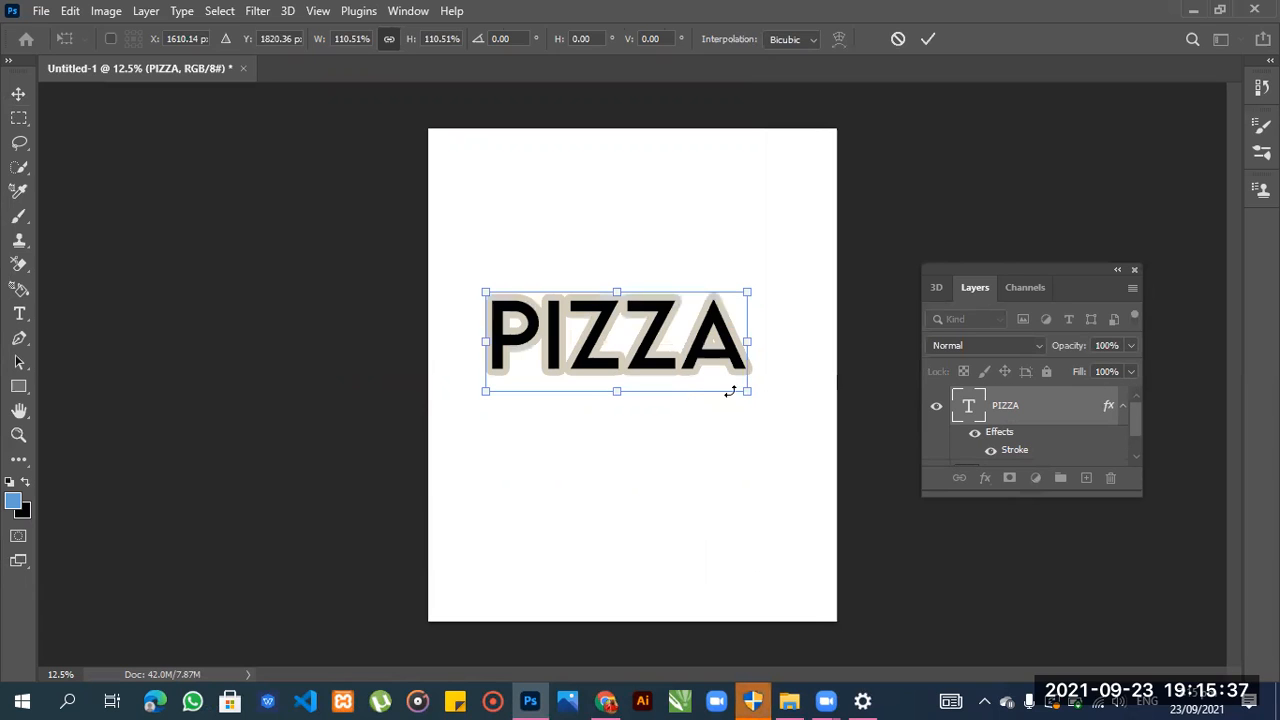
left_click_drag(768, 401, 797, 410)
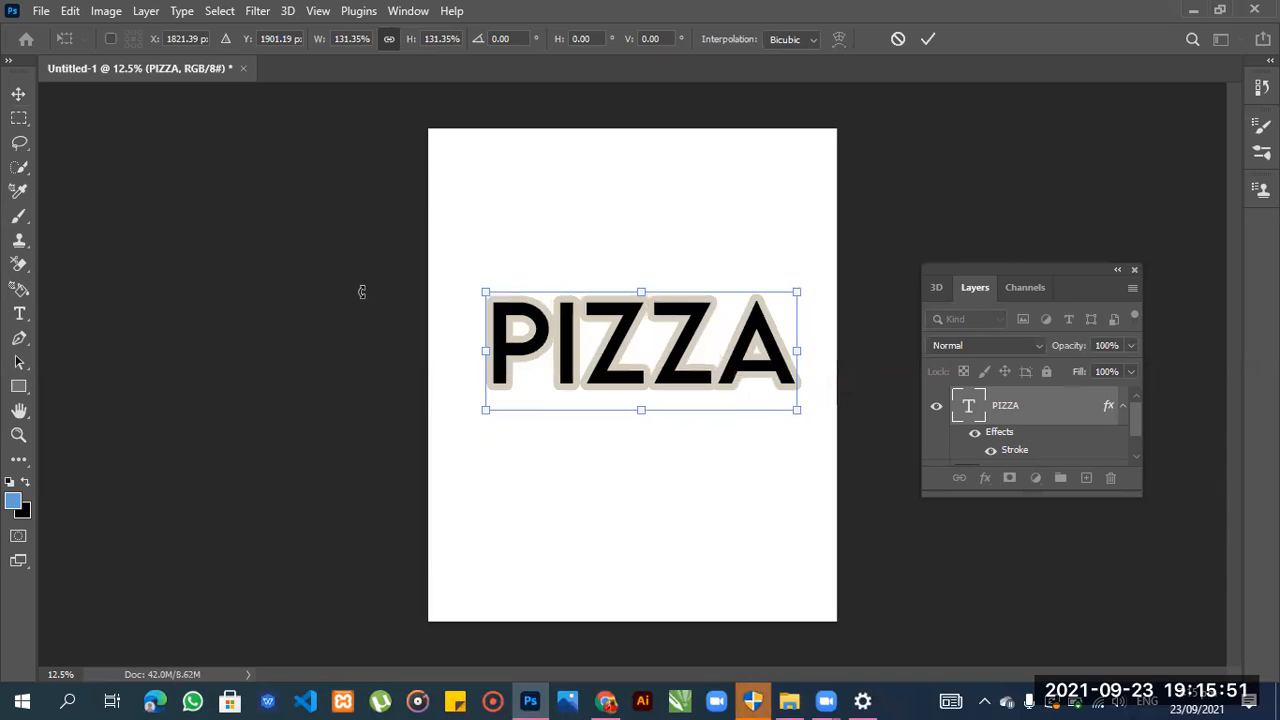
double_click(27, 6)
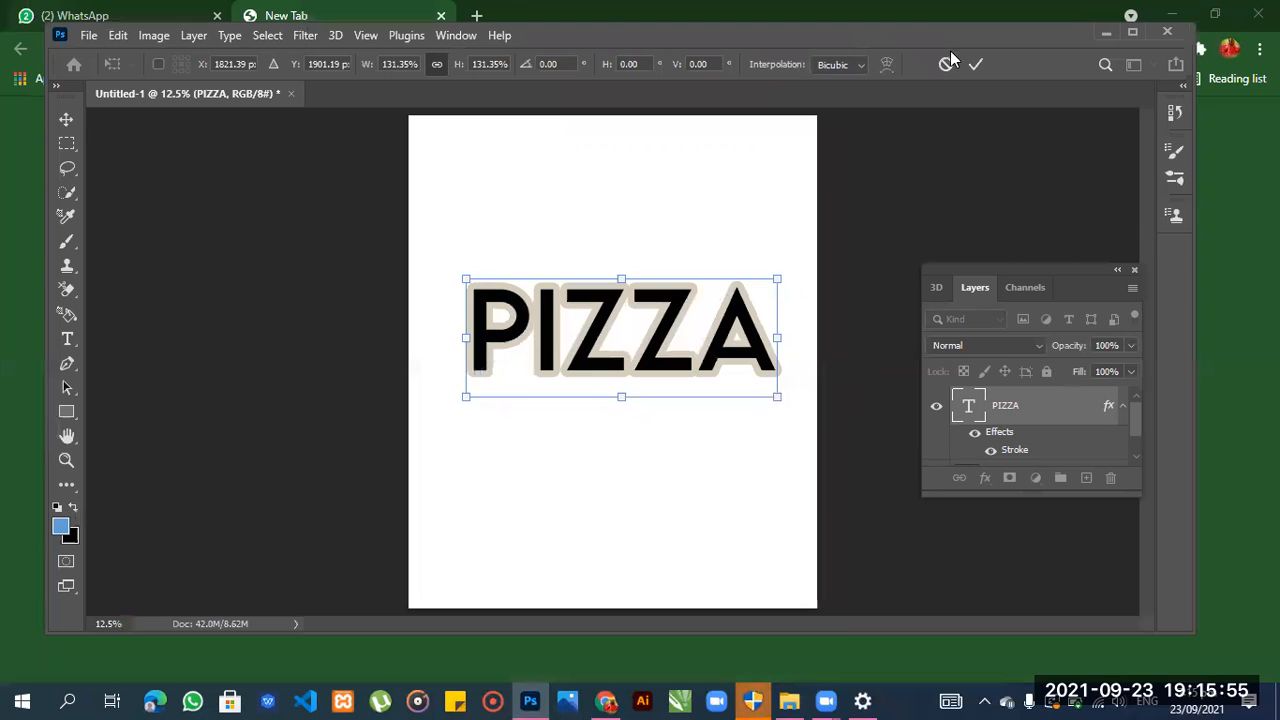
left_click(1133, 34)
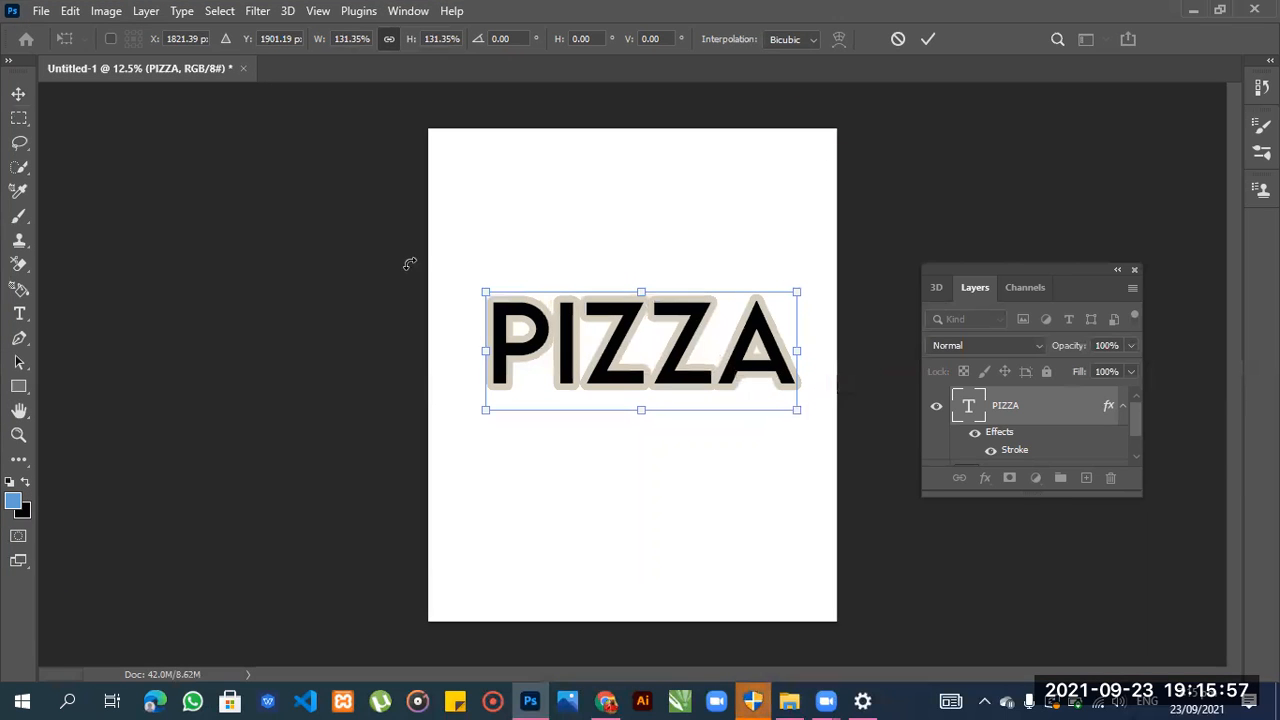
left_click(36, 12)
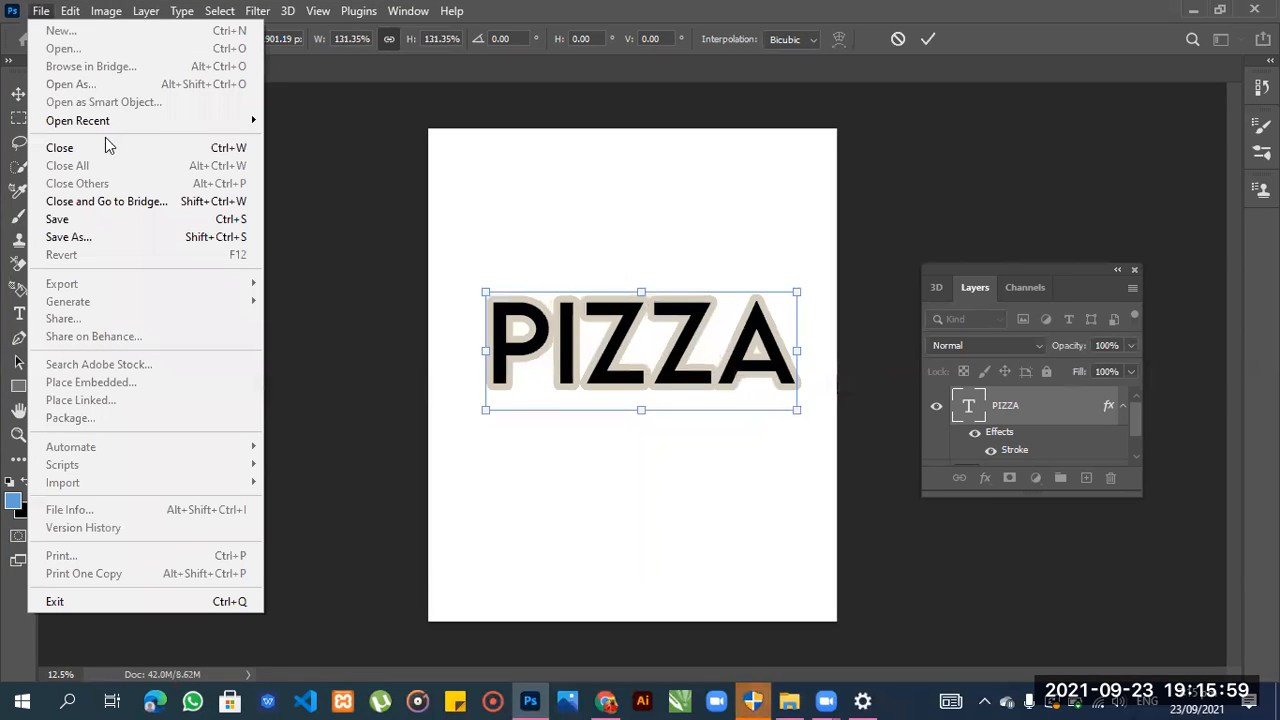
left_click(350, 151)
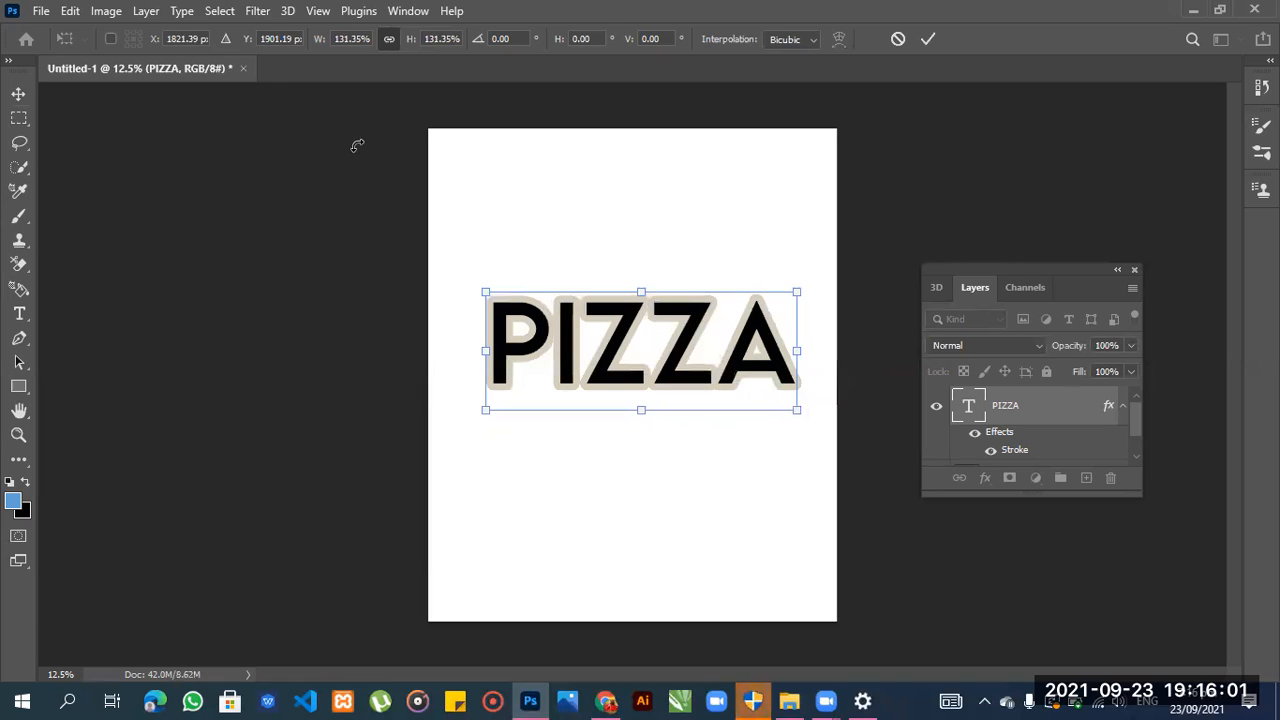
left_click(18, 94)
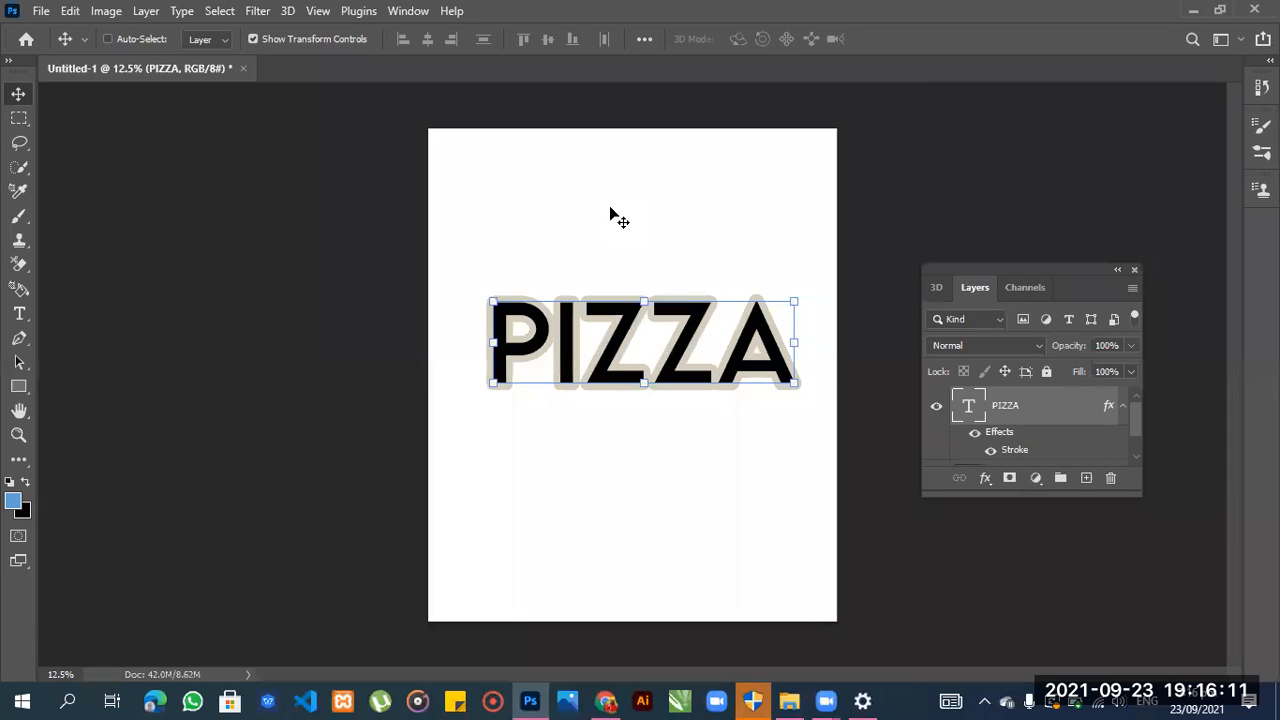
left_click(107, 39)
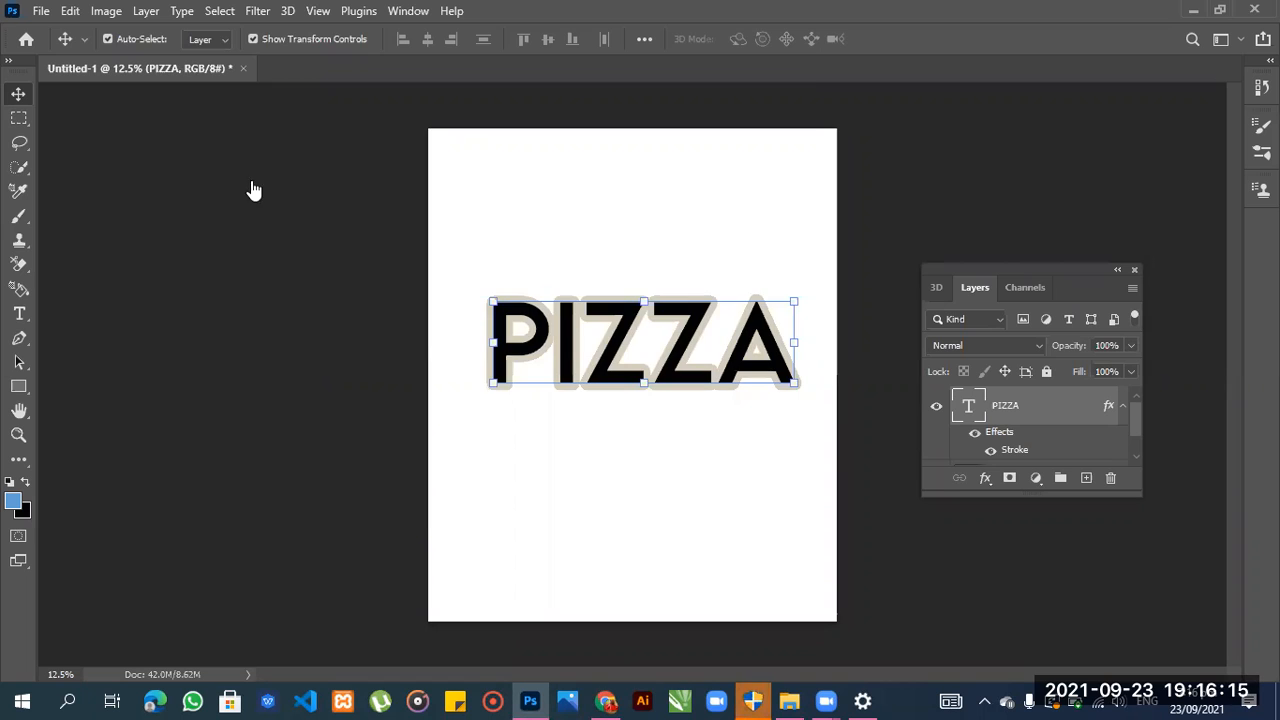
key("ctrl+o")
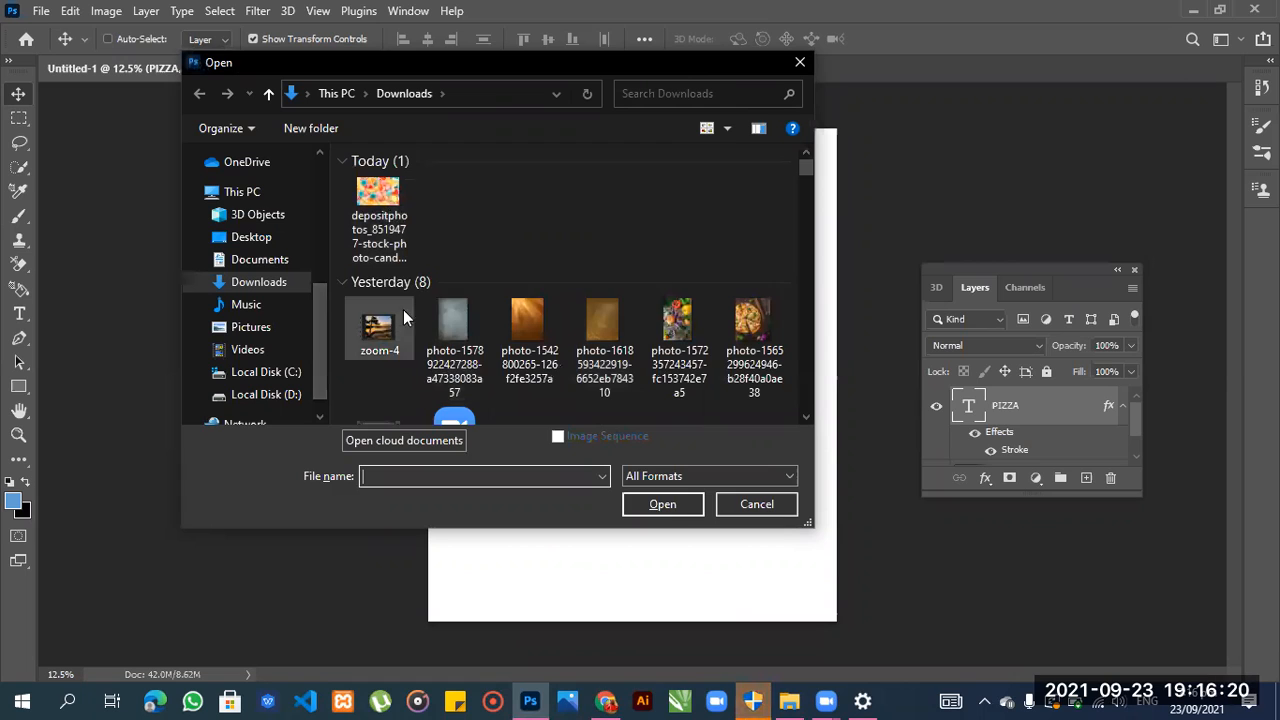
left_click(765, 338)
left_click(680, 506)
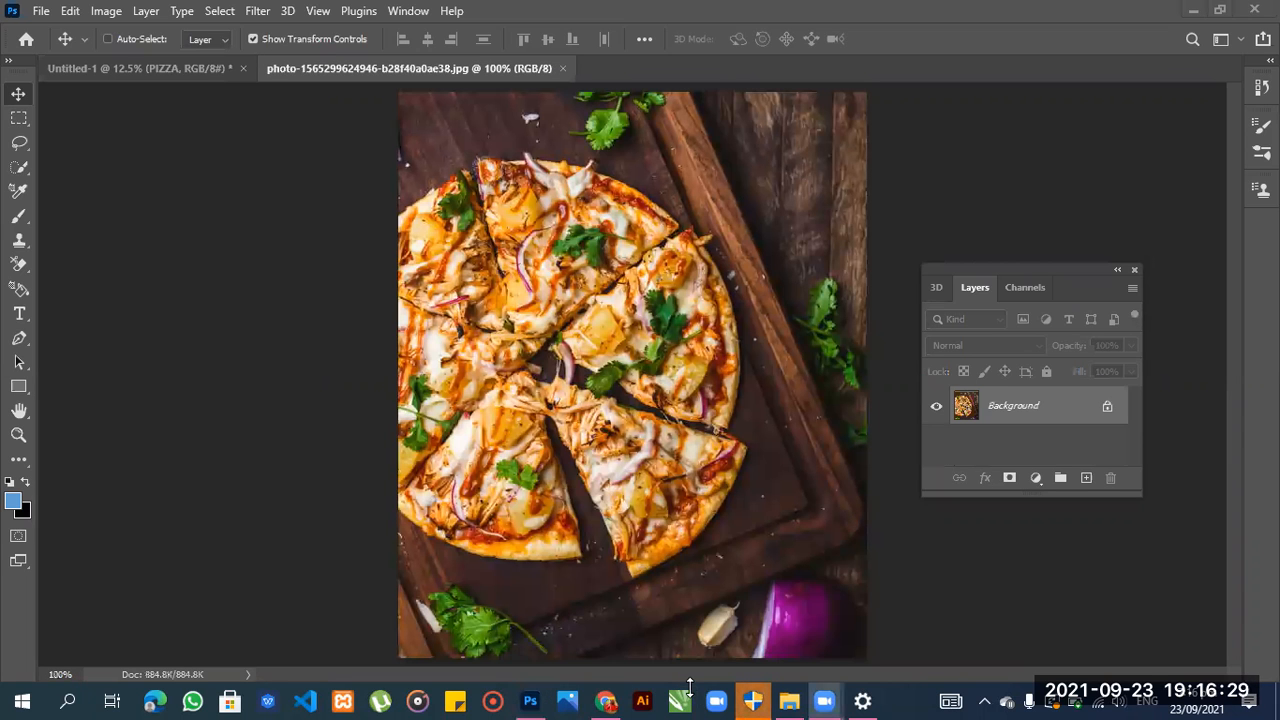
Copy the pizza photo into the Untitled-1 document as a layer above the middle of the PIZZA text.
left_click(652, 249)
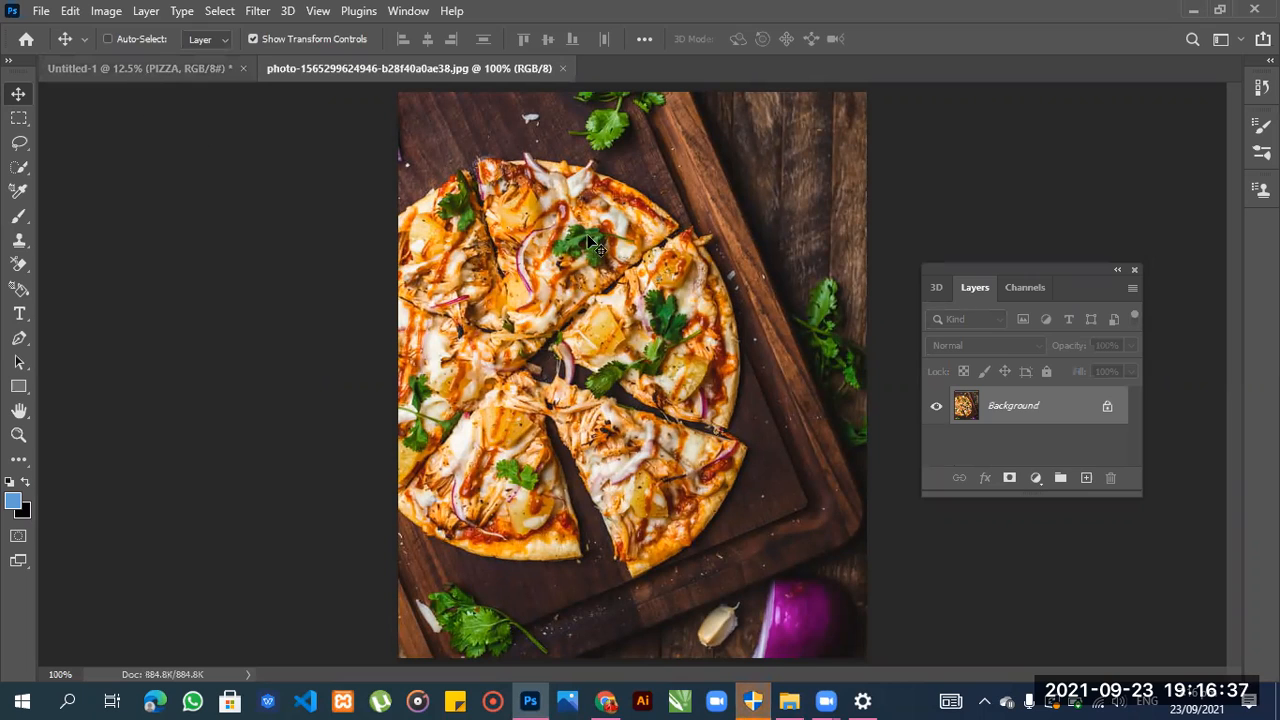
left_click_drag(643, 306, 306, 232)
left_click_drag(228, 104, 466, 228)
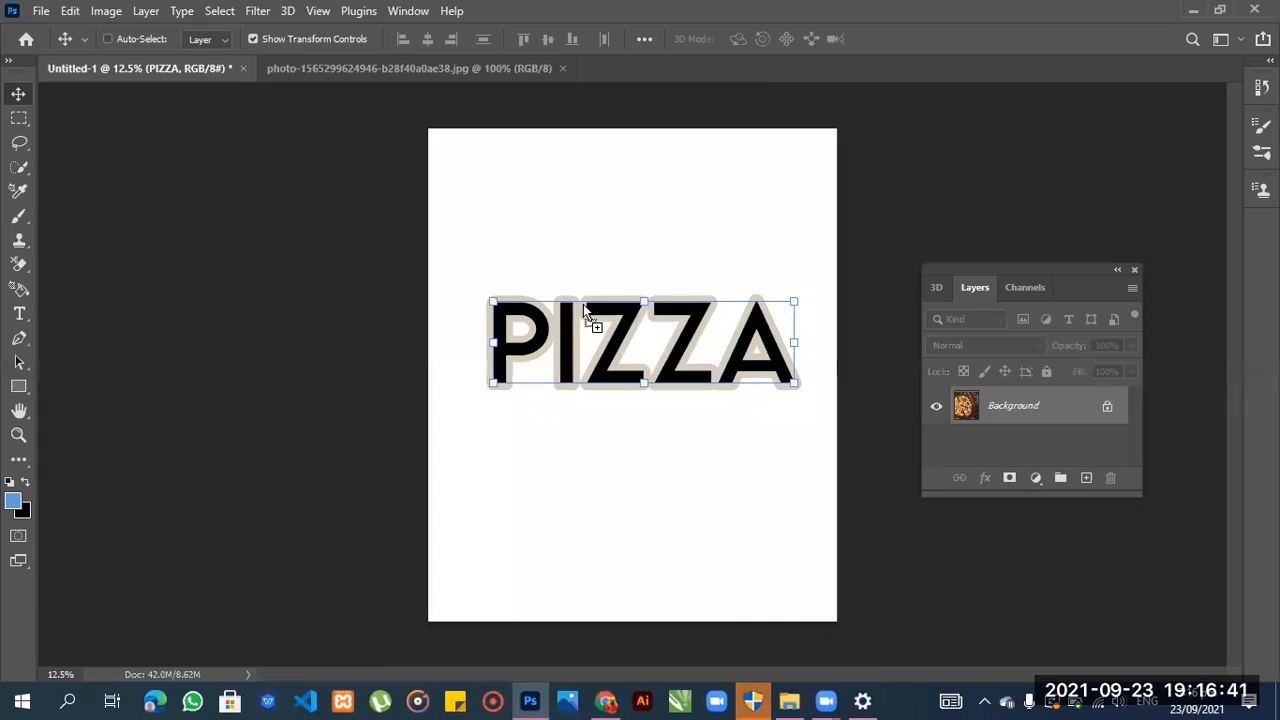
left_click_drag(603, 315, 633, 329)
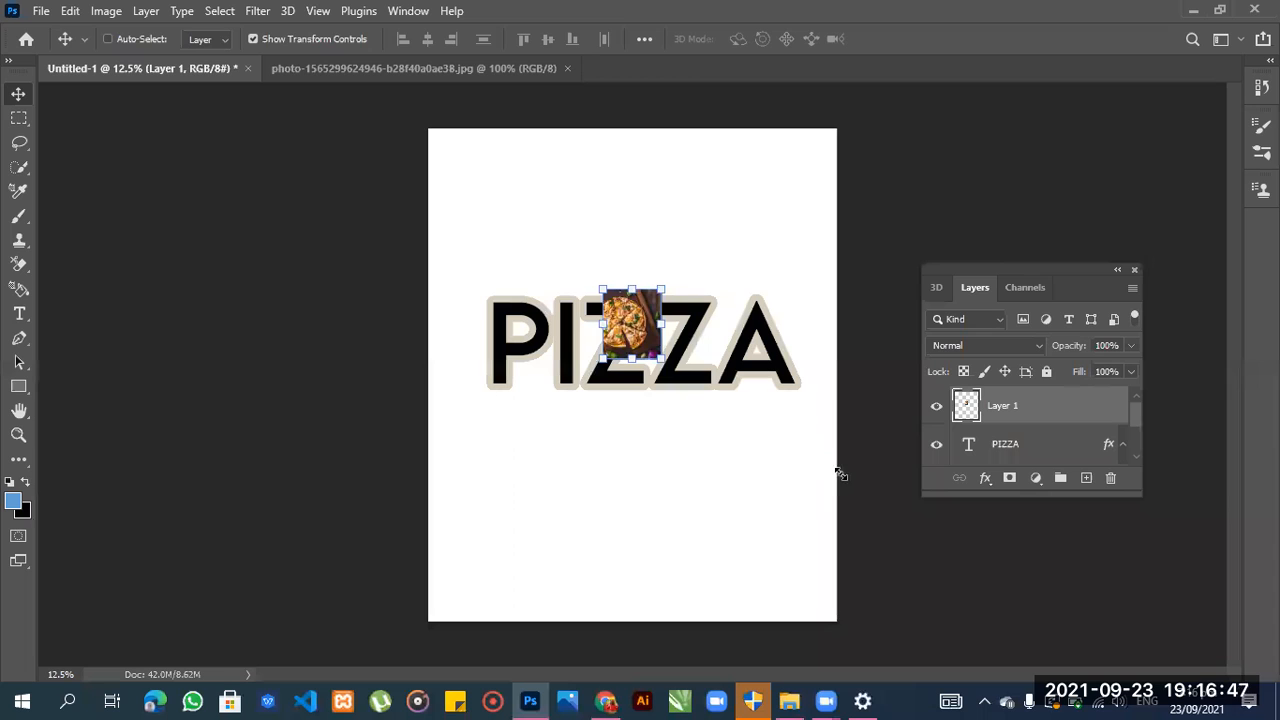
left_click_drag(840, 468, 615, 386)
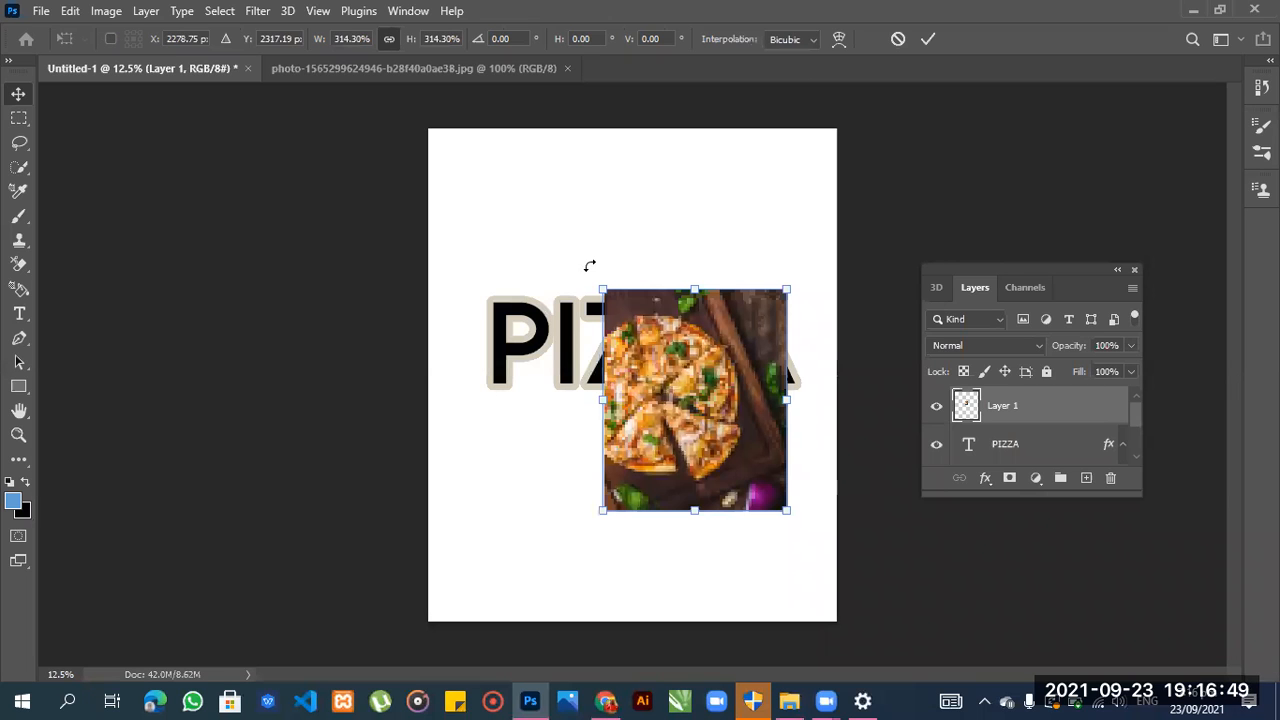
left_click_drag(602, 290, 572, 275)
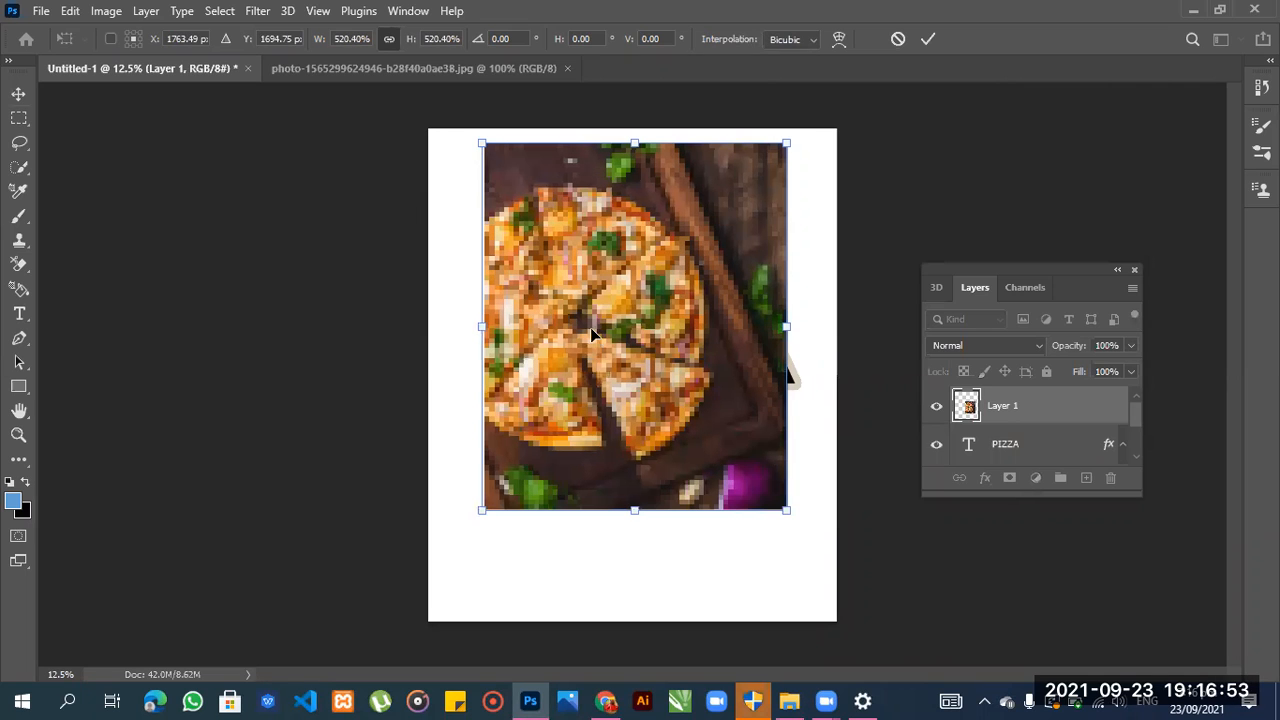
left_click_drag(590, 327, 586, 375)
left_click_drag(534, 413, 535, 413)
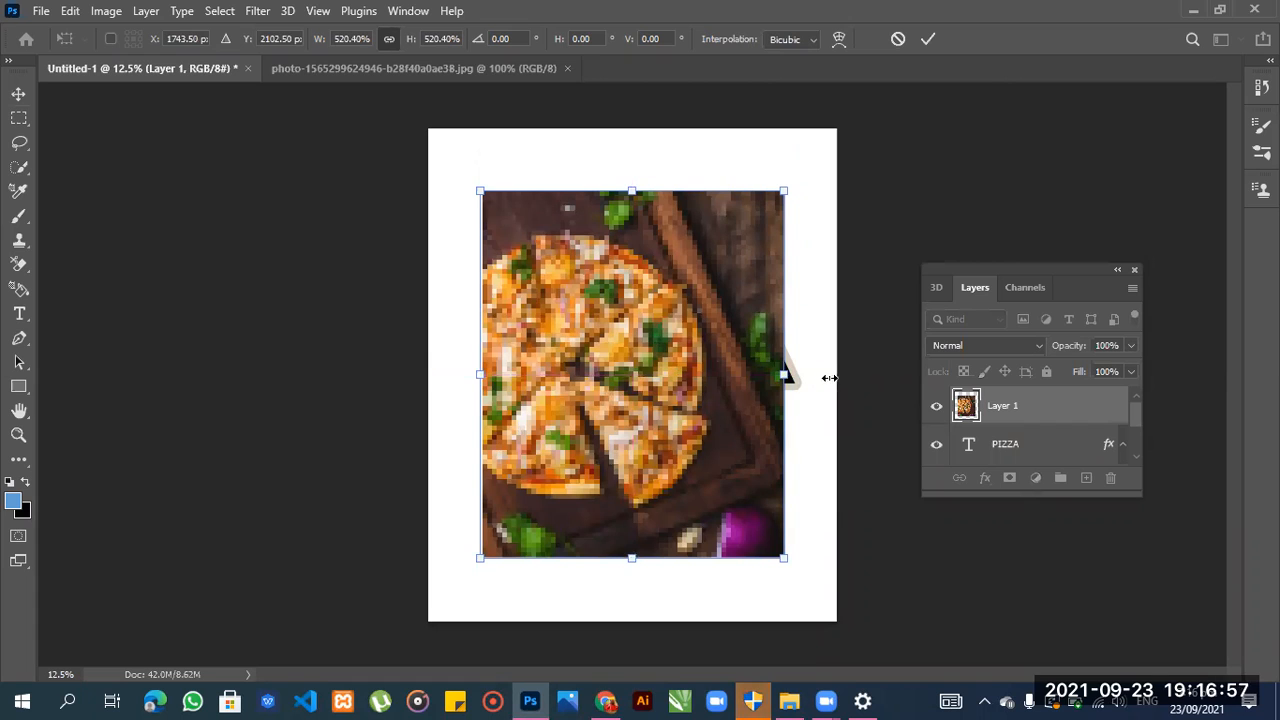
left_click_drag(829, 378, 868, 374)
left_click_drag(624, 348, 596, 355)
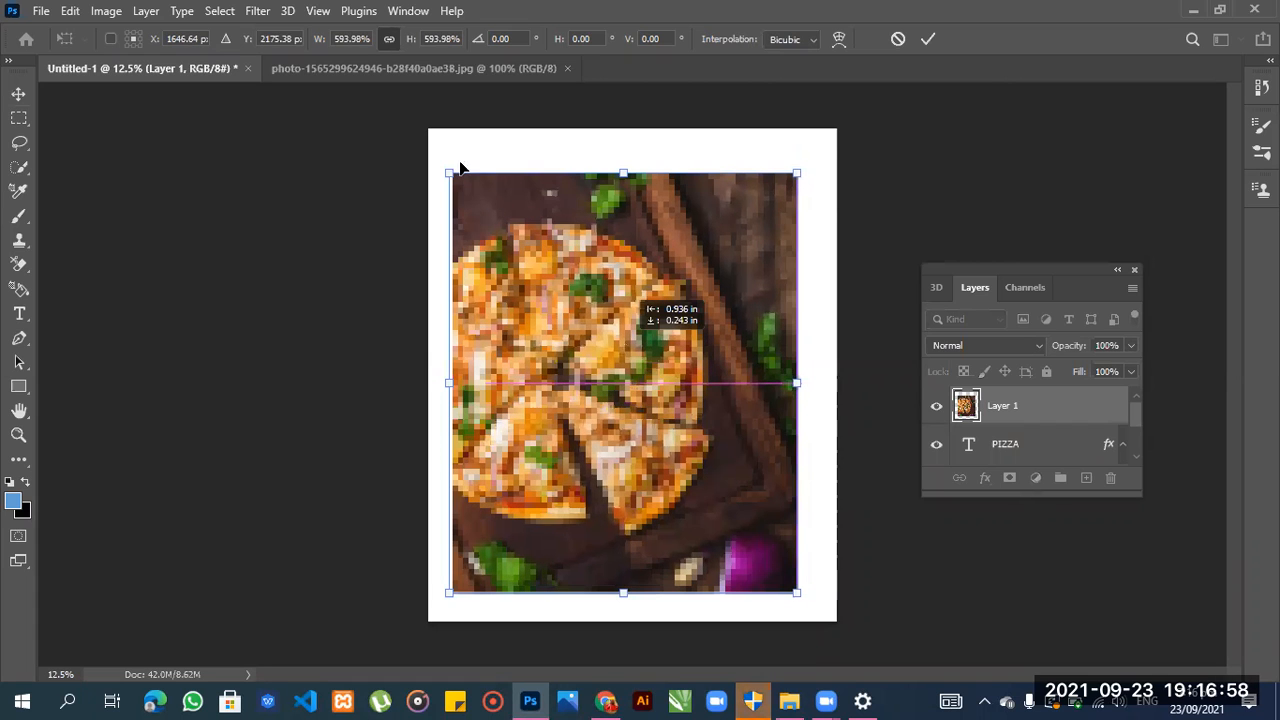
In the photo document, marquee-select an area of about 1.7 × 2.4 in on the pizza, move it, and undo the move.
left_click(474, 70)
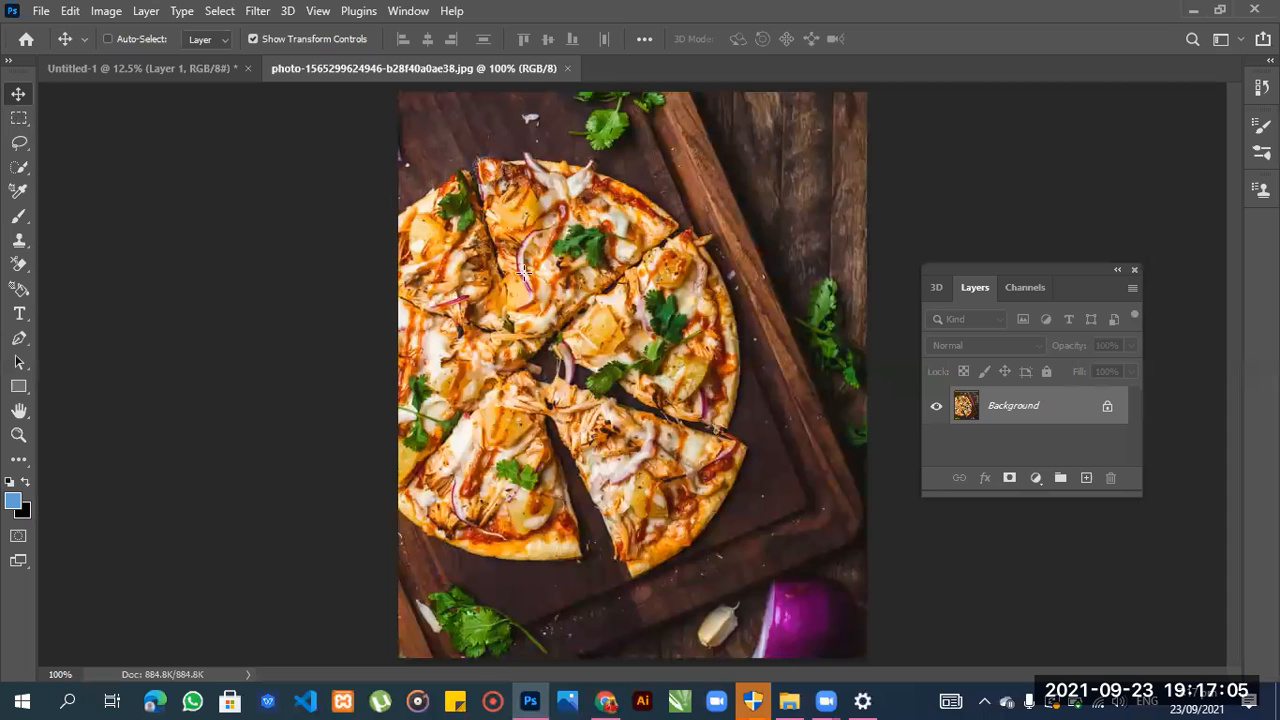
key("m")
left_click_drag(619, 357, 624, 366)
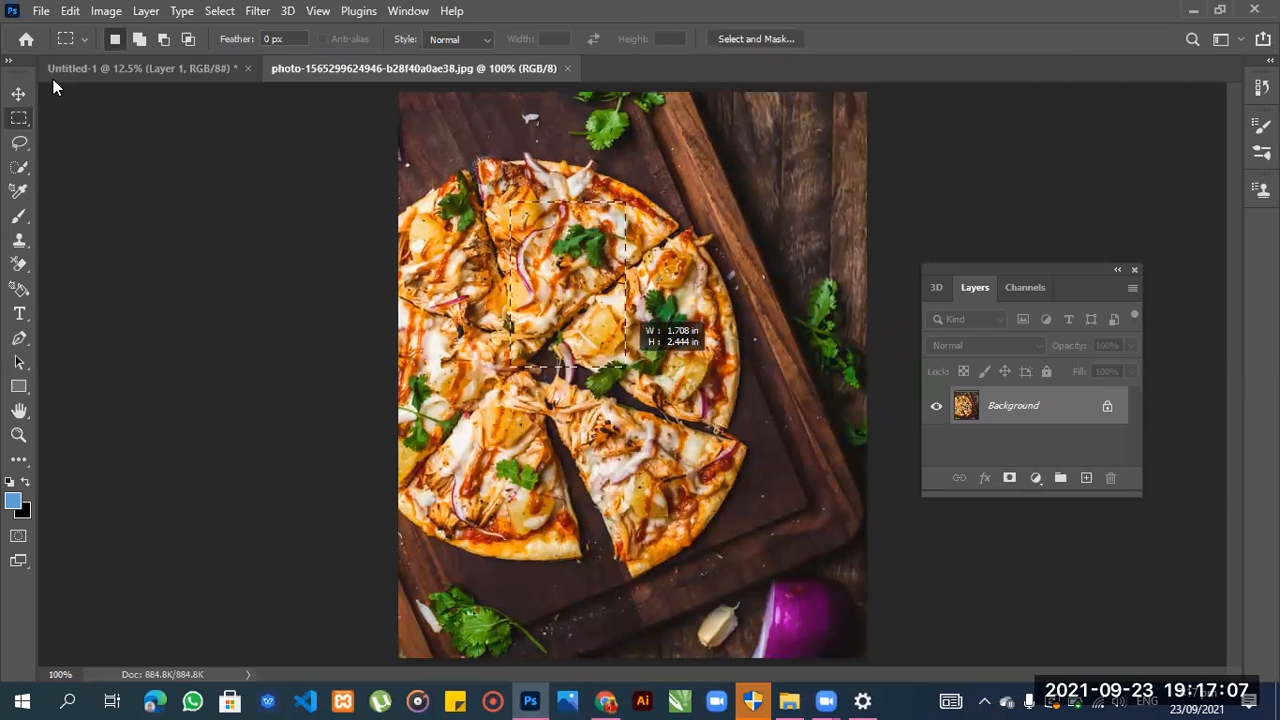
left_click(17, 90)
left_click_drag(577, 265, 455, 258)
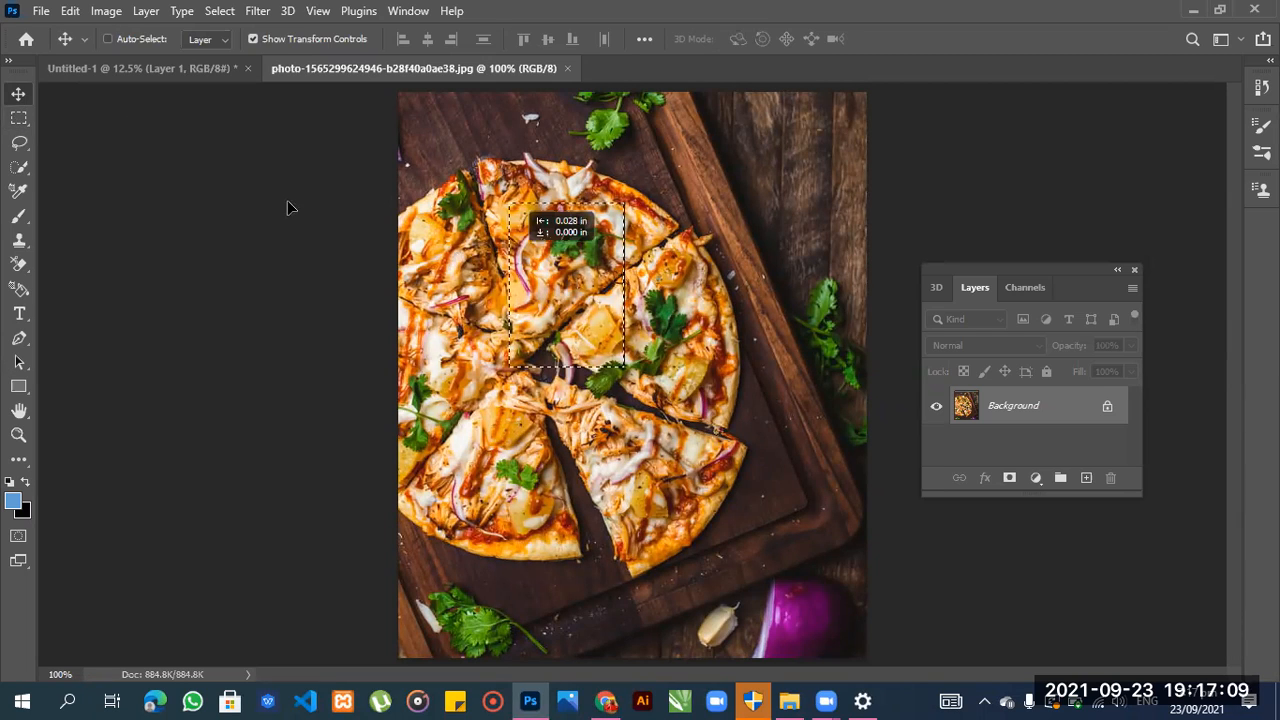
left_click_drag(287, 207, 282, 203)
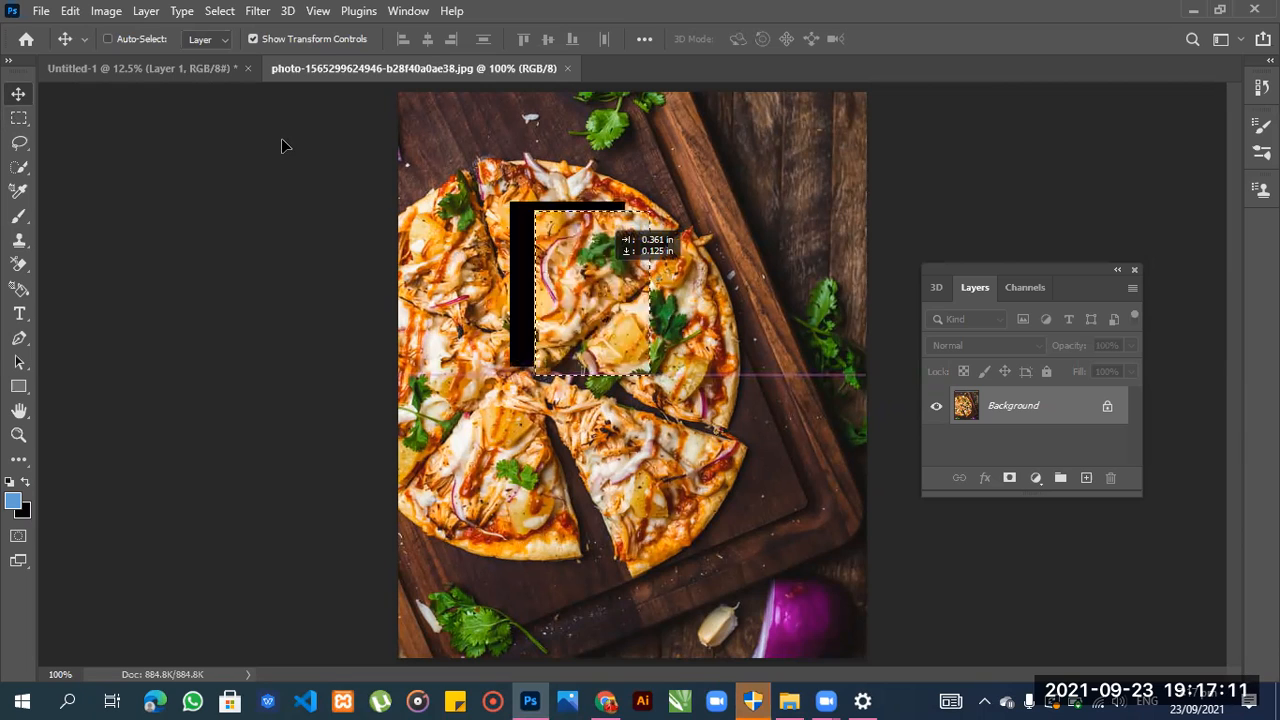
key("ctrl+z")
Back in Untitled-1, scale the pizza photo layer proportionally to about 606%, position it over the whole PIZZA text, and apply the transform.
left_click_drag(202, 69, 700, 343)
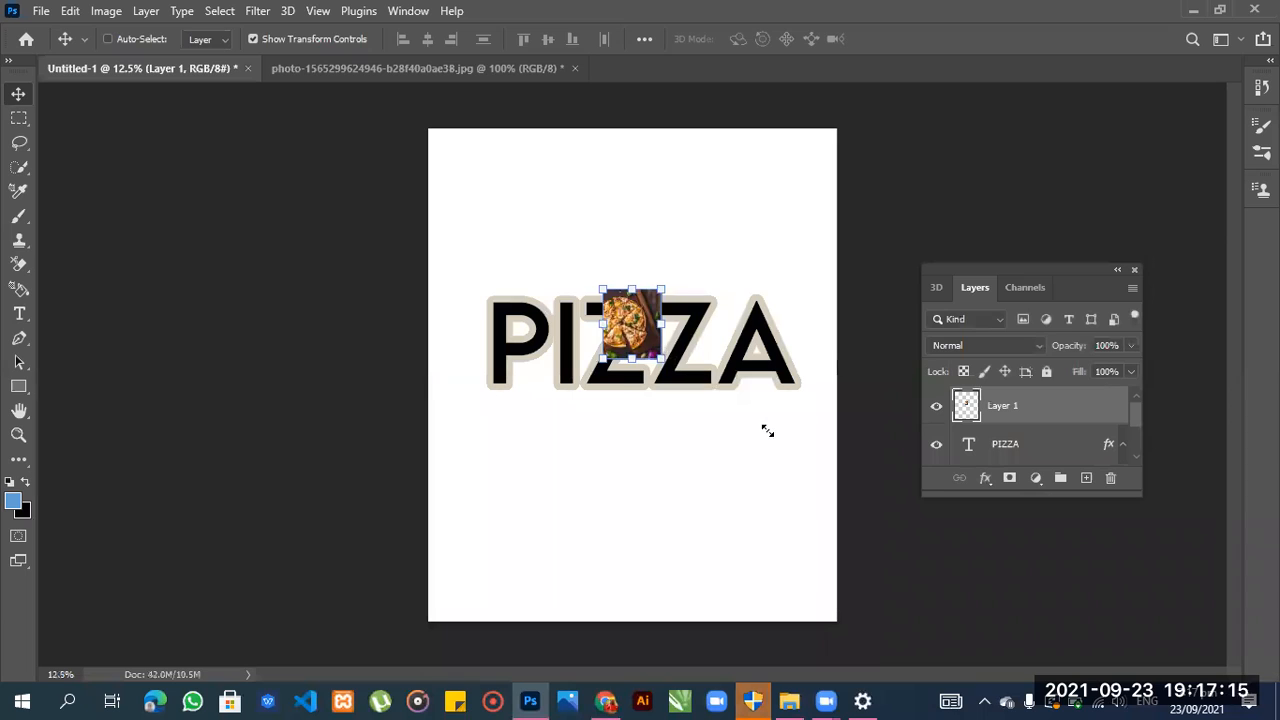
left_click_drag(843, 502, 821, 487)
left_click_drag(603, 288, 384, 192)
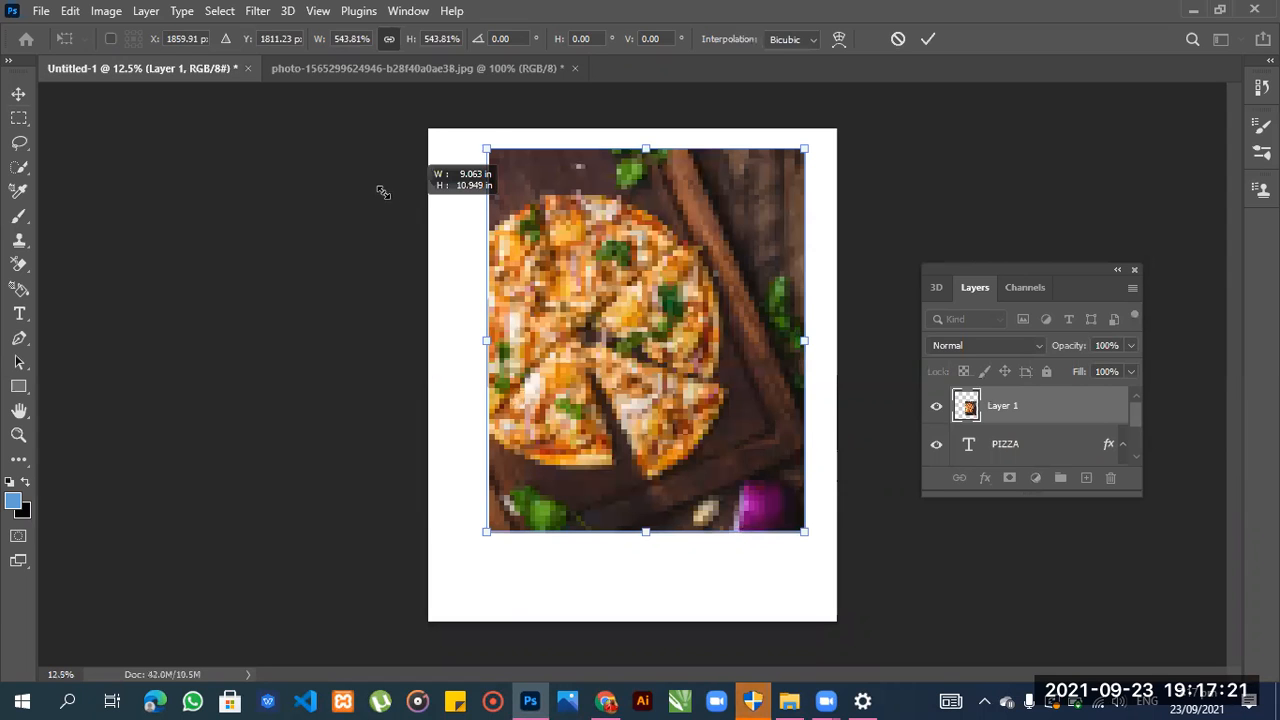
mouse_move(609, 280)
left_mouse_down()
mouse_move(620, 320)
mouse_move(620, 302)
left_mouse_up()
left_click_drag(813, 342, 761, 342)
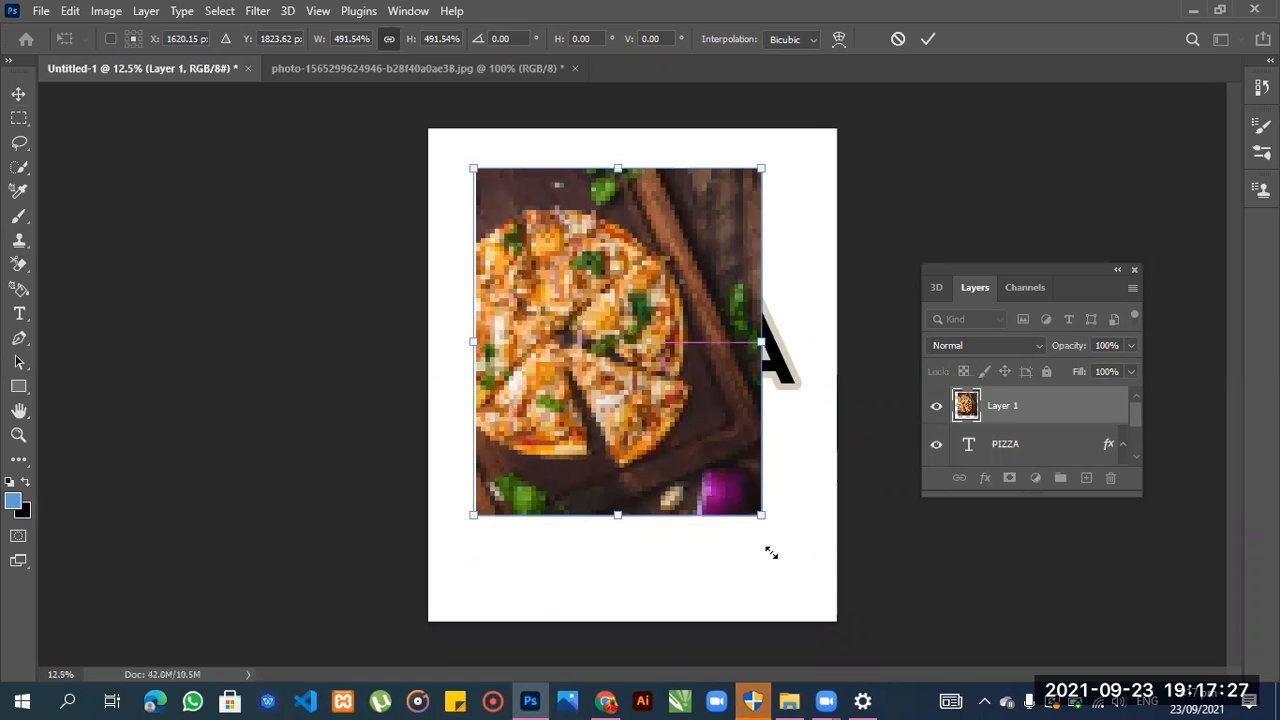
left_click_drag(773, 552, 818, 600)
left_click_drag(483, 199, 462, 175)
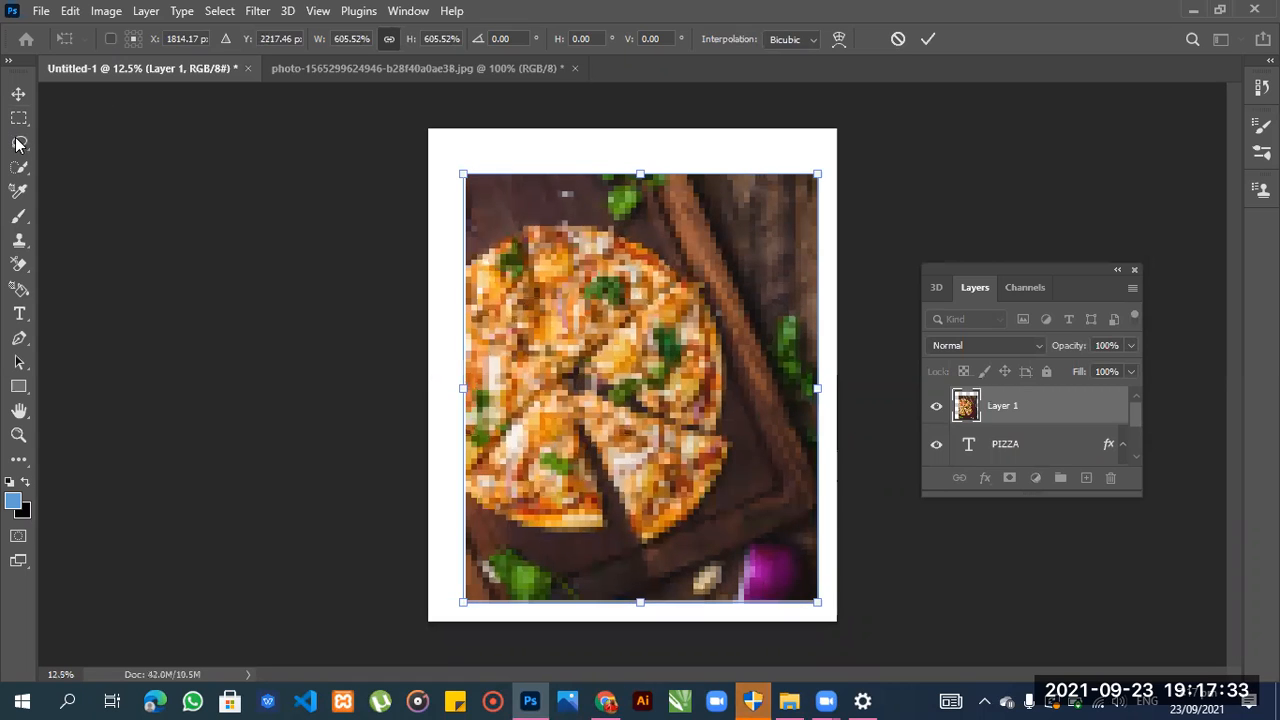
left_click(19, 143)
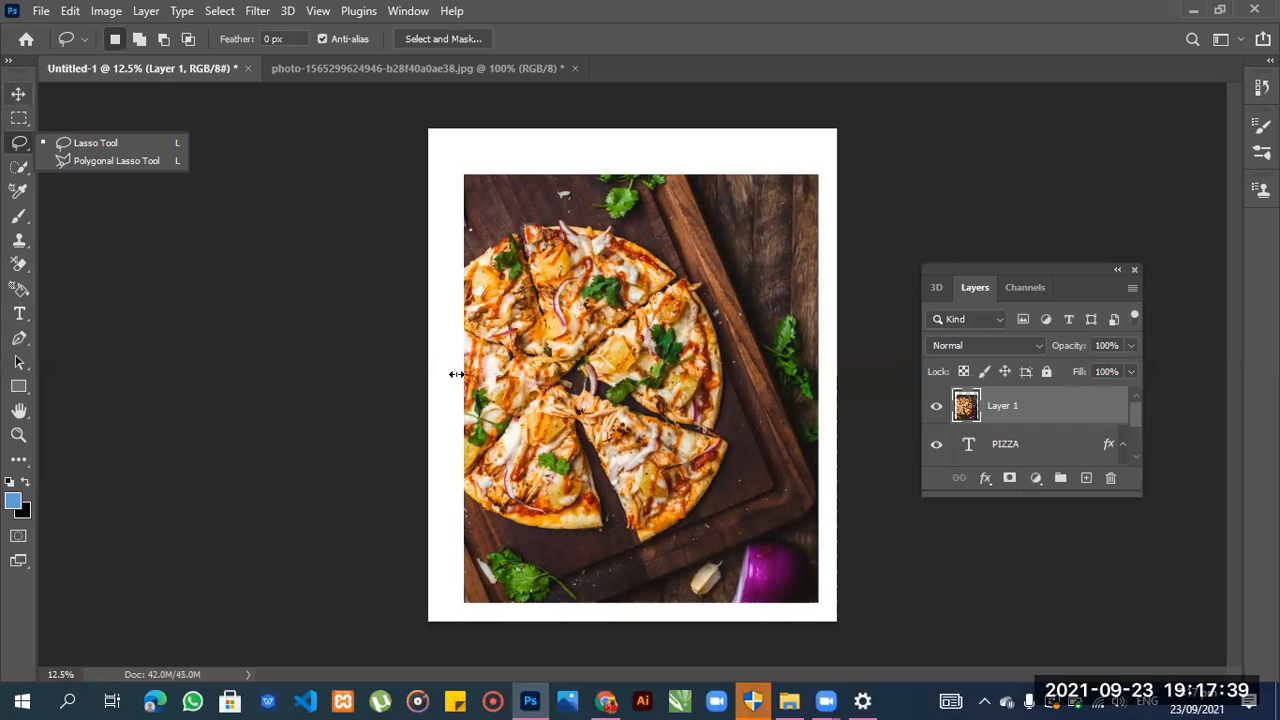
Clip the pizza photo layer to the PIZZA text with a clipping mask.
left_click(17, 95)
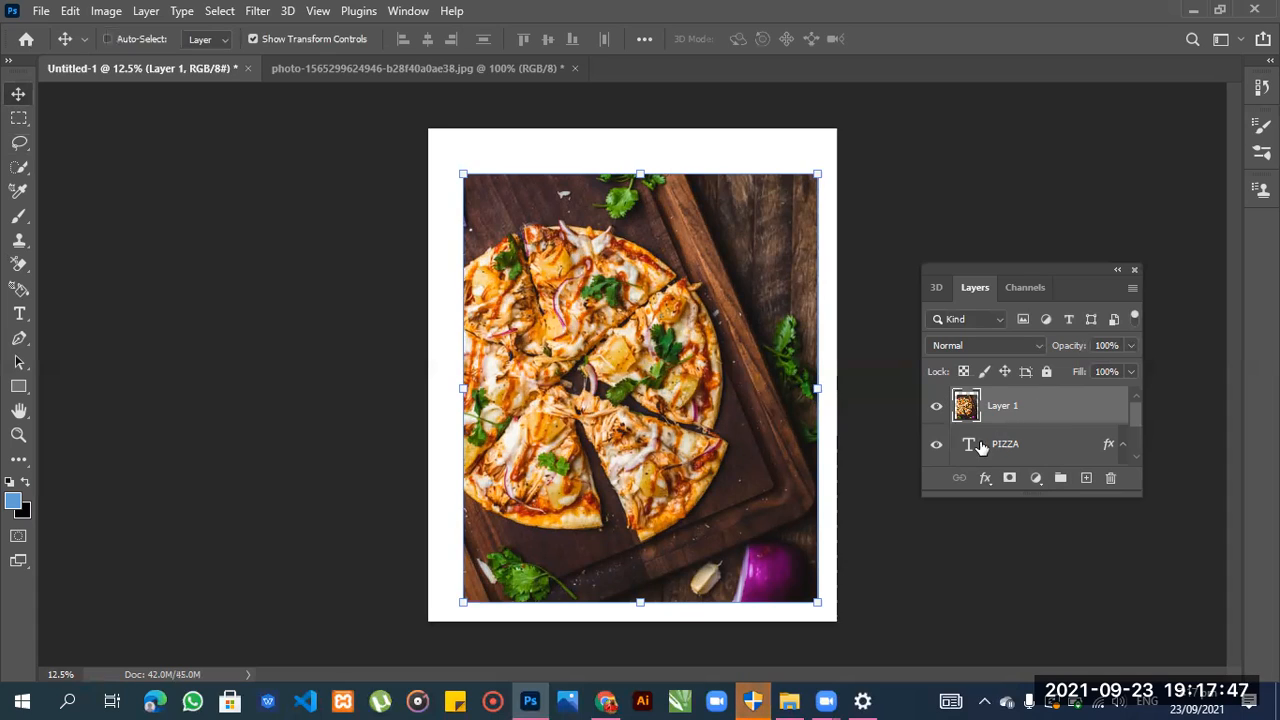
right_click(1020, 405)
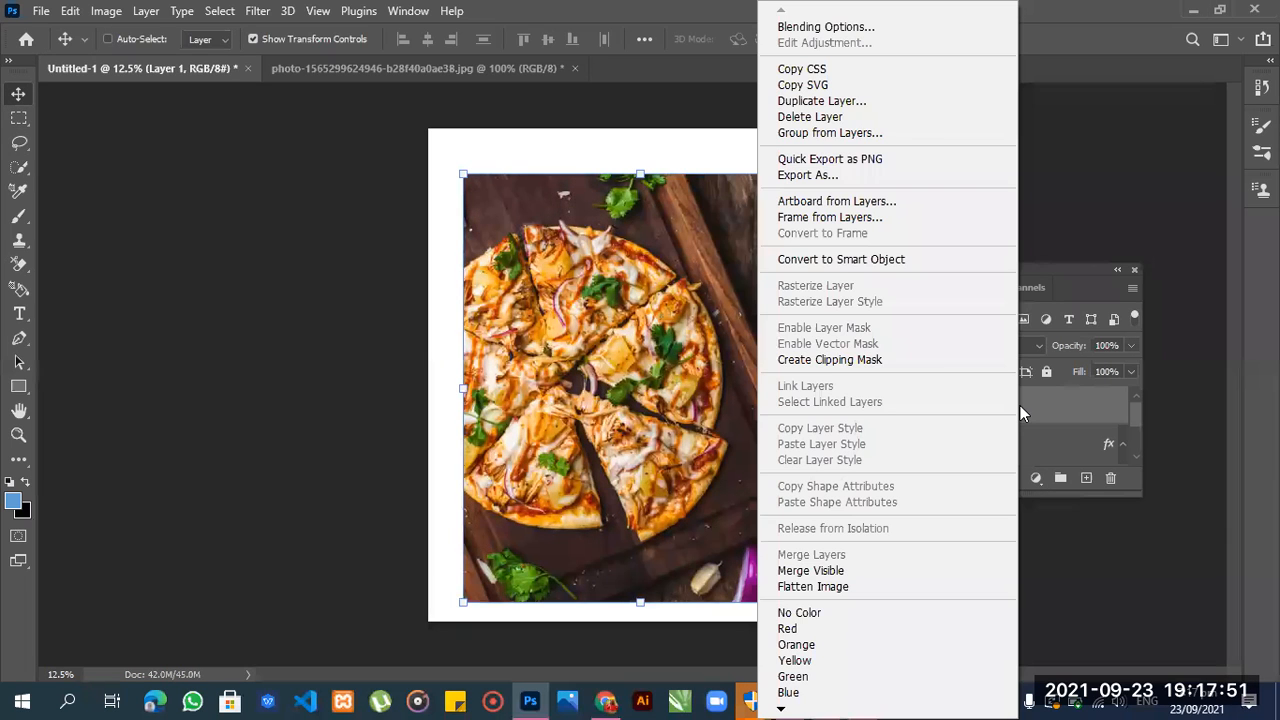
left_click(895, 361)
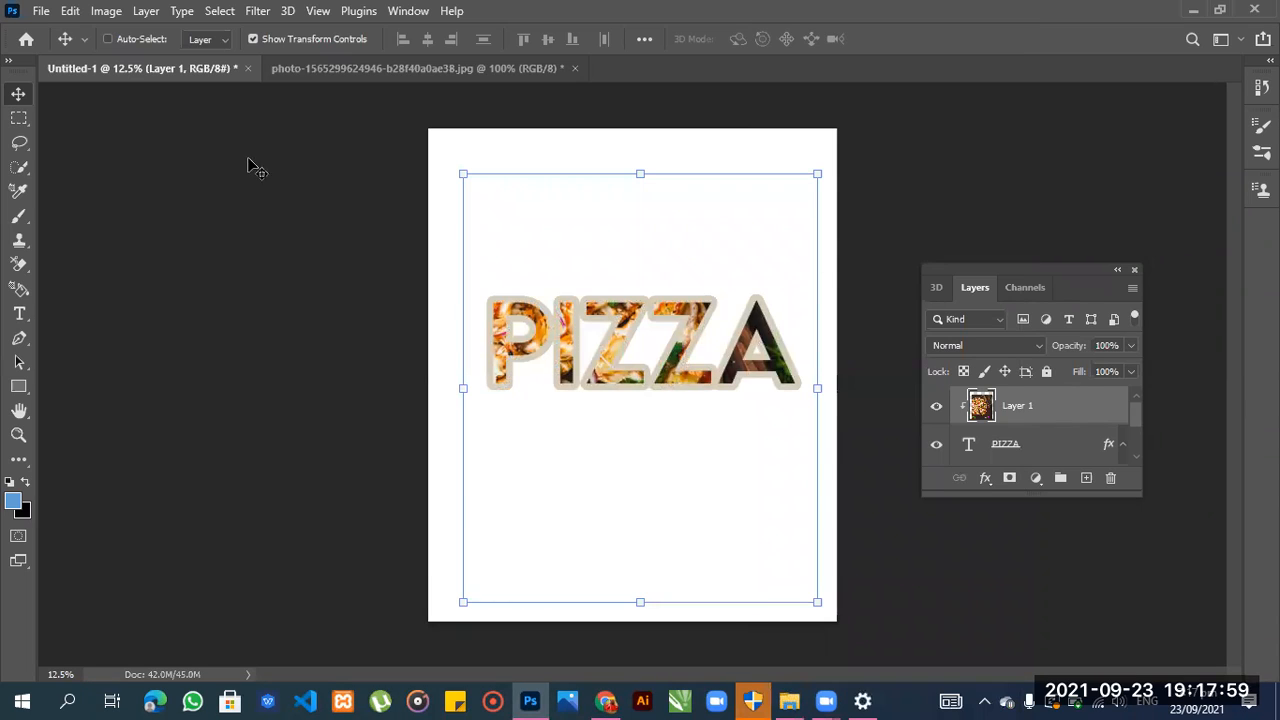
Fill the clipped pizza photo layer with black, and undo the fill.
left_click(18, 118)
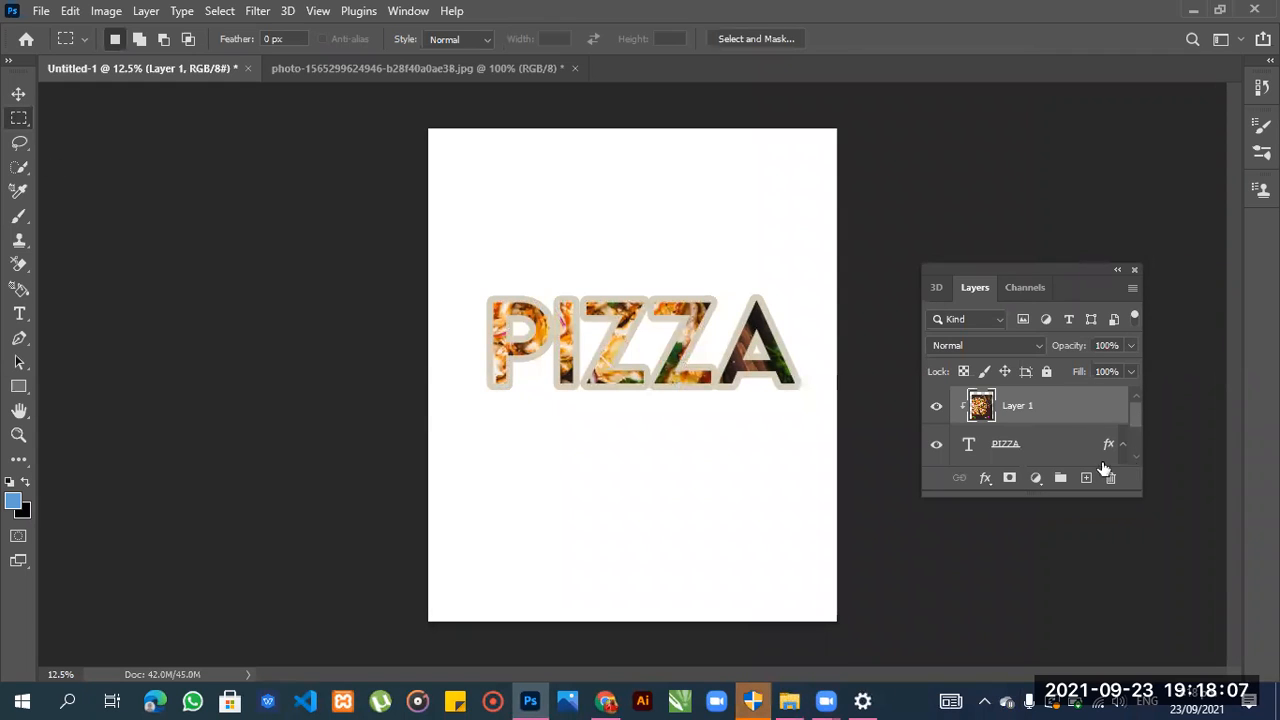
scroll(1132, 459, "down", 2)
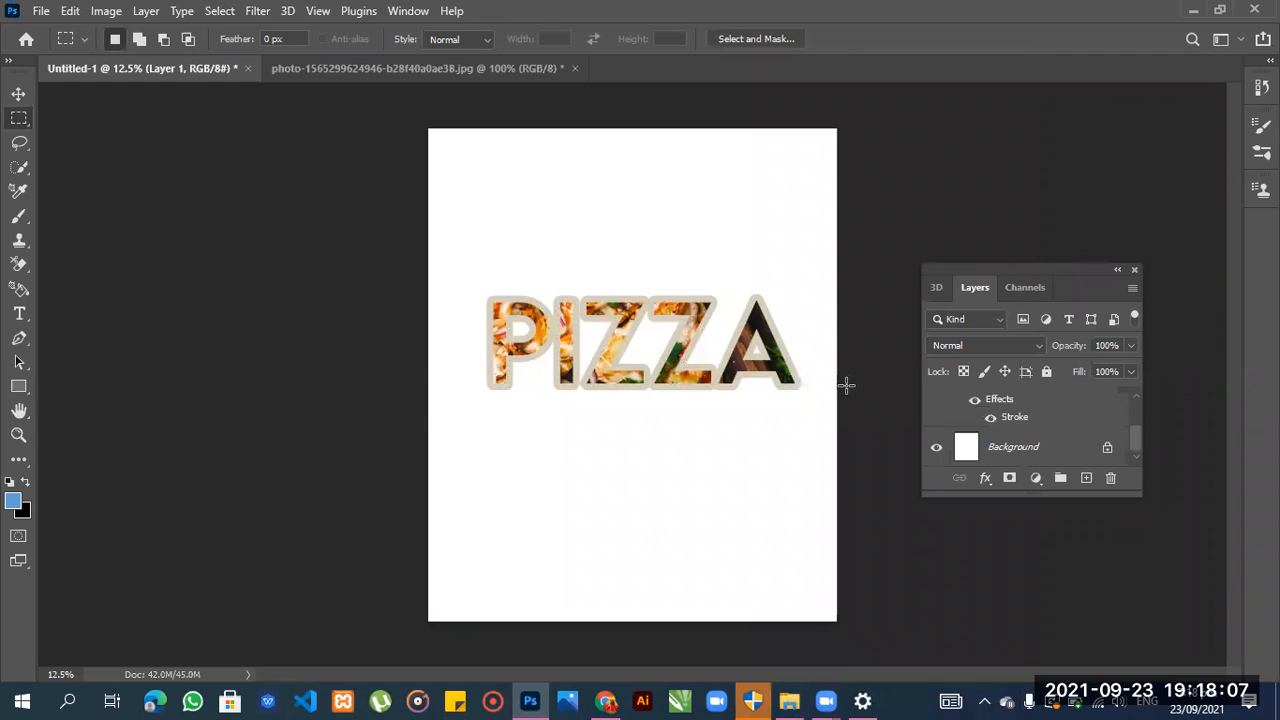
left_click(40, 10)
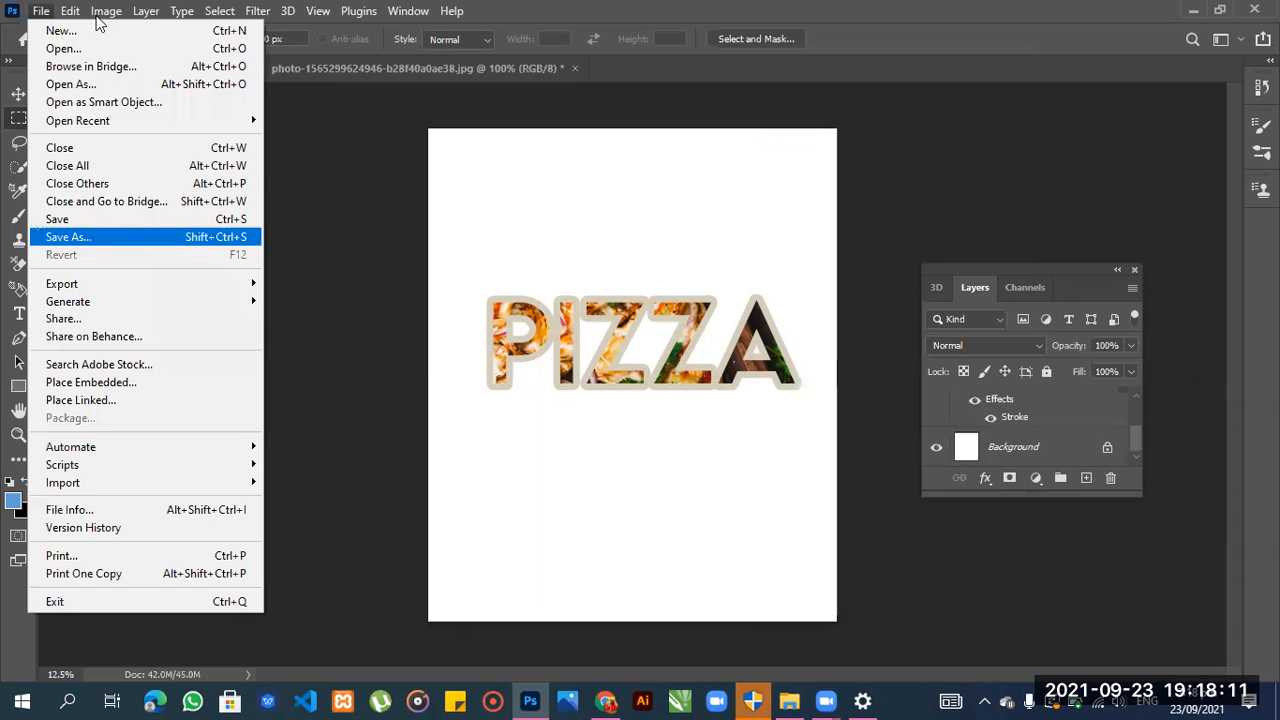
mouse_move(69, 10)
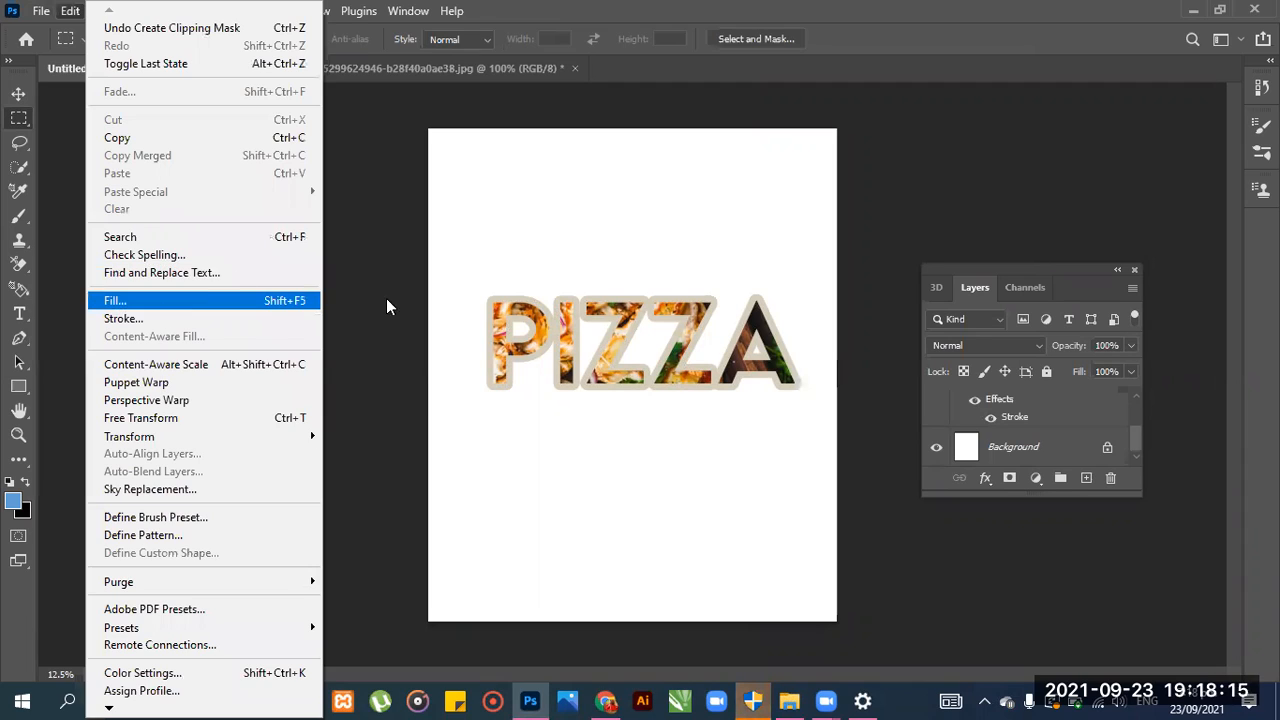
key("Return")
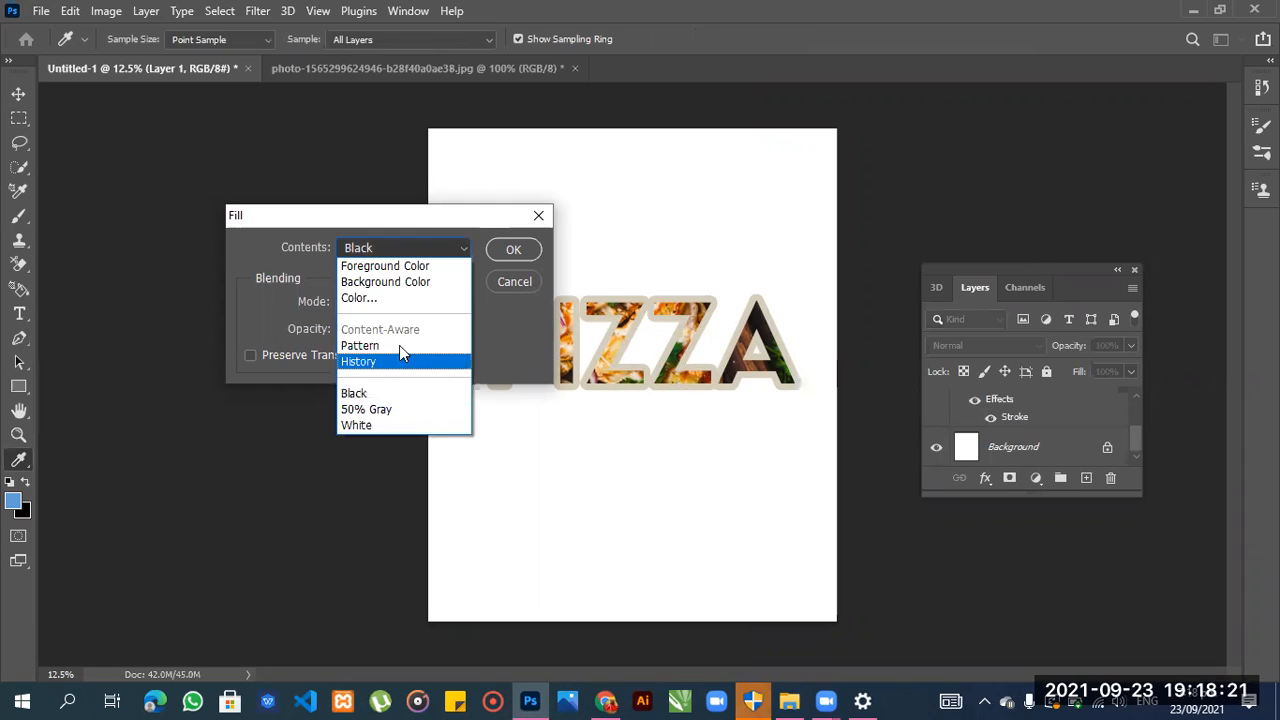
left_click(505, 252)
left_click(500, 253)
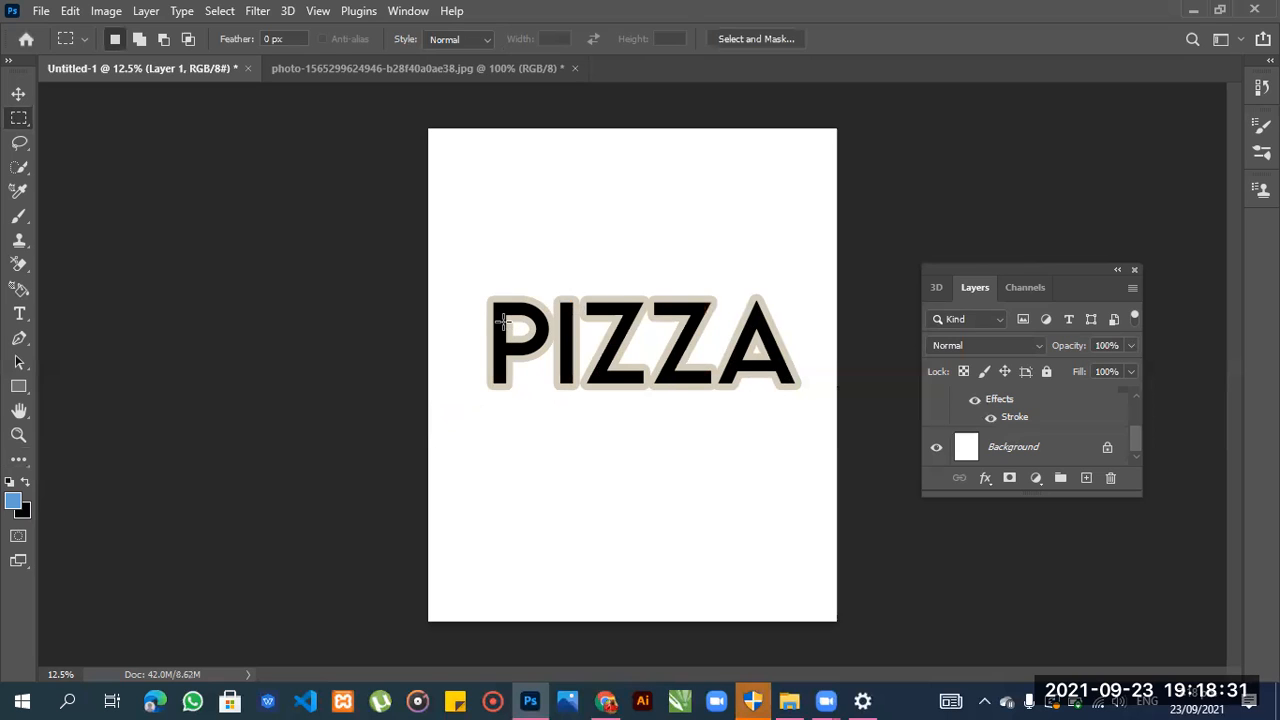
key("ctrl+z")
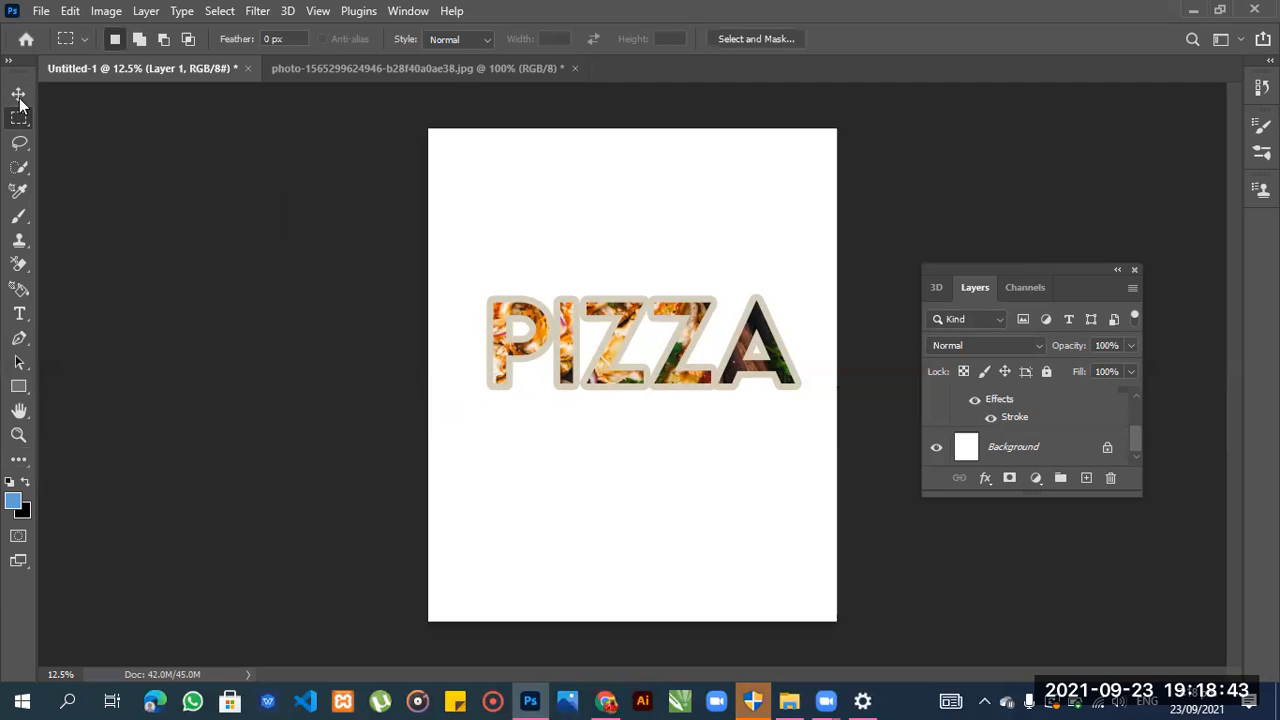
Move the clipped pizza photo slightly within the PIZZA text, and undo the move.
key("v")
left_click_drag(586, 277, 623, 381)
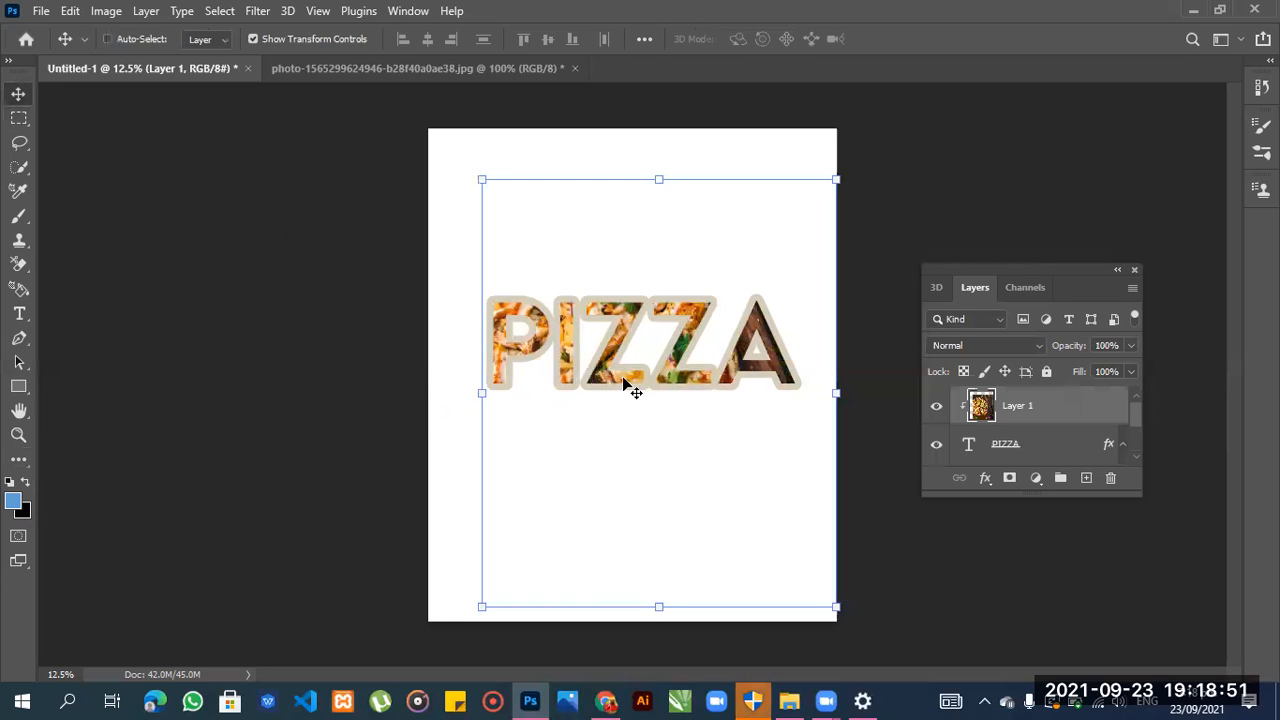
key("ctrl+z")
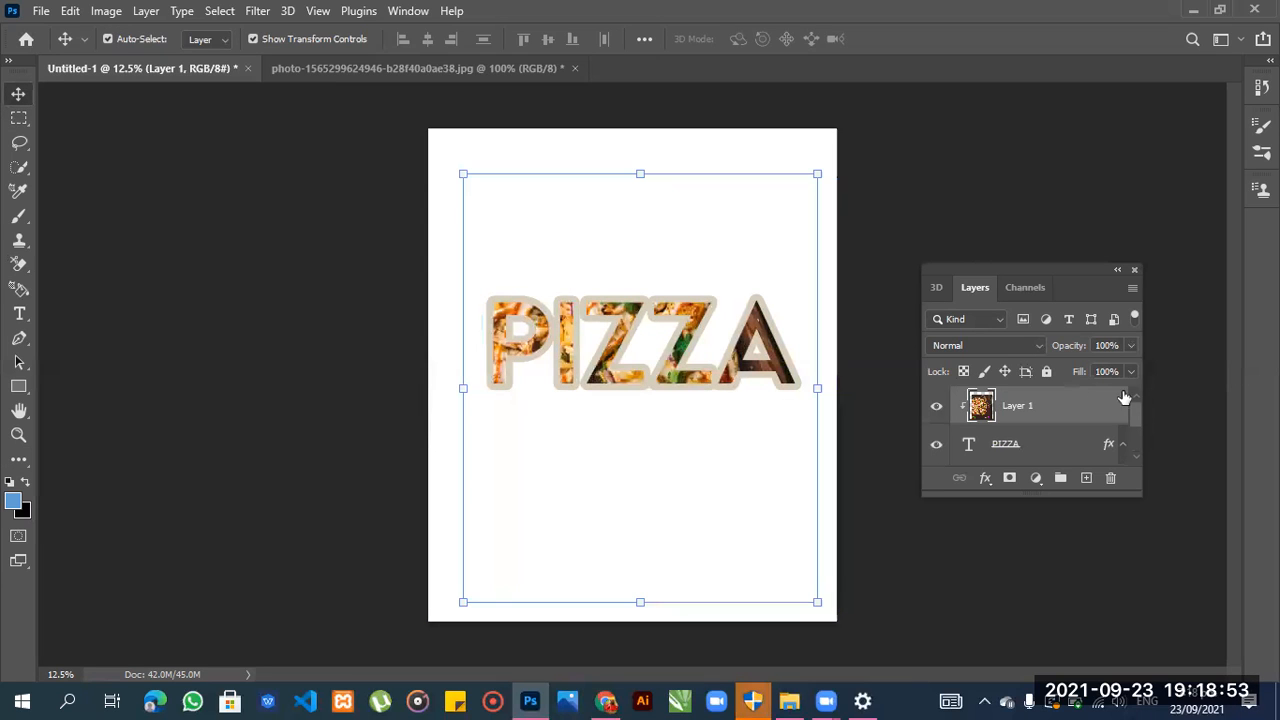
key("ctrl+shift+z")
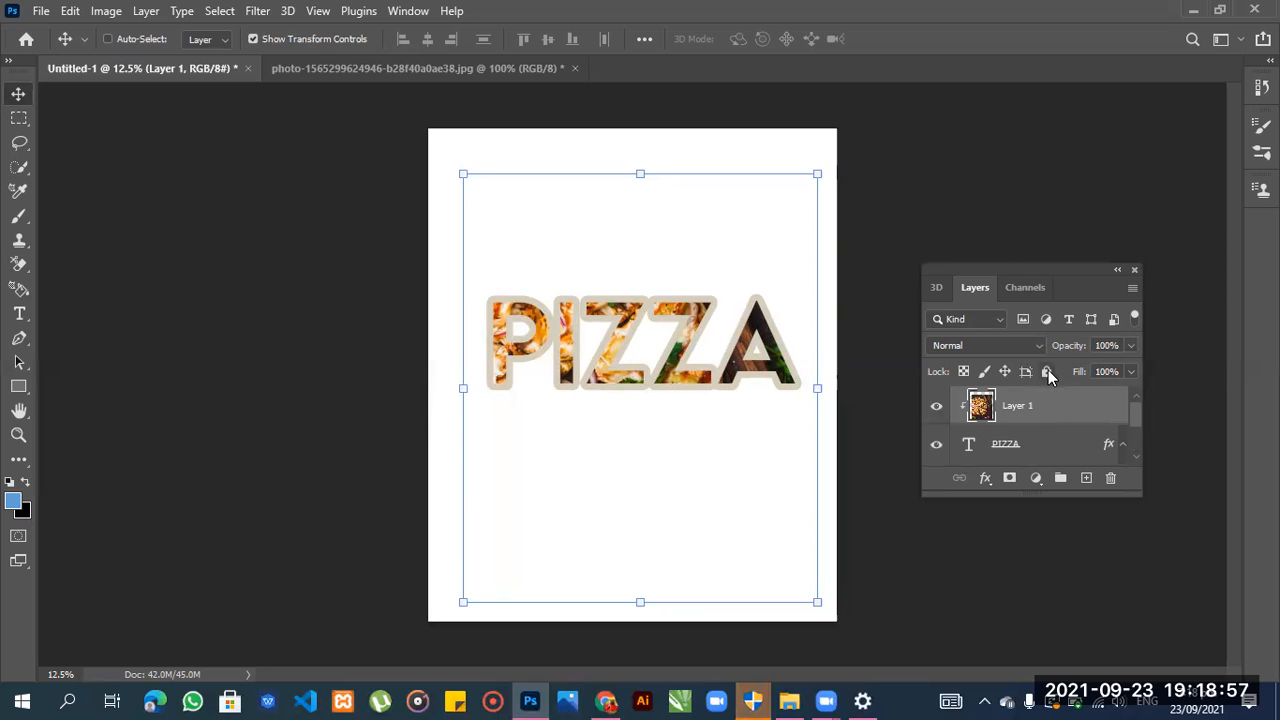
Fully lock the pizza photo layer and the PIZZA text layer.
left_click(1047, 372)
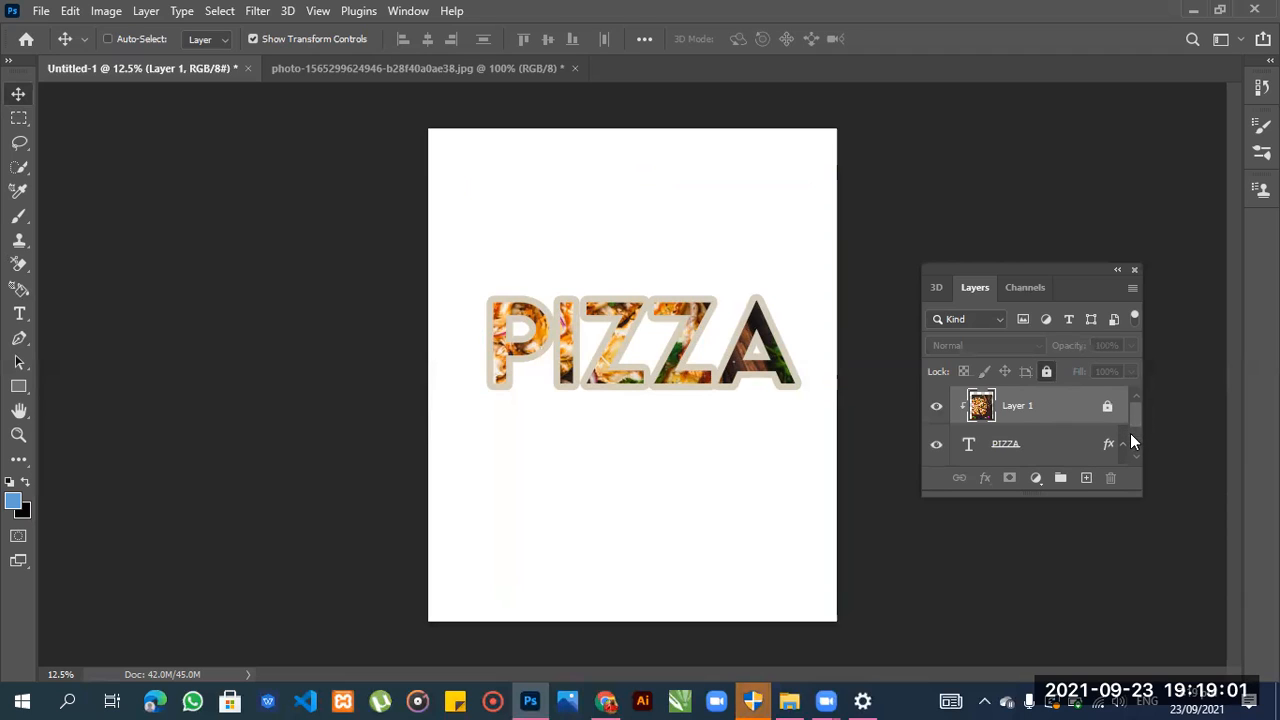
scroll(1130, 433, "down", 1)
scroll(1053, 416, "up", 1)
scroll(1130, 427, "down", 1)
scroll(1134, 425, "down", 1)
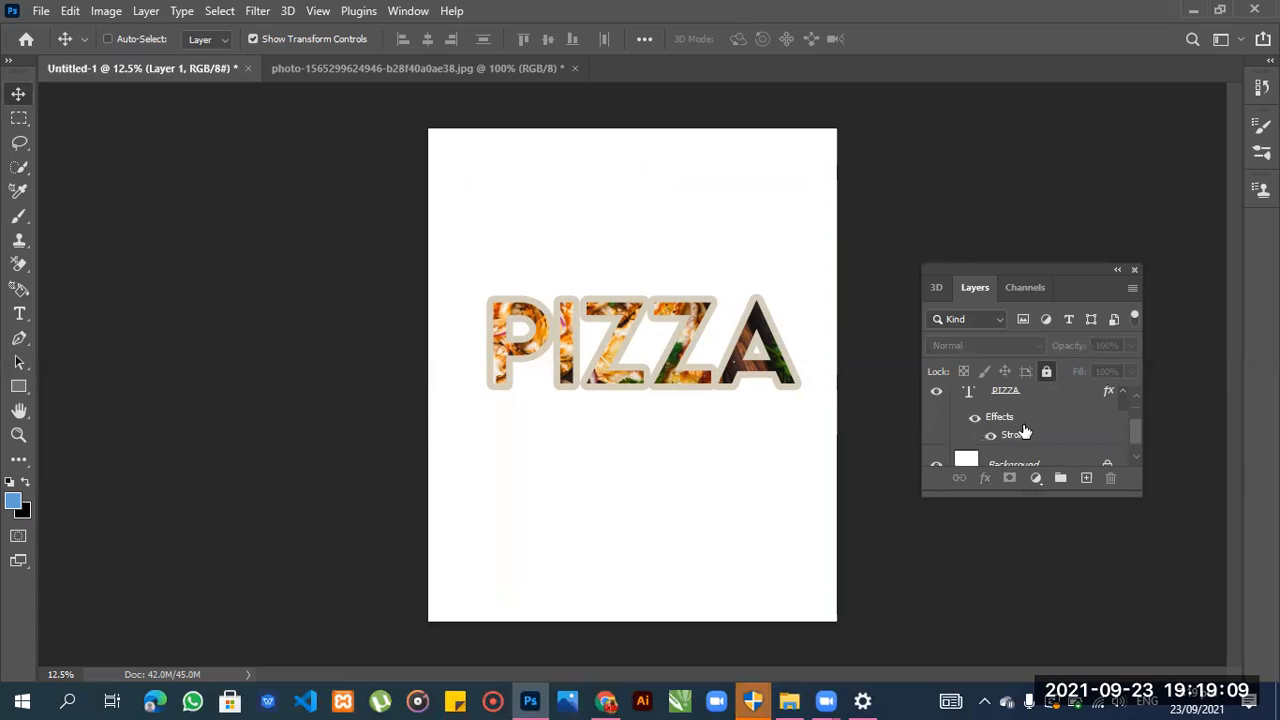
scroll(1040, 420, "up", 1)
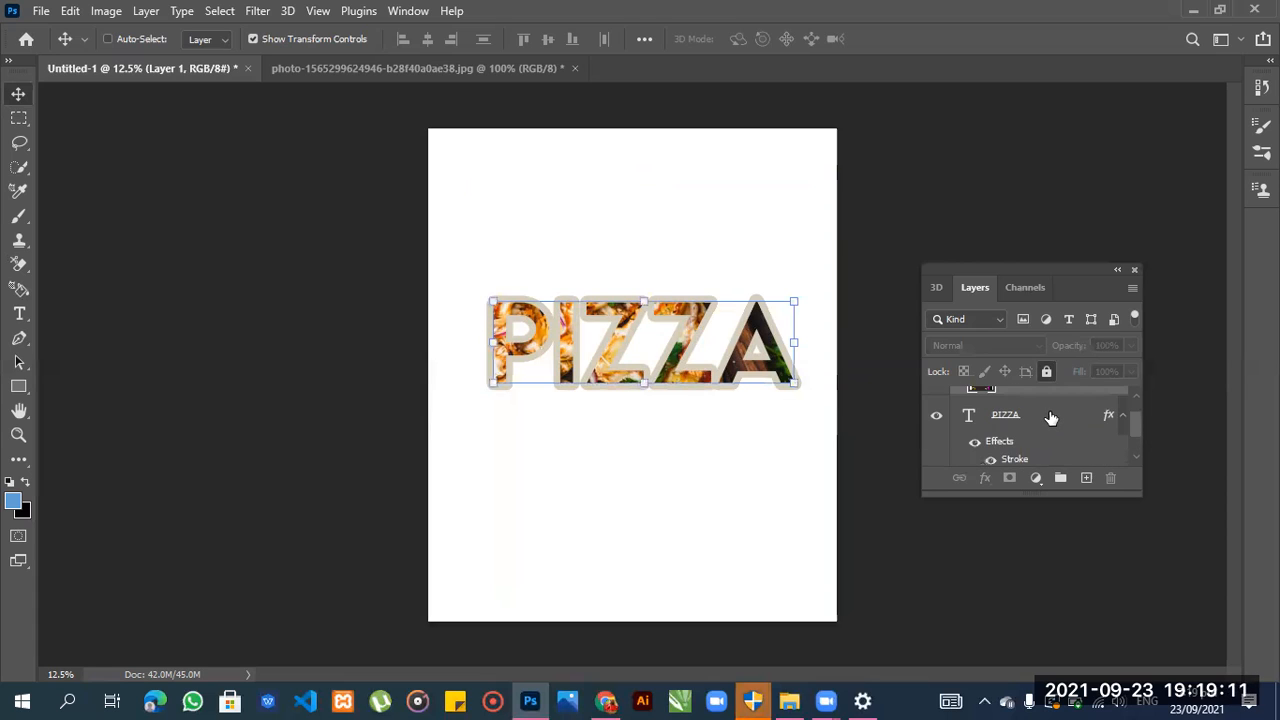
left_click(1050, 412)
left_click(1046, 372)
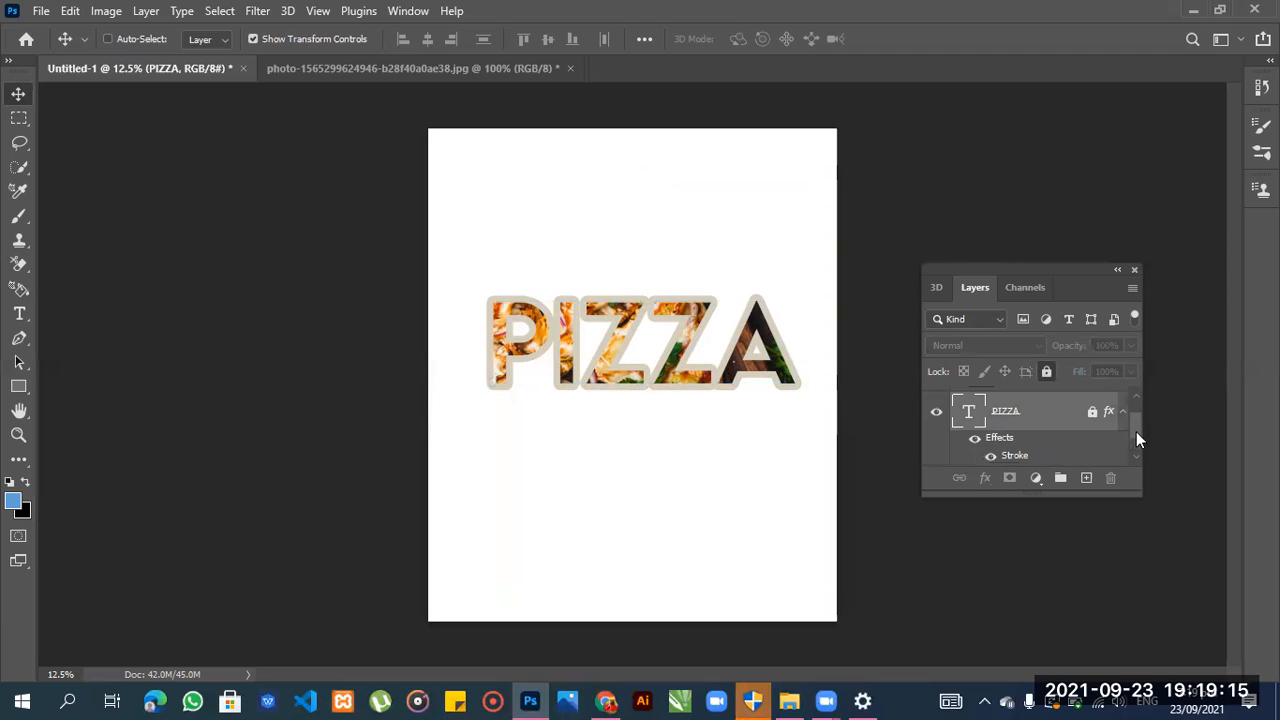
scroll(1136, 436, "down", 1)
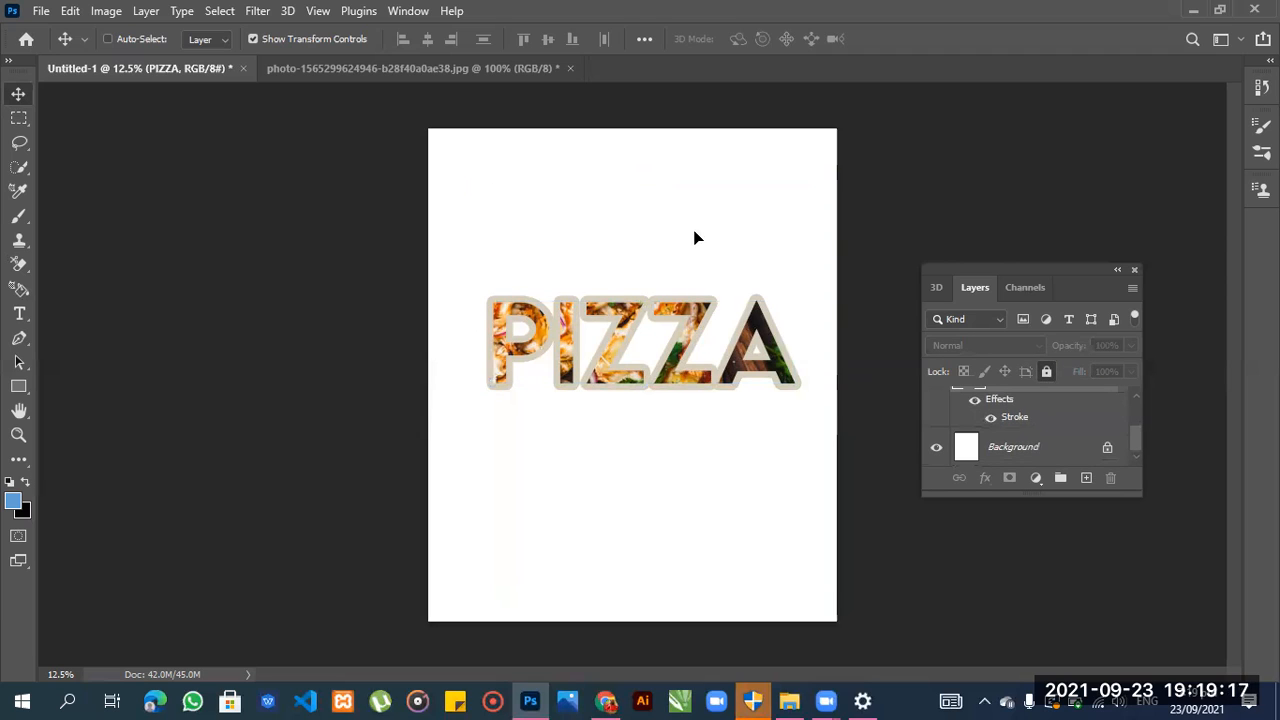
Try to move the locked PIZZA text layer on the page, and dismiss the message.
left_click(620, 265)
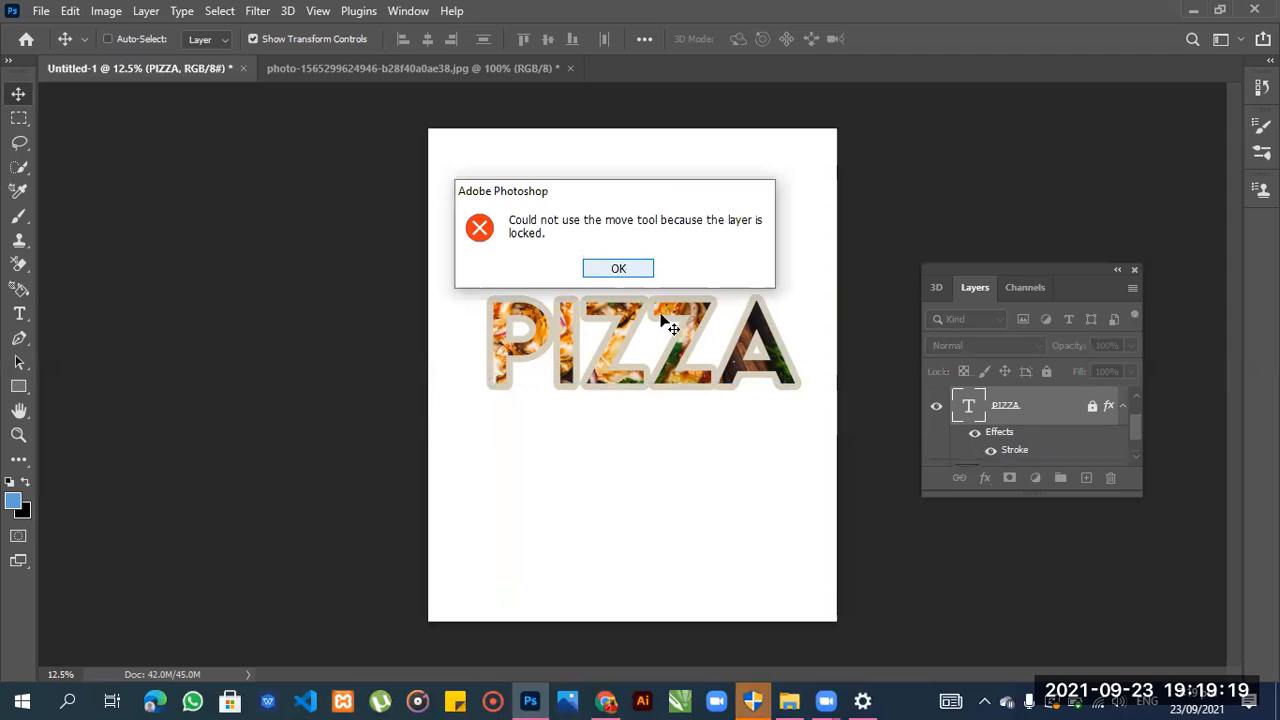
key("Return")
left_click_drag(686, 325, 641, 281)
key("Return")
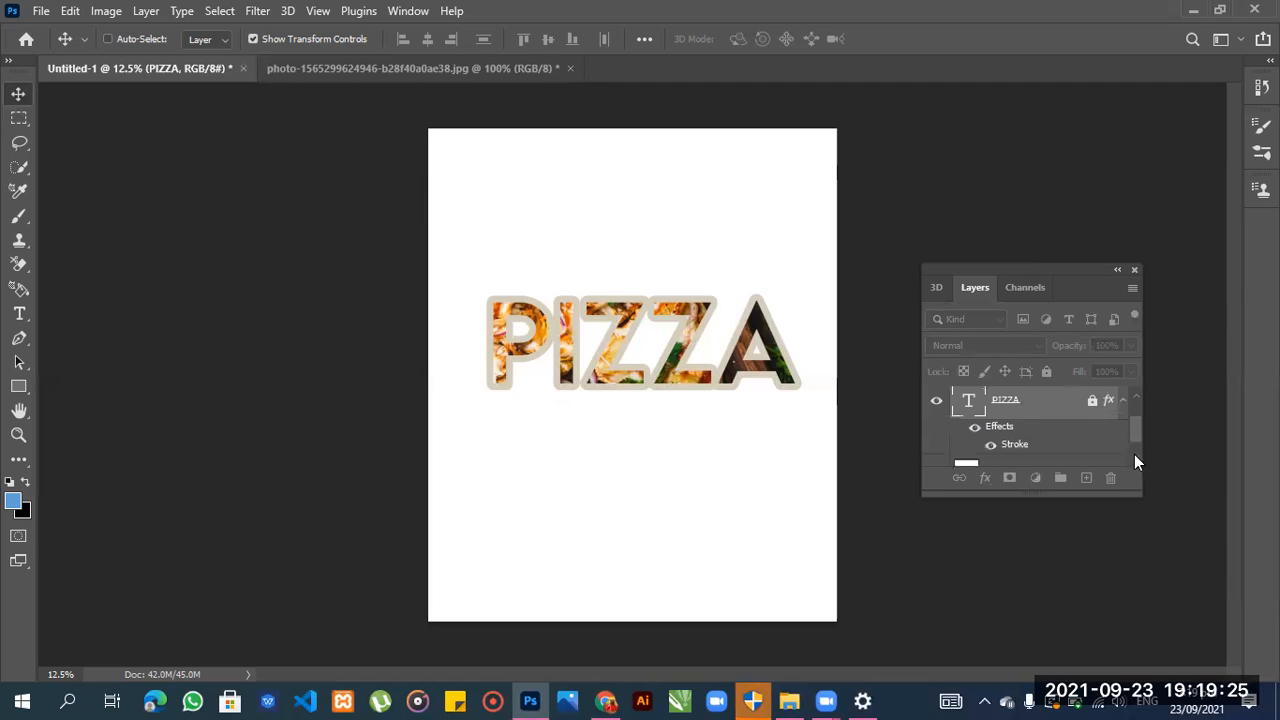
Unlock the Background layer, shift it straight down about 0.243 in, and lock it fully.
scroll(1134, 454, "down", 2)
mouse_move(676, 338)
left_mouse_down()
mouse_move(690, 303)
mouse_move(675, 347)
left_mouse_up()
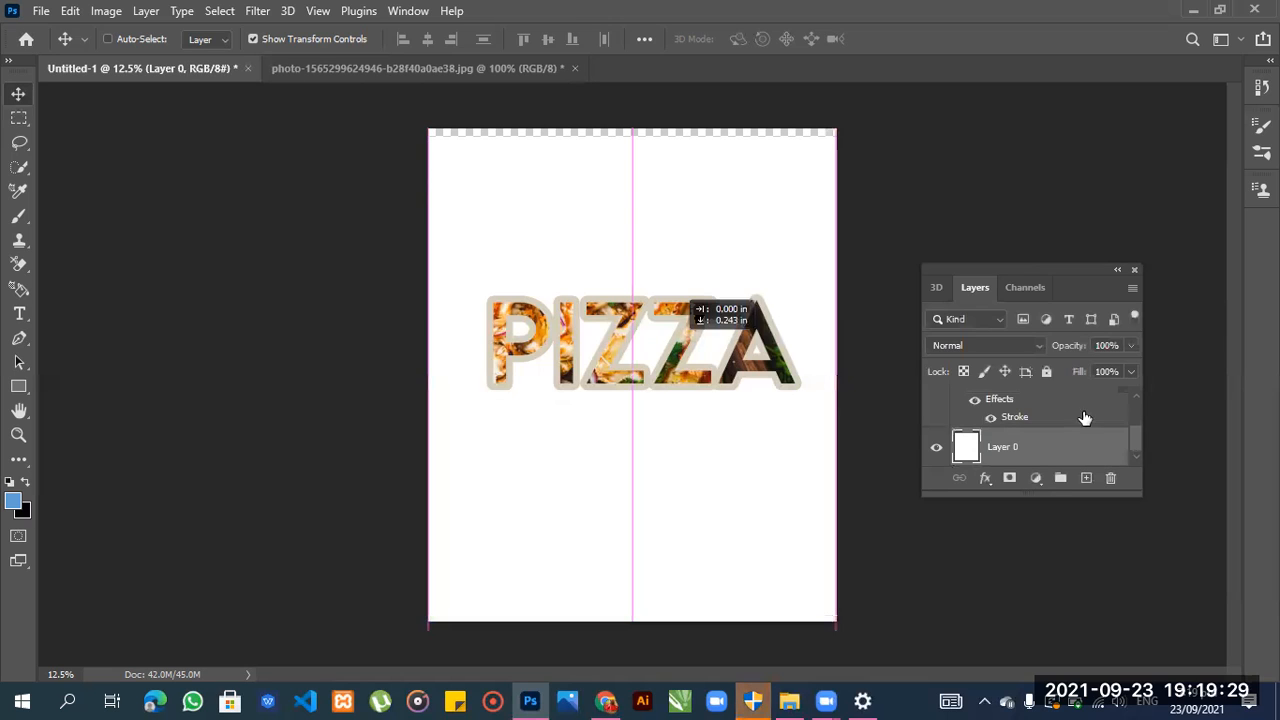
left_click(1048, 371)
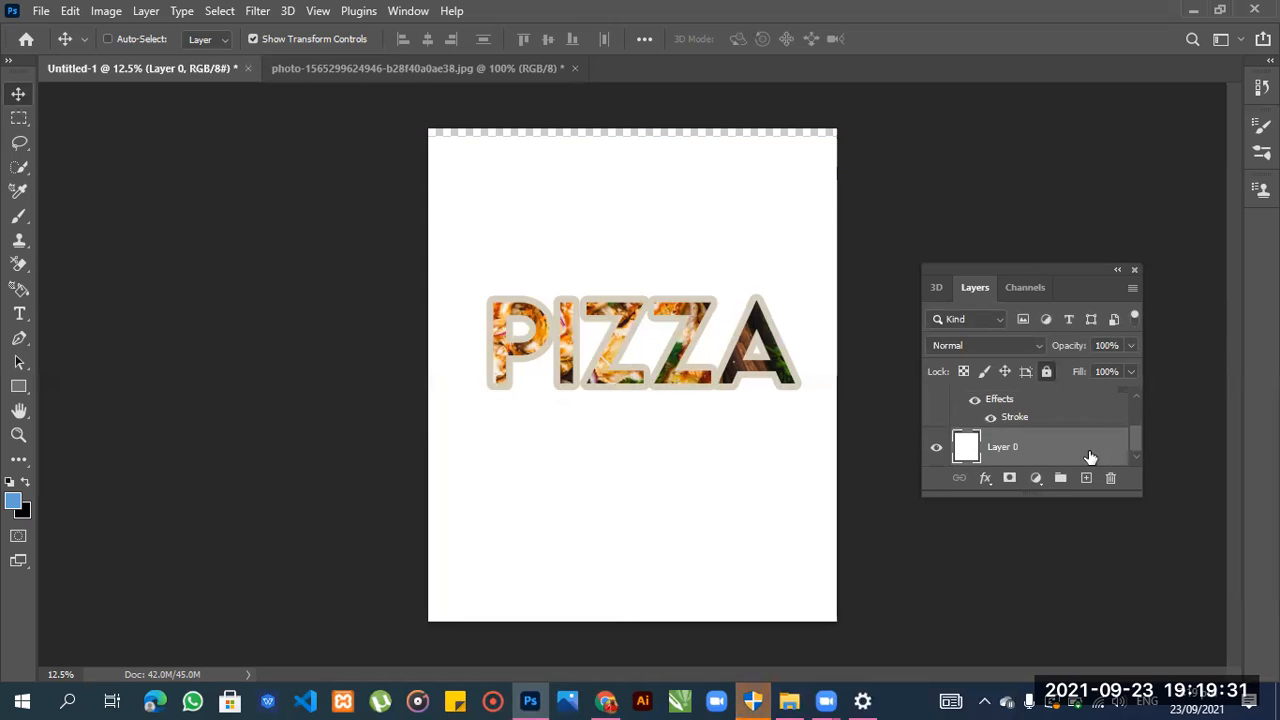
Try to move the artwork while the photo, text and white base layers are all locked.
left_click_drag(1136, 445, 1132, 420)
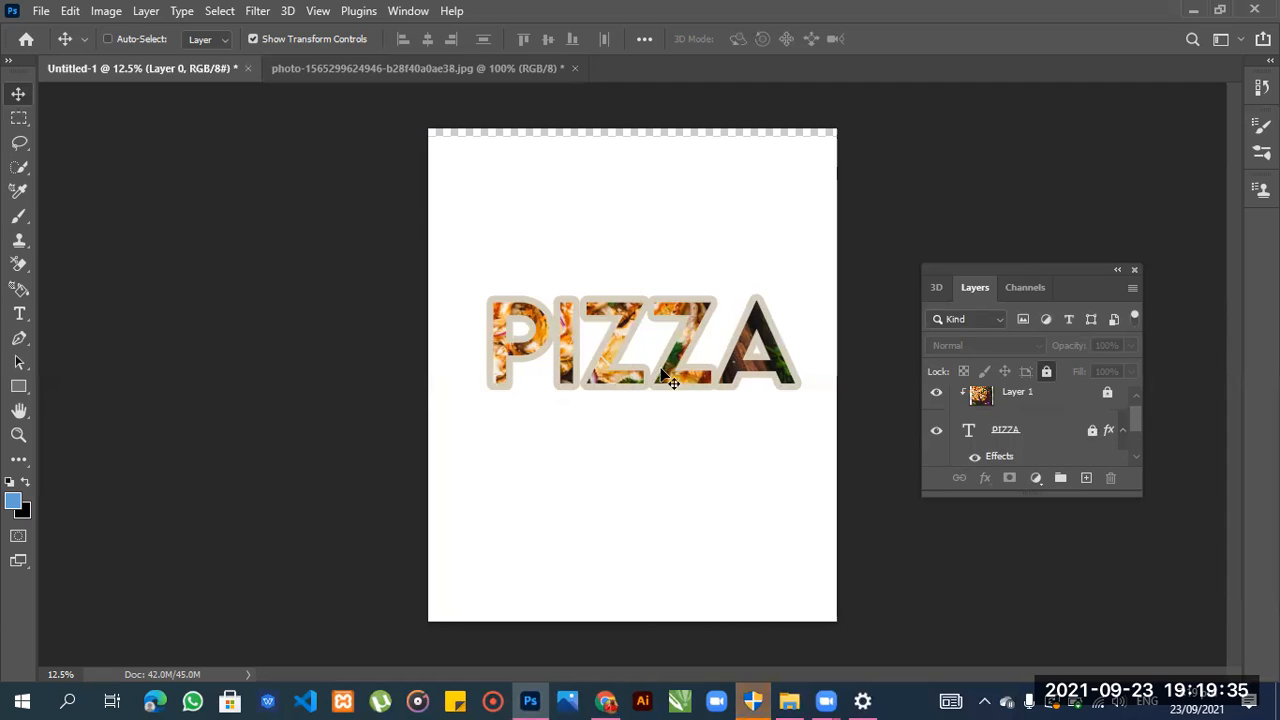
left_click_drag(683, 282, 655, 300)
key("Return")
left_click_drag(733, 372, 650, 258)
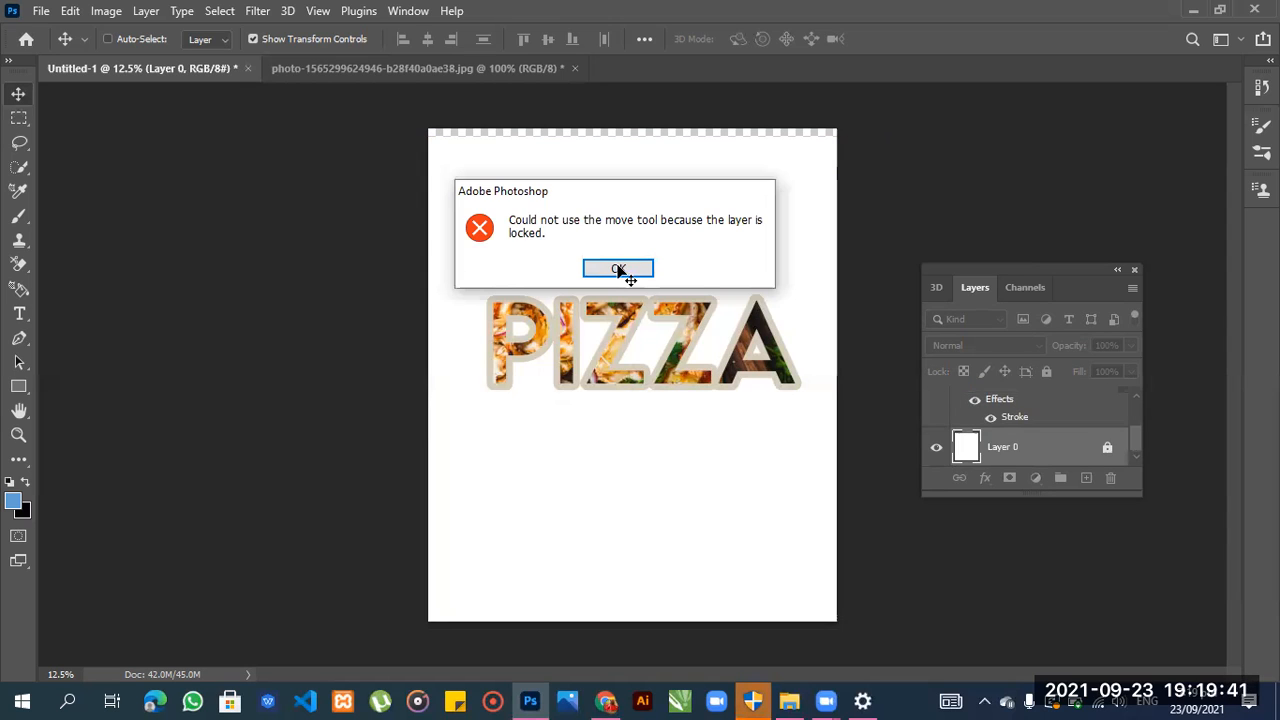
left_click(620, 266)
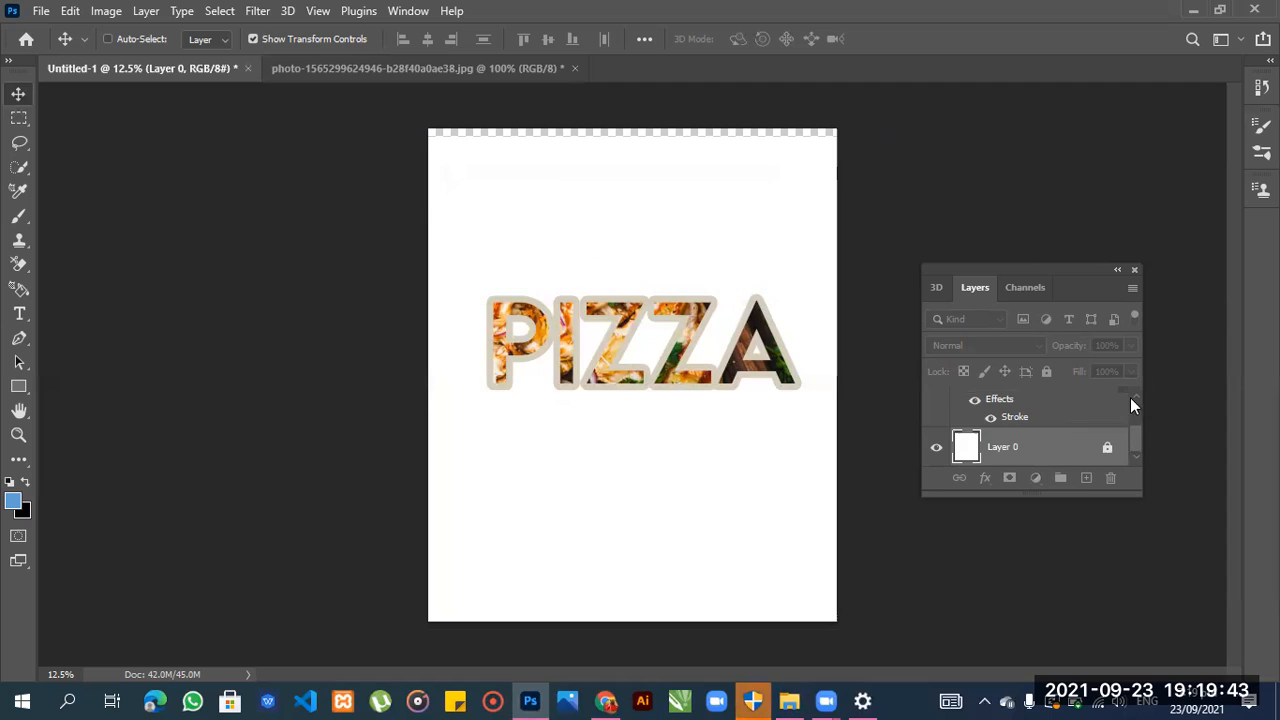
Unlock the layers and reposition the white base layer so it exactly covers the page.
scroll(1131, 398, "up", 3)
scroll(1098, 437, "down", 3)
scroll(1134, 440, "up", 1)
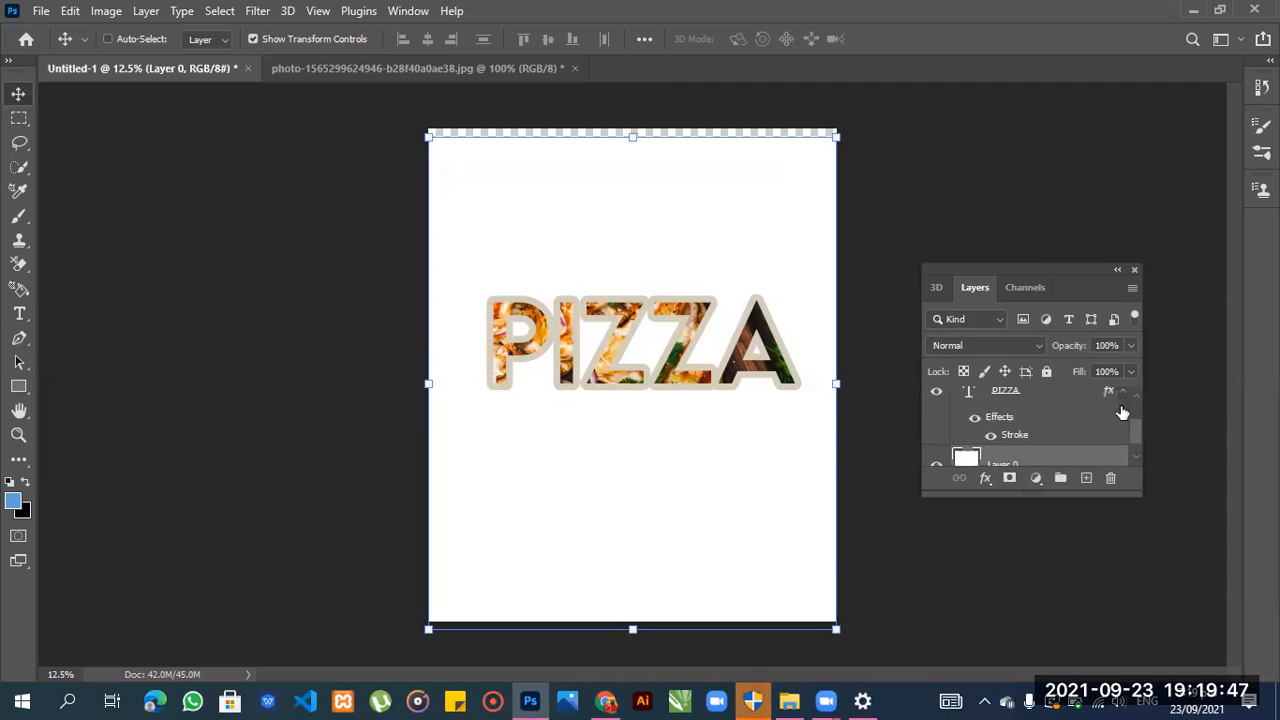
scroll(1122, 412, "up", 2)
mouse_move(708, 345)
left_mouse_down()
mouse_move(680, 346)
mouse_move(715, 330)
left_mouse_up()
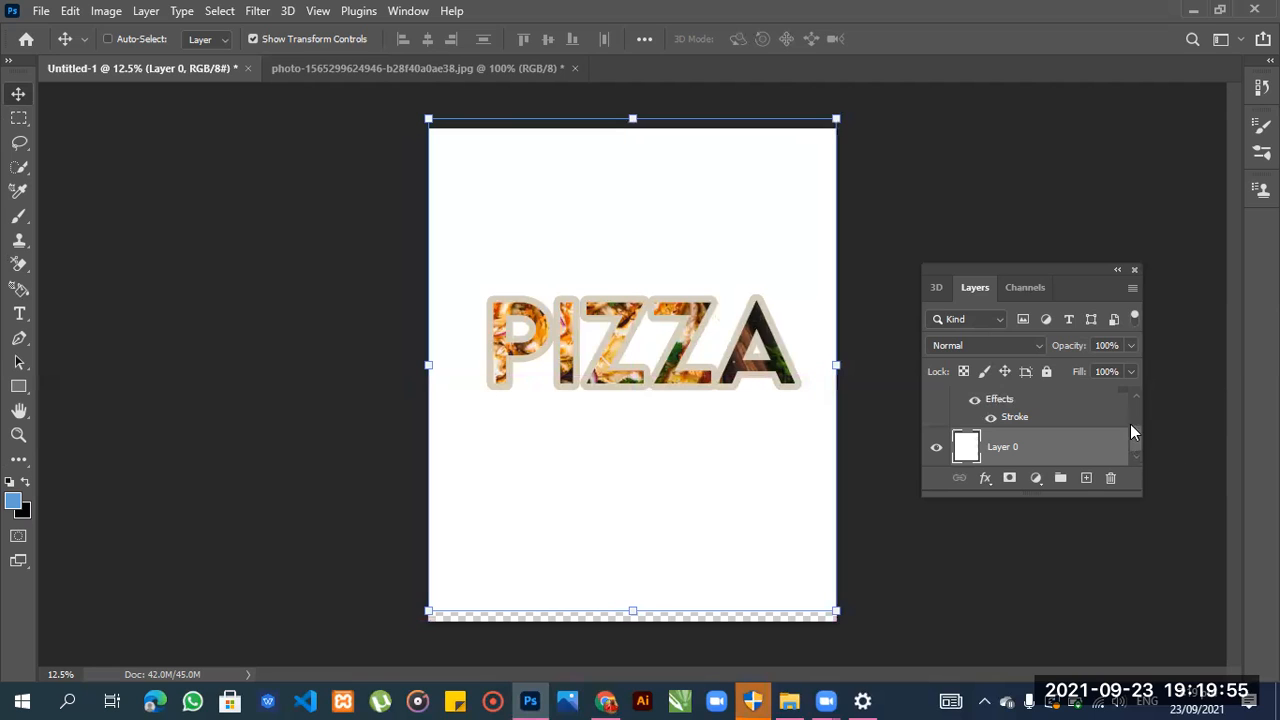
left_click_drag(1130, 424, 1126, 407)
left_click_drag(491, 259, 491, 315)
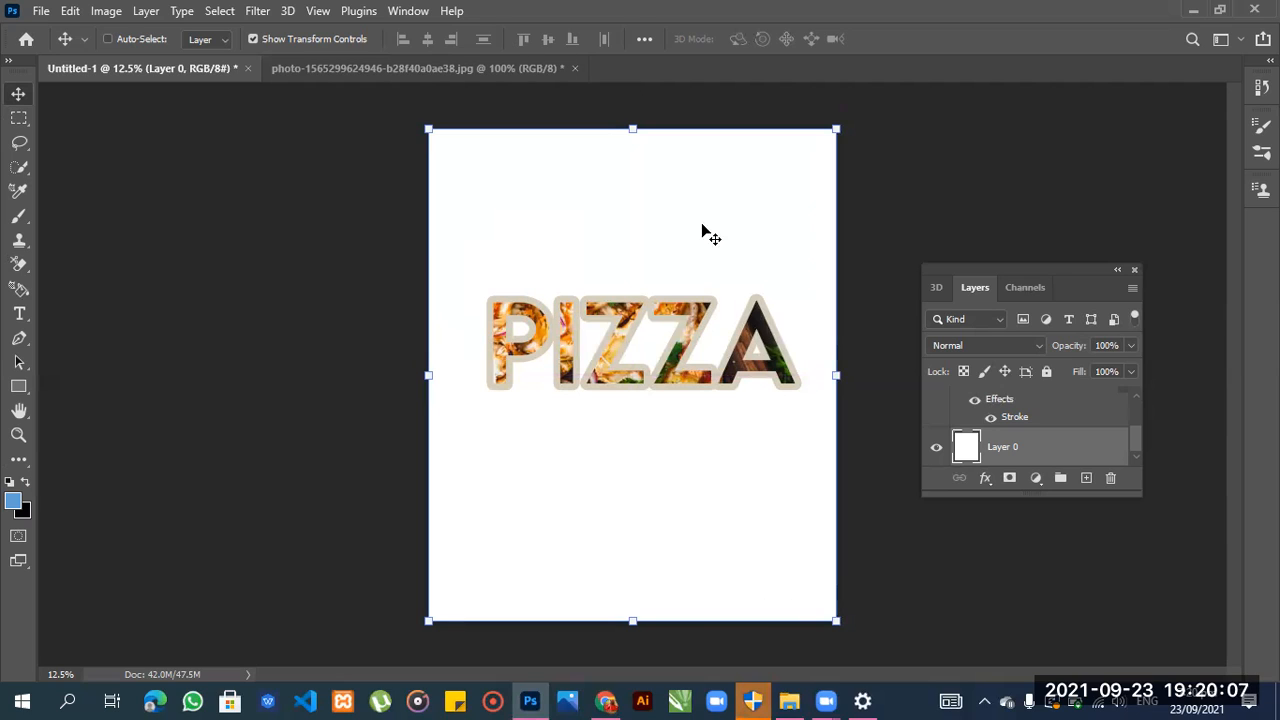
Close the Untitled-1 PIZZA document without saving its changes.
left_click(575, 73)
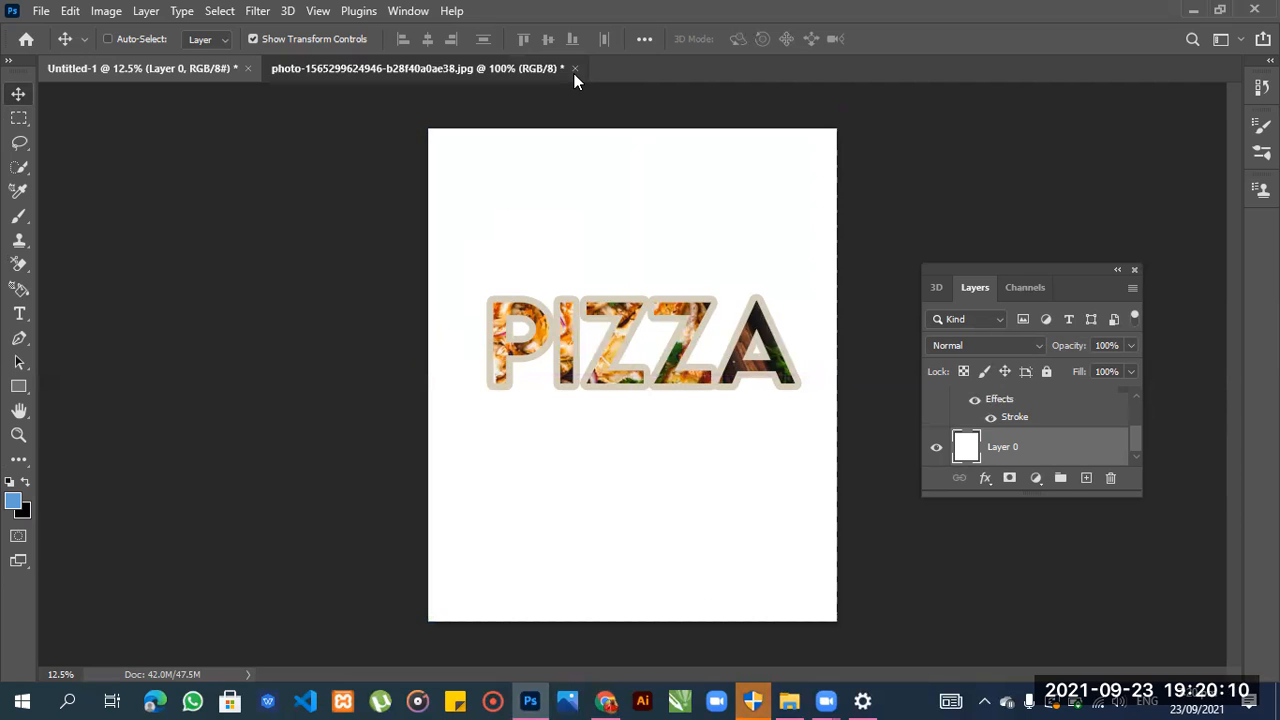
left_click(272, 70)
left_click(247, 67)
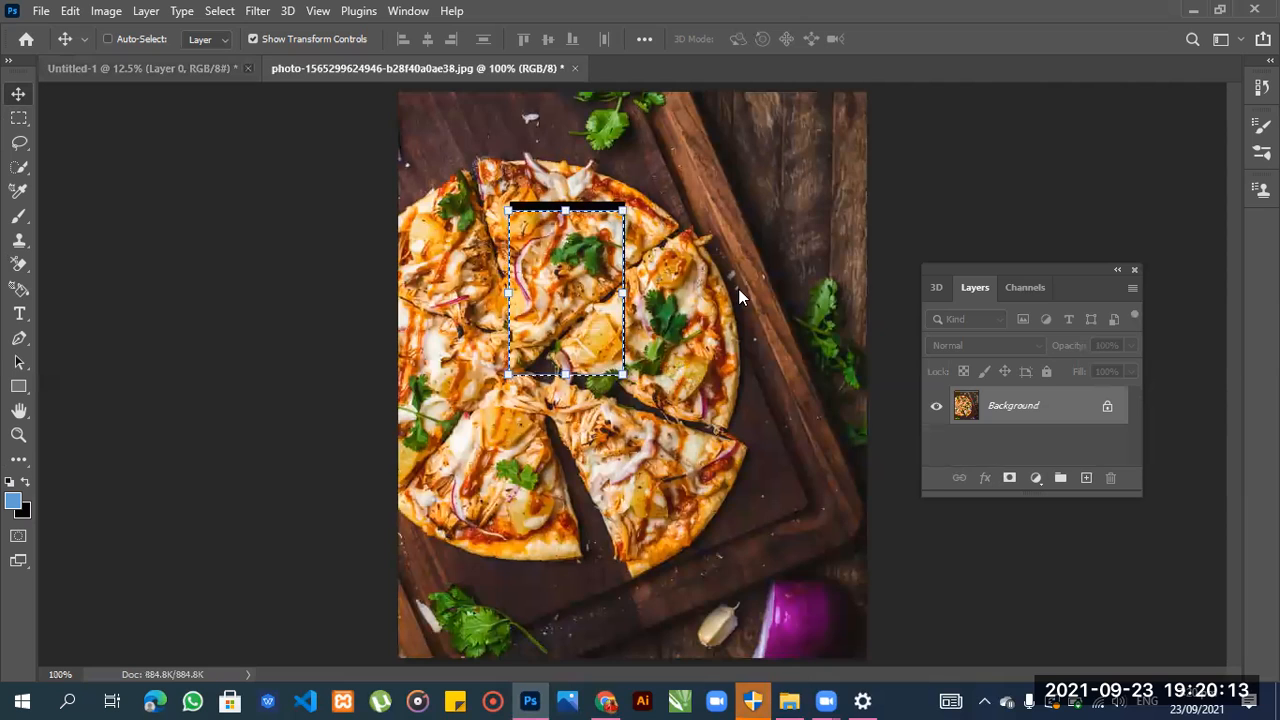
left_click(628, 270)
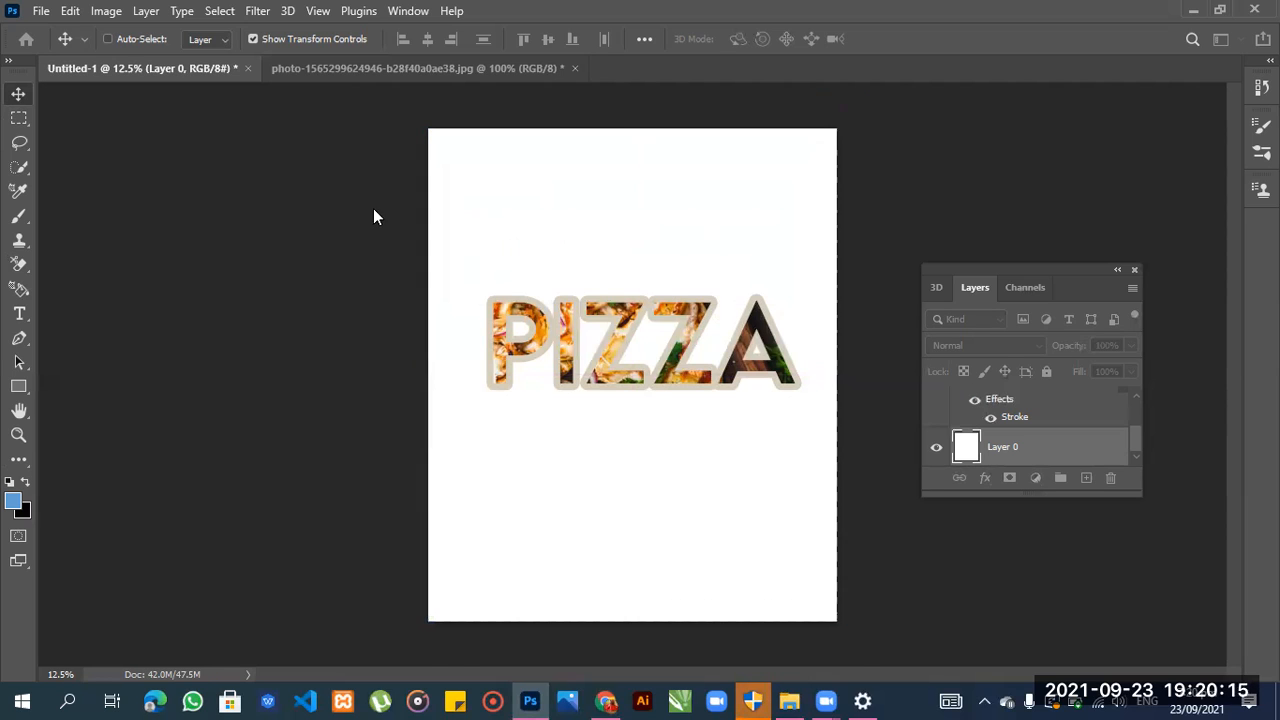
key("ctrl")
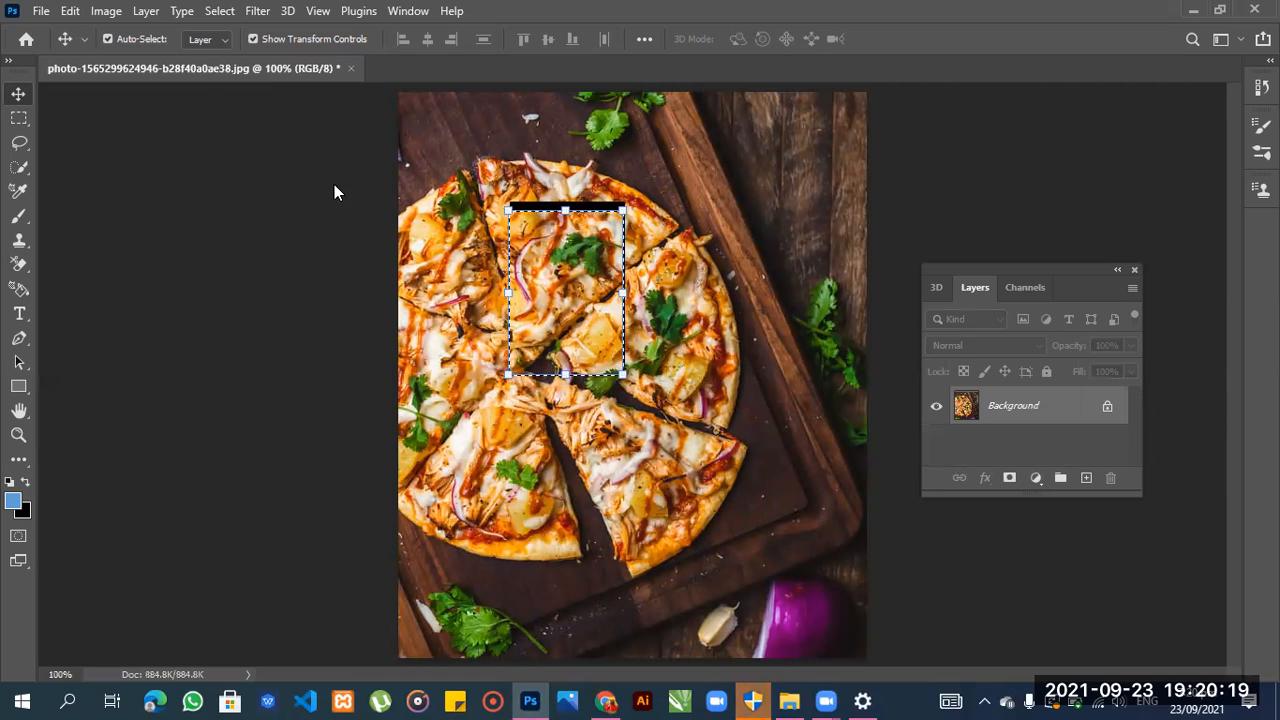
Open the depositphotos_8519477-stock-photo-candies.jpg image from Downloads and close the pizza photo document without saving.
key("ctrl+o")
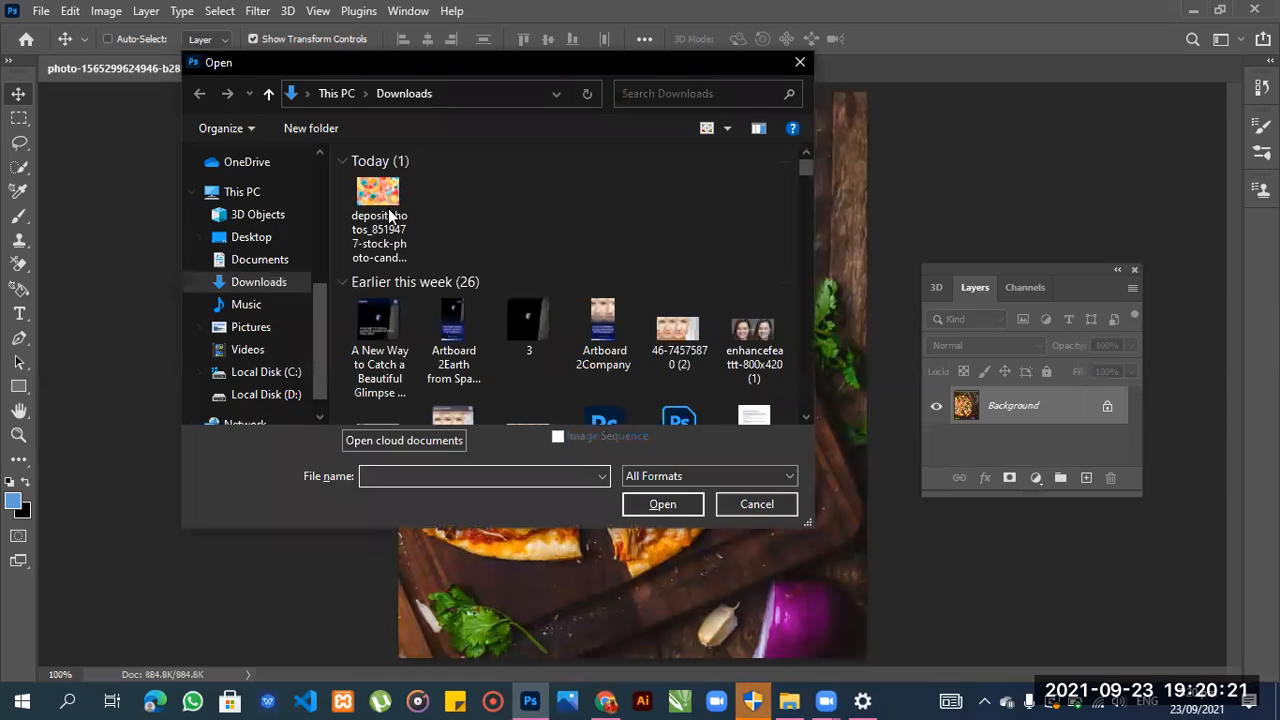
left_click(388, 212)
left_click(662, 505)
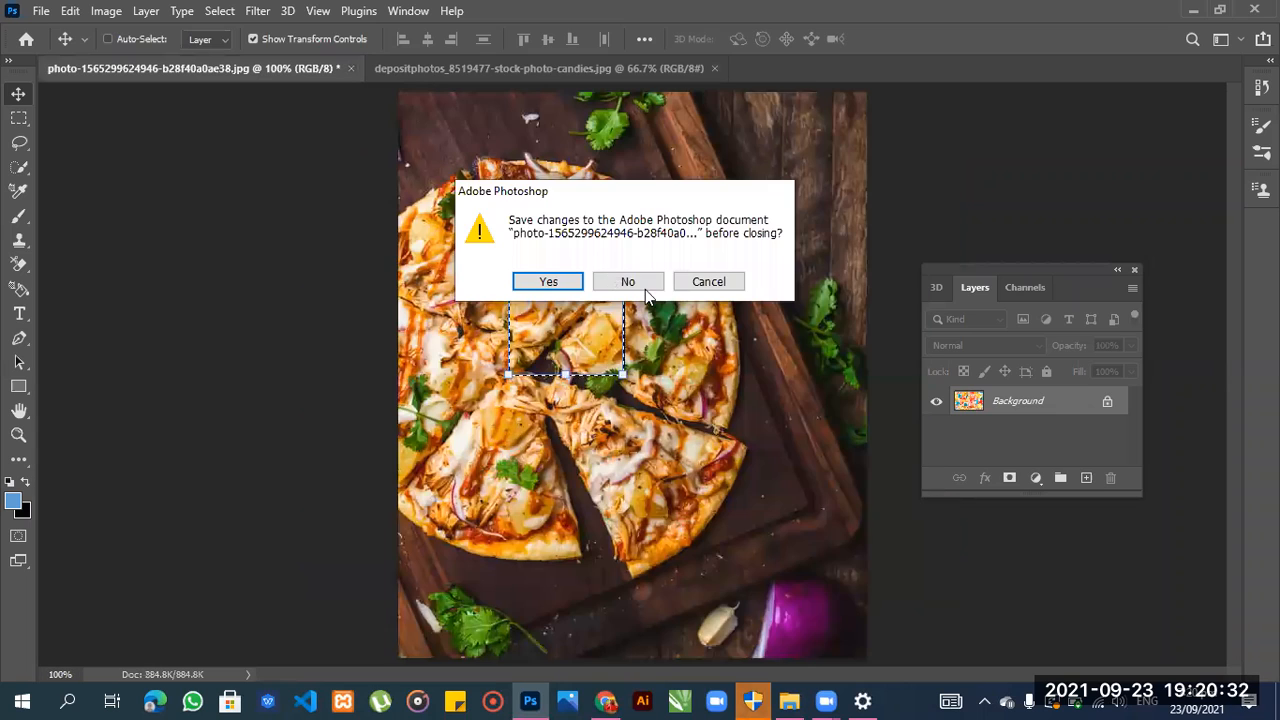
left_click(645, 287)
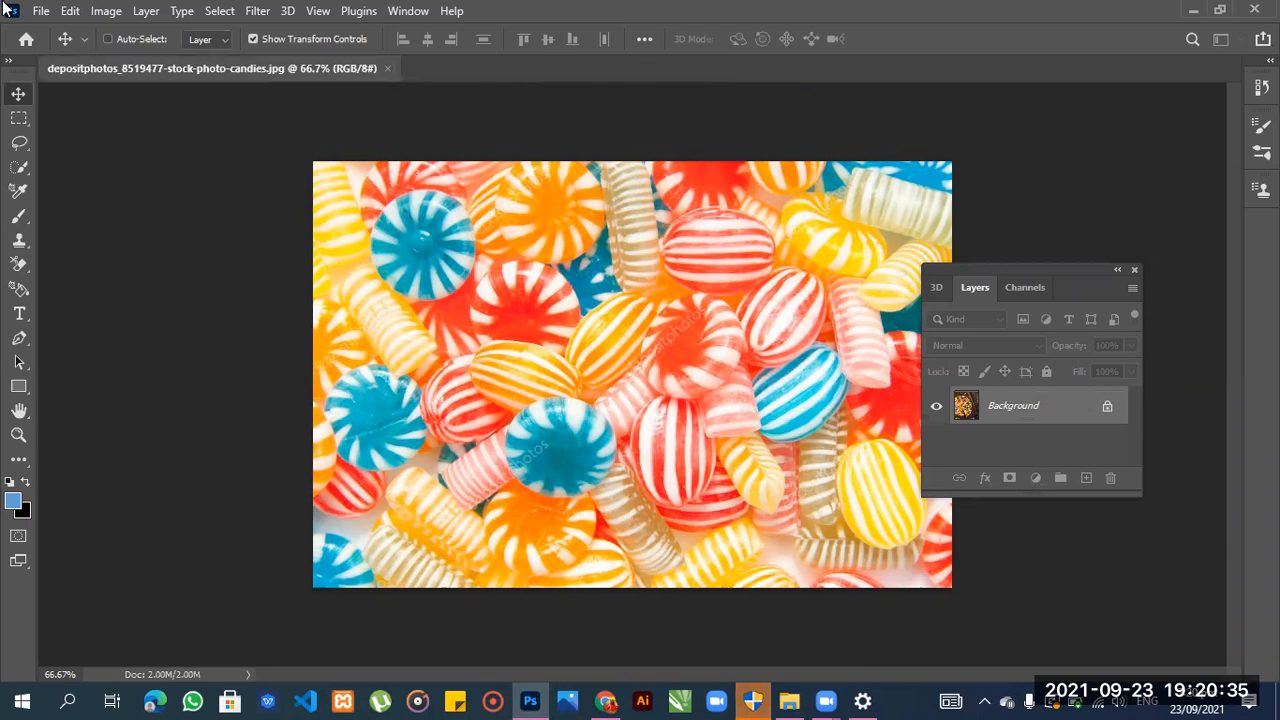
Create a new blank portrait document with a white background, keeping the offered settings.
key("alt+f")
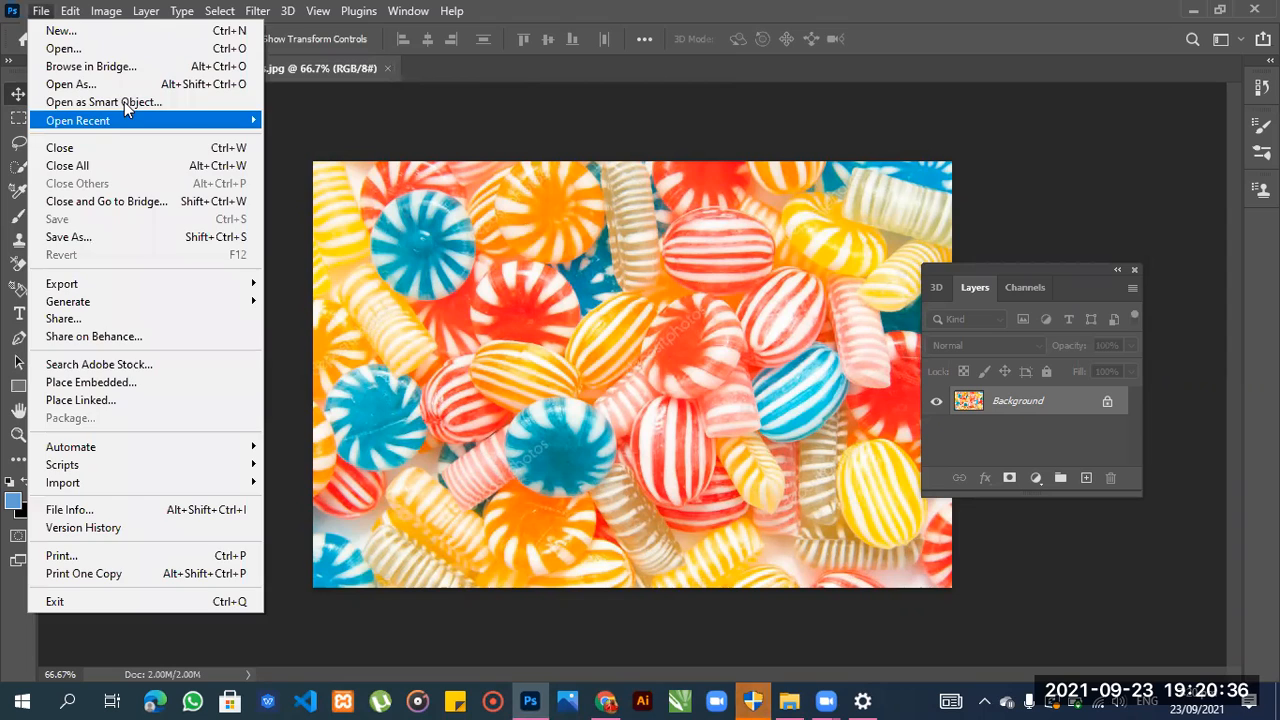
left_click(119, 32)
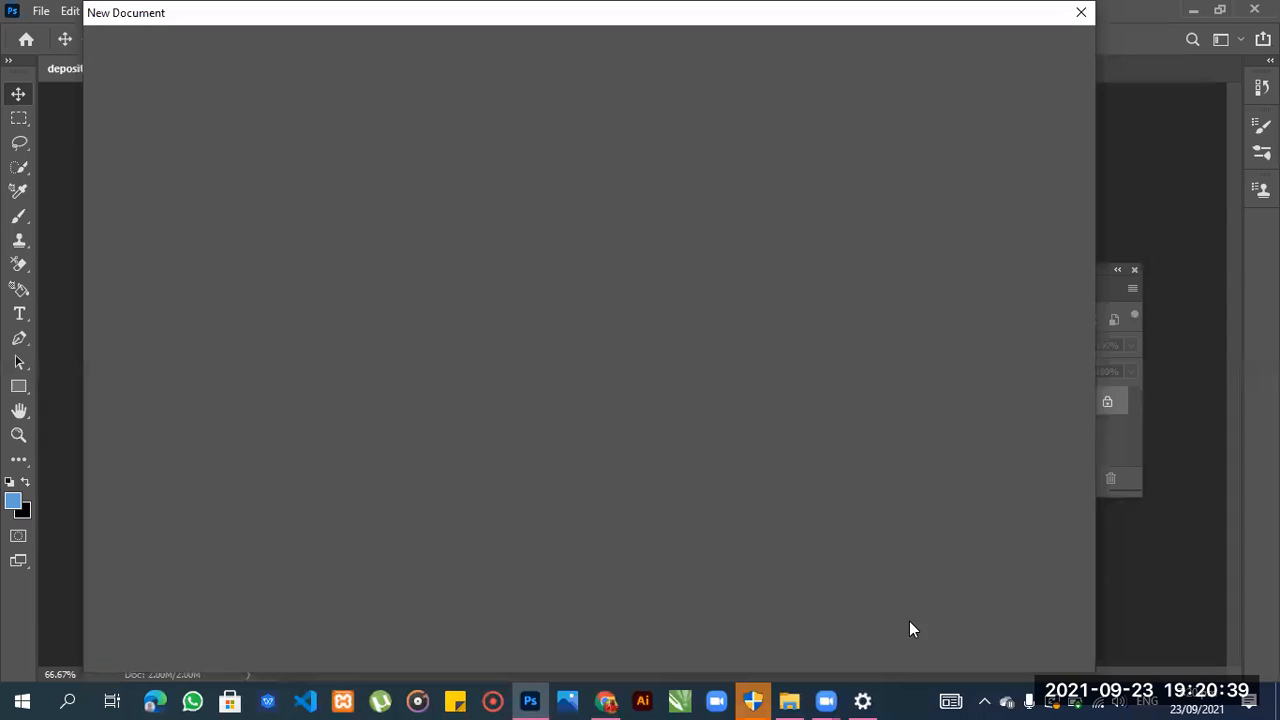
left_click(957, 641)
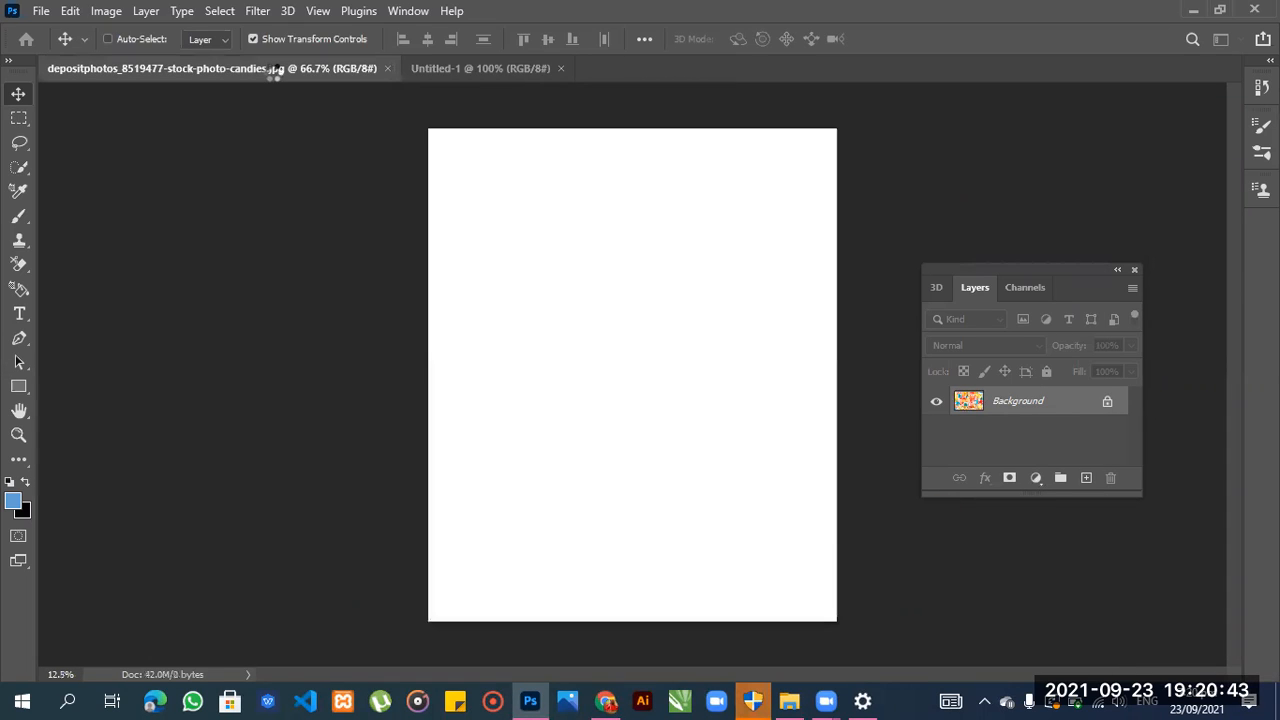
left_click(19, 315)
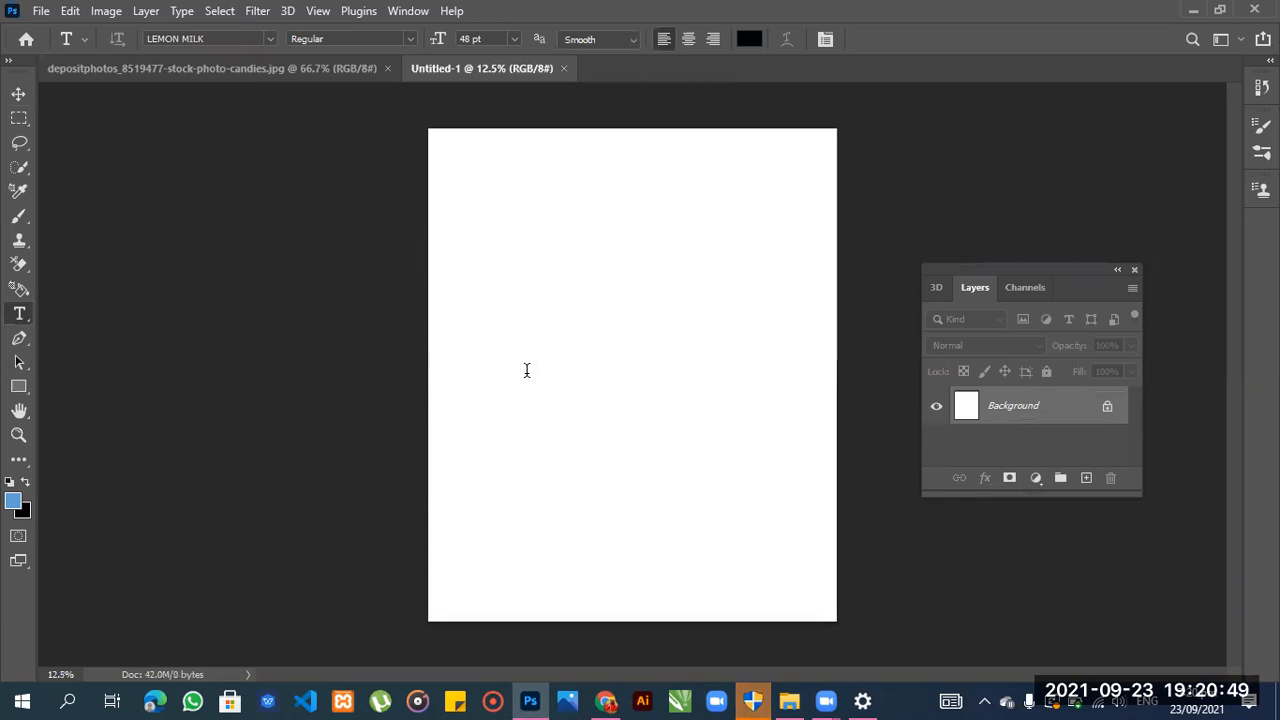
left_click(526, 371)
key("BackSpace")
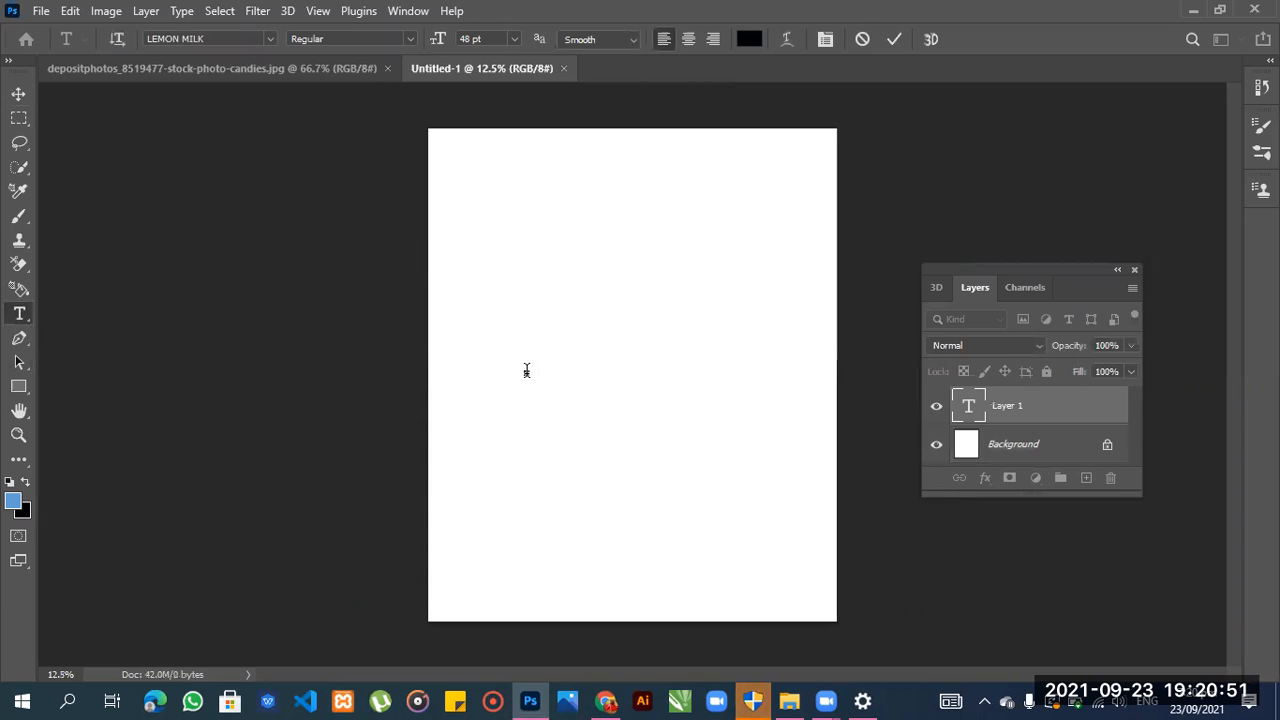
type("CANDY")
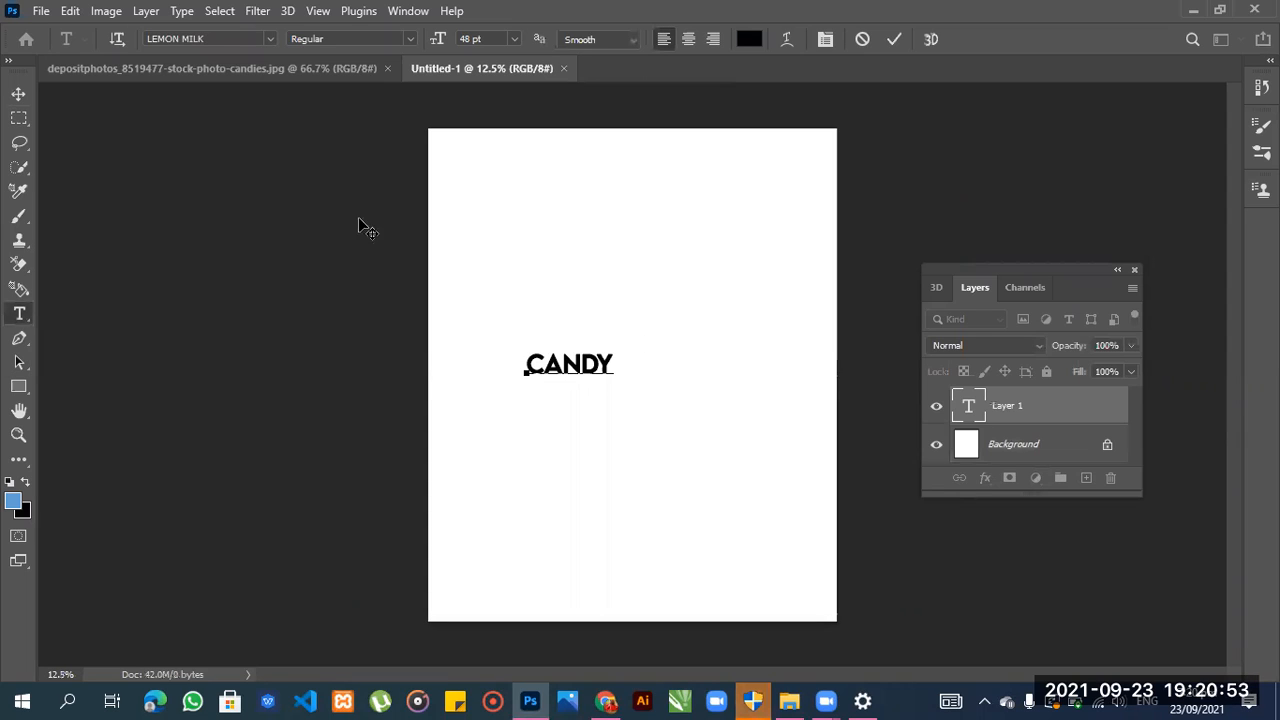
left_click(14, 94)
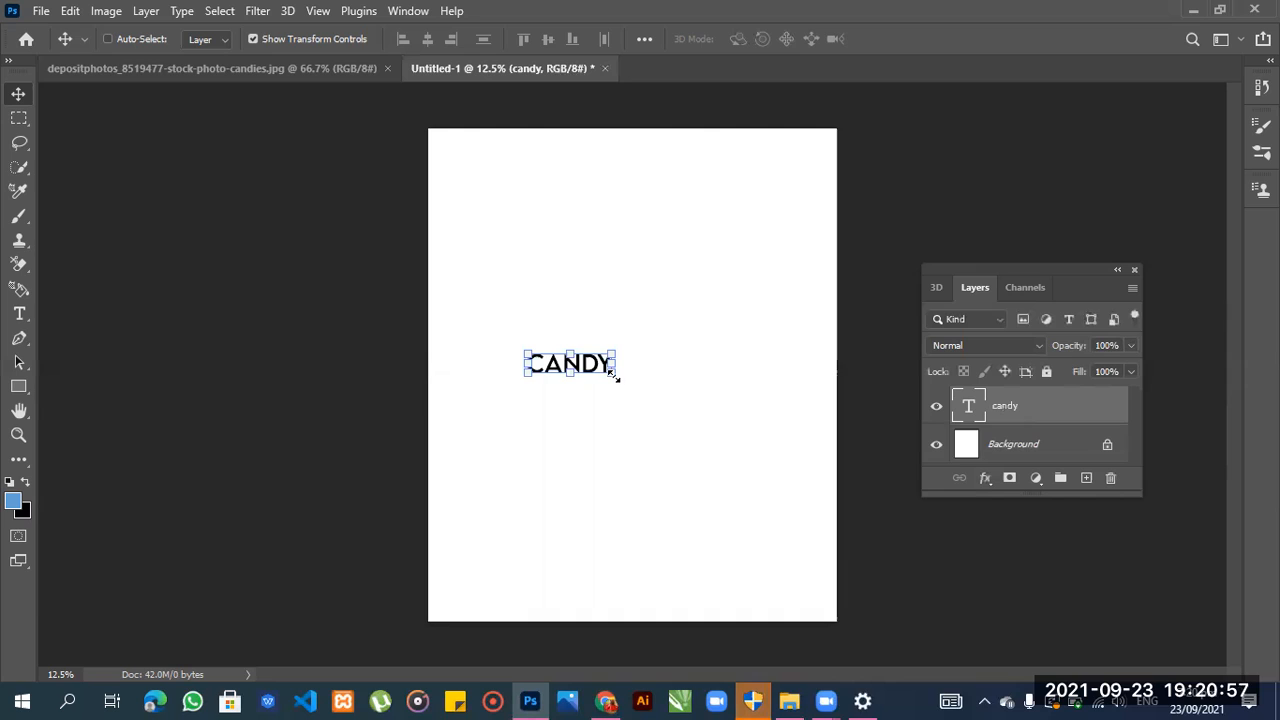
key("ctrl+z")
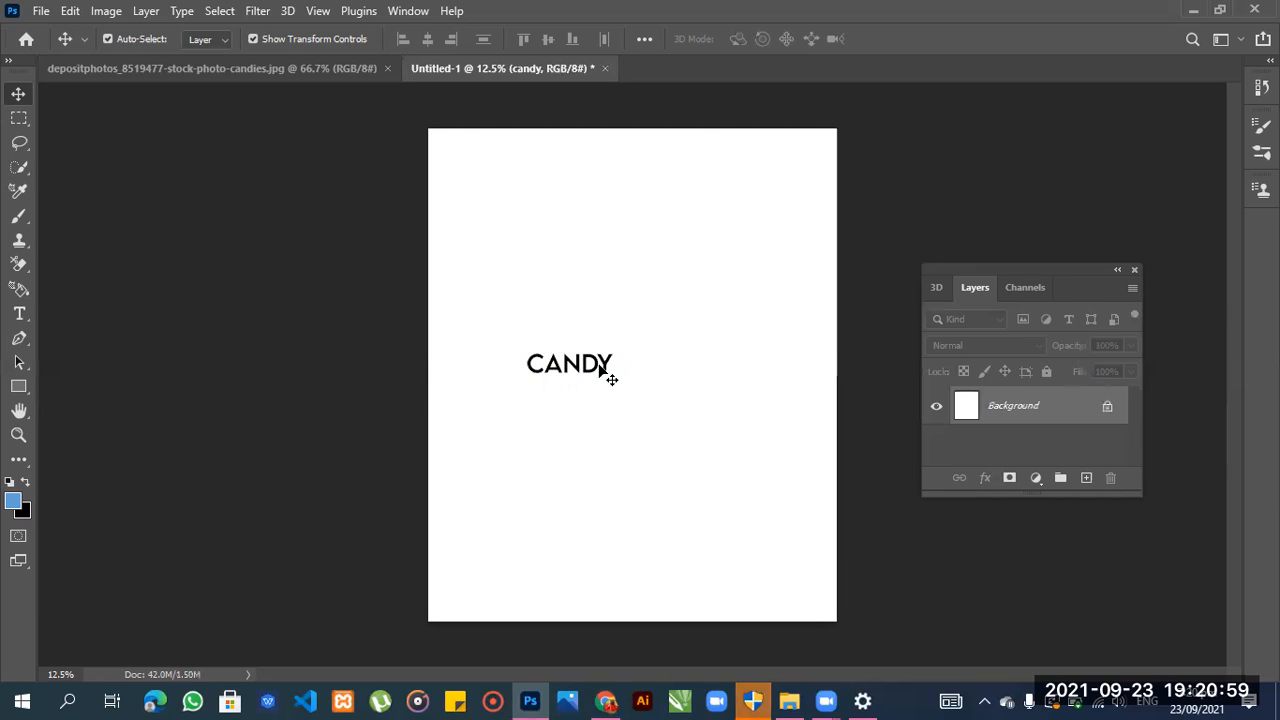
Add the text CANDY near the middle of the blank page of Untitled-1.
left_click(19, 313)
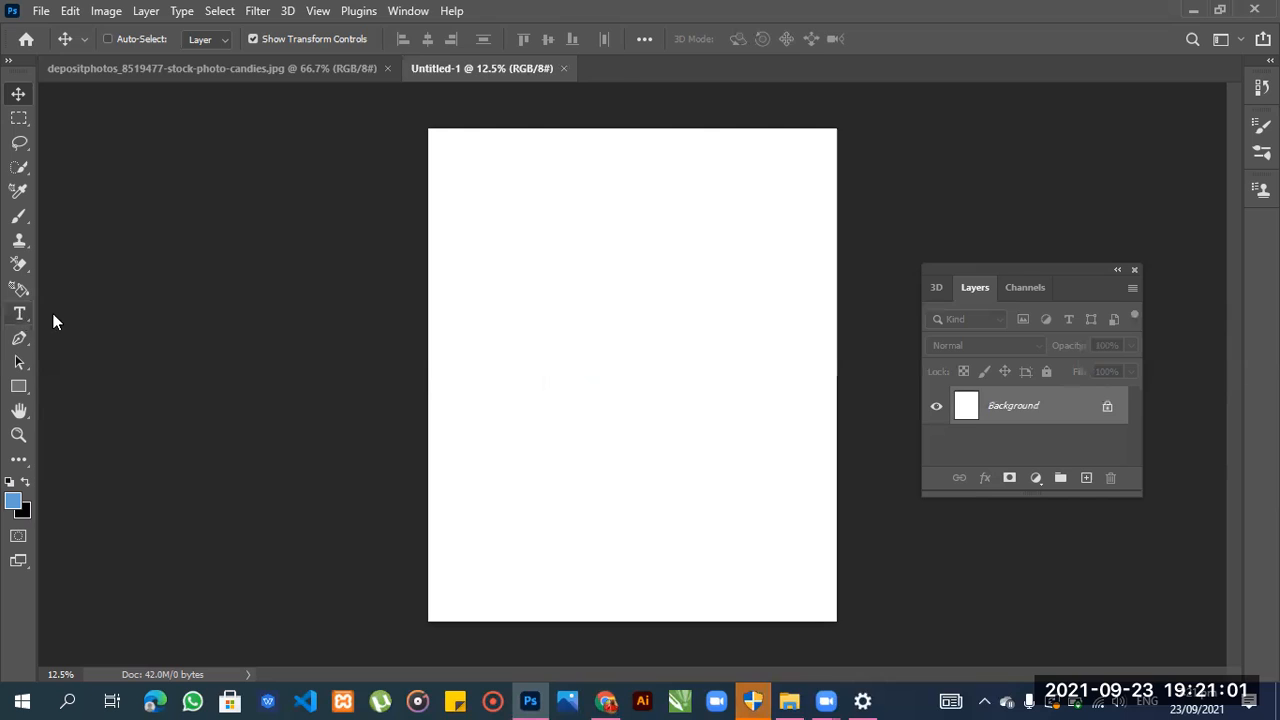
left_click(523, 380)
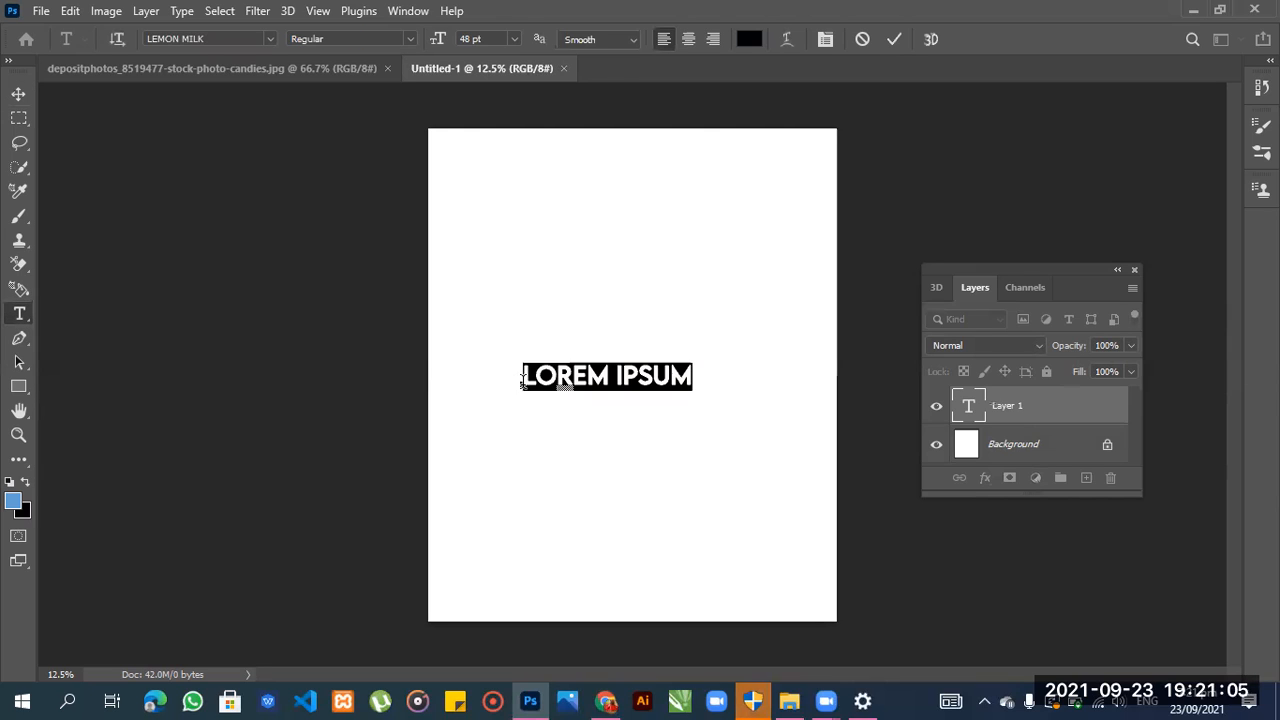
key("BackSpace")
type("C")
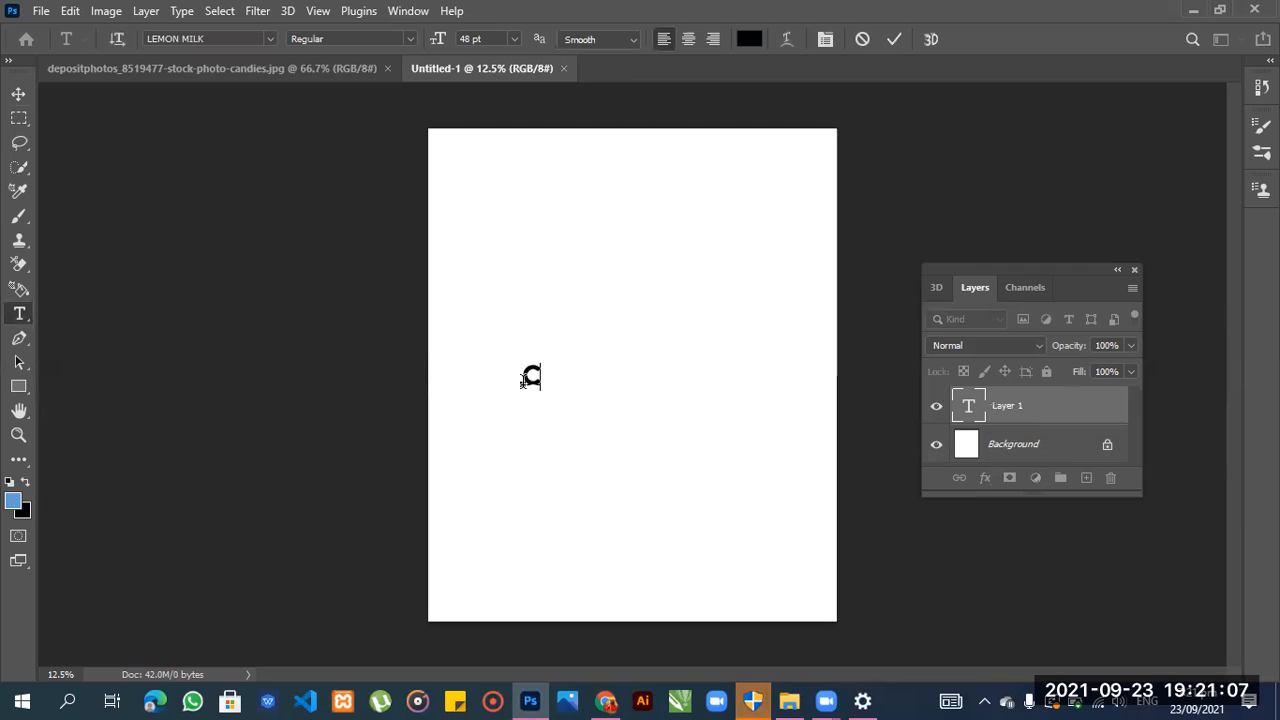
type("ANDY")
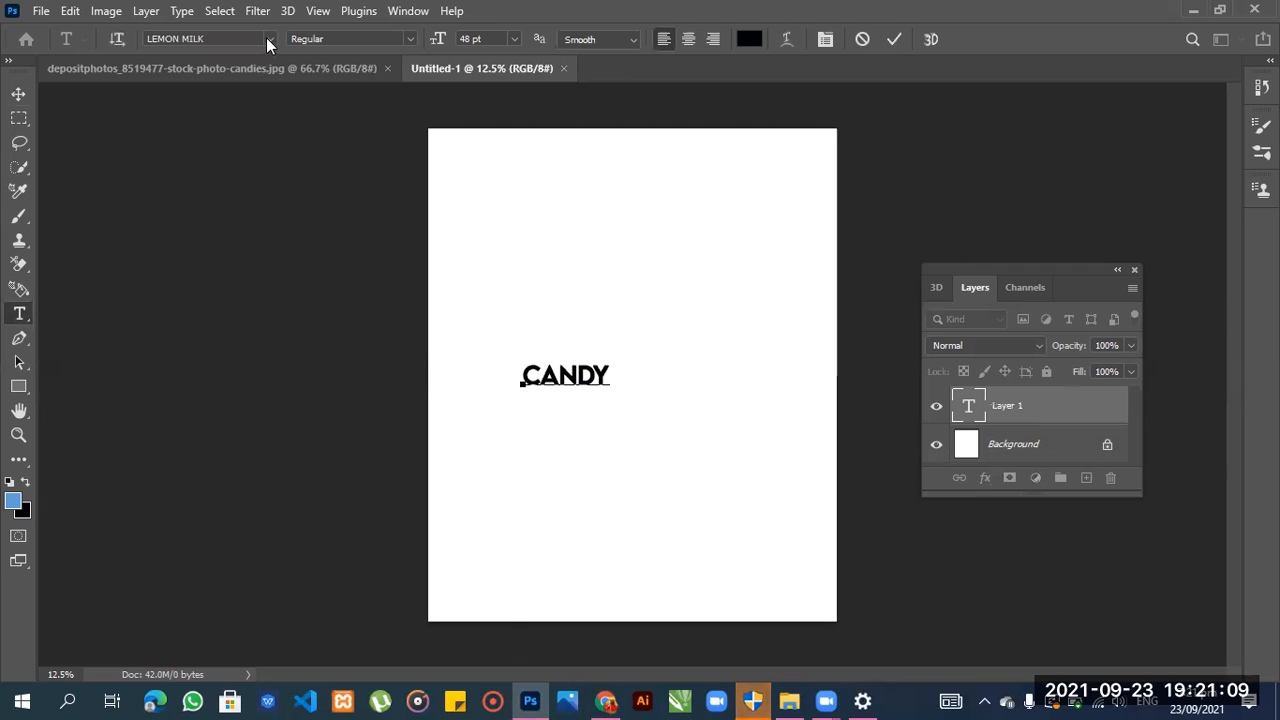
Try to change the CANDY text's font to Elephant.
left_click(268, 38)
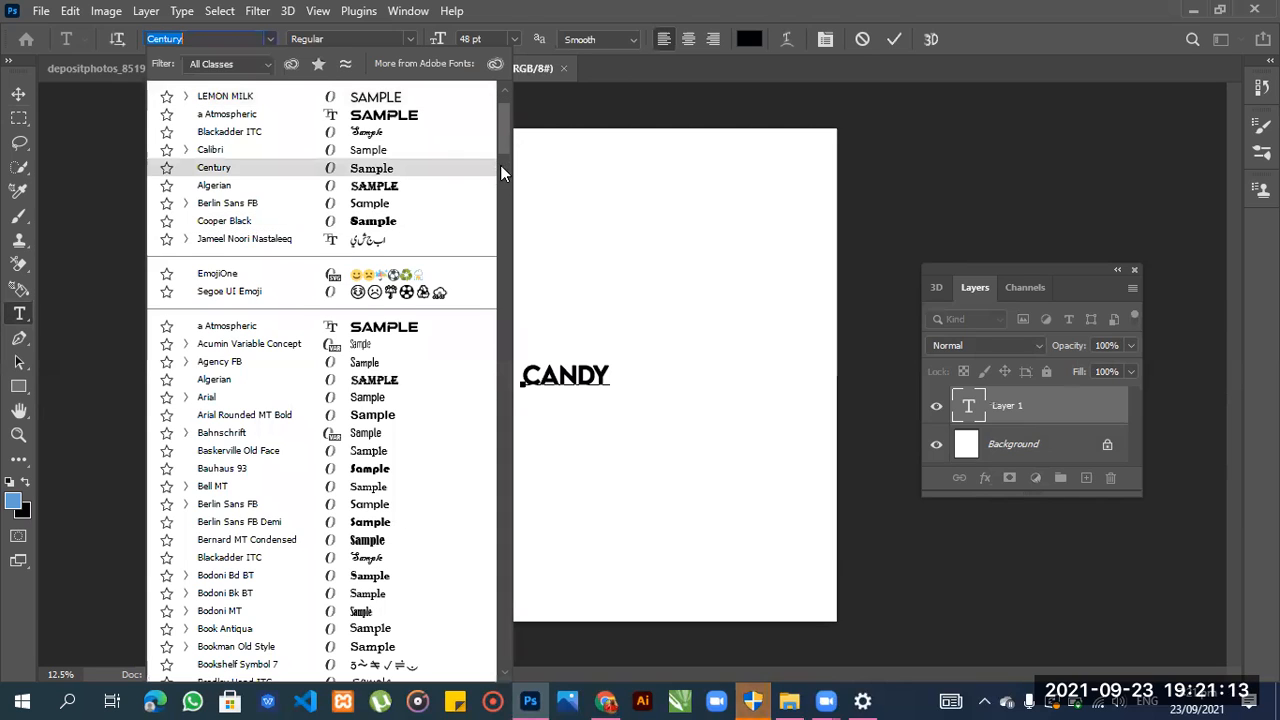
scroll(500, 170, "down", 8)
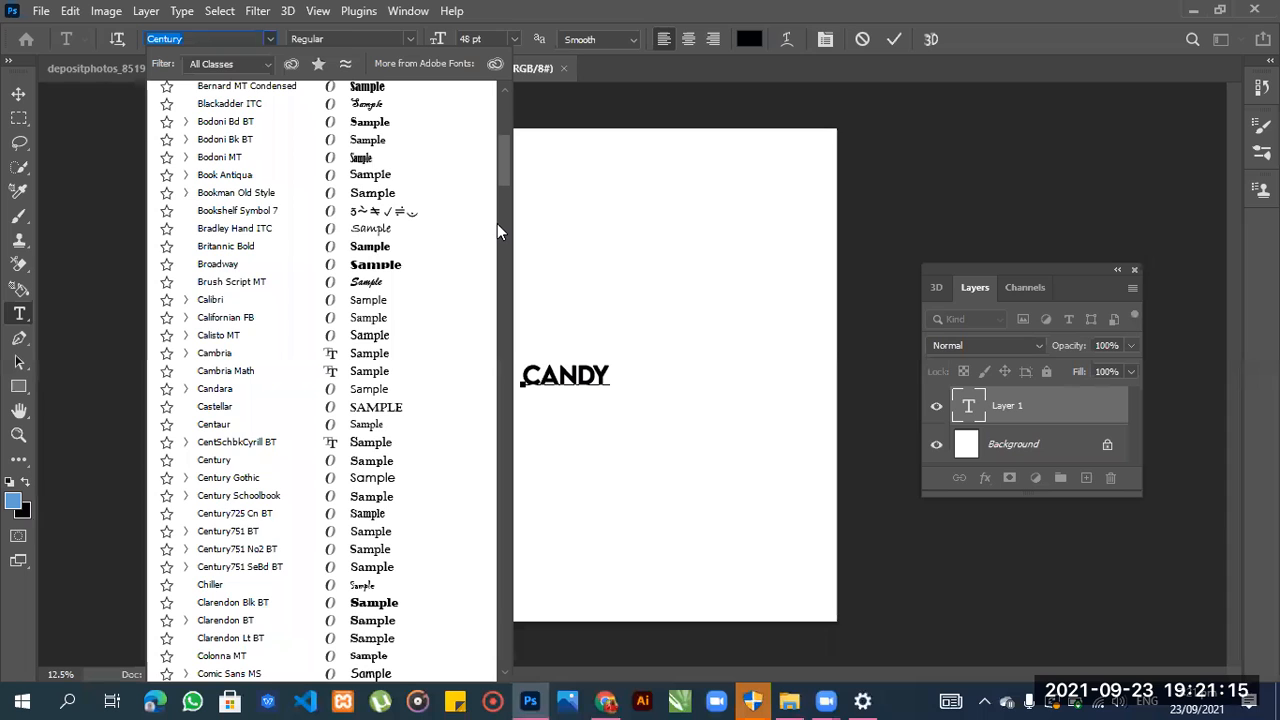
scroll(497, 223, "down", 6)
scroll(480, 240, "down", 2)
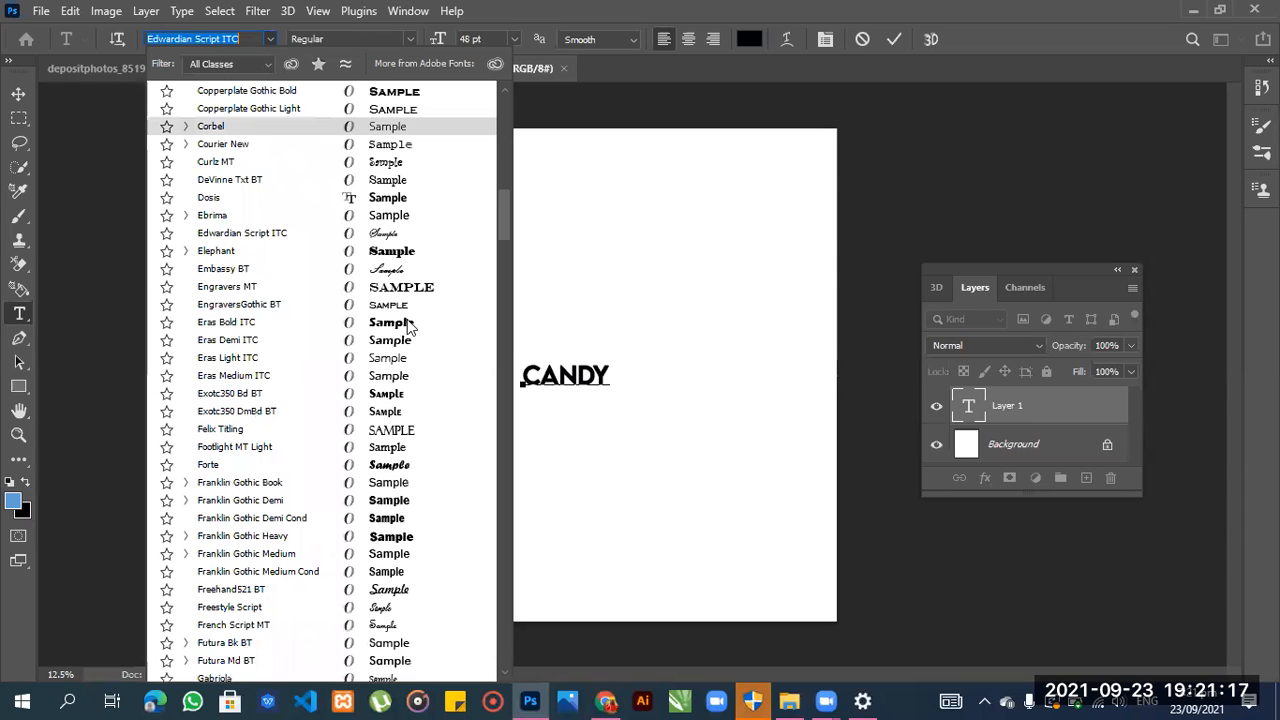
left_click(405, 258)
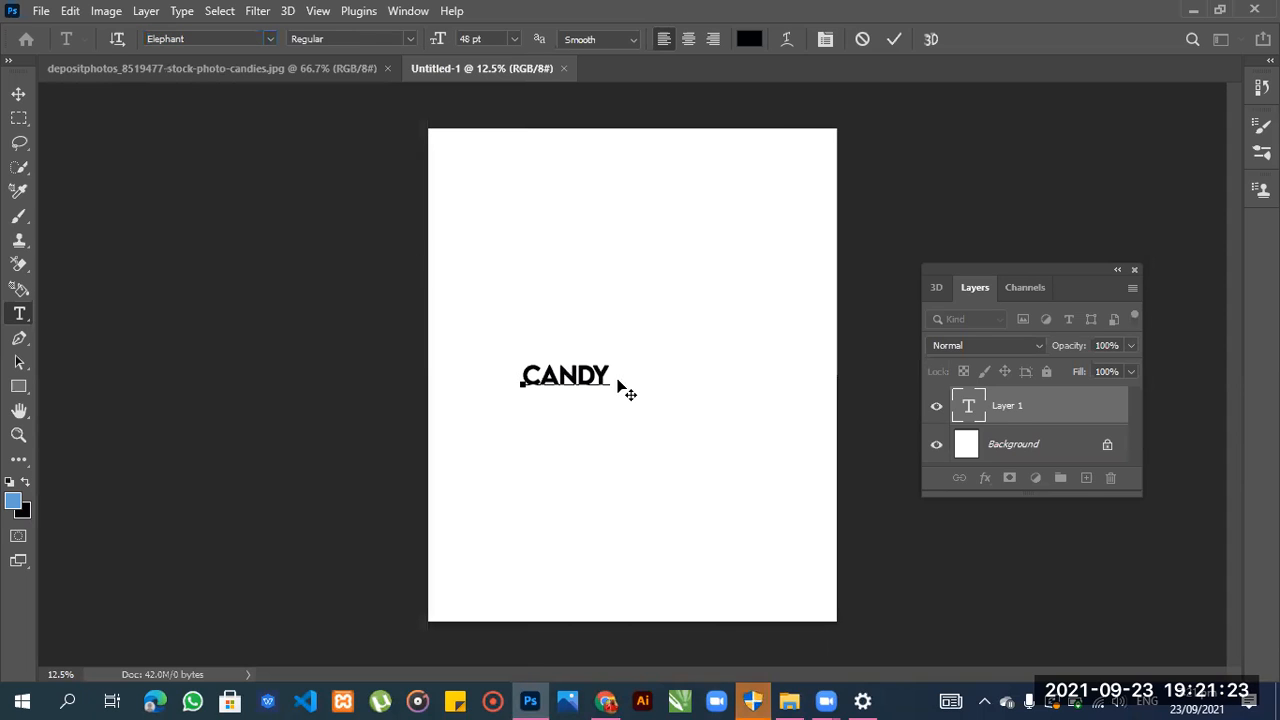
Set the font of the whole word CANDY to Goudy Stout and commit the text.
left_click_drag(562, 360, 498, 361)
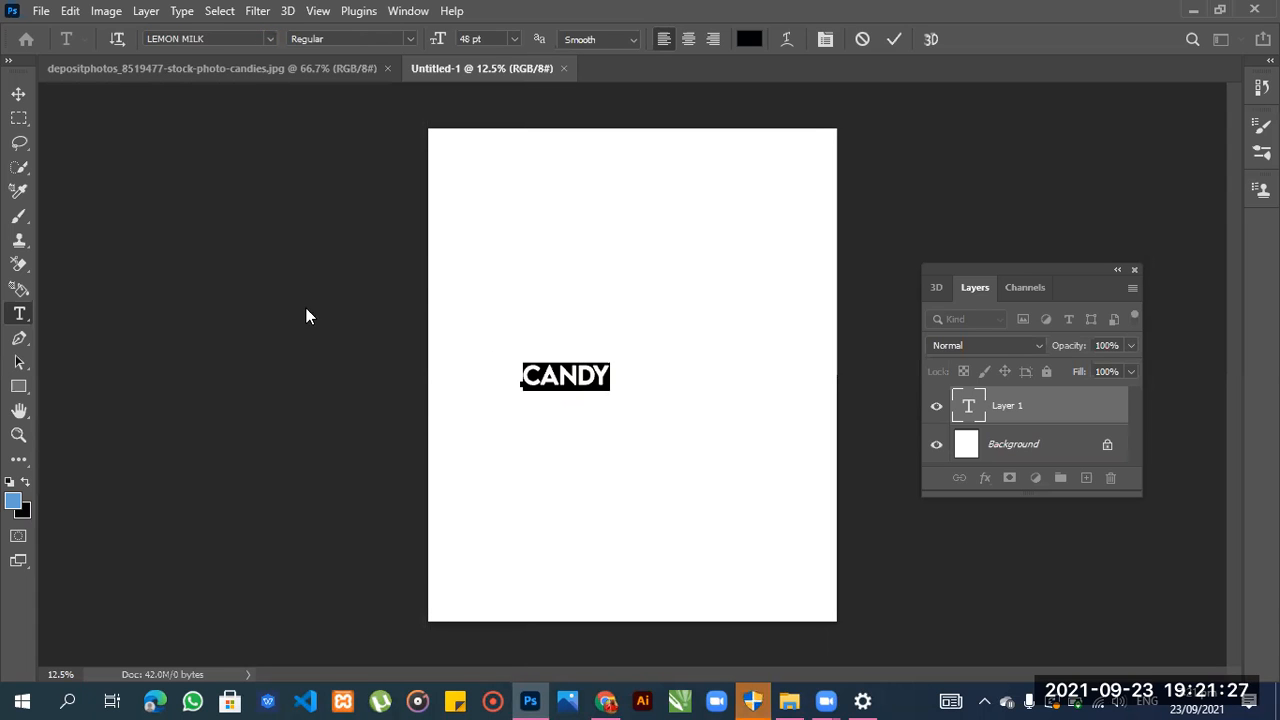
left_click(270, 38)
scroll(503, 237, "down", 6)
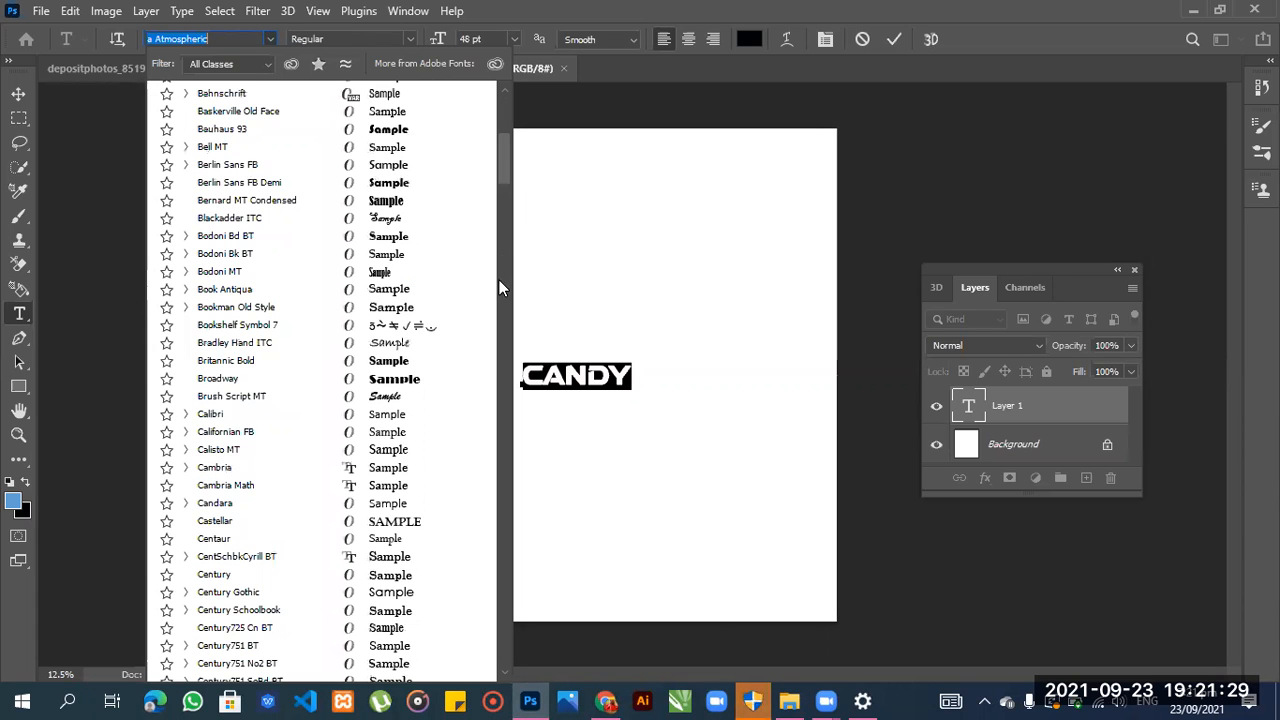
scroll(499, 280, "down", 15)
scroll(499, 289, "down", 3)
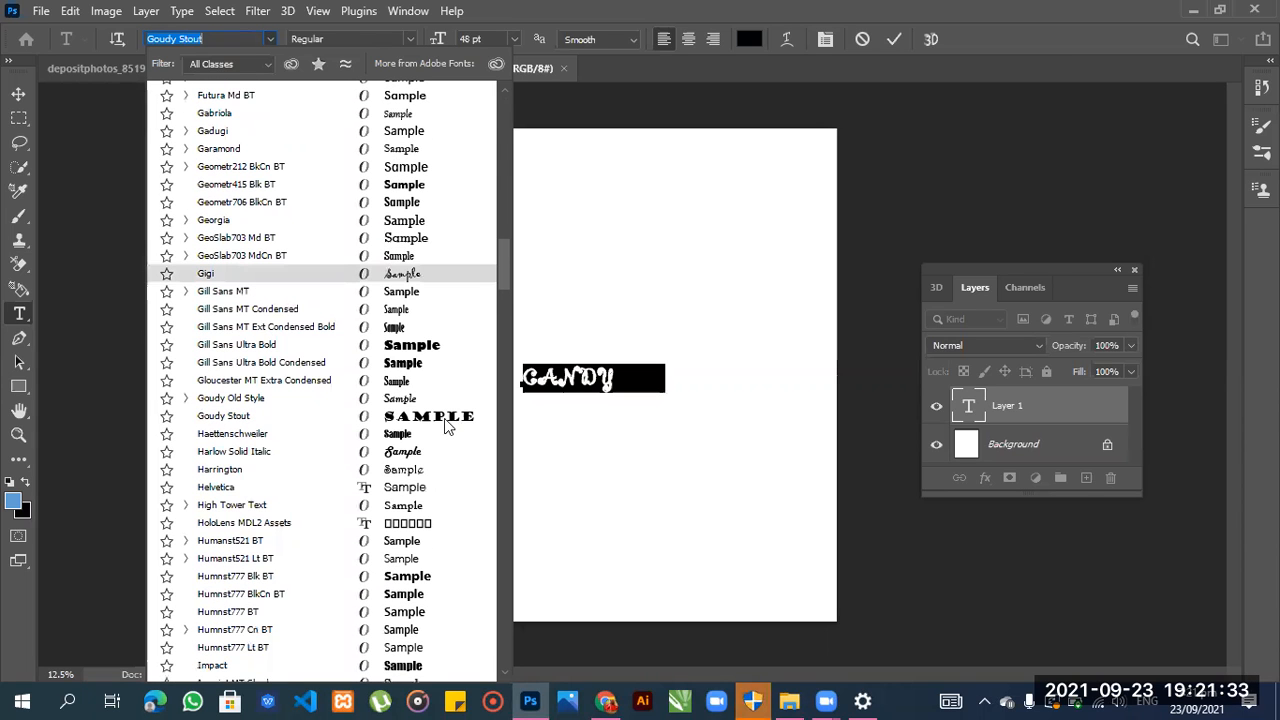
key("Escape")
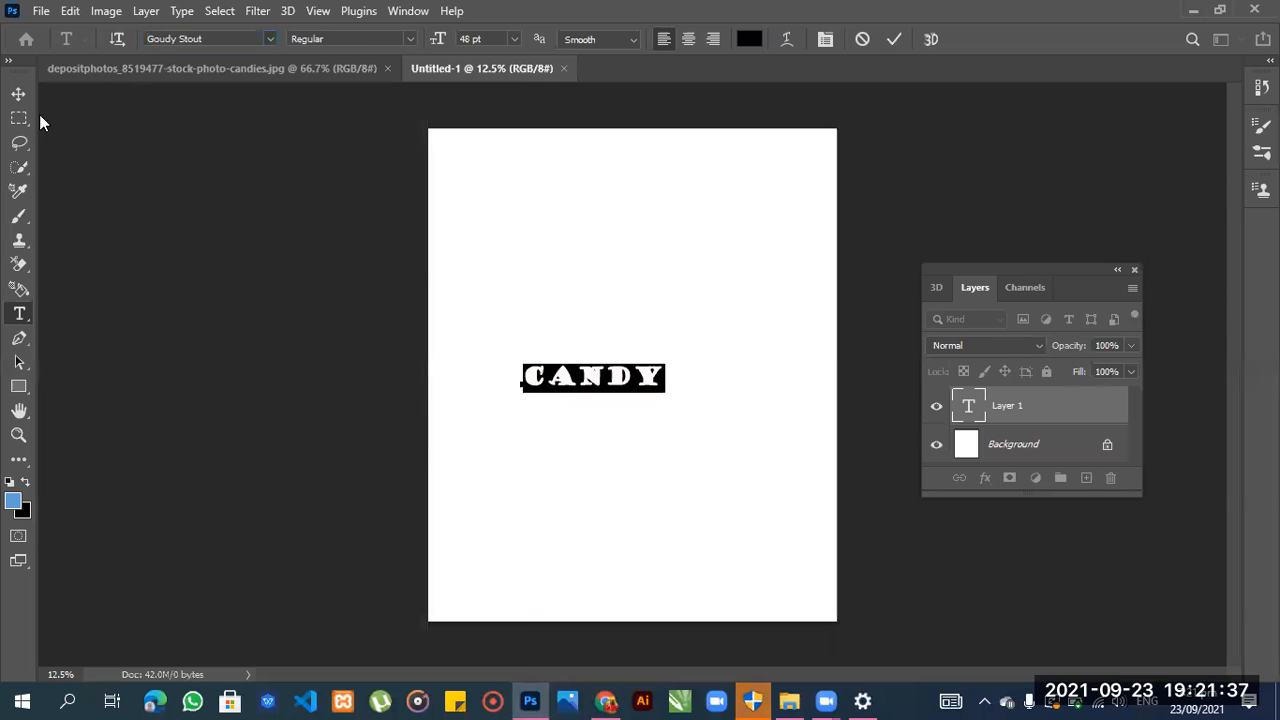
left_click(18, 94)
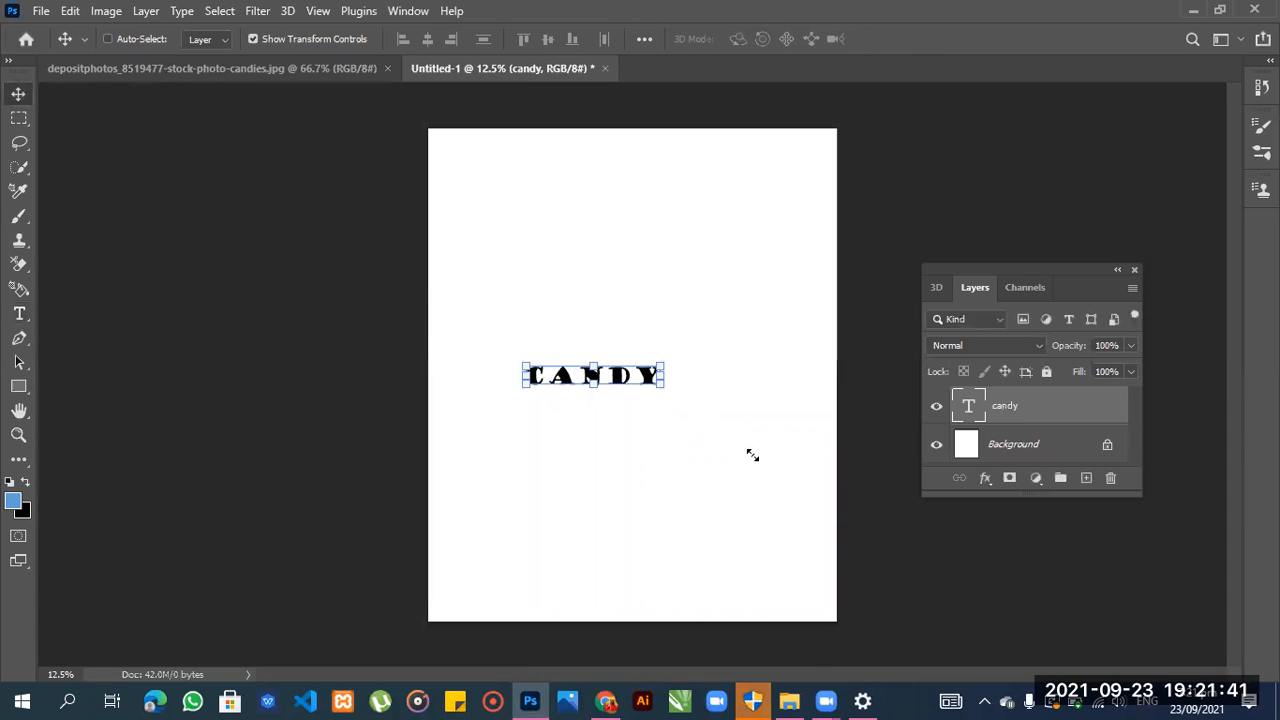
Try to scale the CANDY text to about 246% and centre it on the page.
left_click_drag(769, 468, 741, 464)
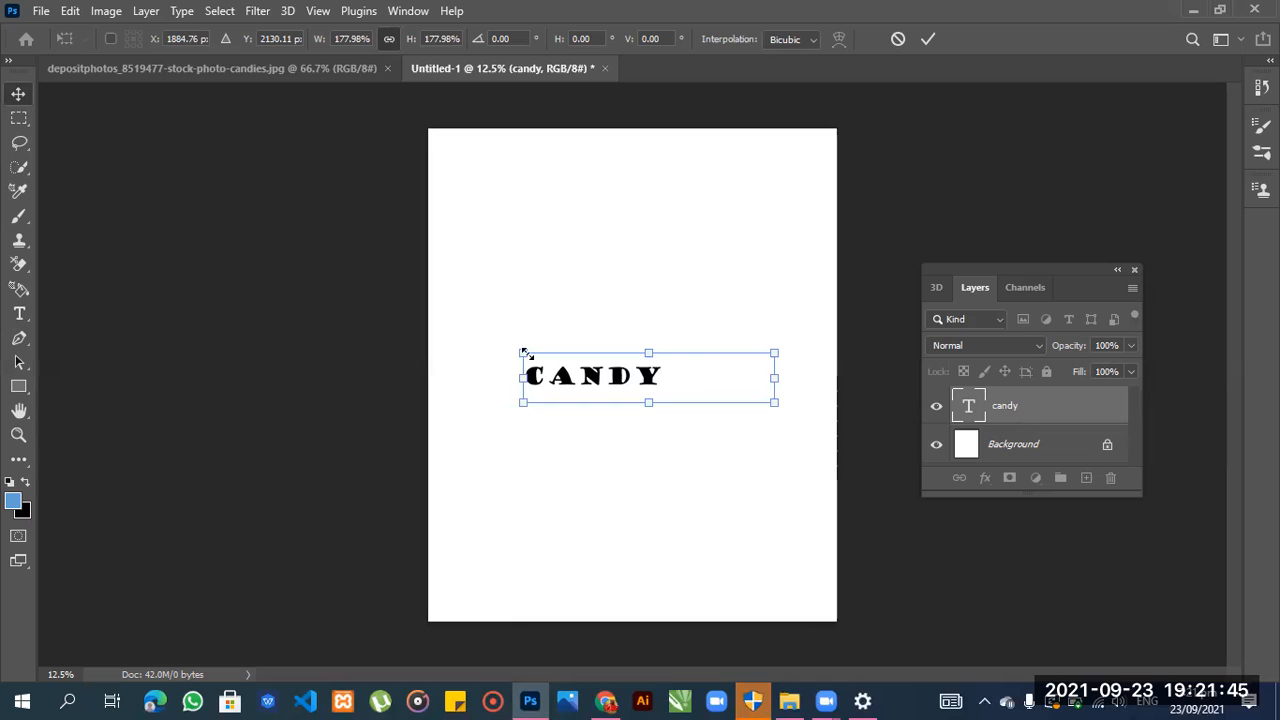
left_click_drag(460, 309, 576, 450)
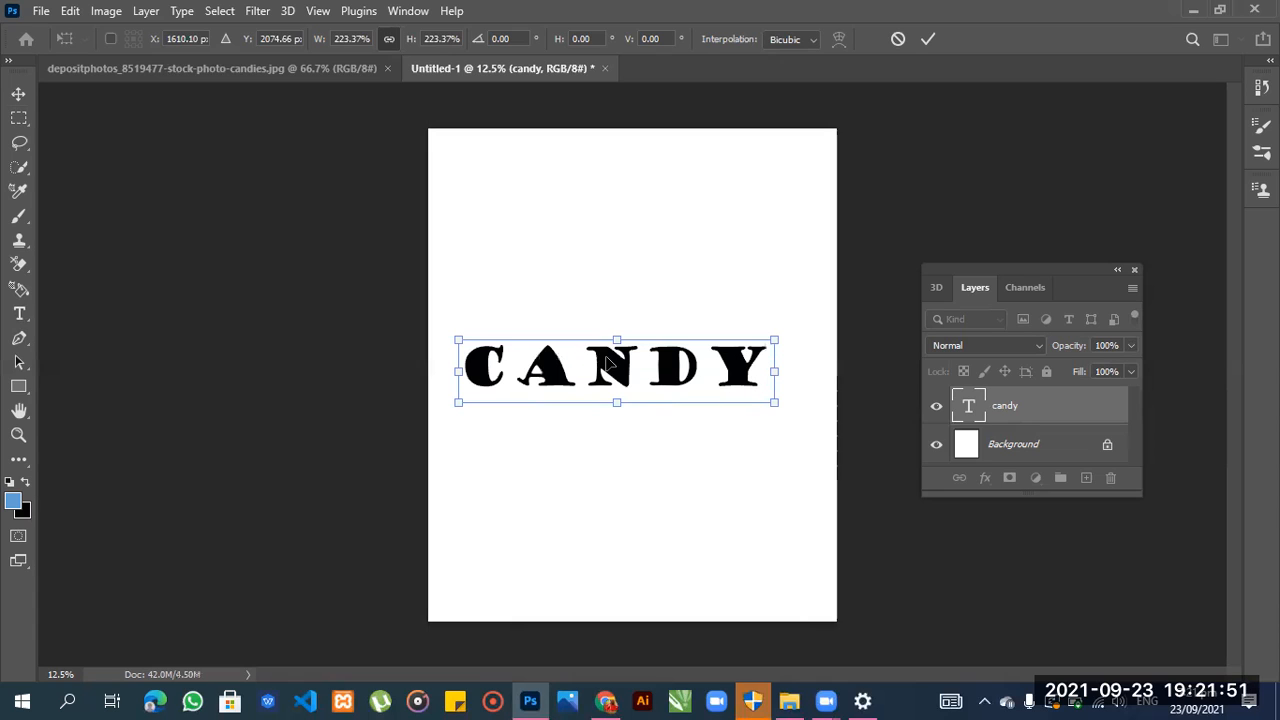
left_click_drag(606, 361, 602, 364)
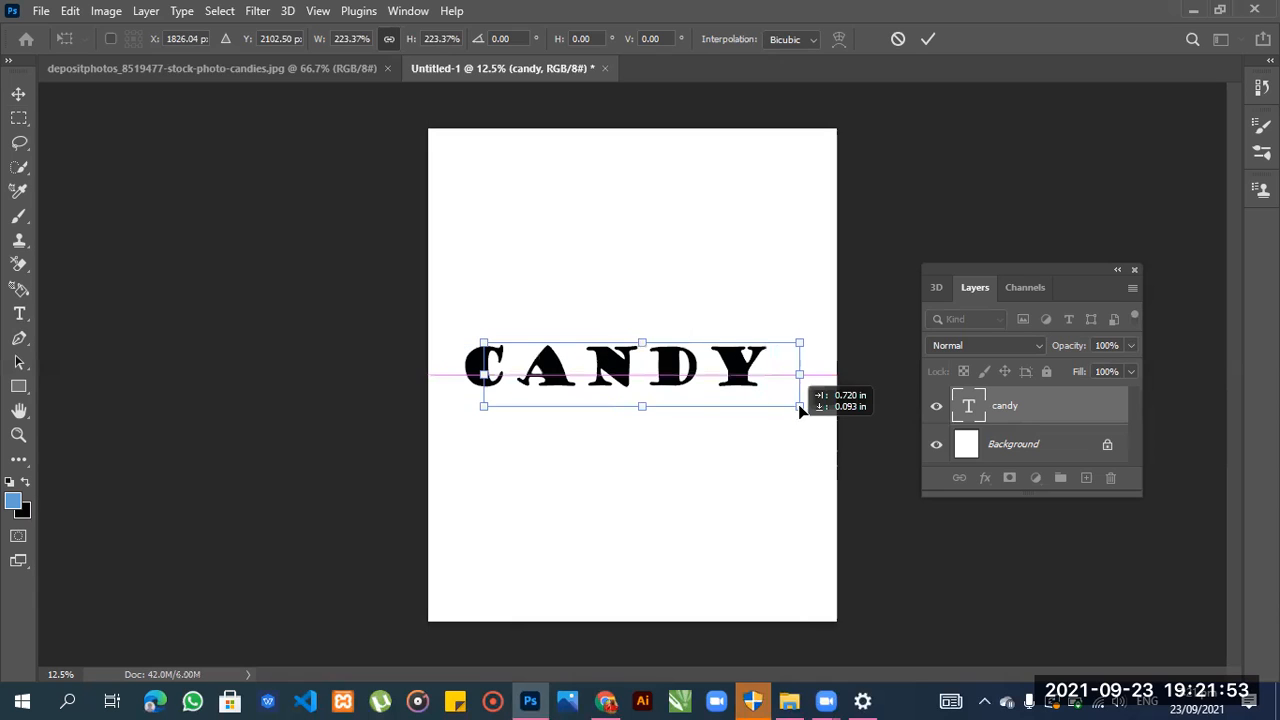
left_click_drag(804, 407, 643, 371)
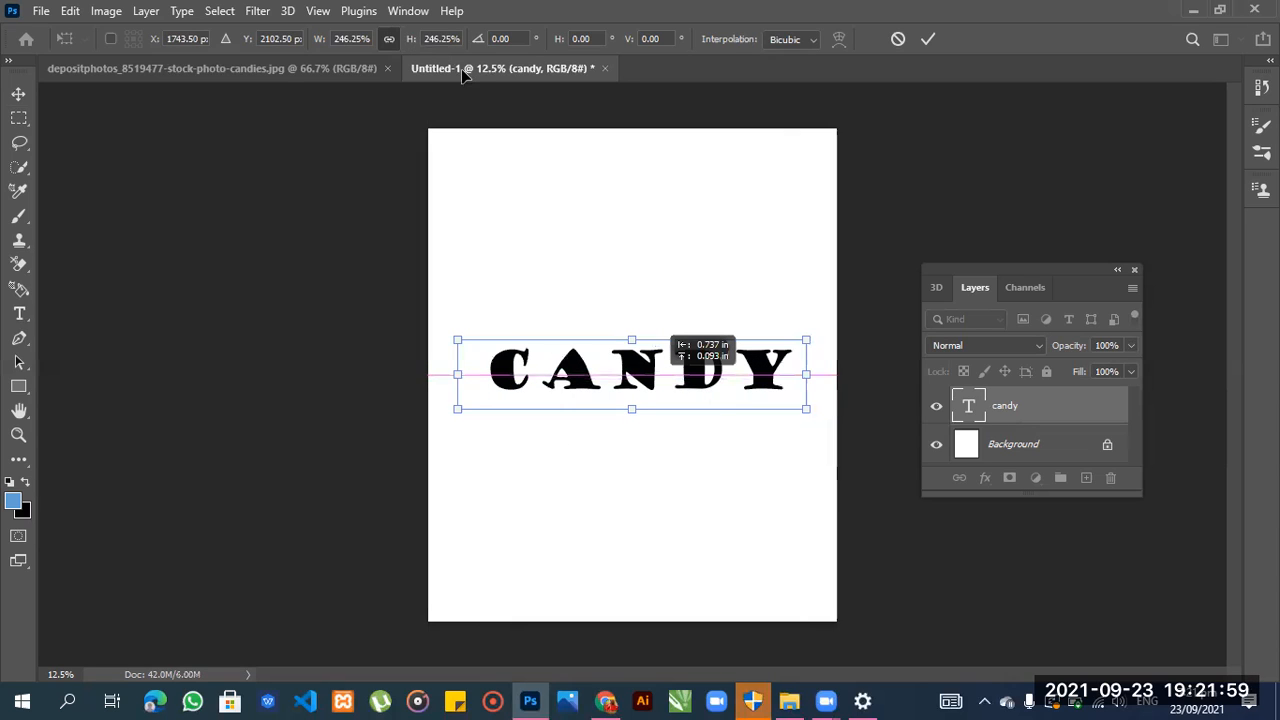
Copy the candies photo from its own document into Untitled-1 and place it above the CANDY text.
left_click(291, 72)
left_click_drag(473, 290, 532, 70)
left_click_drag(583, 329, 596, 344)
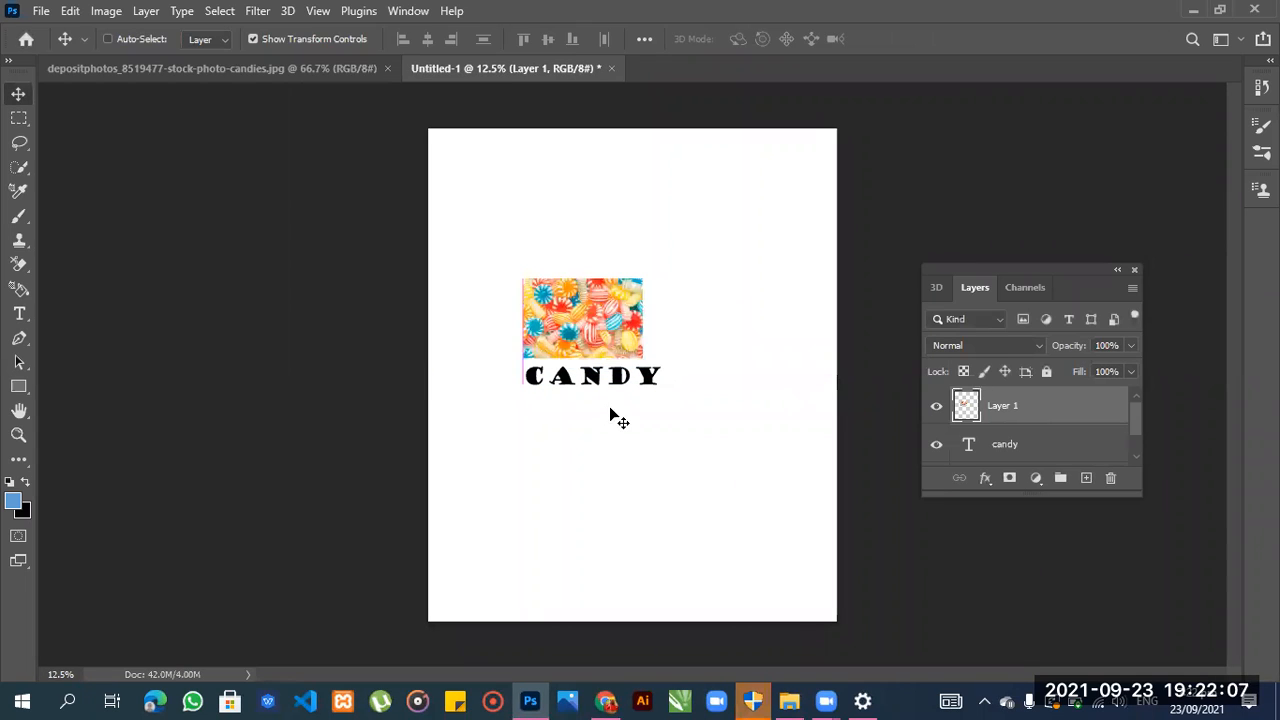
Enlarge the CANDY text to about 212% so it reaches near the page's right edge.
left_click(1004, 455)
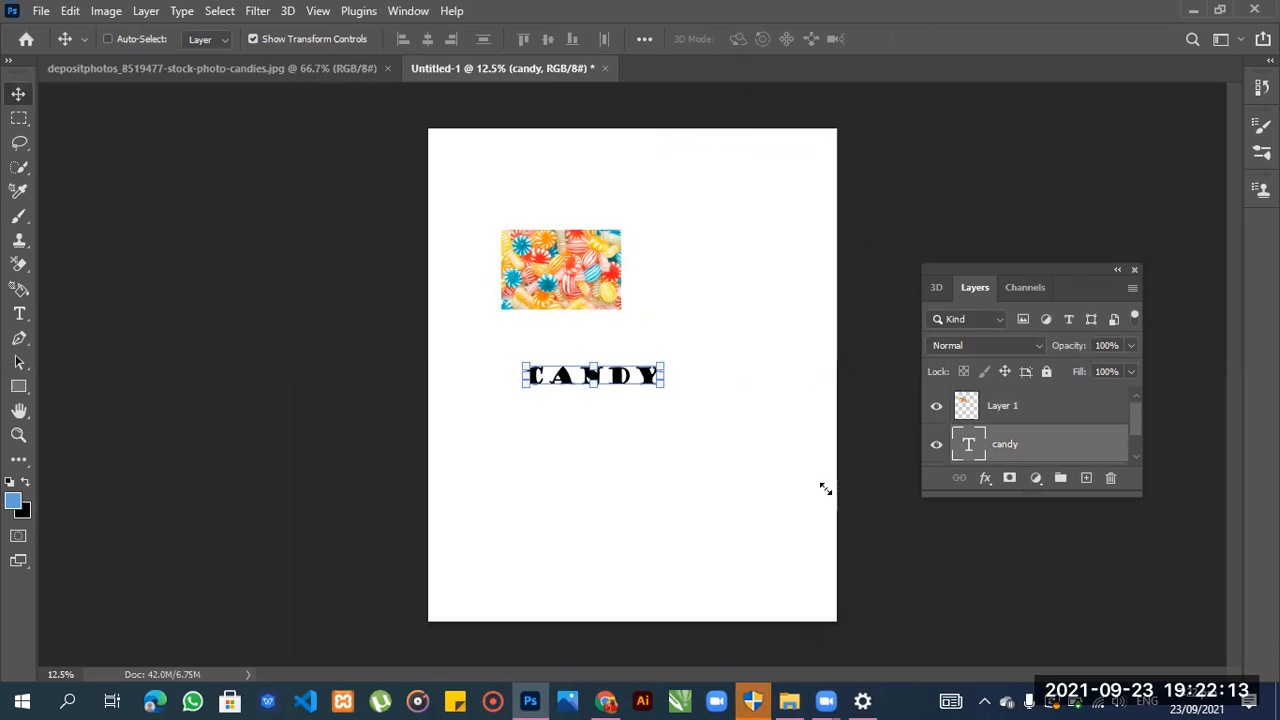
left_click_drag(823, 484, 821, 484)
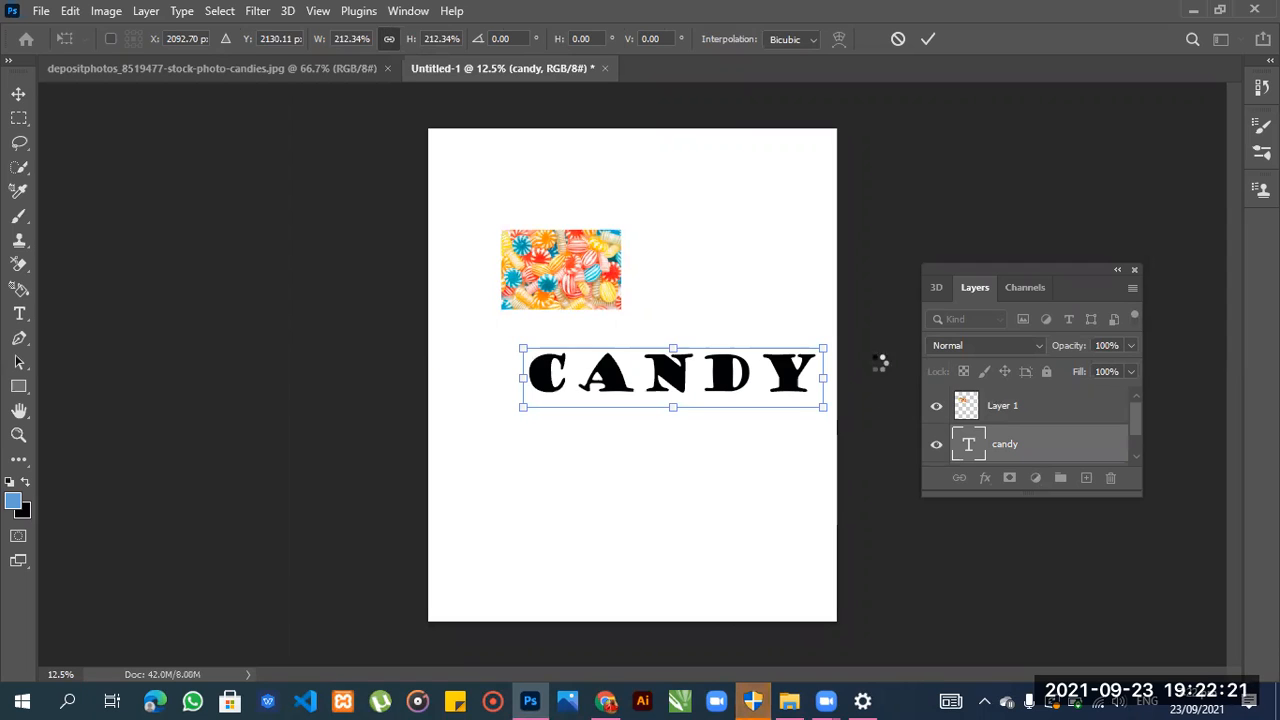
Scale the candies photo to about 304% and move it to the page's upper-left area, clear of the CANDY text.
left_click(588, 281)
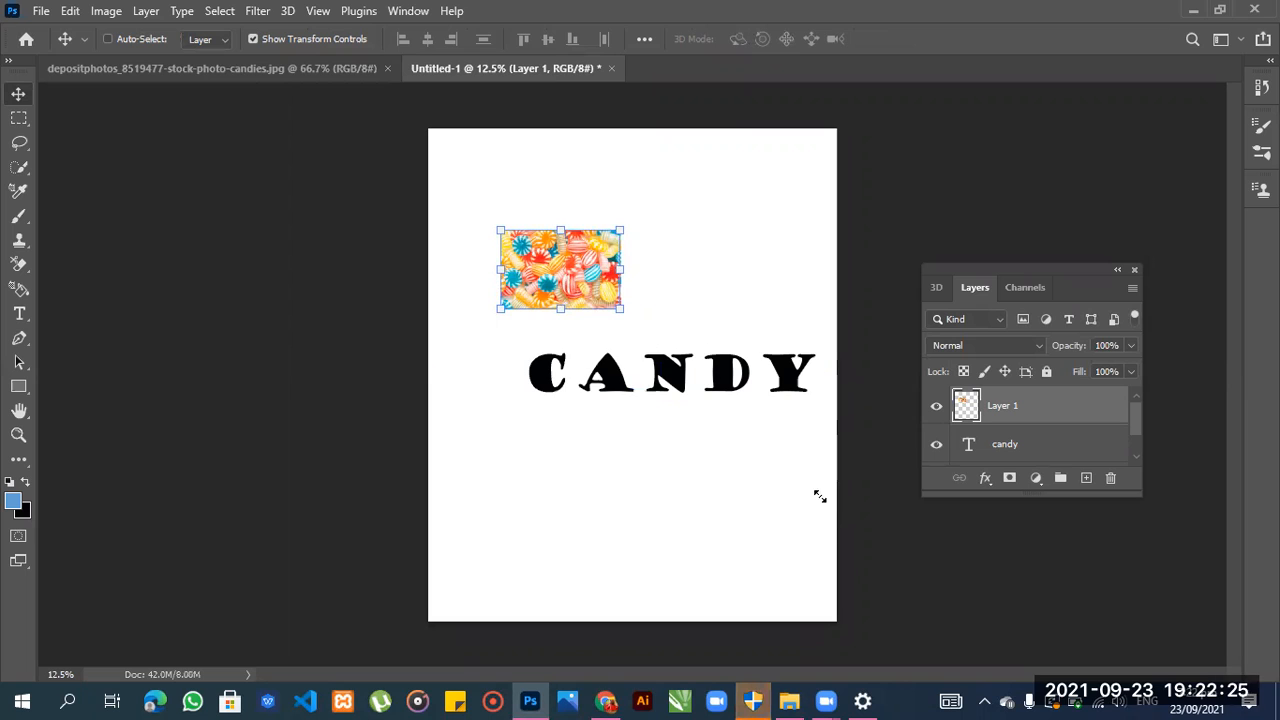
left_click_drag(620, 309, 836, 514)
left_click_drag(592, 316, 550, 267)
left_click_drag(621, 556, 448, 487)
left_click_drag(257, 407, 523, 144)
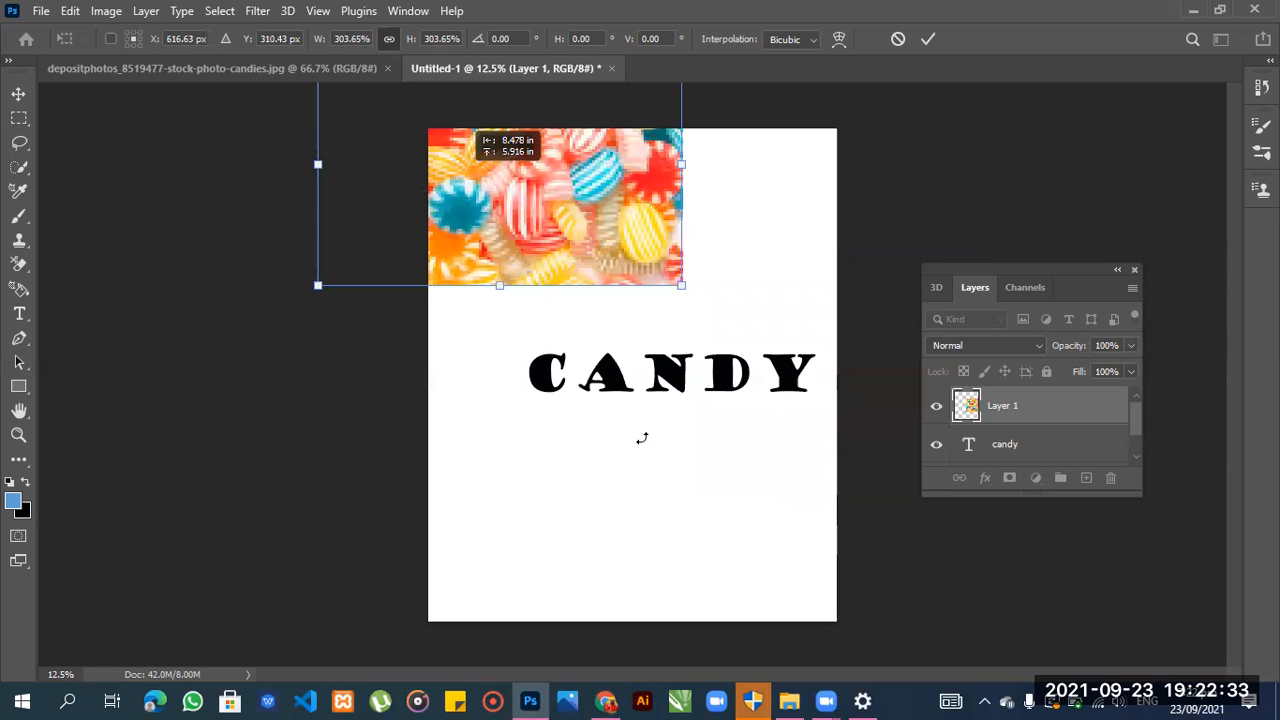
Reposition the CANDY text further left and slightly lower on the page.
left_click(1032, 449)
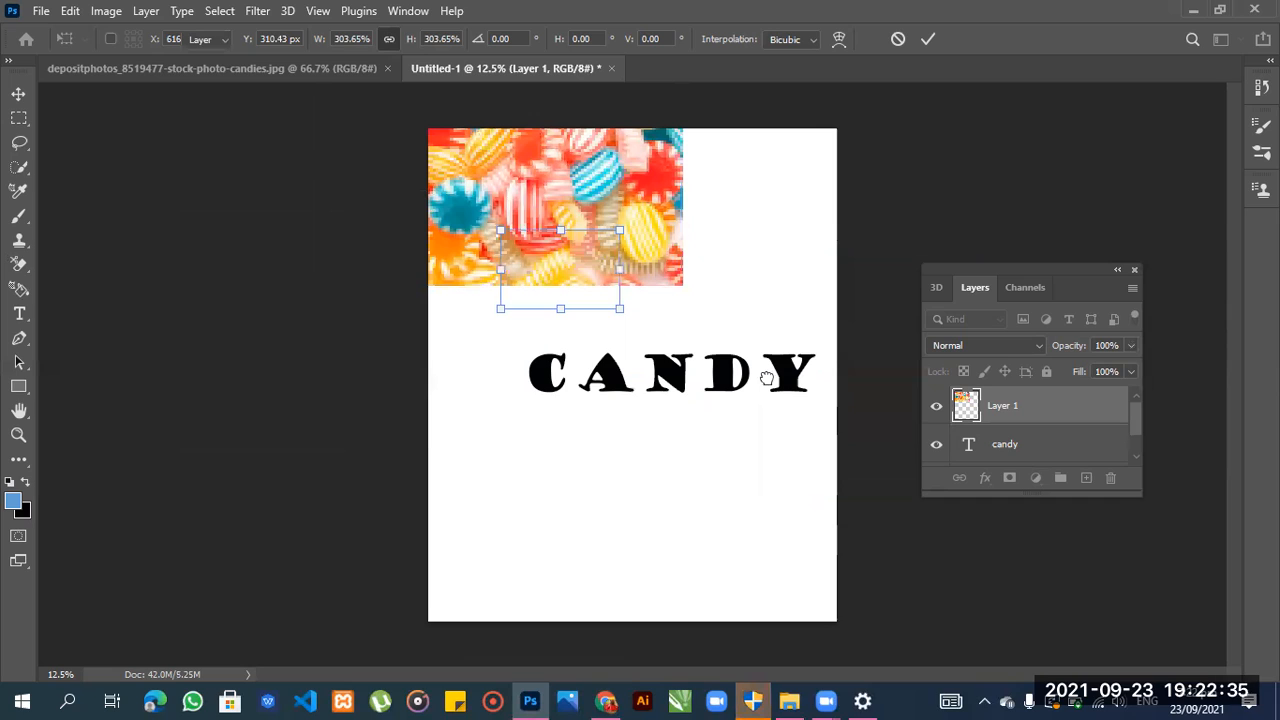
left_click(1007, 452)
left_click_drag(637, 372, 571, 395)
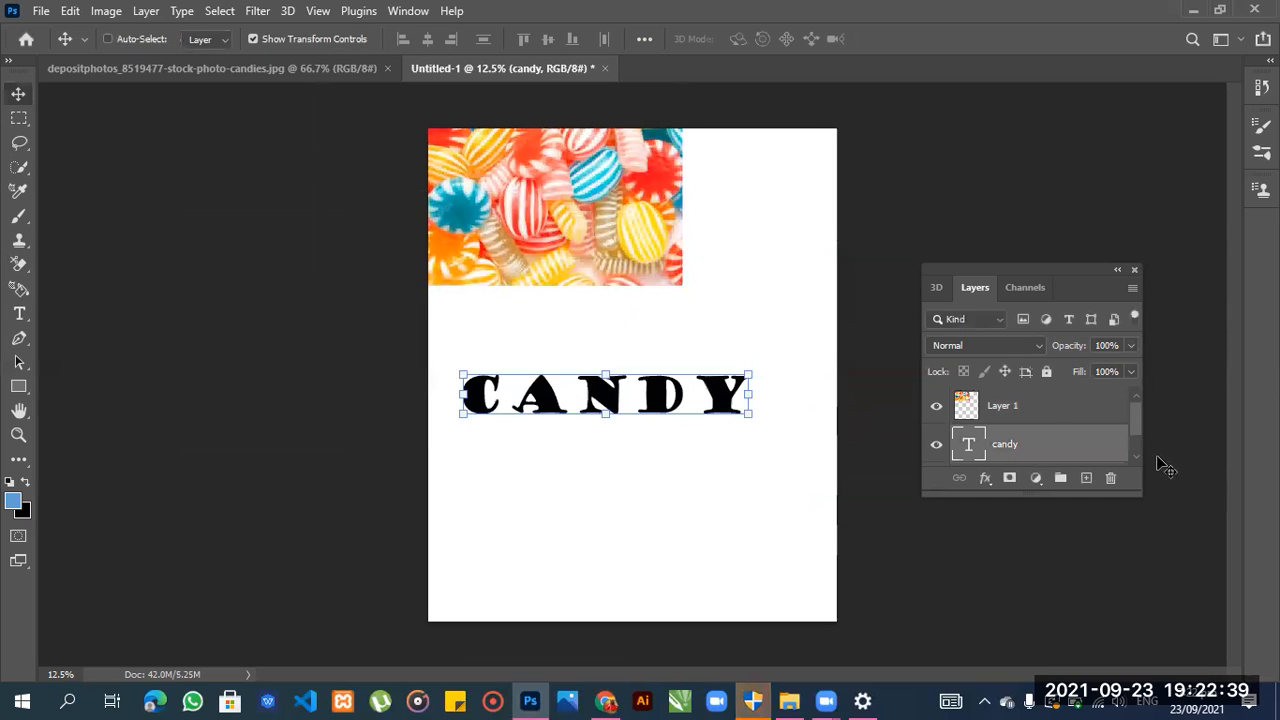
Move the candies photo over the CANDY text and create a clipping mask that confines it to the letters.
left_click(1043, 404)
left_click_drag(605, 205, 706, 400)
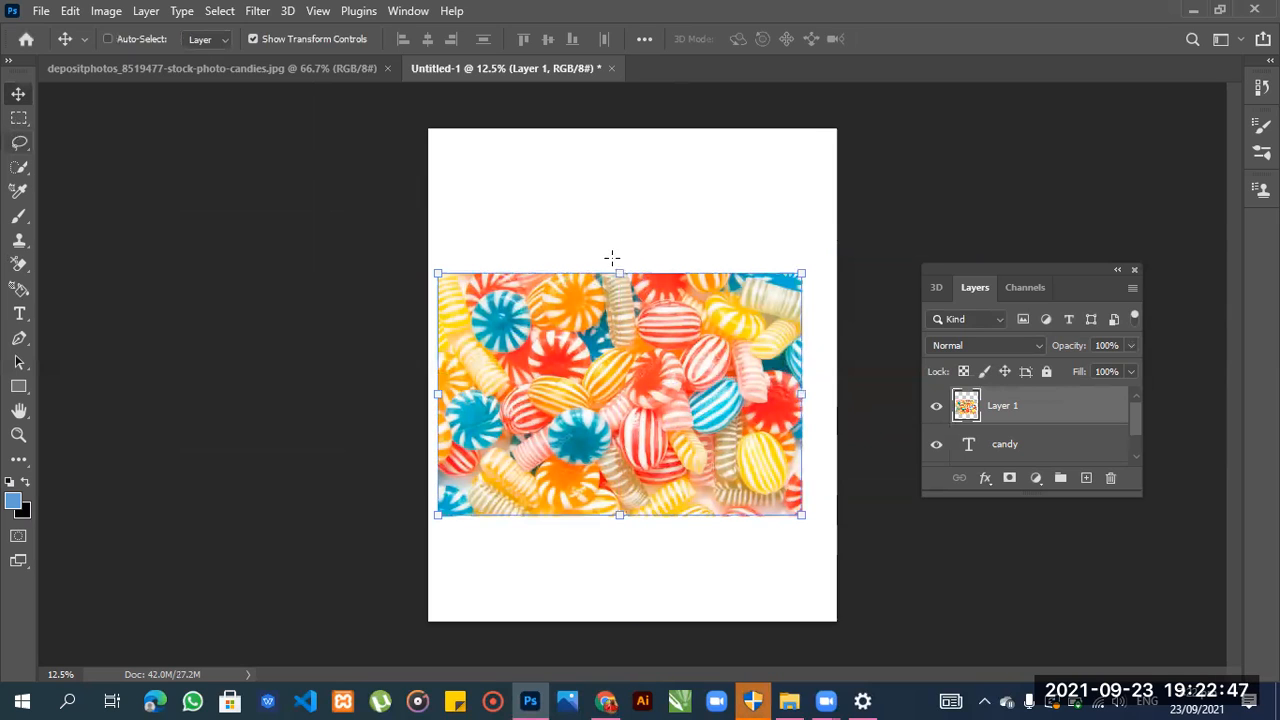
key("m")
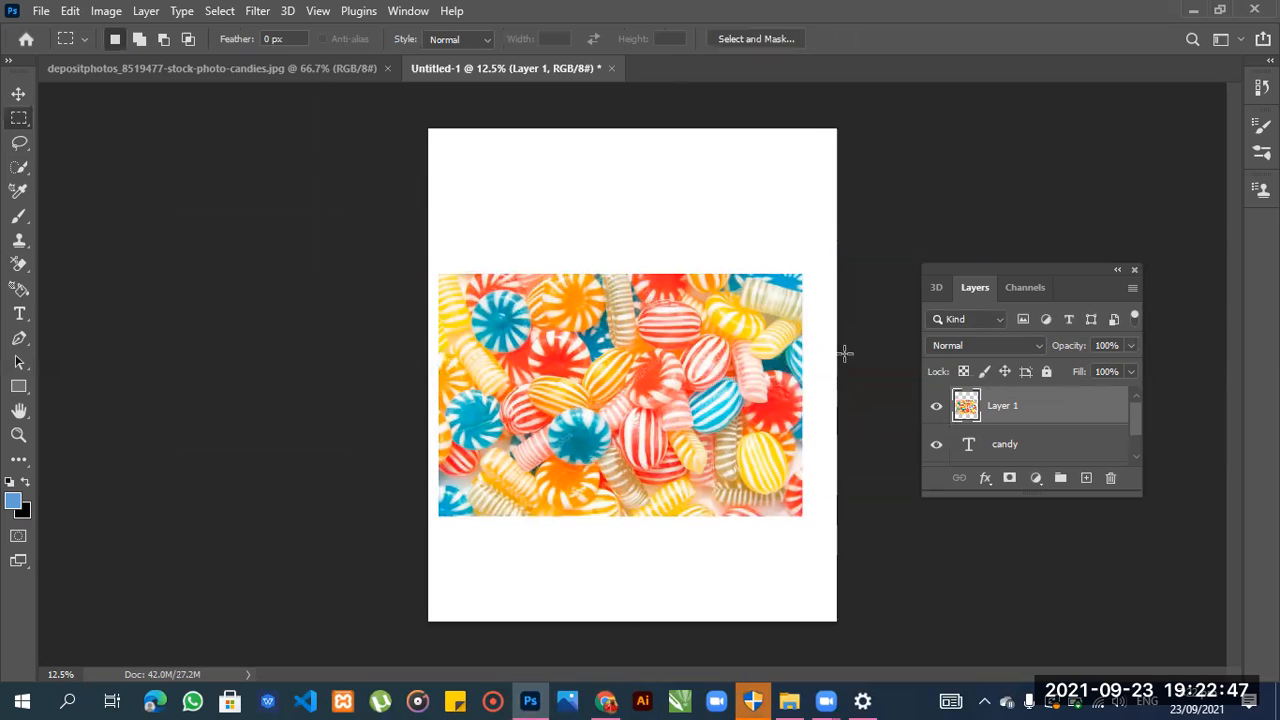
right_click(1007, 405)
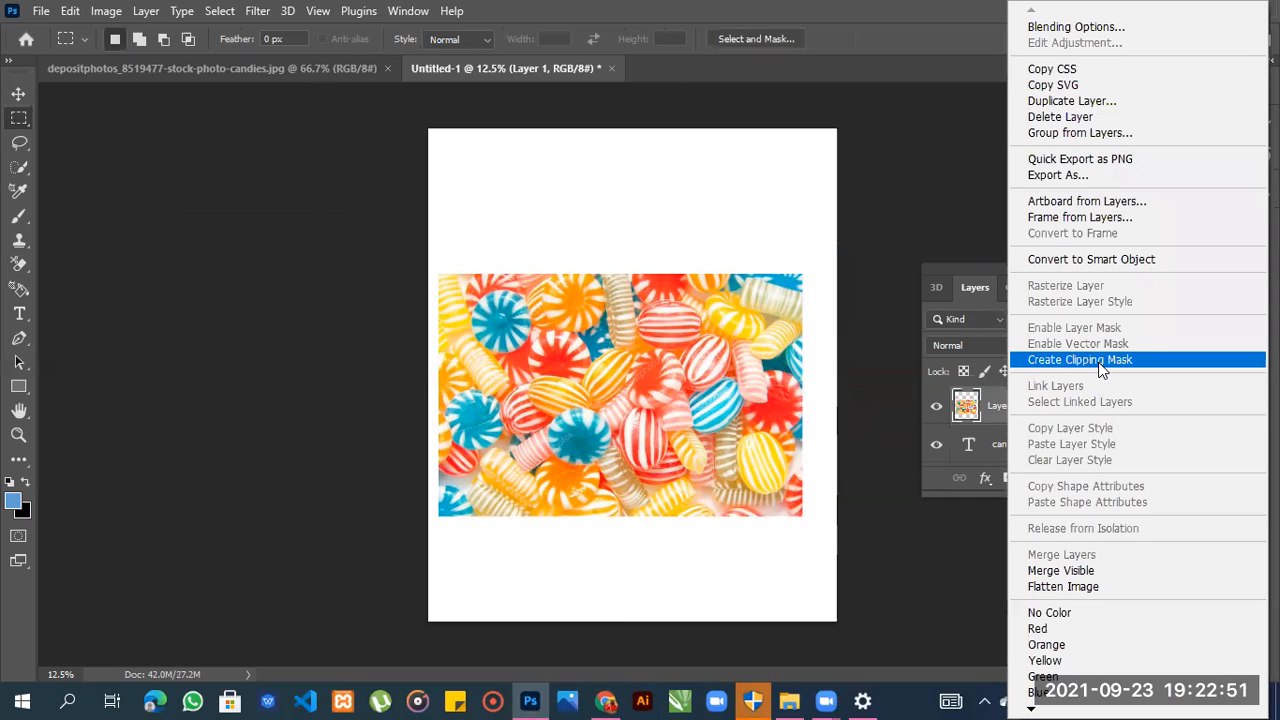
left_click(1080, 360)
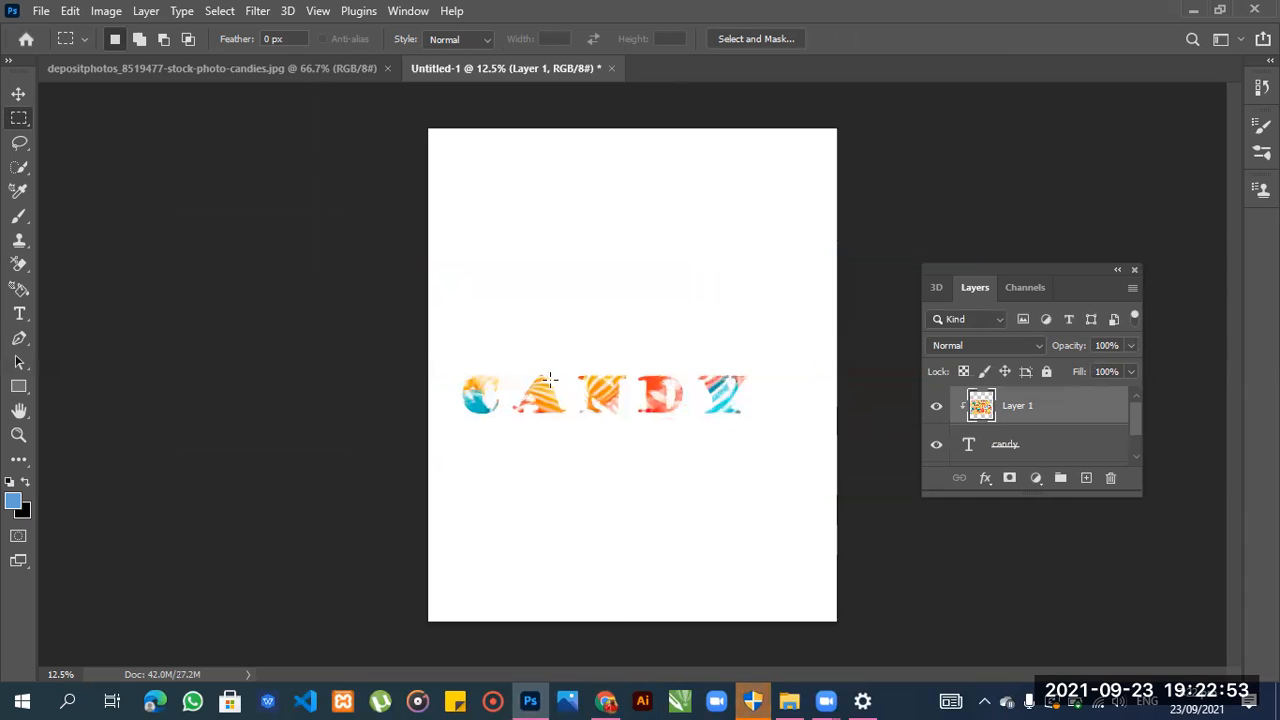
Scale the clipped candies photo to about 103.8%, shift it slightly down and right, and set its blend mode to Pin Light.
left_click(18, 93)
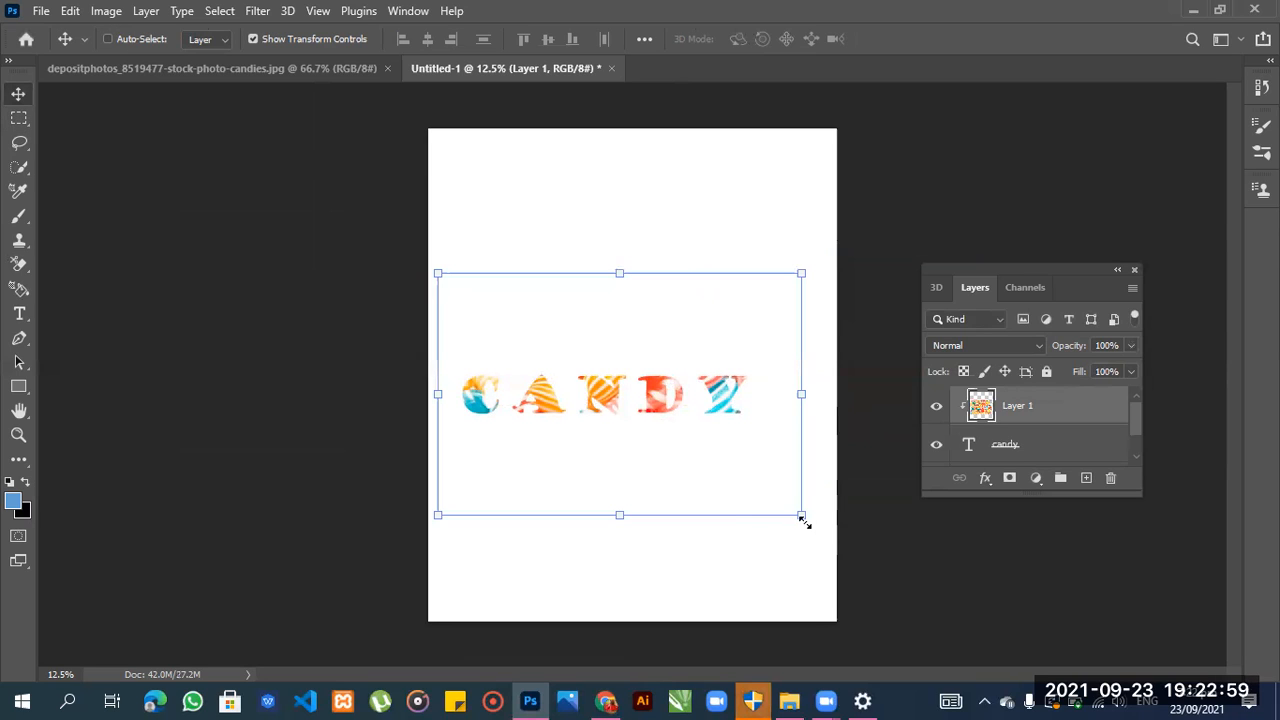
mouse_move(810, 523)
left_mouse_down()
mouse_move(830, 543)
mouse_move(811, 532)
left_mouse_up()
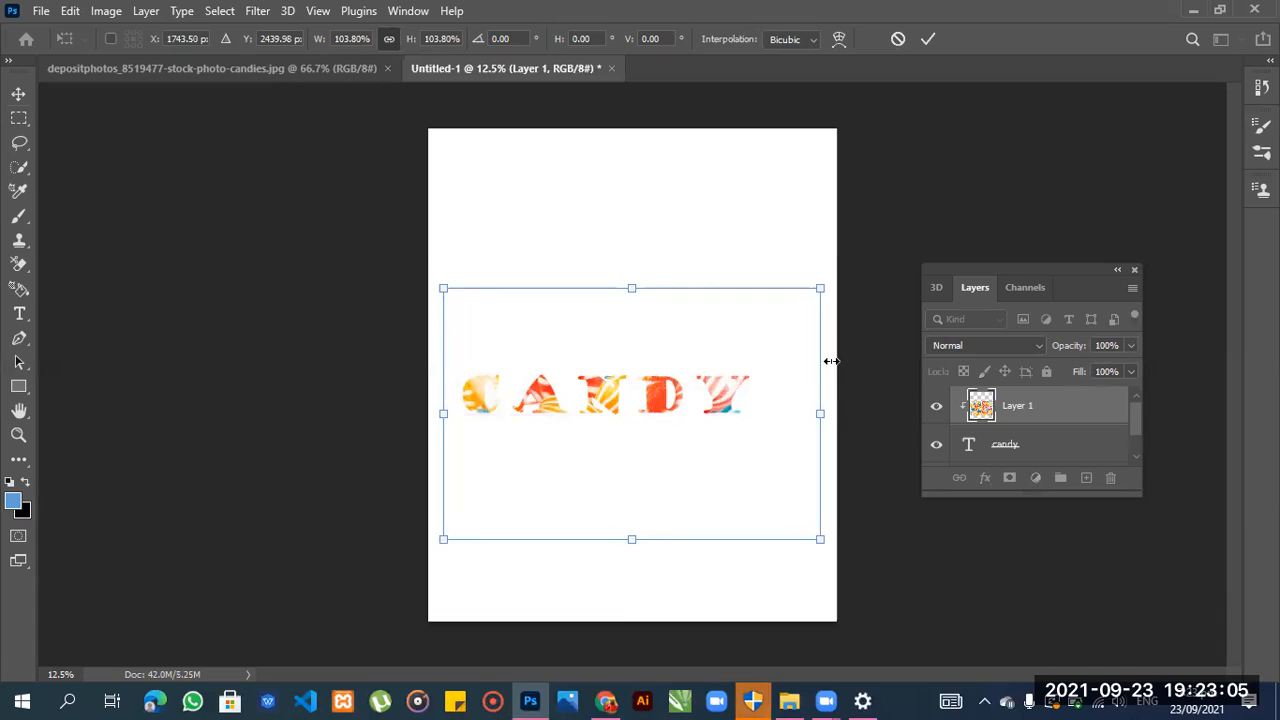
left_click(1036, 345)
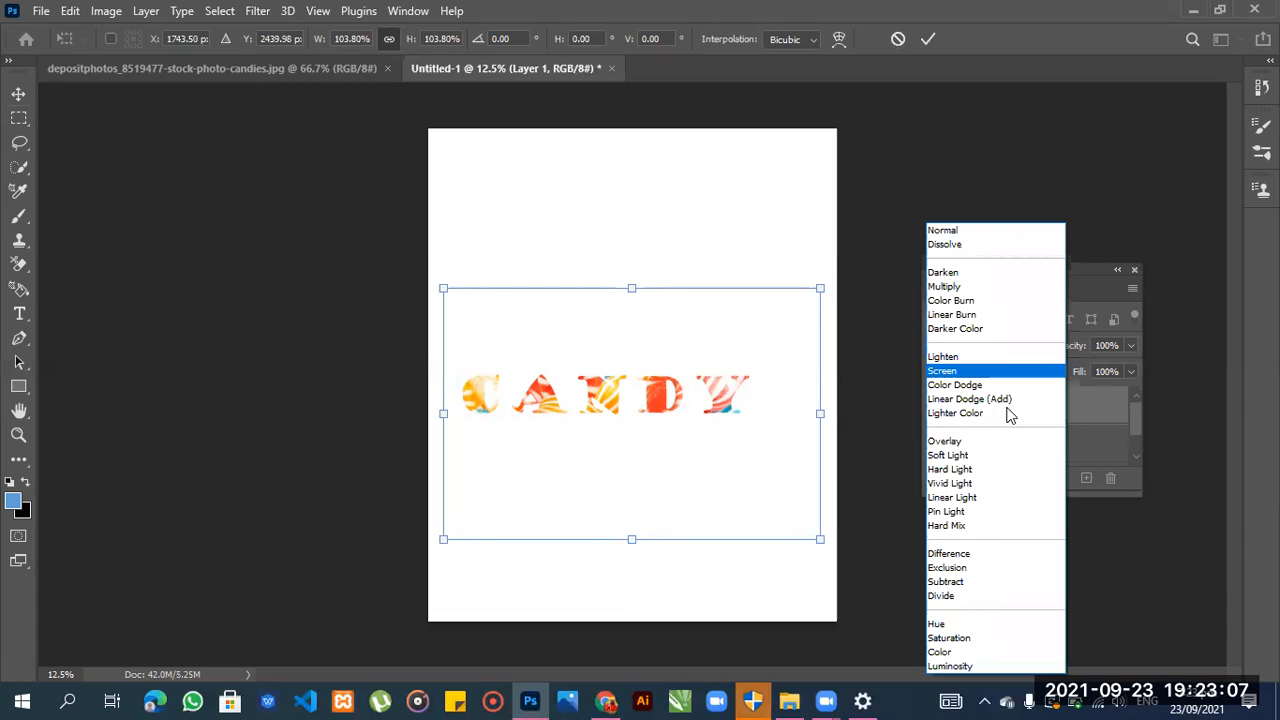
left_click(986, 441)
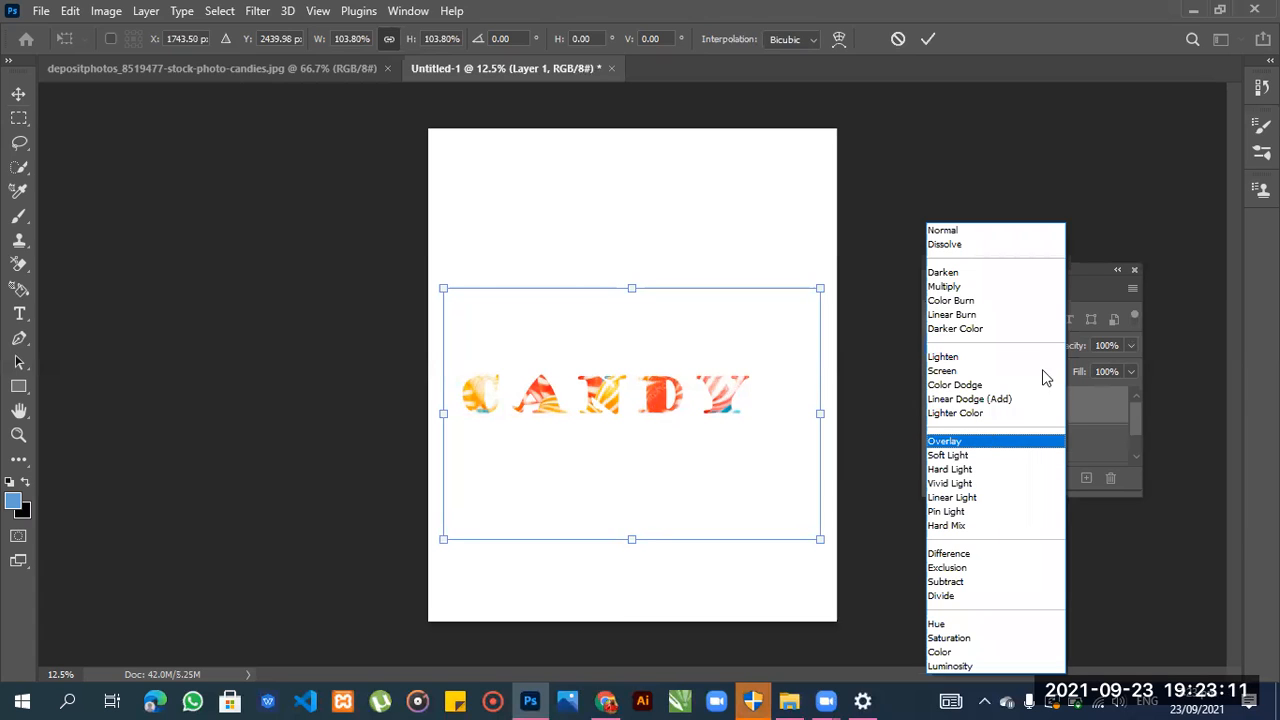
left_click(1030, 346)
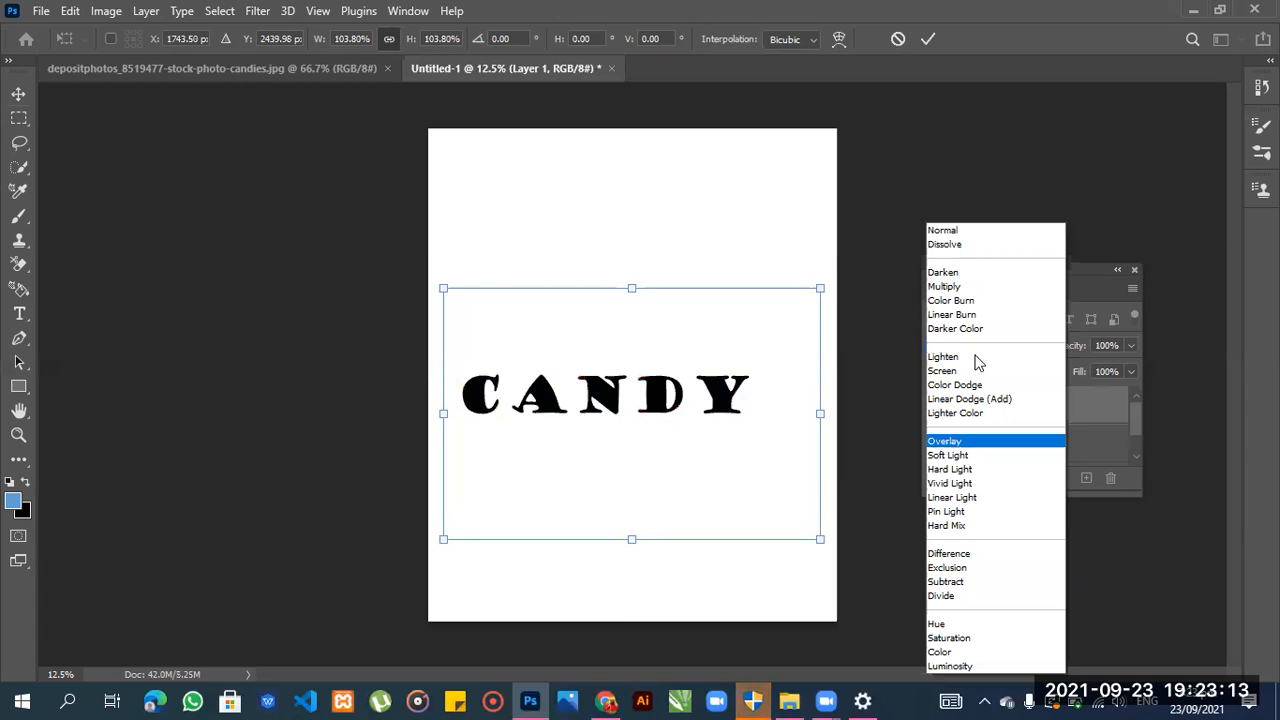
left_click(1031, 354)
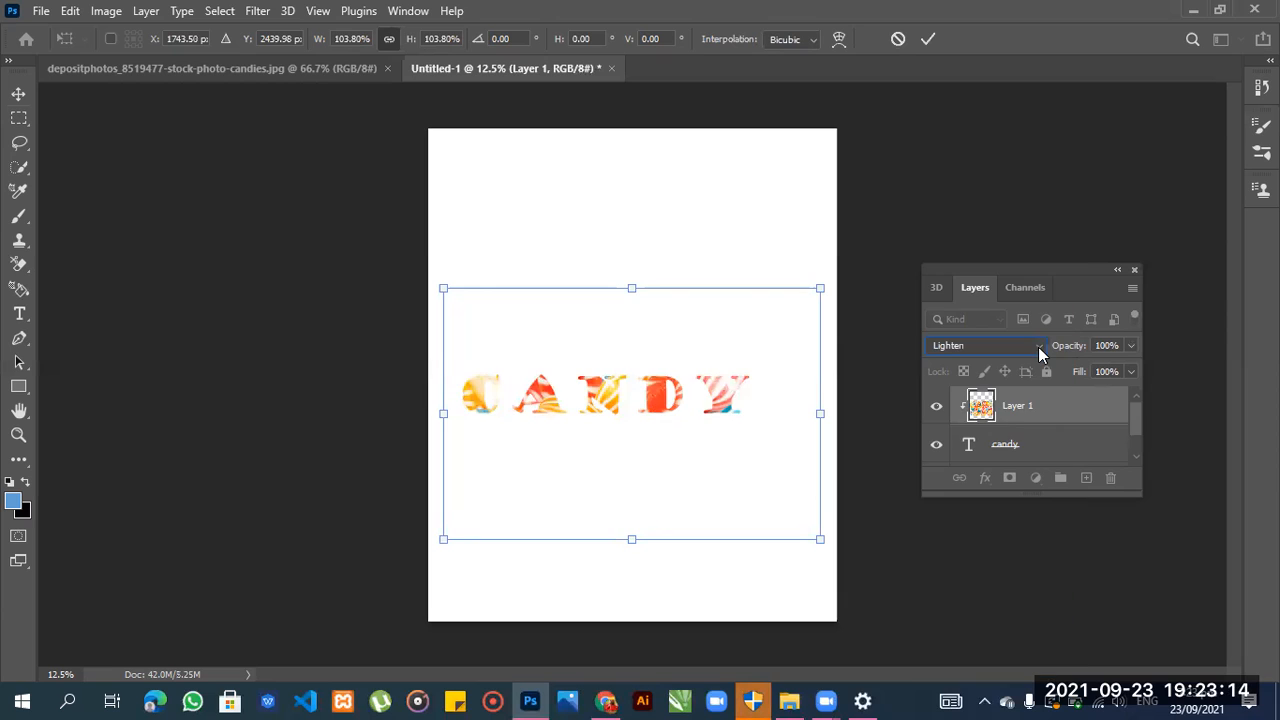
left_click(982, 345)
left_click(985, 326)
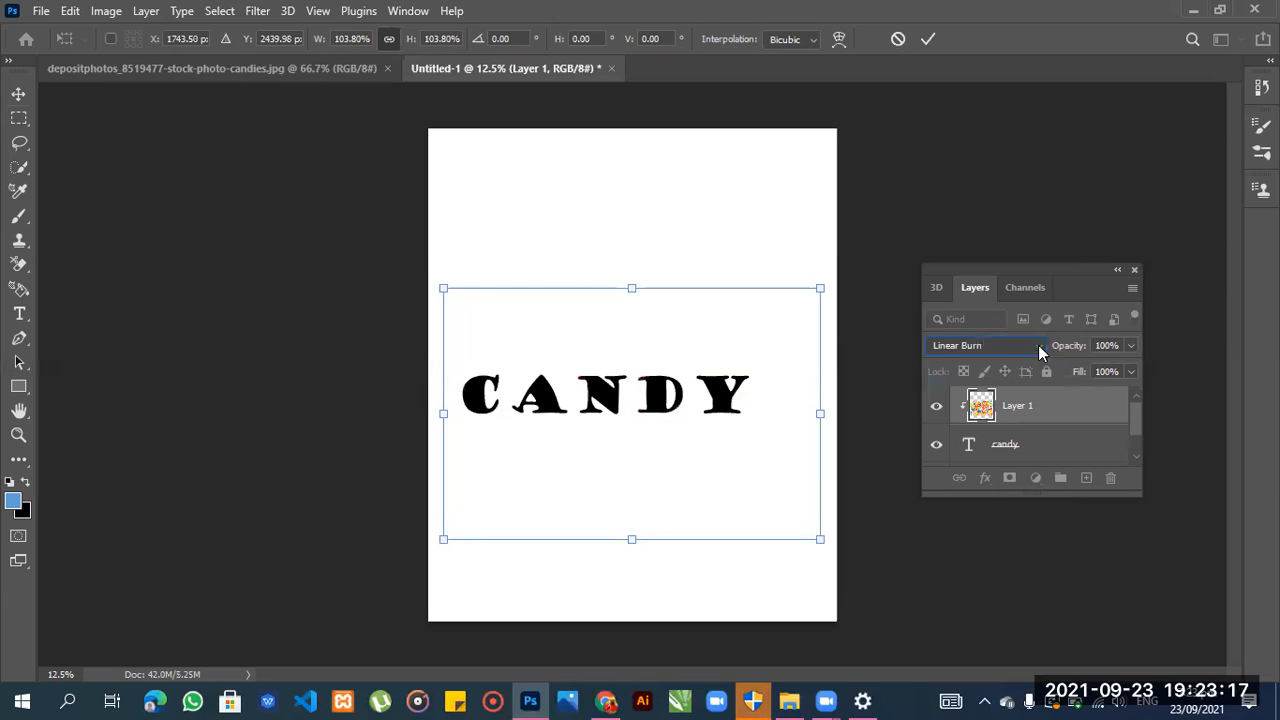
left_click(977, 510)
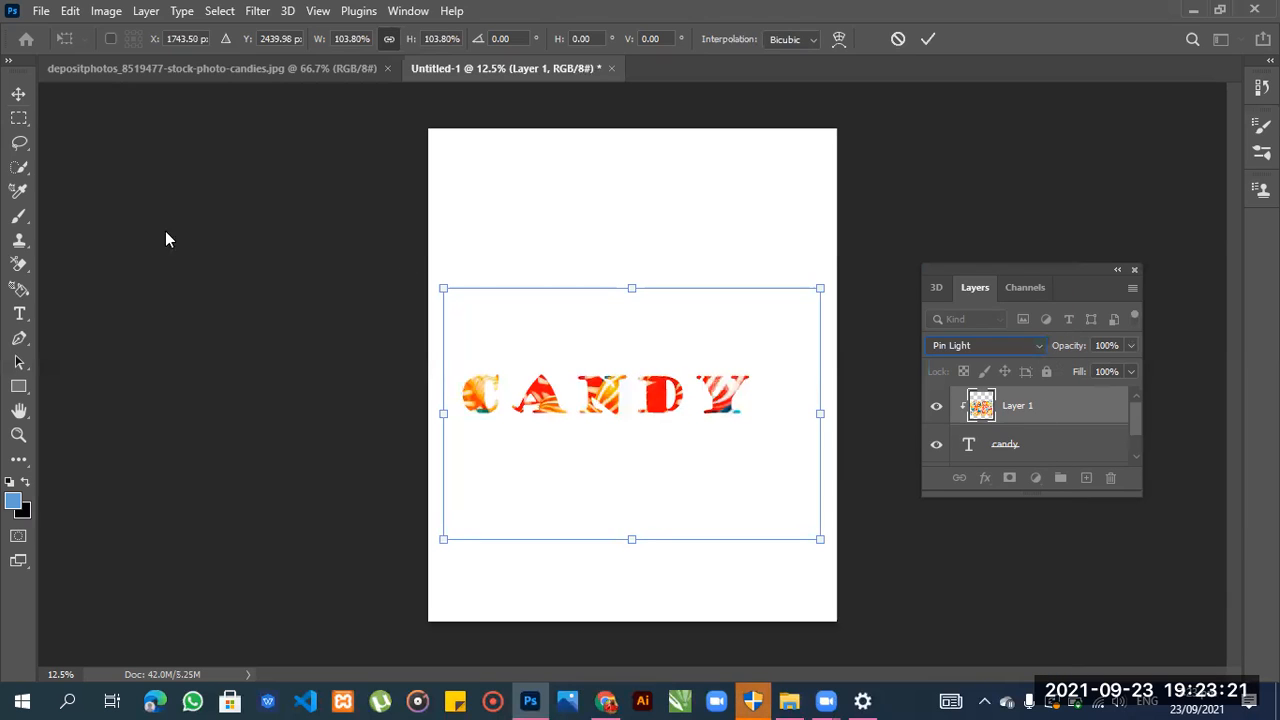
Apply the candies photo's transform and select the candy text layer.
left_click(146, 10)
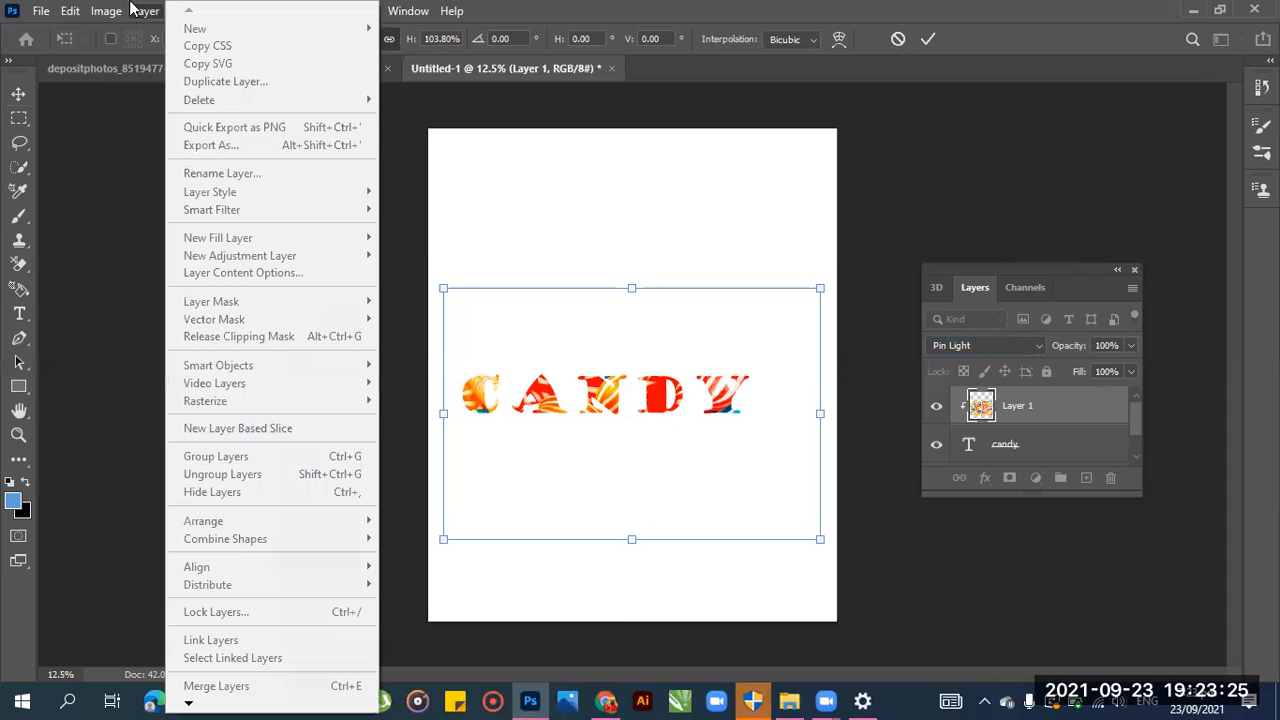
left_click(1012, 452)
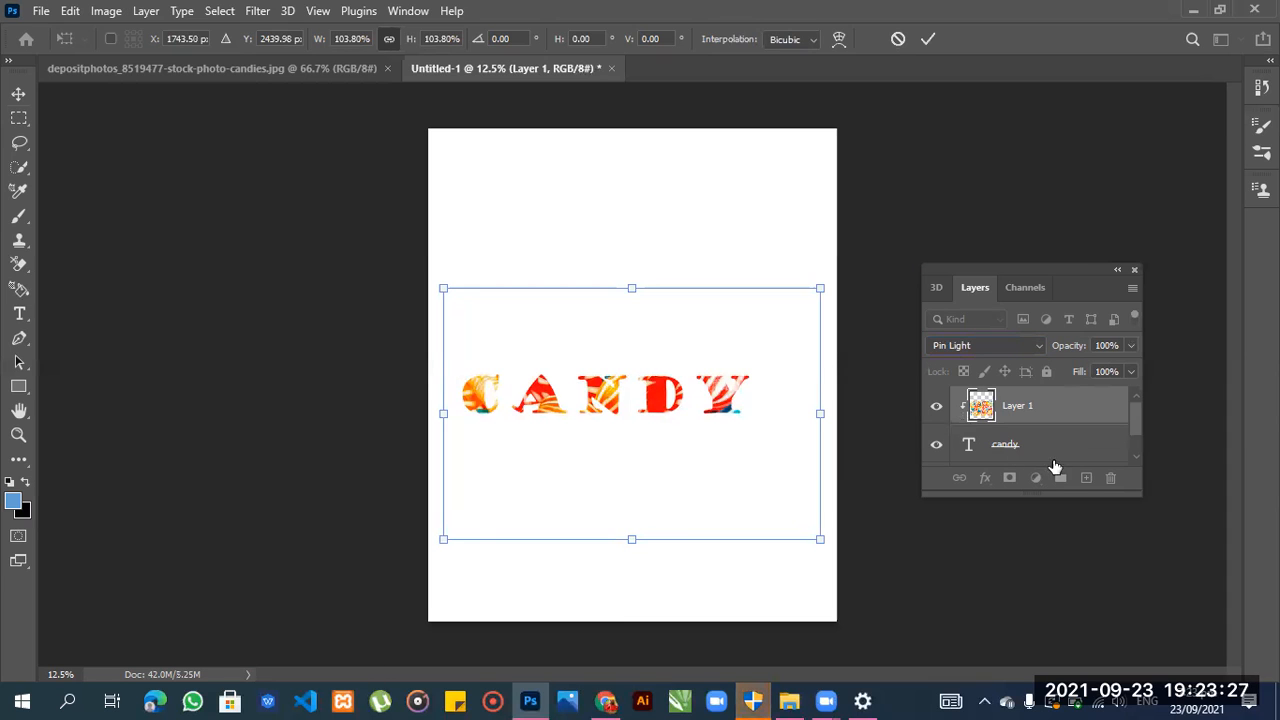
left_click(1051, 449)
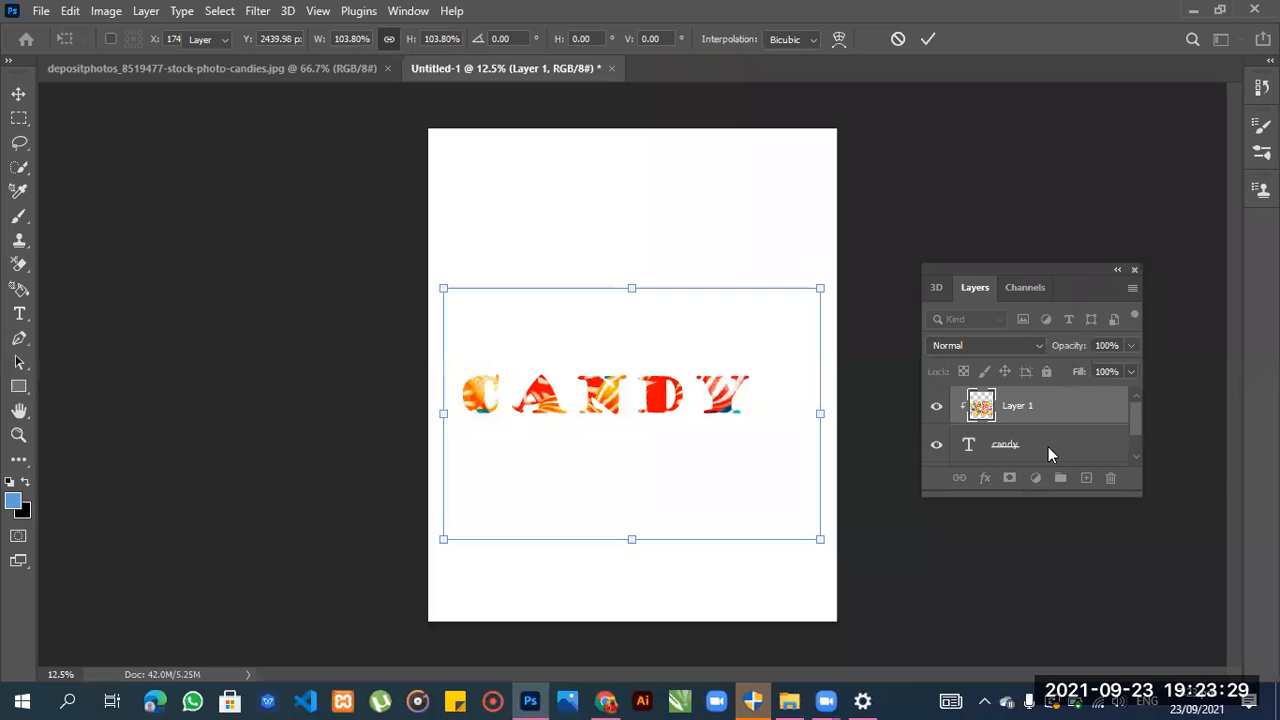
left_click(1048, 446)
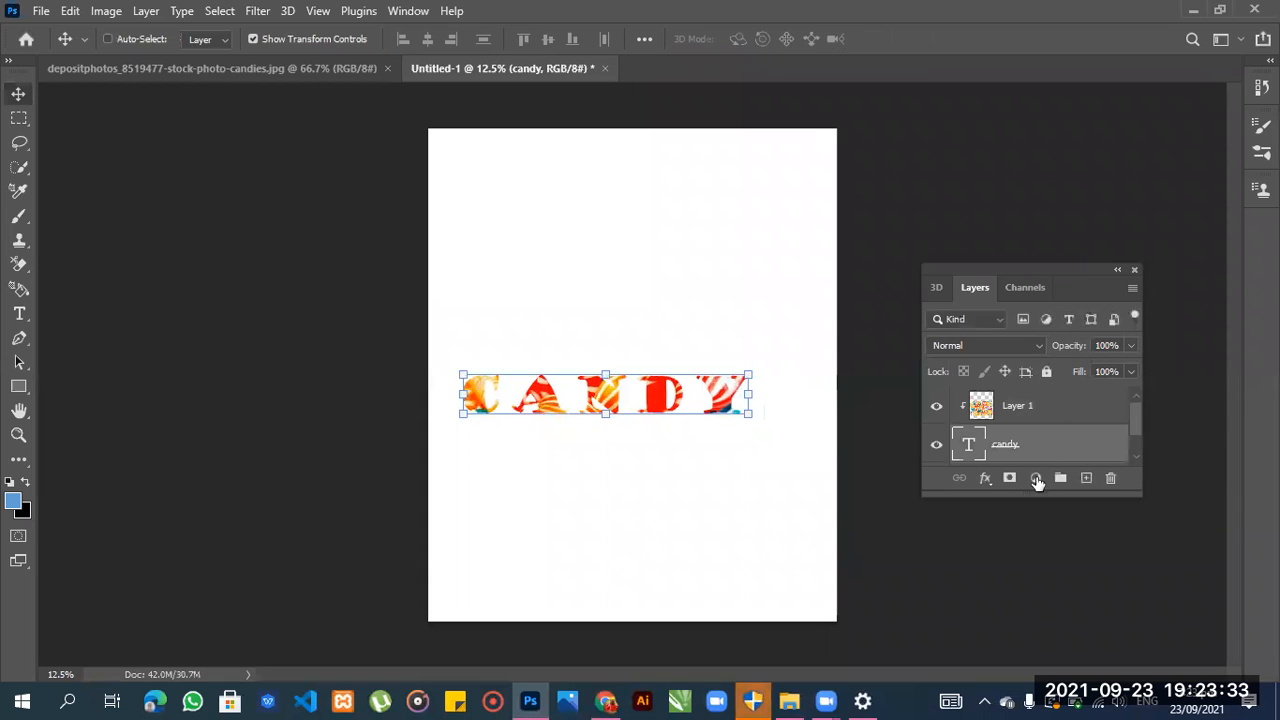
Try adding a linear gradient fill layer above the candy text, with its first colour stop set to 2d3740.
left_click(1036, 478)
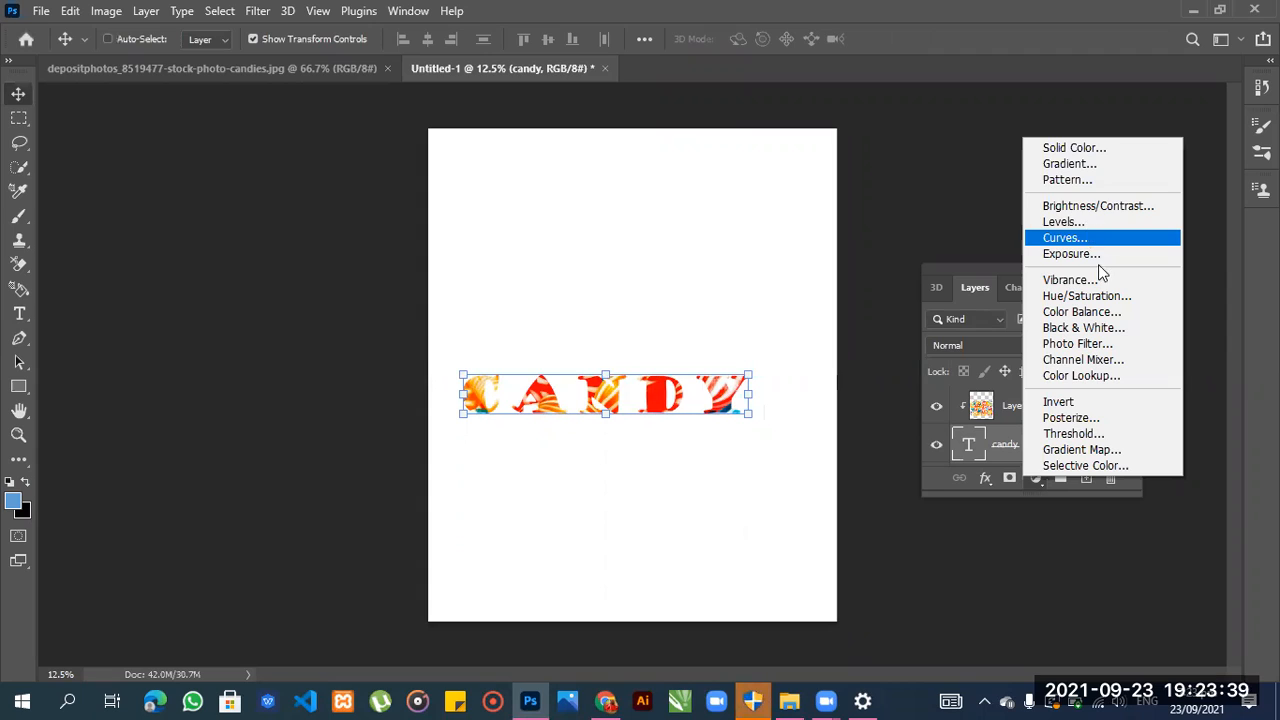
left_click(1080, 168)
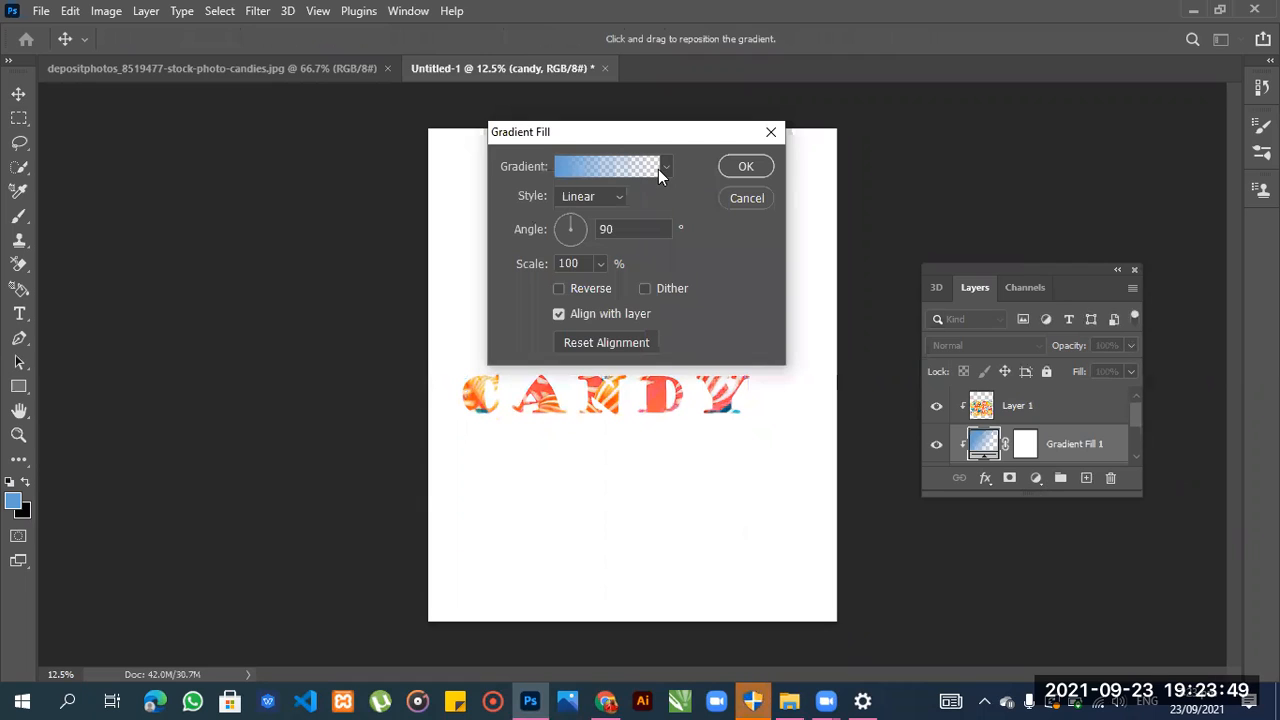
left_click(655, 170)
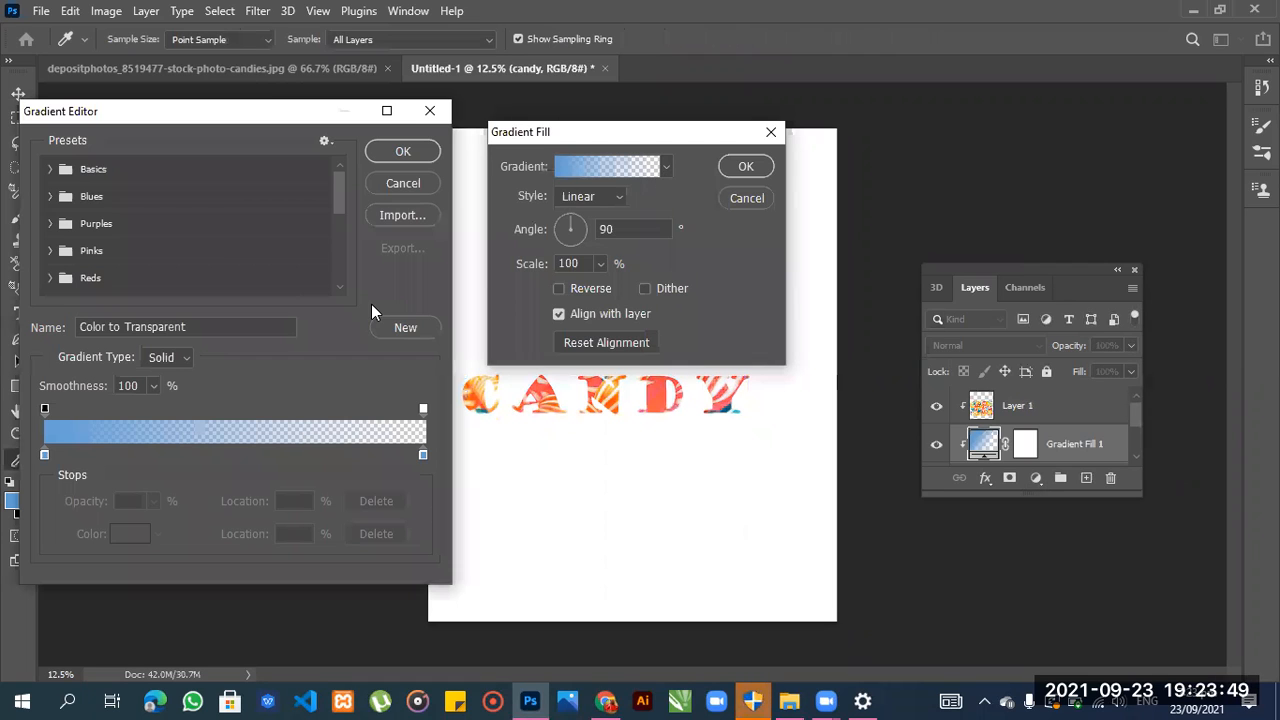
left_click(44, 457)
left_click(130, 533)
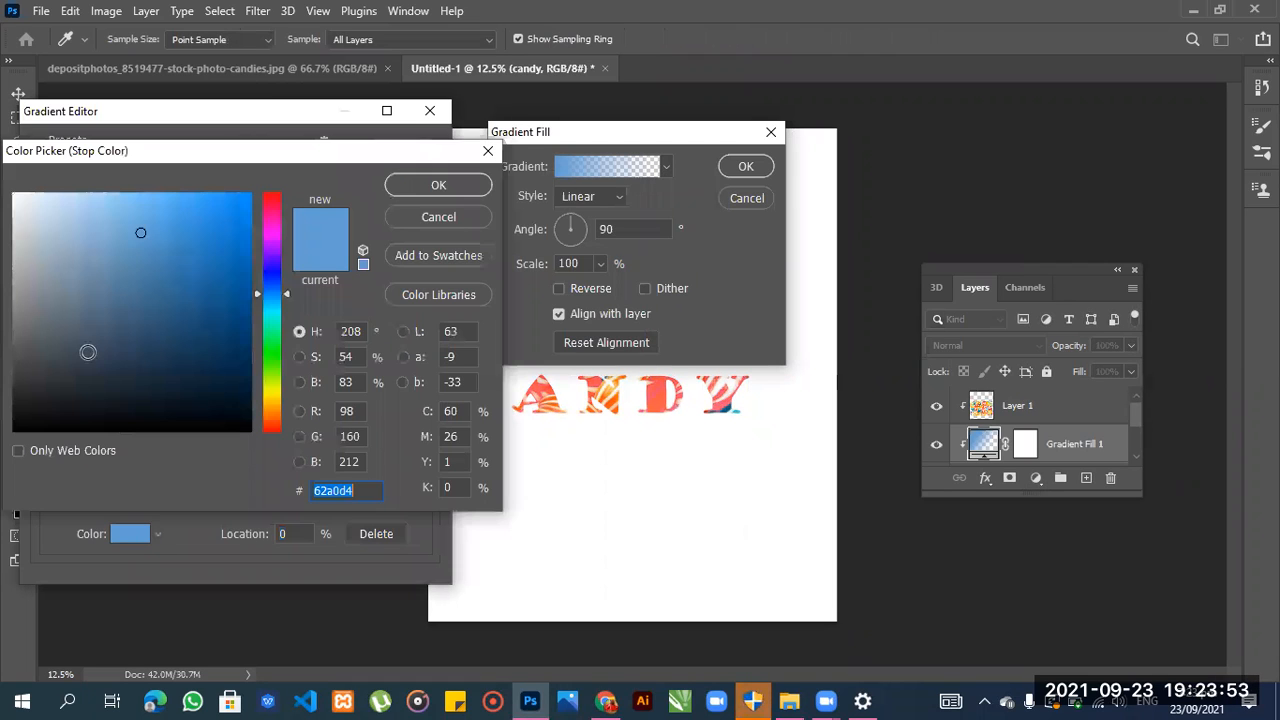
type("2d3740")
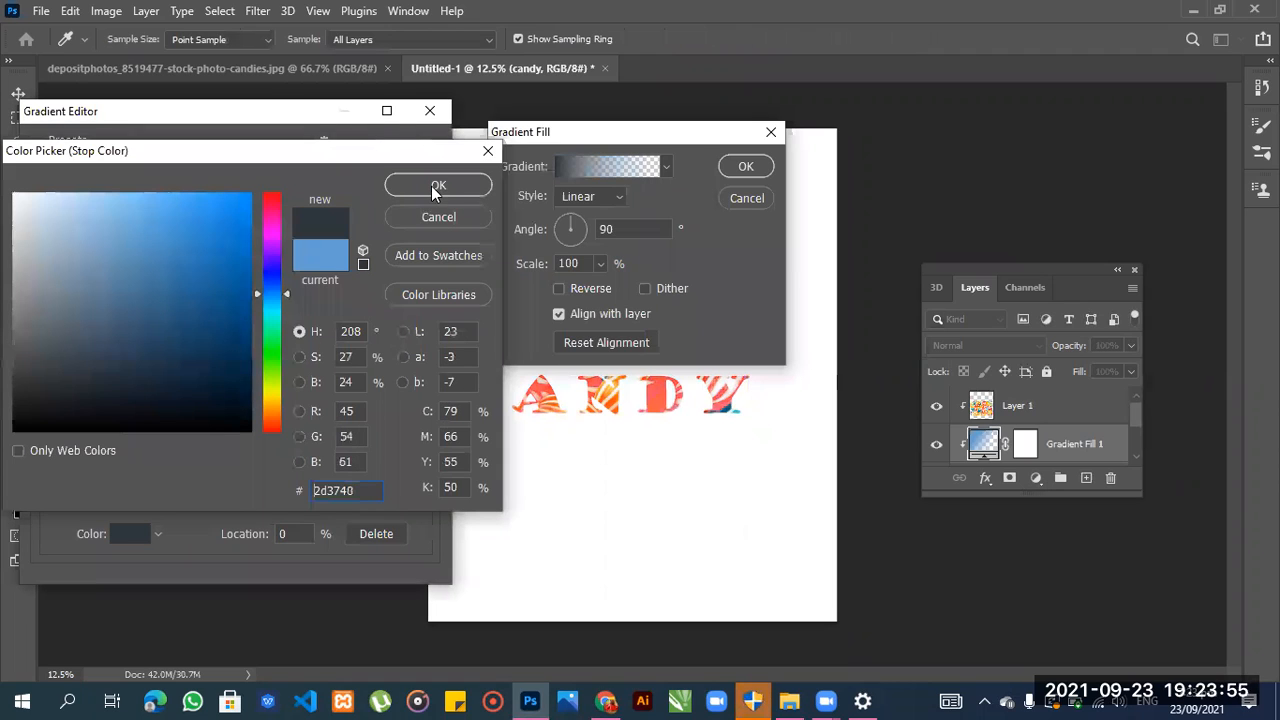
left_click(433, 188)
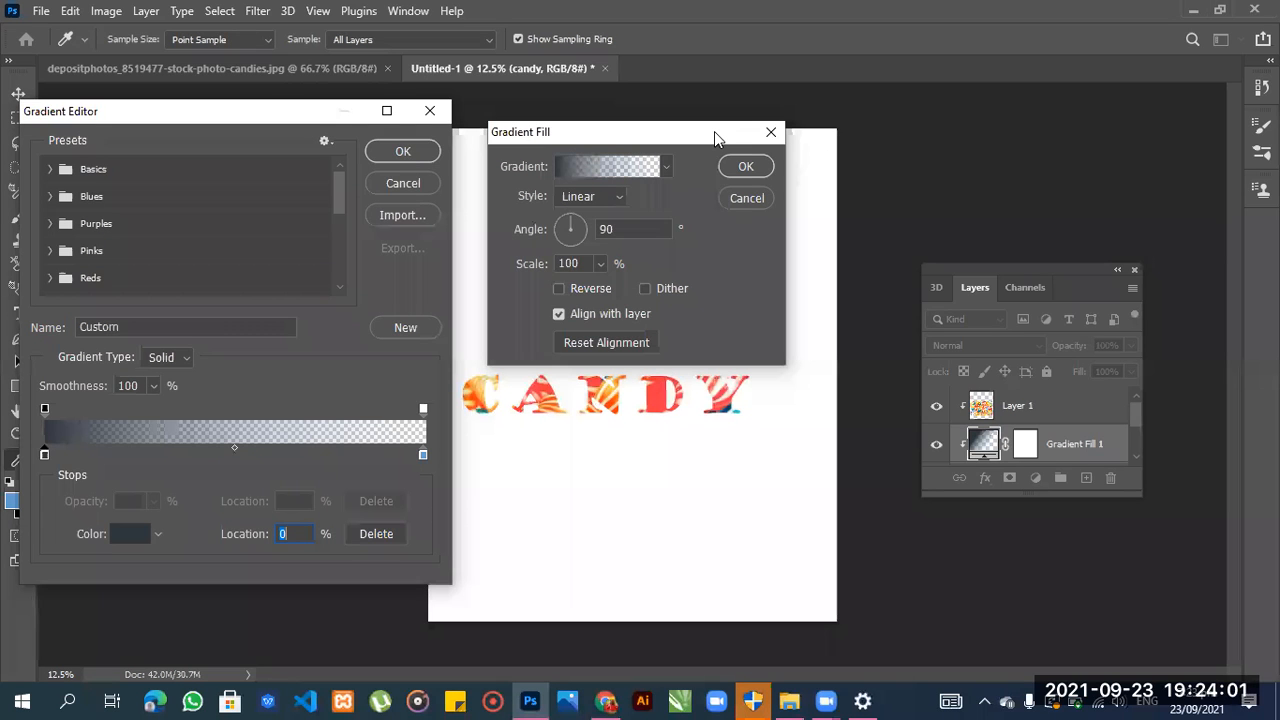
key("Return")
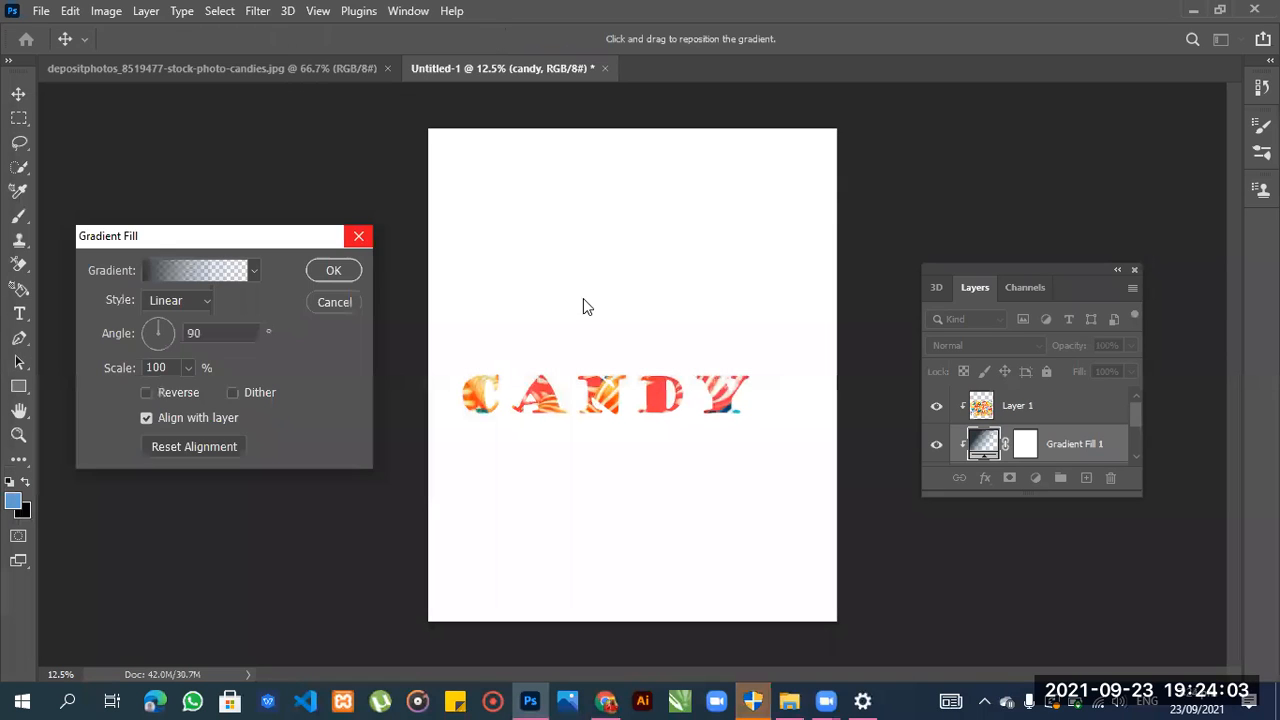
key("Return")
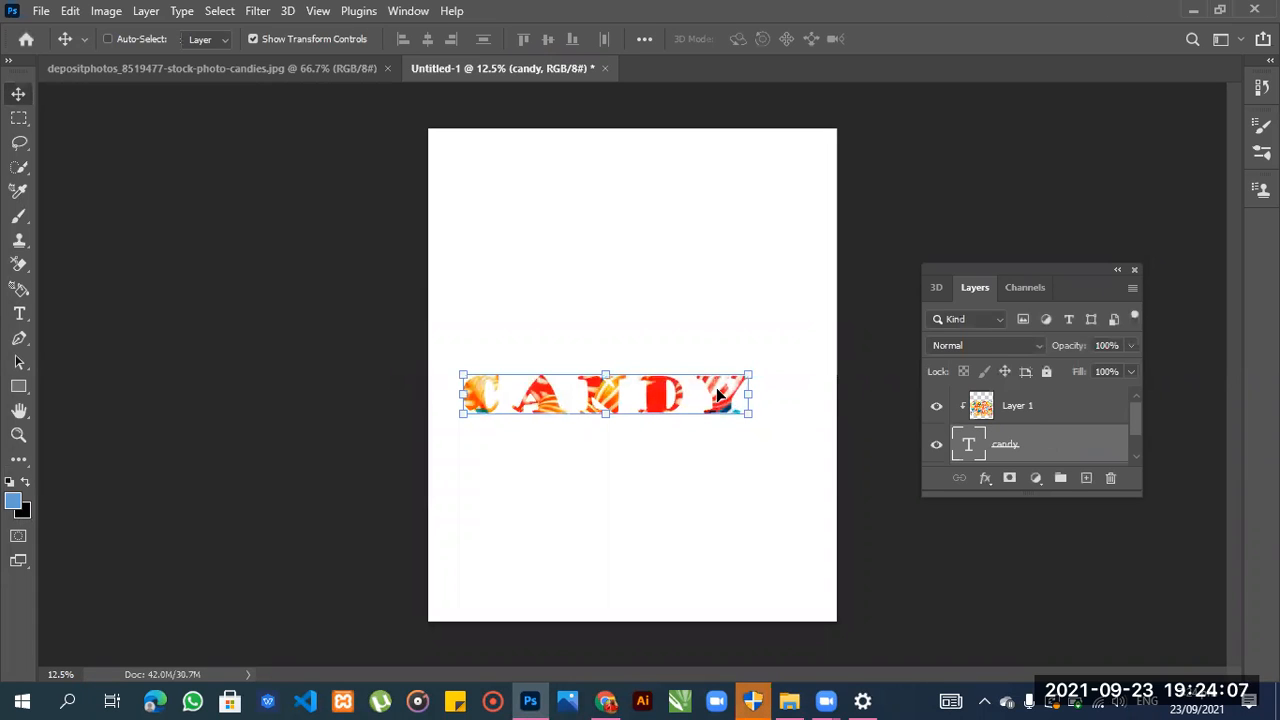
Group the CANDY text with its clipped candies photo and move the group slightly up and right on the page.
key("ctrl")
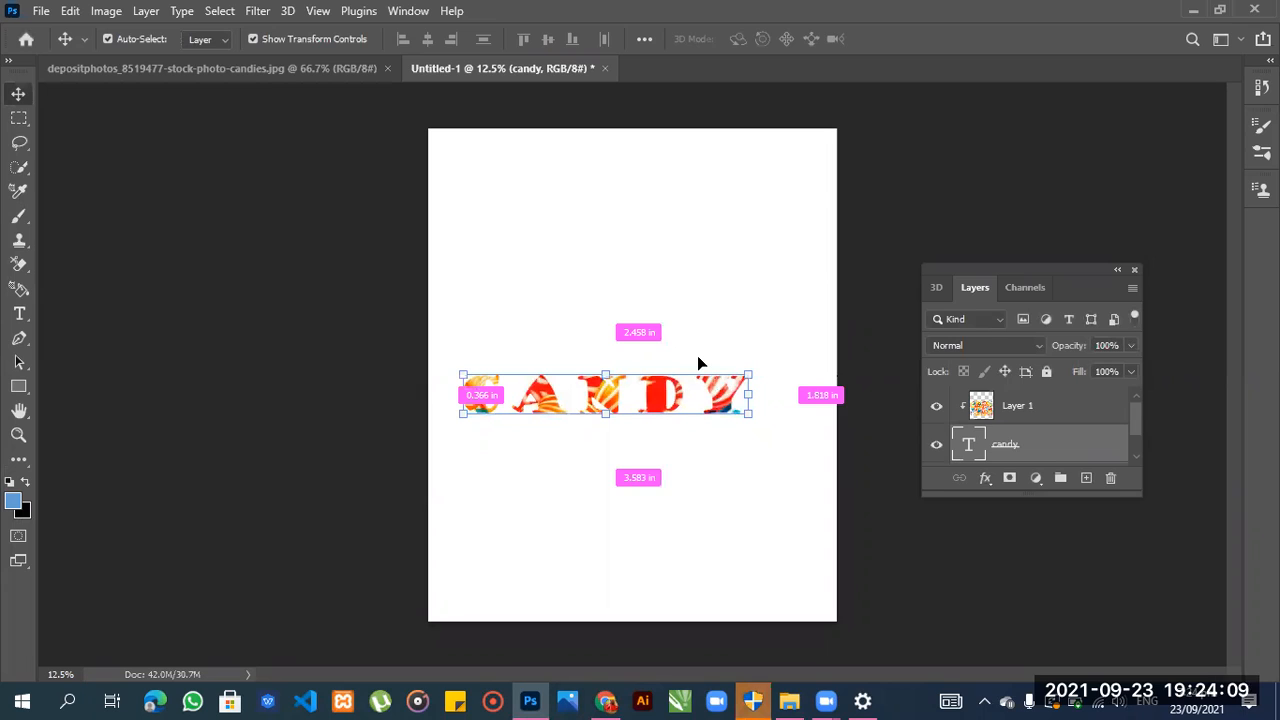
key("ctrl+g")
left_click_drag(648, 351, 690, 297)
left_click_drag(613, 428, 626, 389)
left_click_drag(592, 523, 545, 506)
left_click_drag(476, 461, 576, 446)
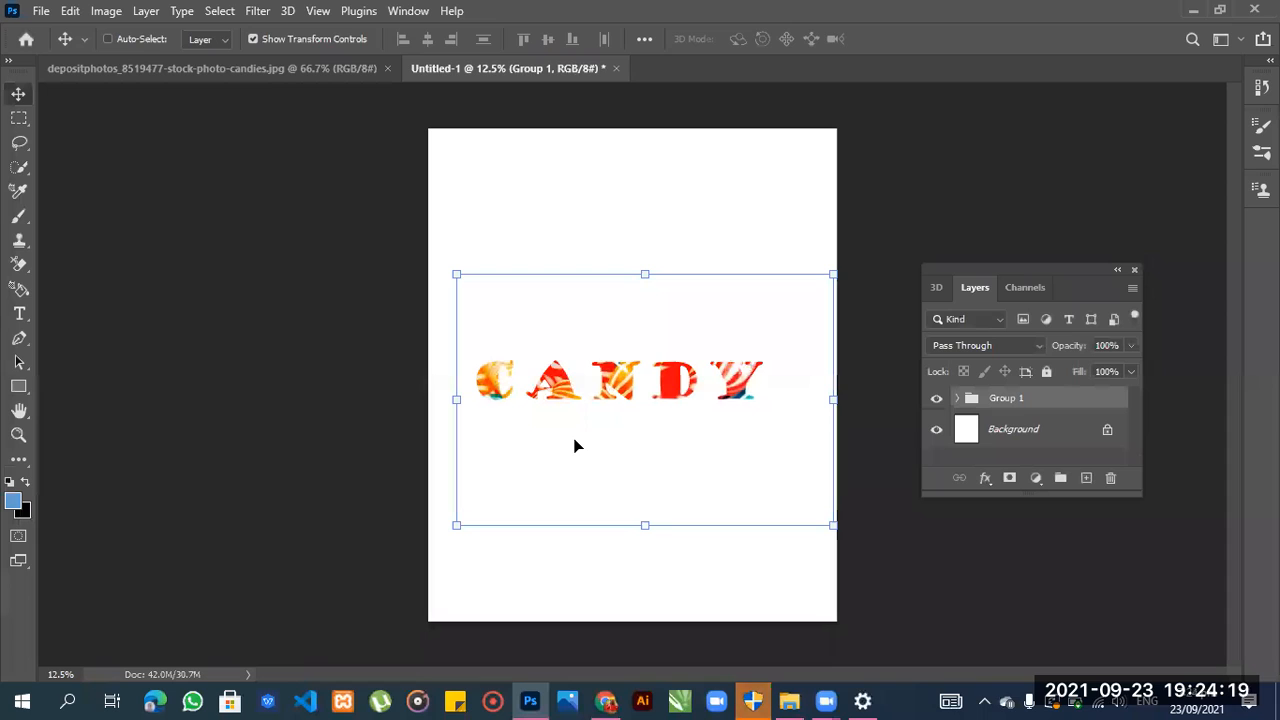
Reposition the CANDY group further left on the page, keeping the letters slightly above mid-height.
key("ctrl")
left_click_drag(545, 393, 565, 377)
right_click(565, 377)
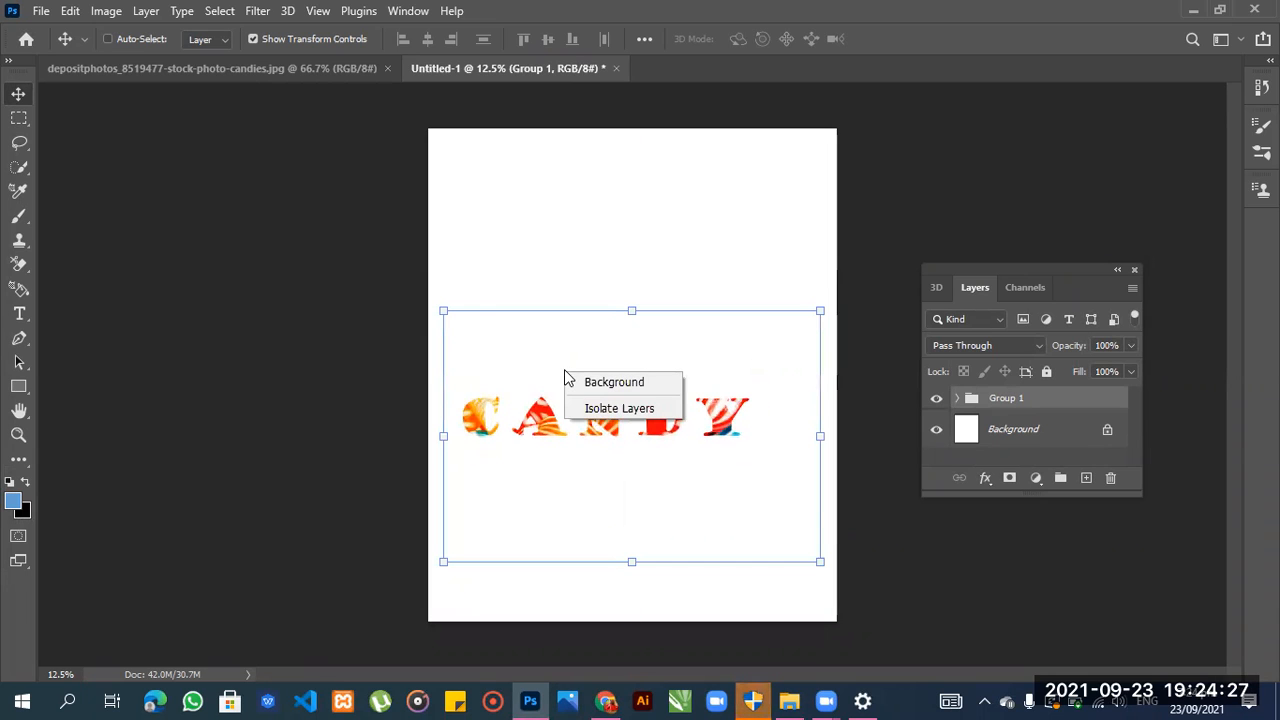
right_click(543, 413)
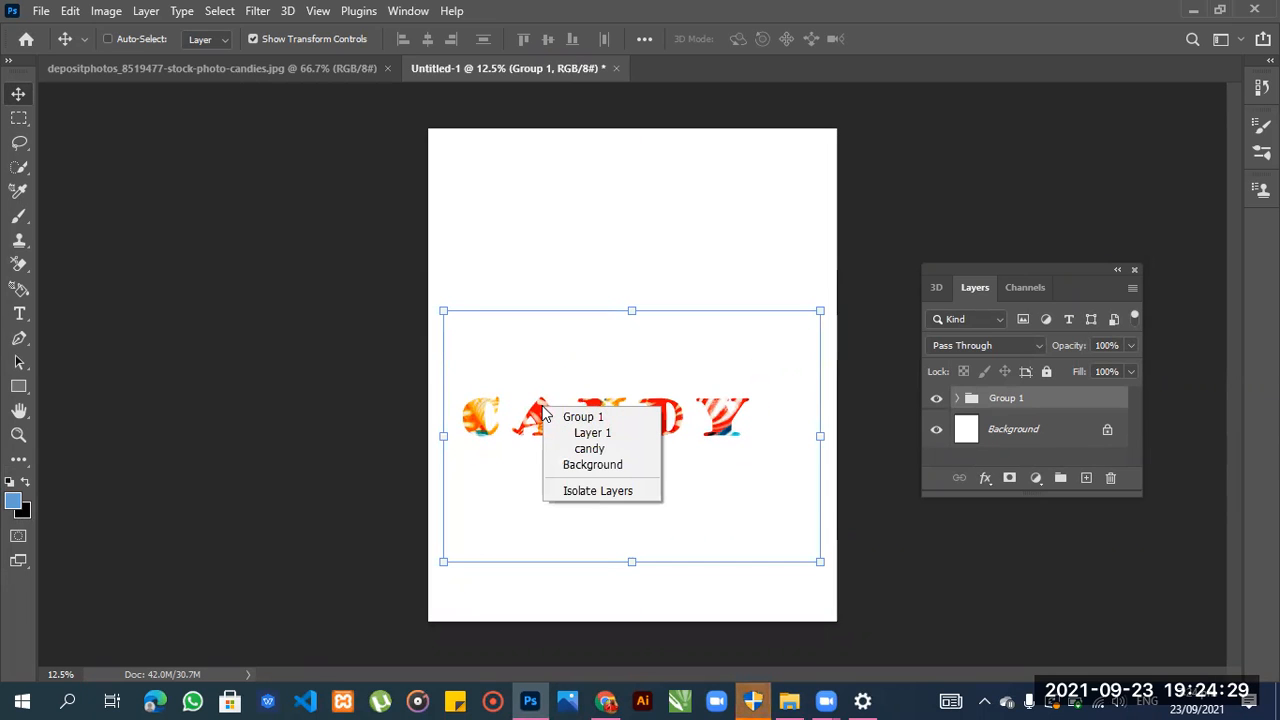
right_click(542, 407)
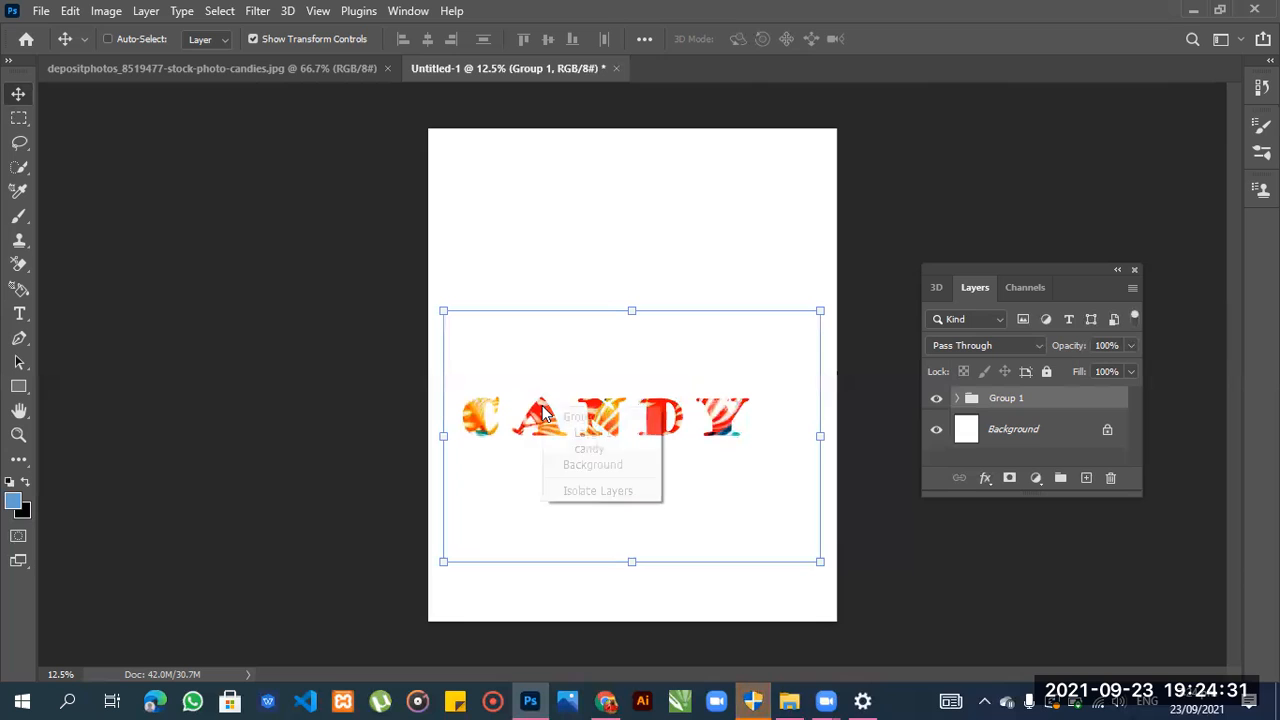
left_click(504, 388)
left_click_drag(515, 418, 537, 328)
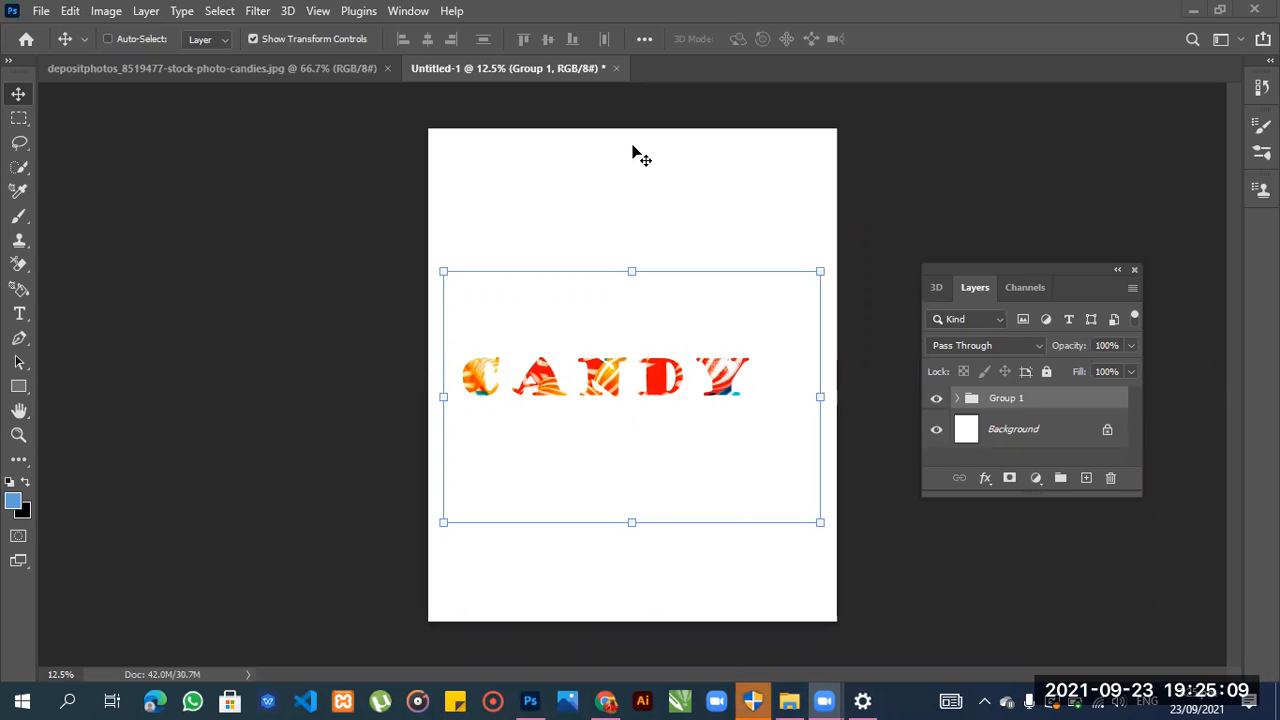
Close the CANDY document without saving its changes and close the candies photo.
left_click(266, 73)
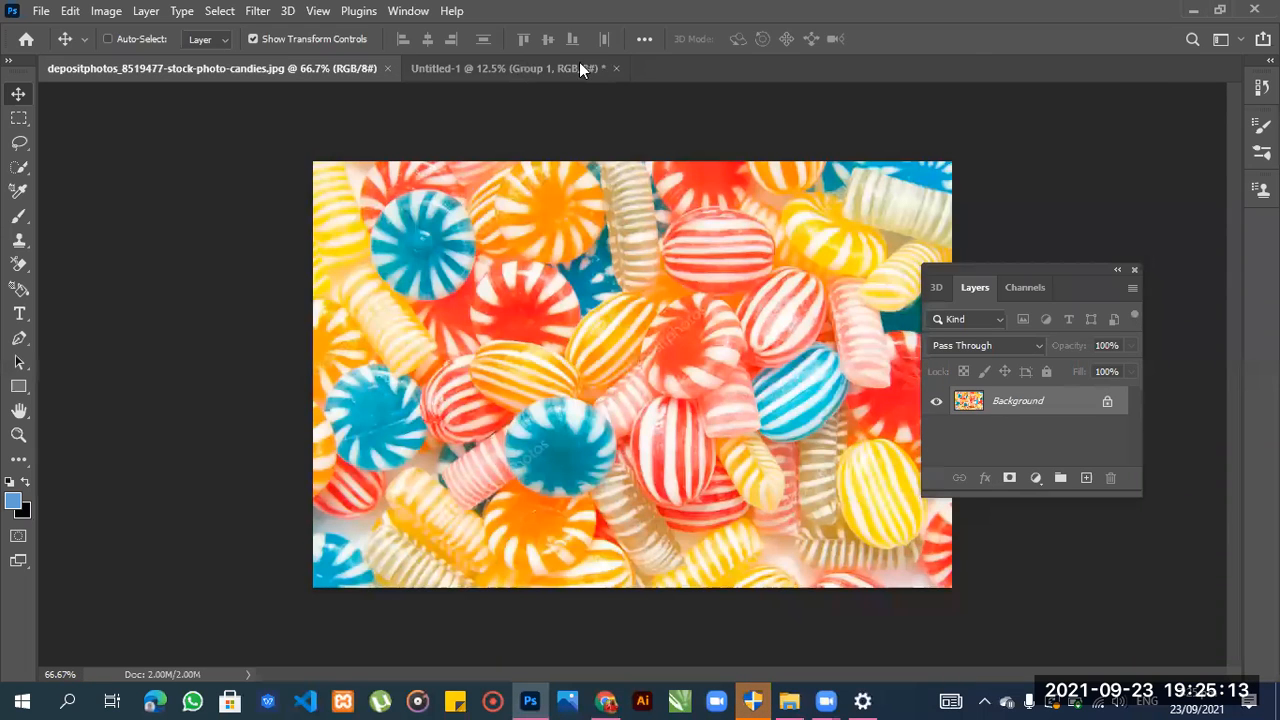
left_click(579, 68)
left_click(615, 68)
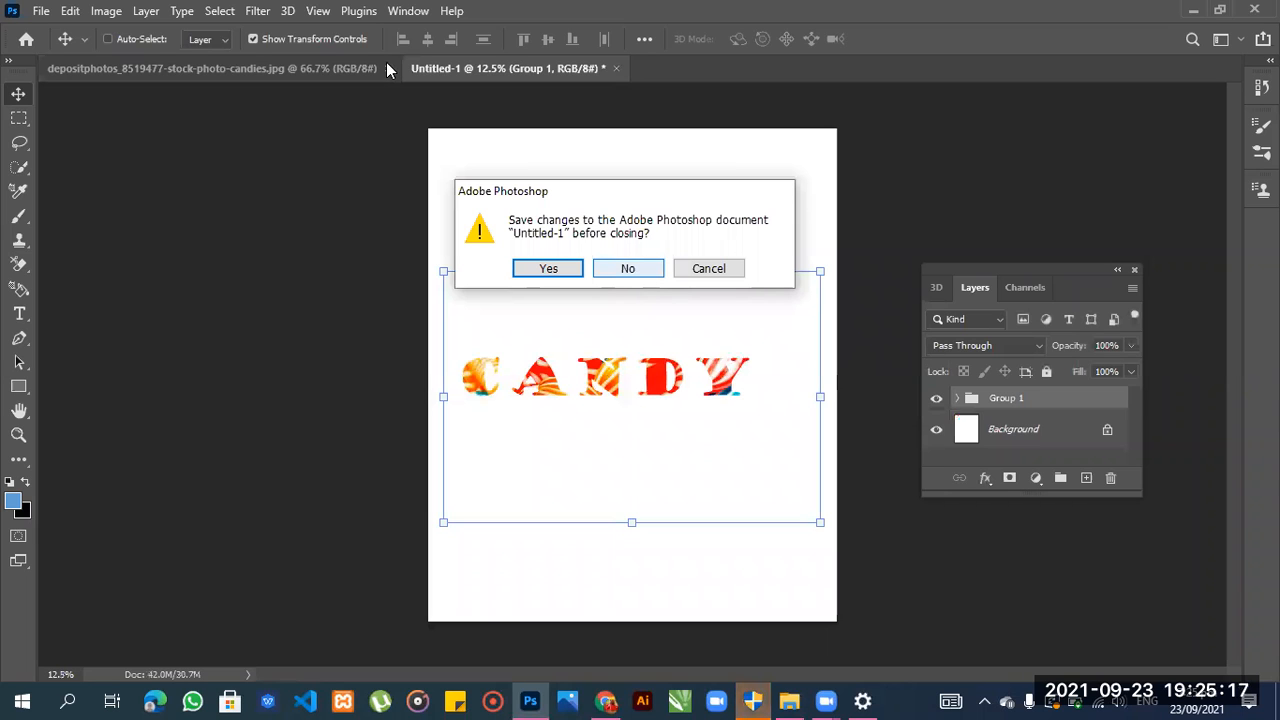
key("n")
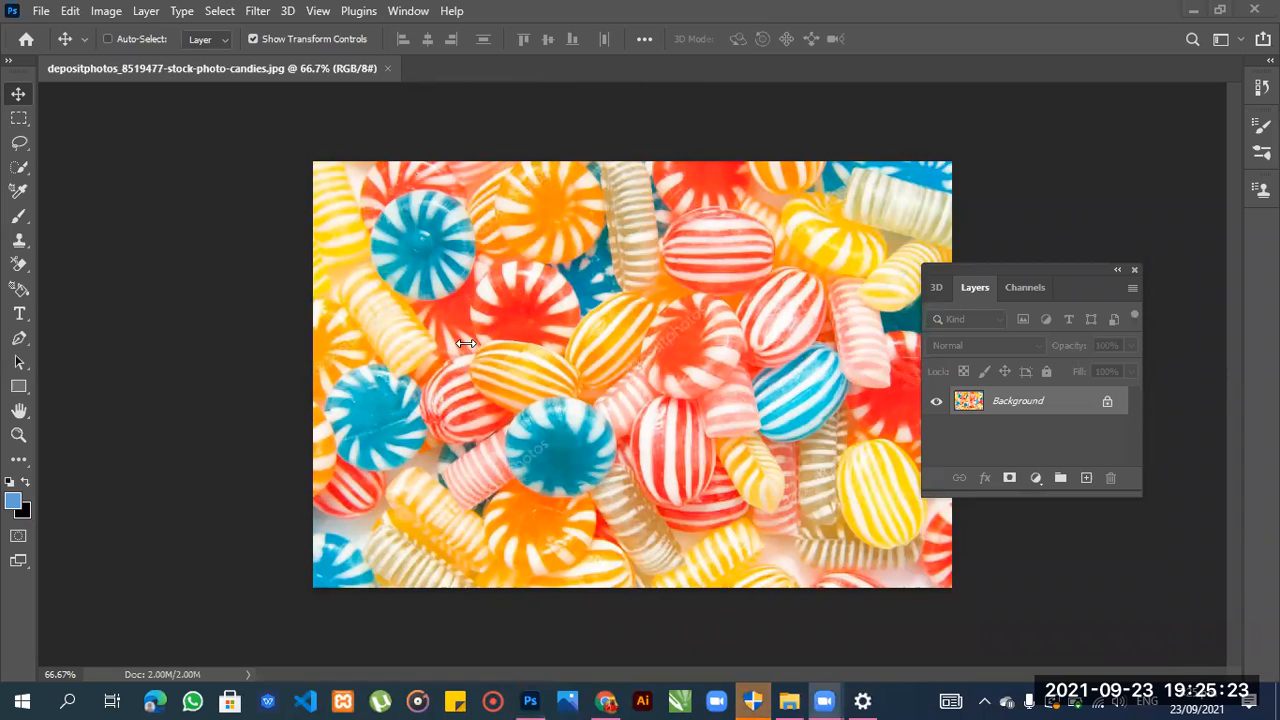
left_click(387, 68)
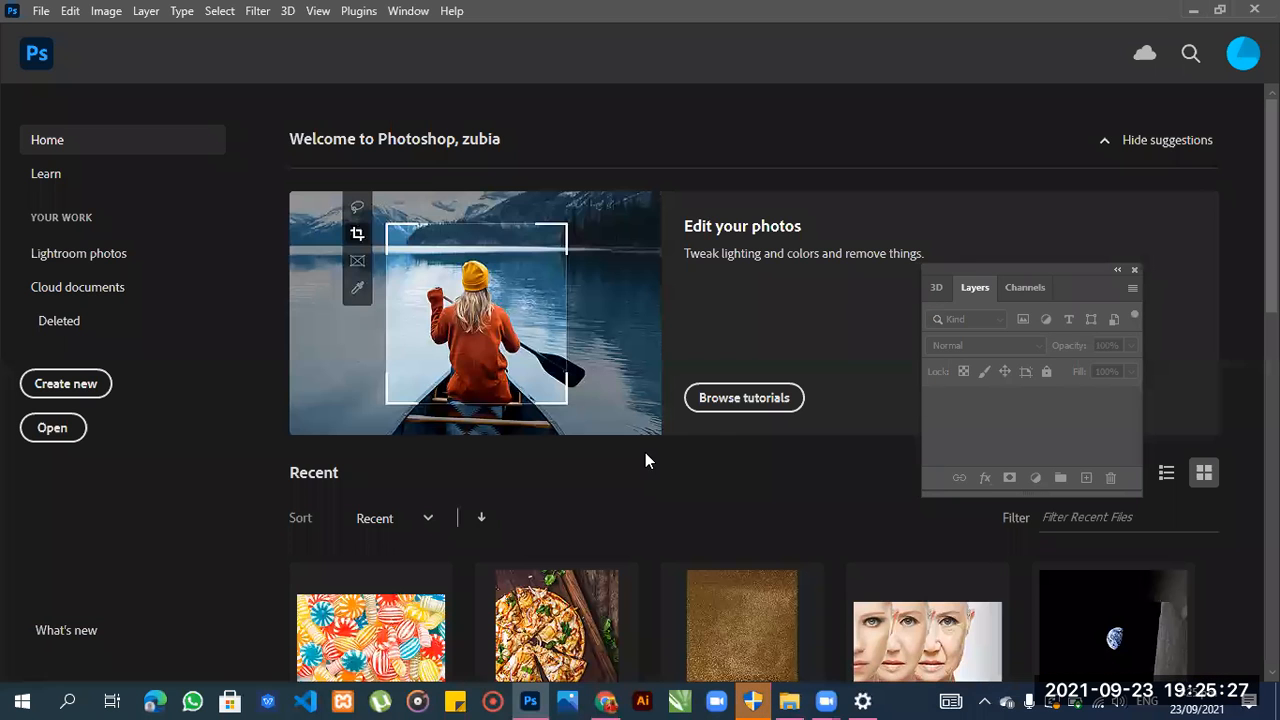
Create a 3487 x 4205 px portrait document with a white background and fill it with black at 100% opacity.
left_click(68, 383)
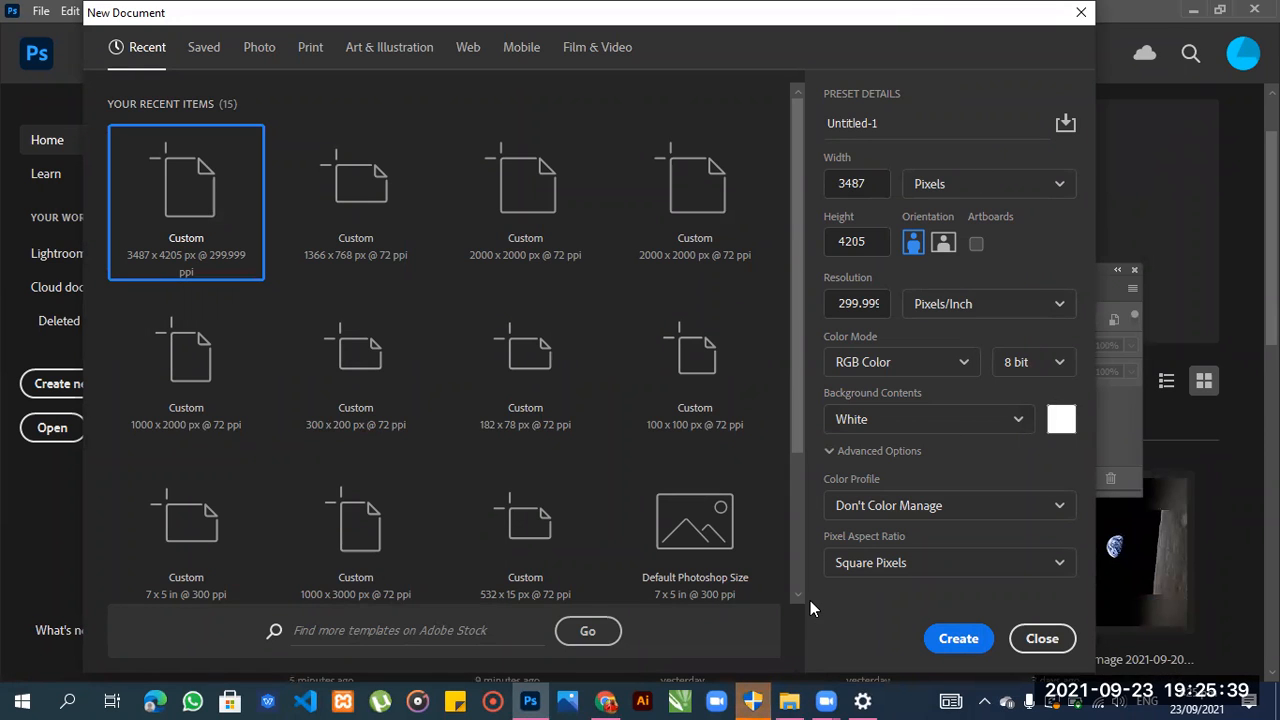
left_click(958, 641)
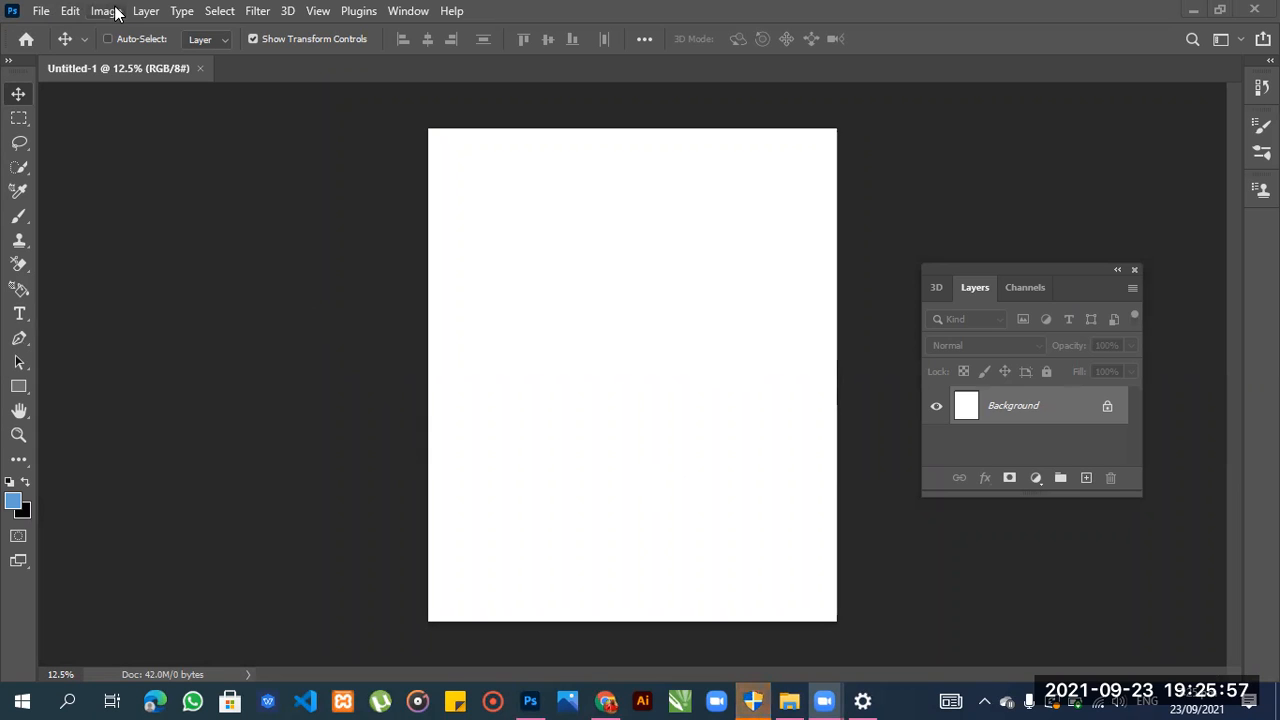
left_click(69, 11)
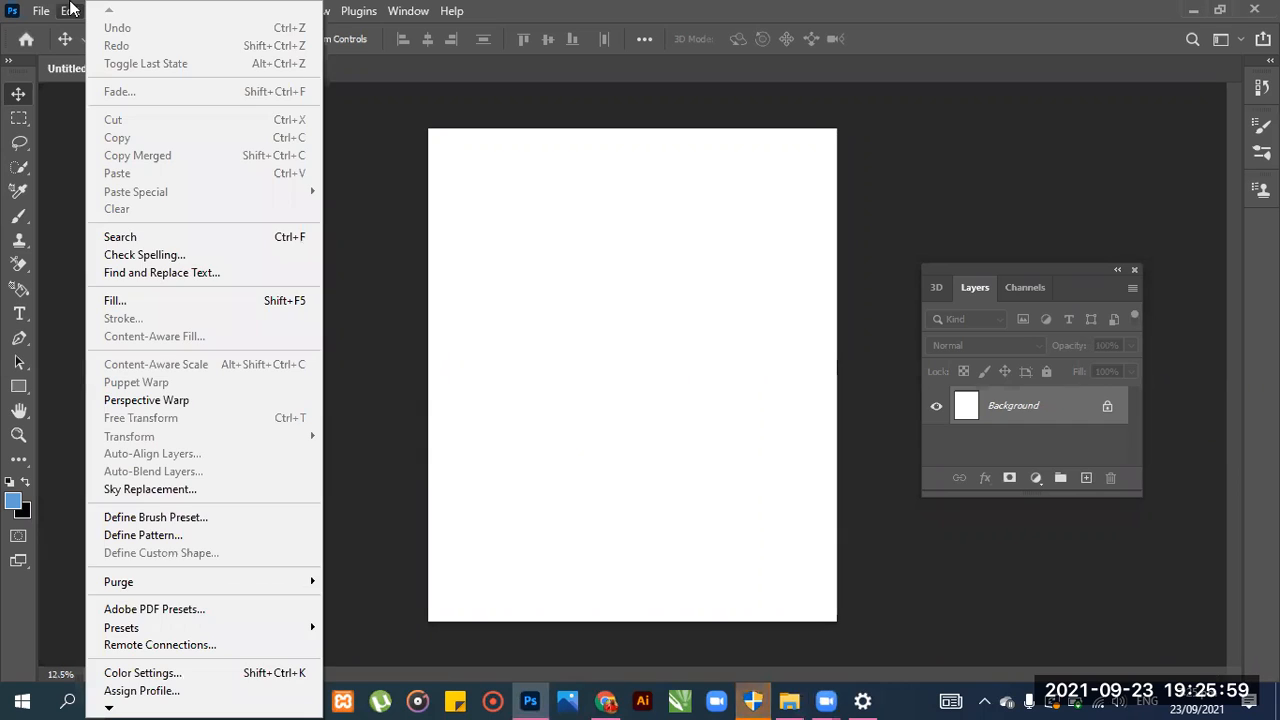
left_click(155, 302)
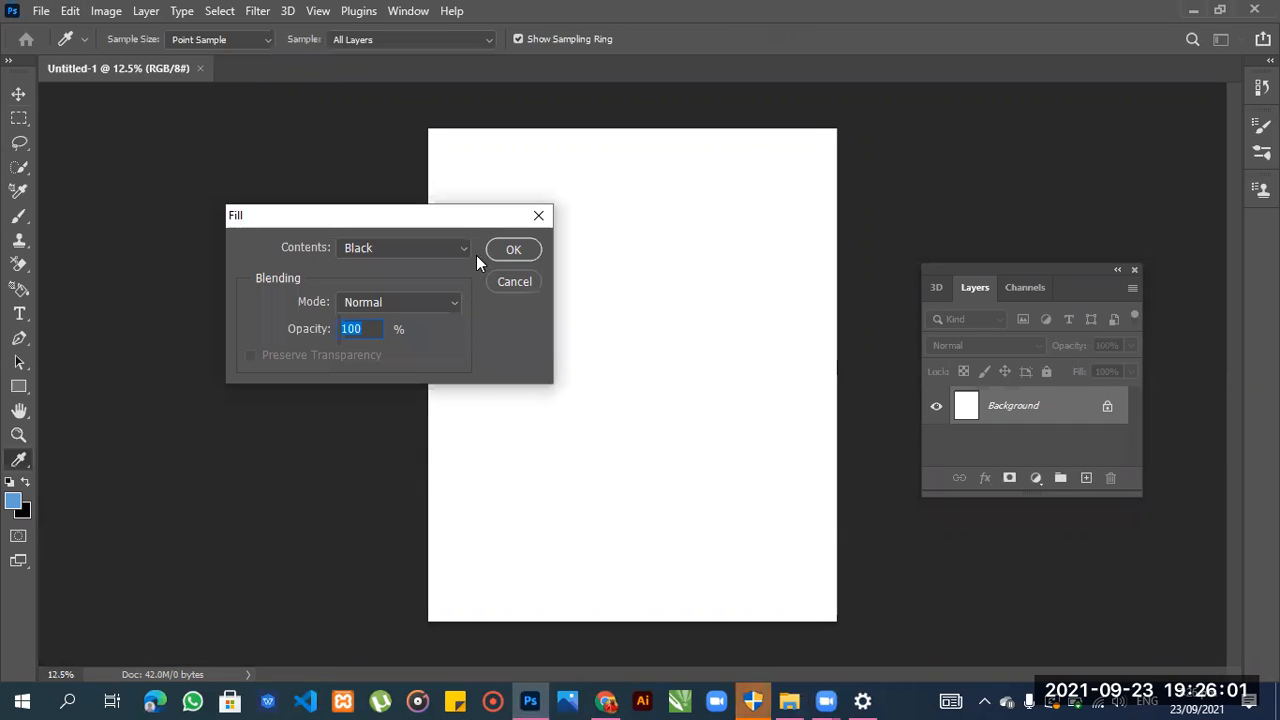
left_click(514, 250)
key("v")
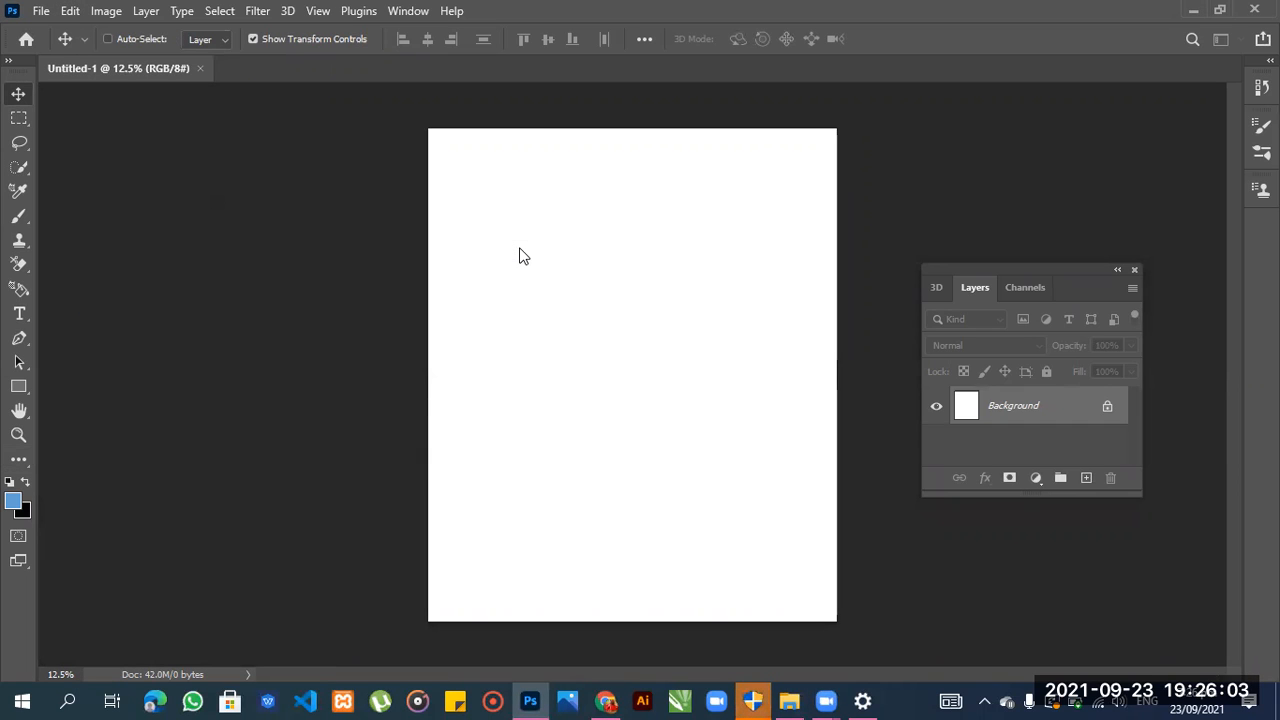
Start a text line left of centre on the black page and clear its placeholder text.
left_click(18, 315)
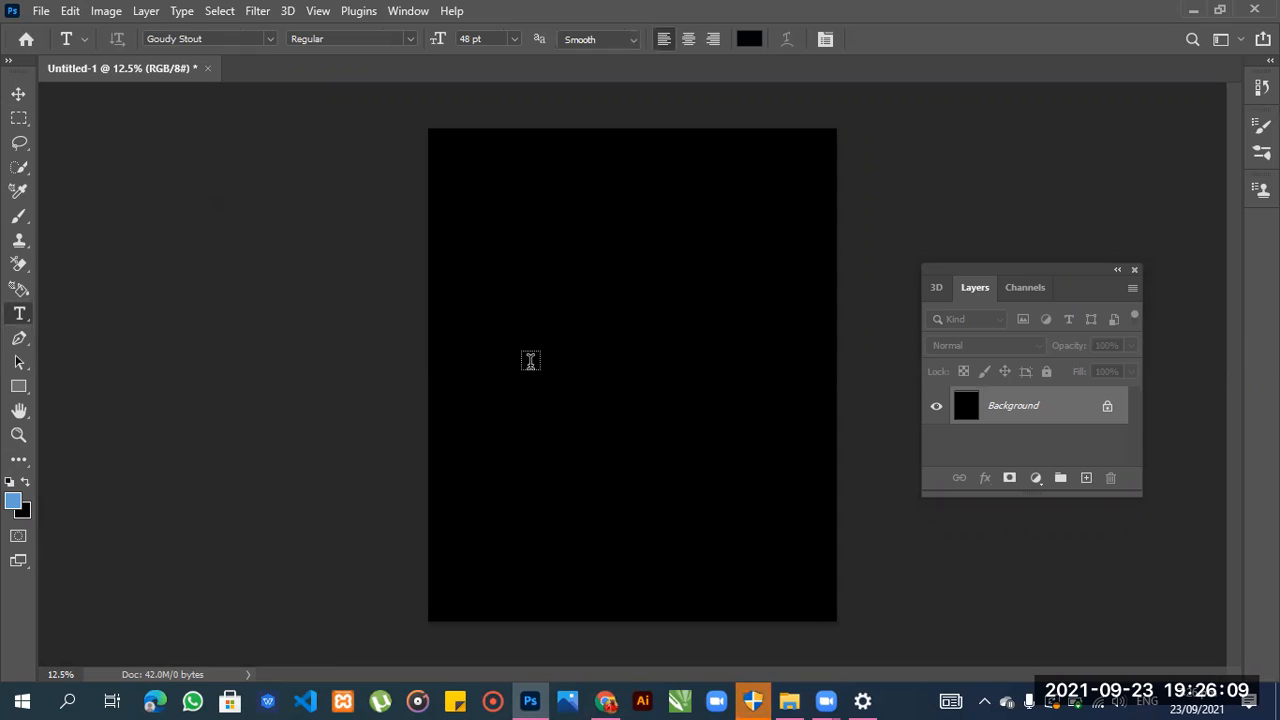
left_click(530, 360)
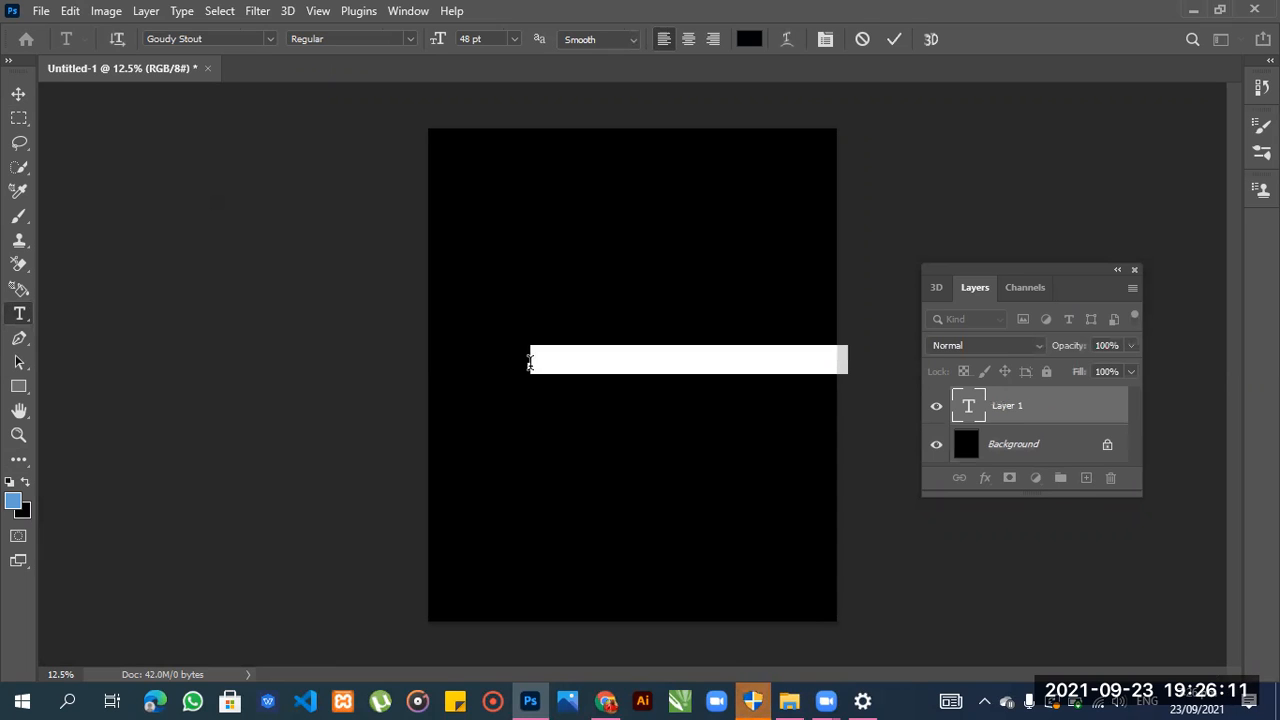
key("BackSpace")
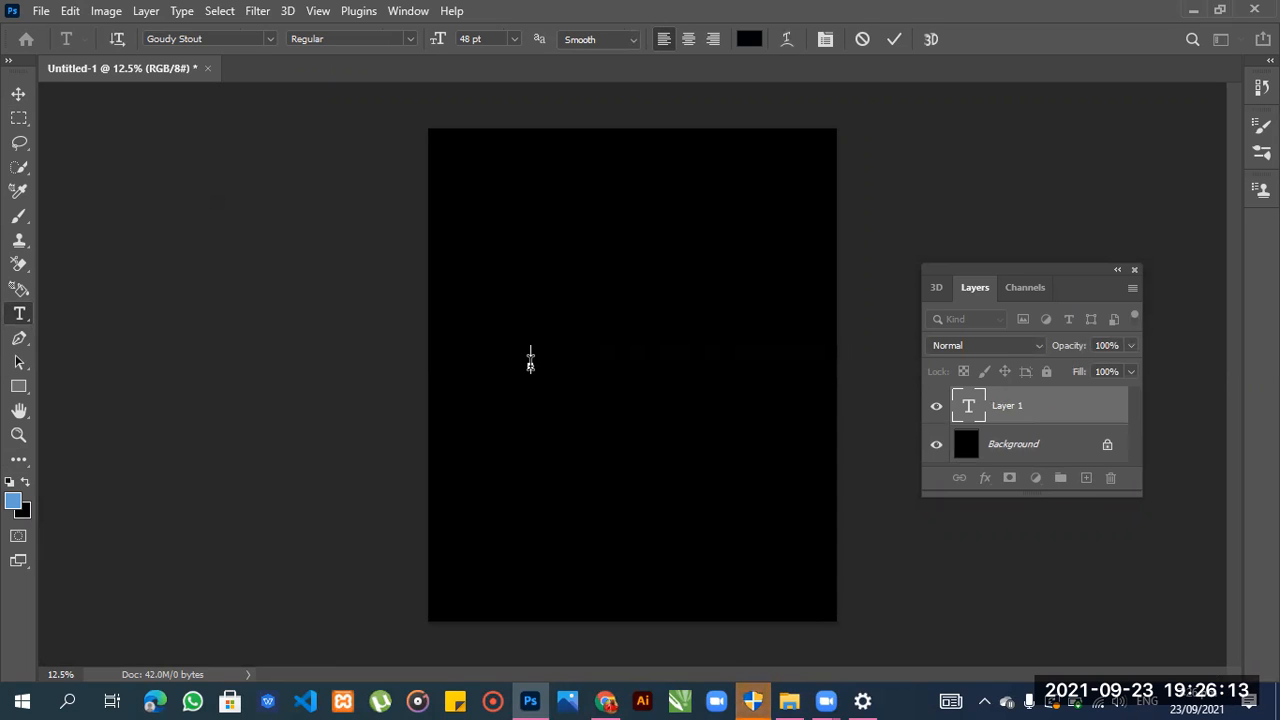
type("so")
left_click(750, 38)
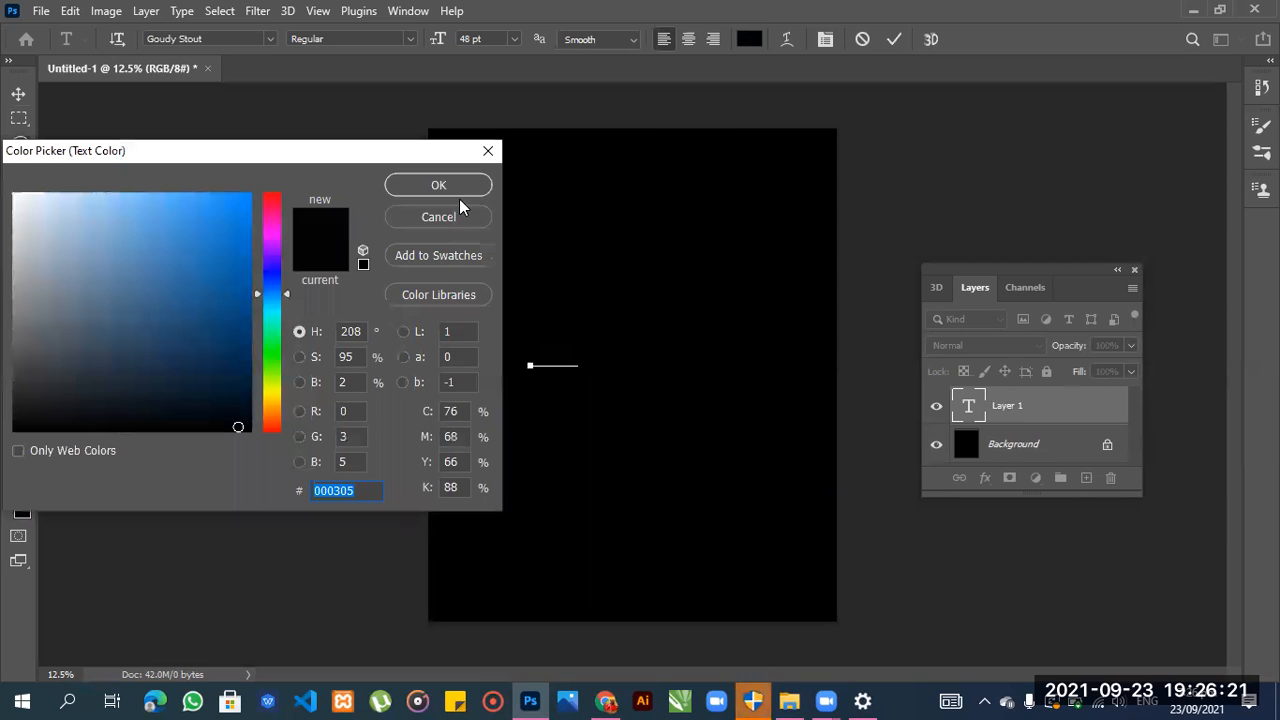
left_click(450, 186)
left_click_drag(590, 357, 483, 371)
key("BackSpace")
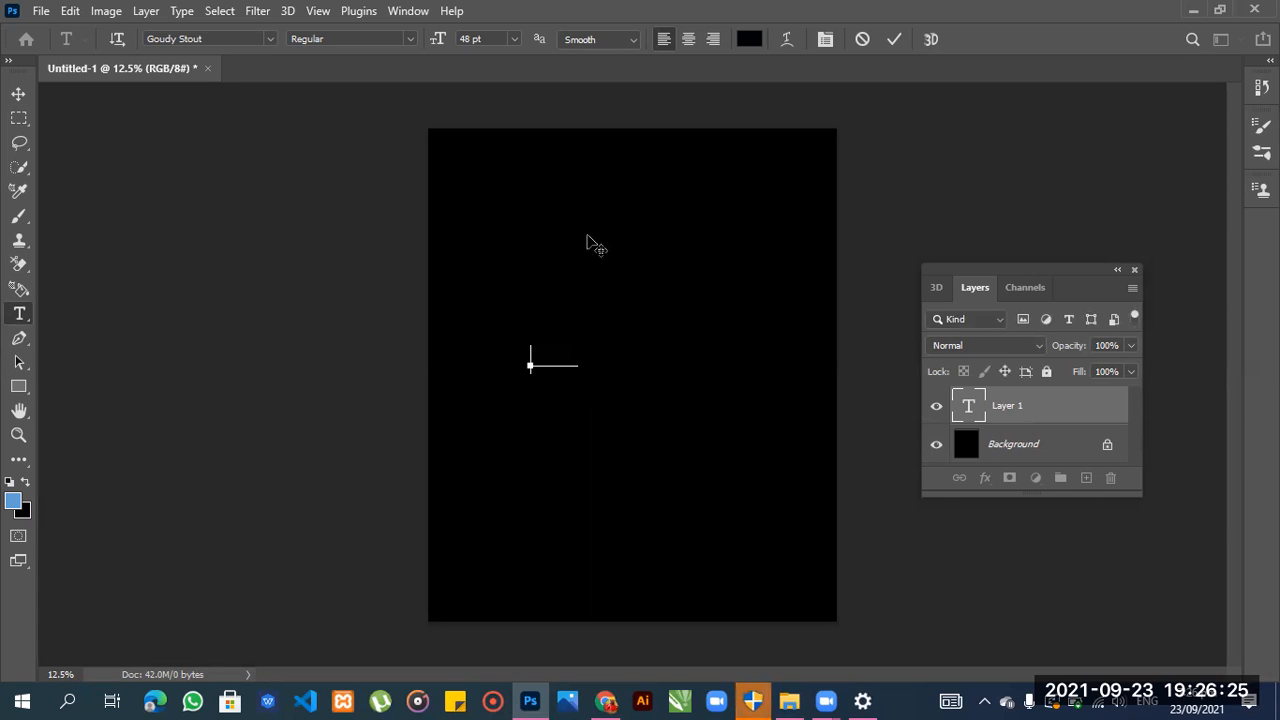
Set the text colour to near-white #f8fafb and write "3D IMAGE" on the text line.
left_click(749, 39)
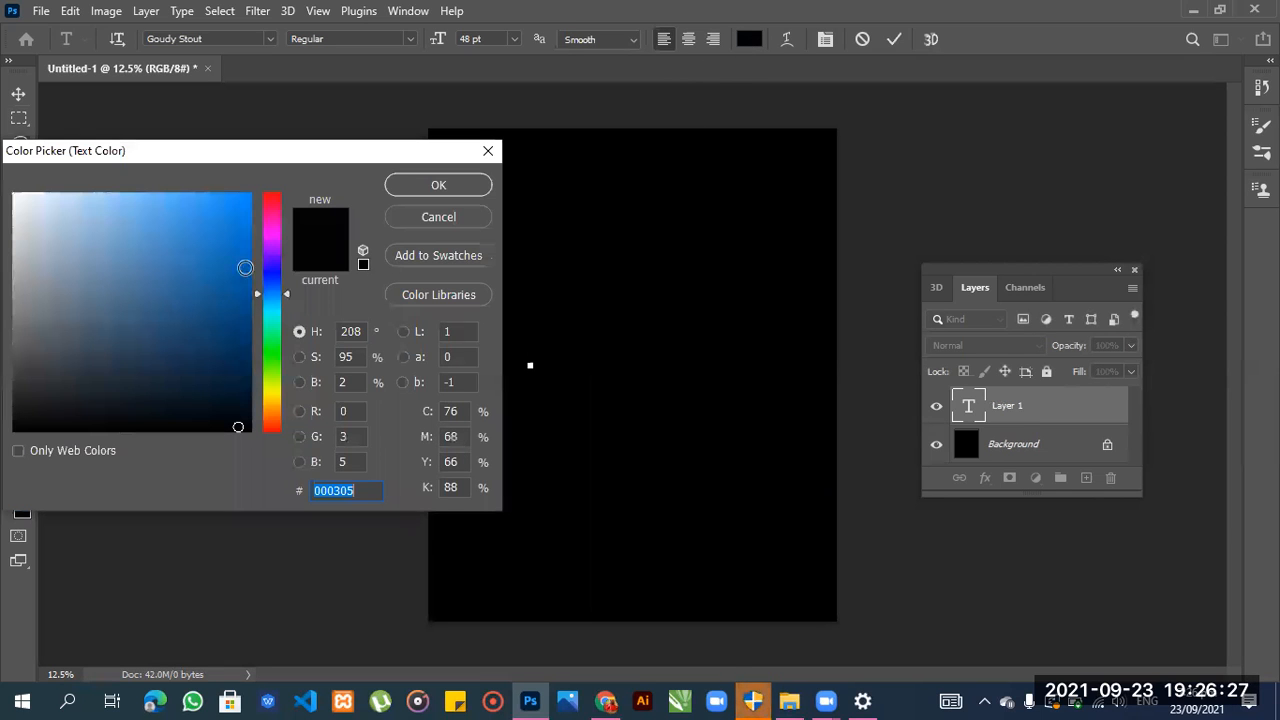
left_click(15, 196)
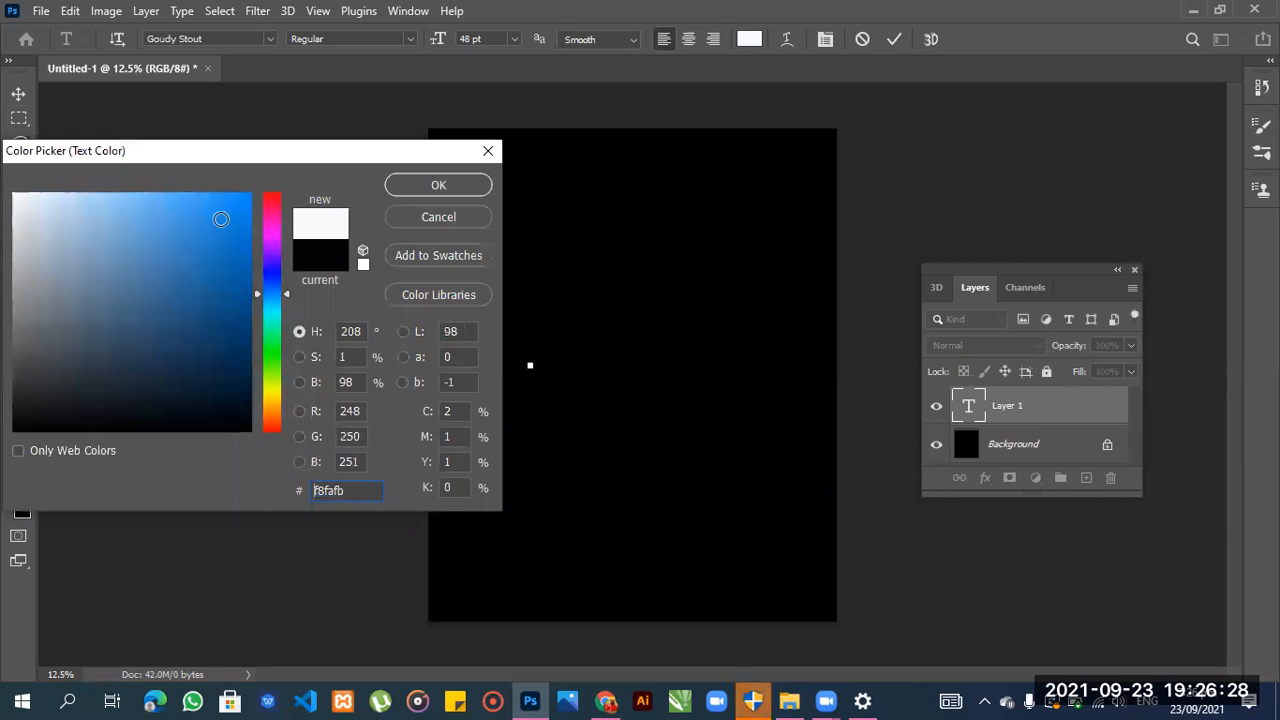
left_click(440, 186)
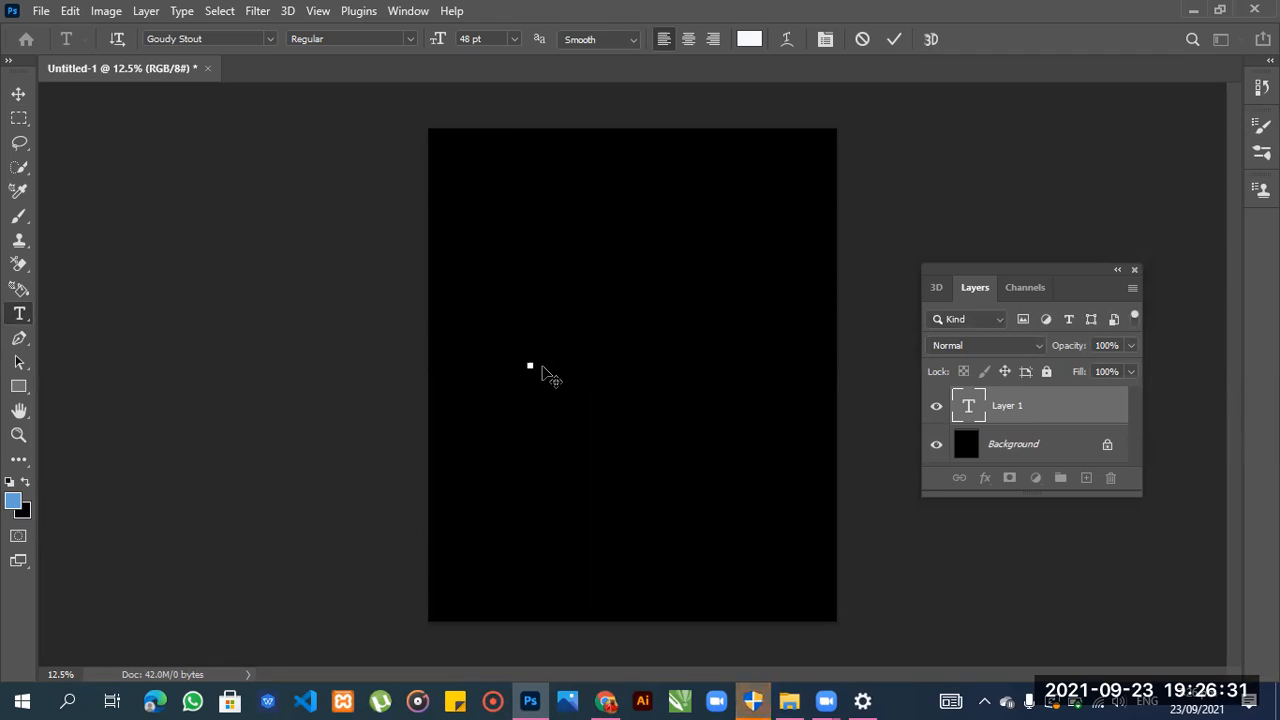
type("3D ")
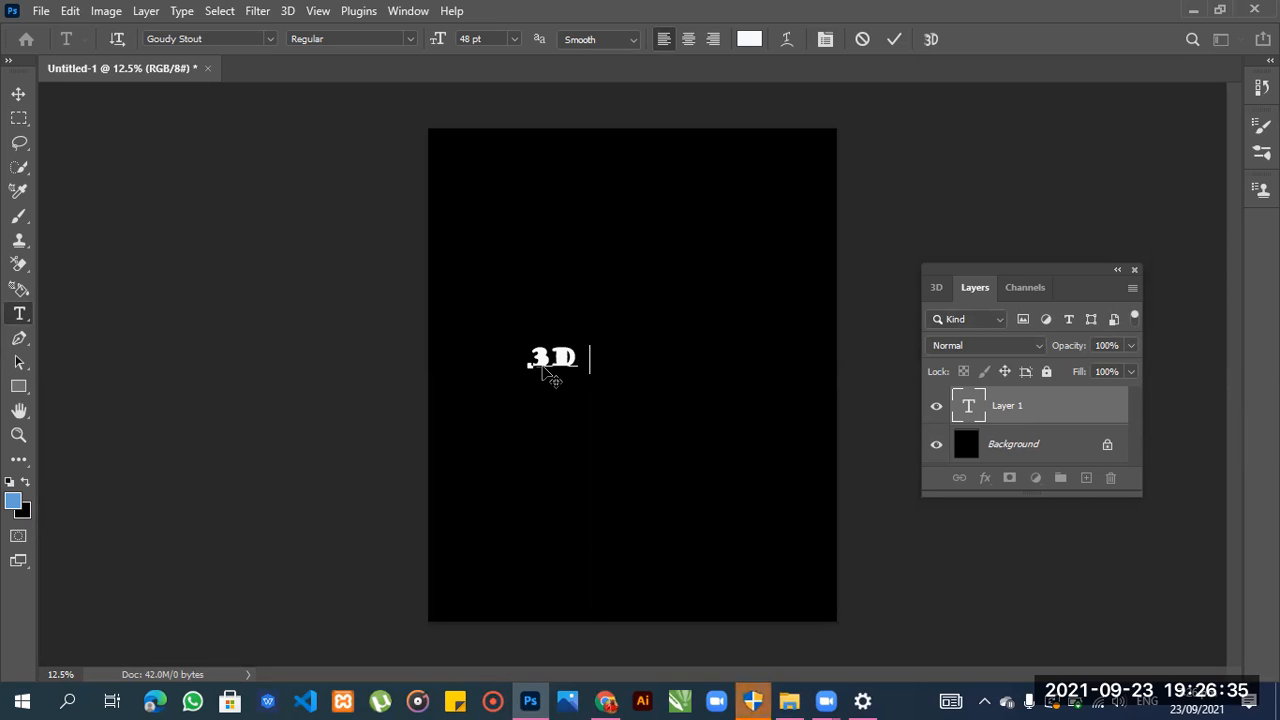
type("IMAGE")
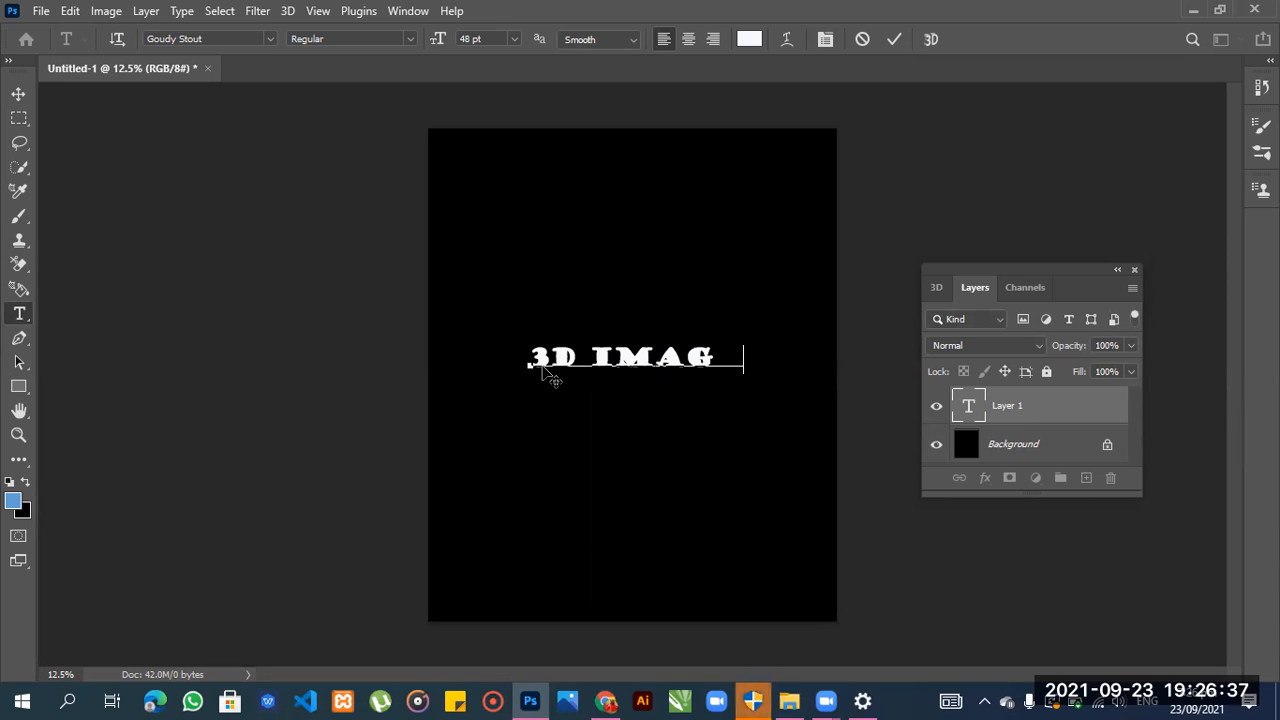
Try to change the 3D IMAGE text's font to a Atmospheric.
left_click(270, 38)
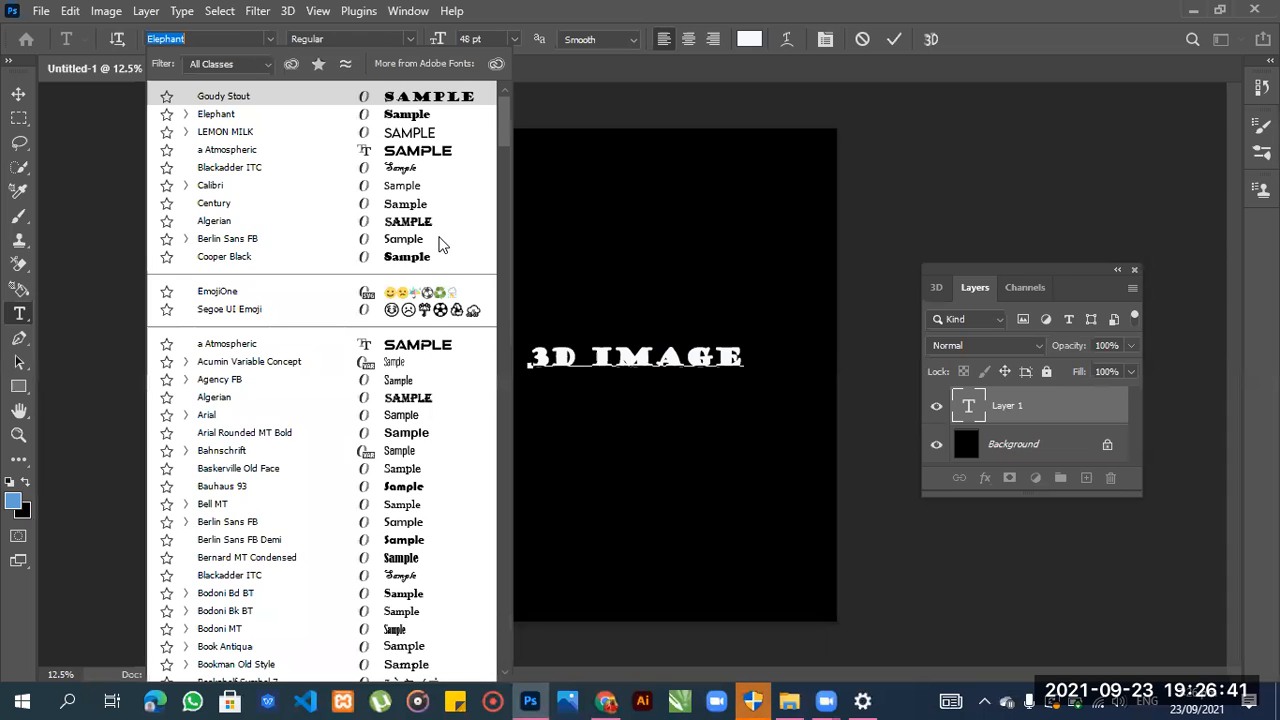
key("Down")
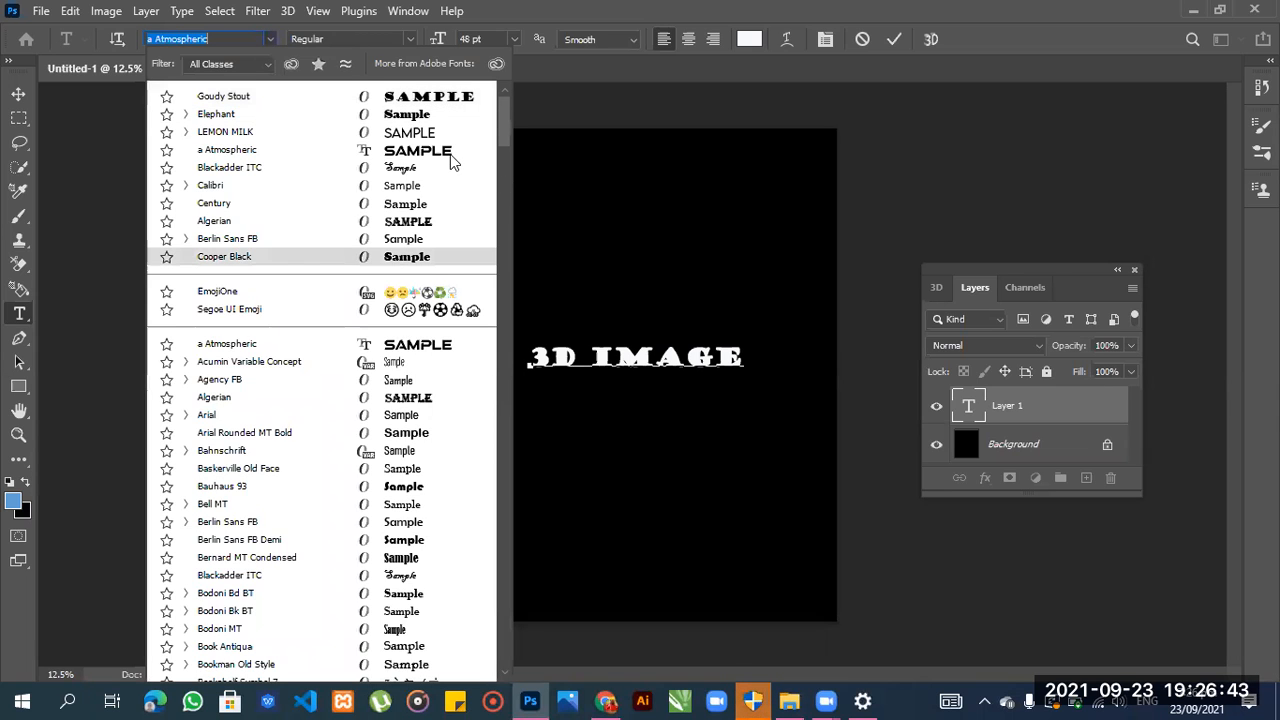
left_click(450, 152)
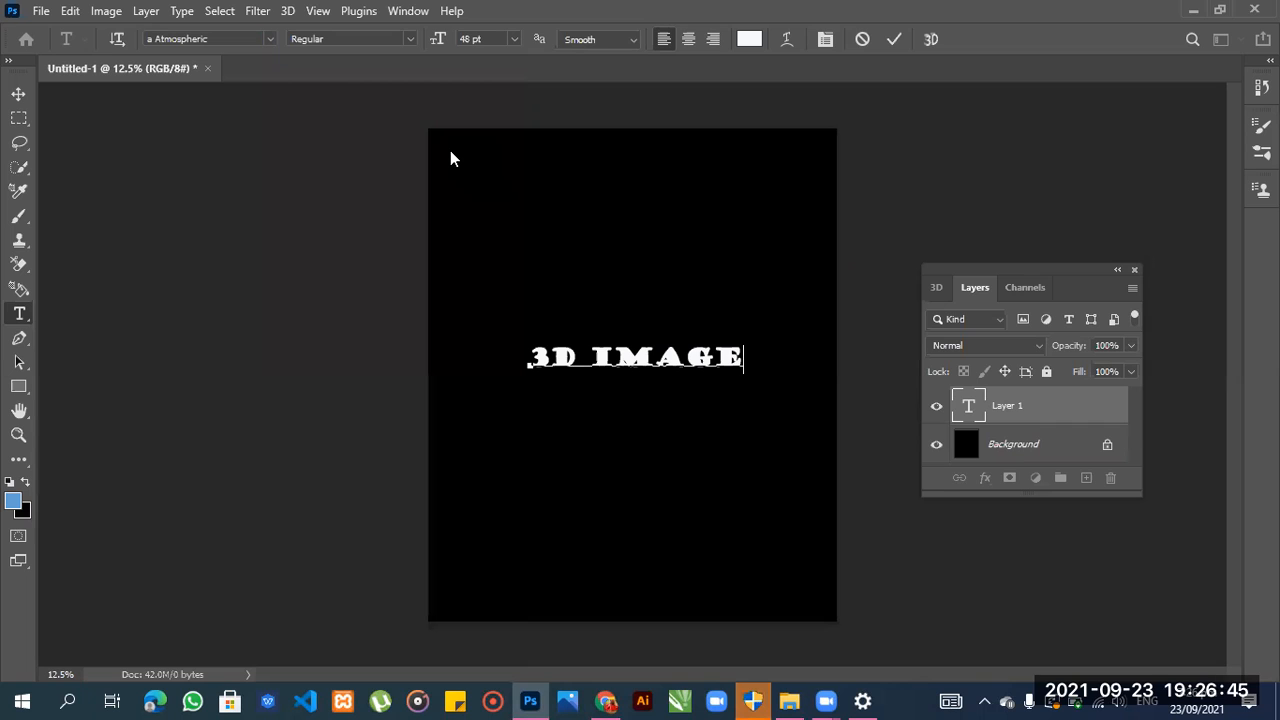
Select the whole 3D IMAGE text and change its font to LEMON MILK.
left_click_drag(744, 357, 480, 384)
left_click(268, 39)
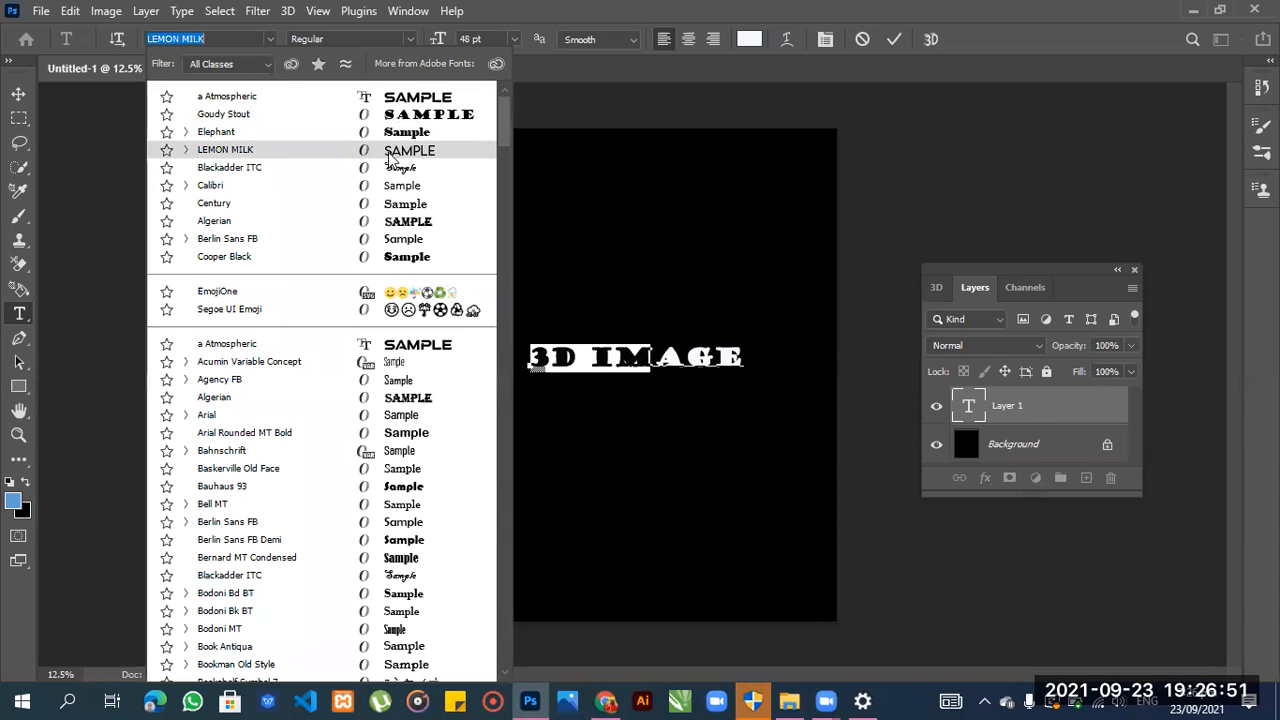
key("Escape")
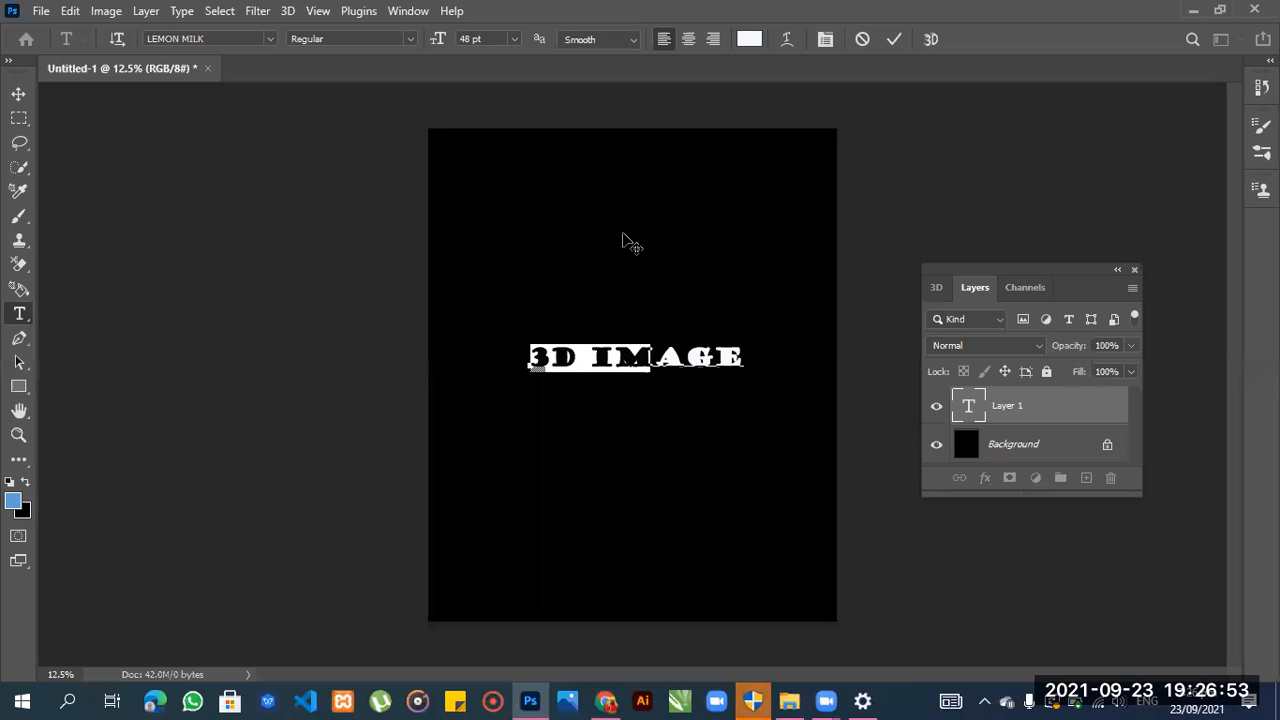
Scale the 3D IMAGE text proportionally to about 280% and place it at mid-height, slightly right of the page's centre.
left_click(18, 93)
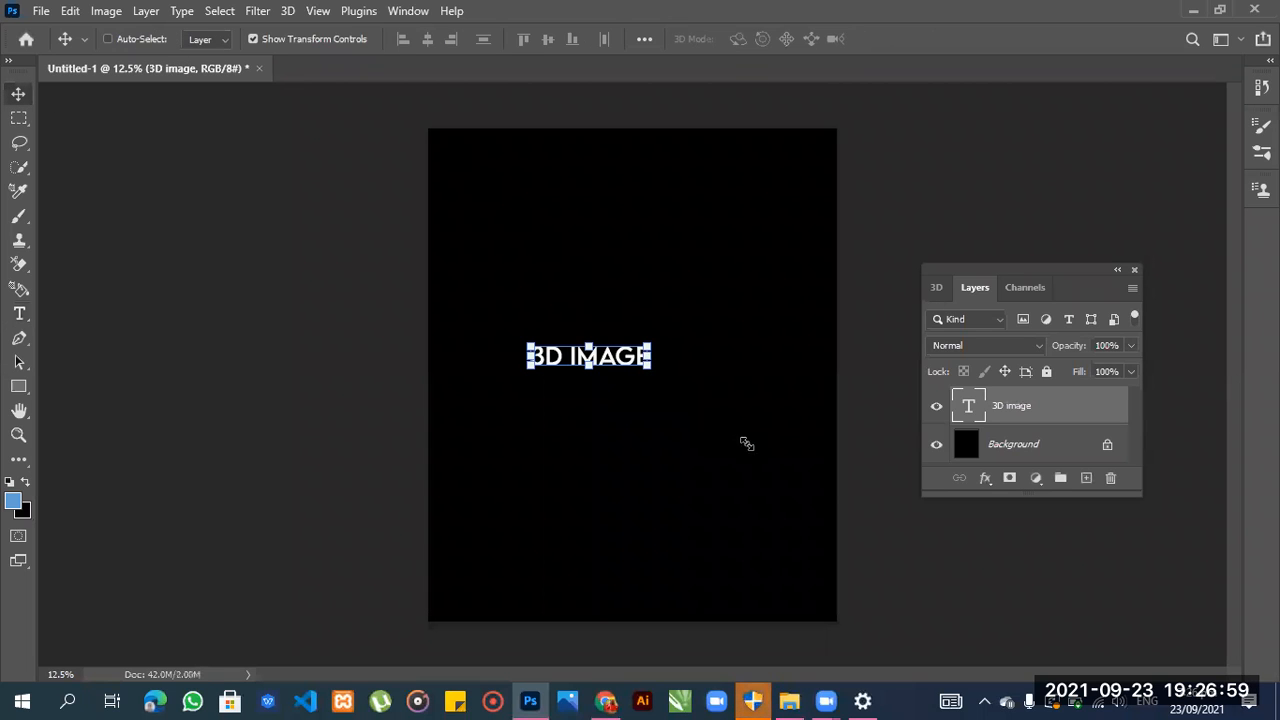
left_click_drag(754, 451, 624, 395)
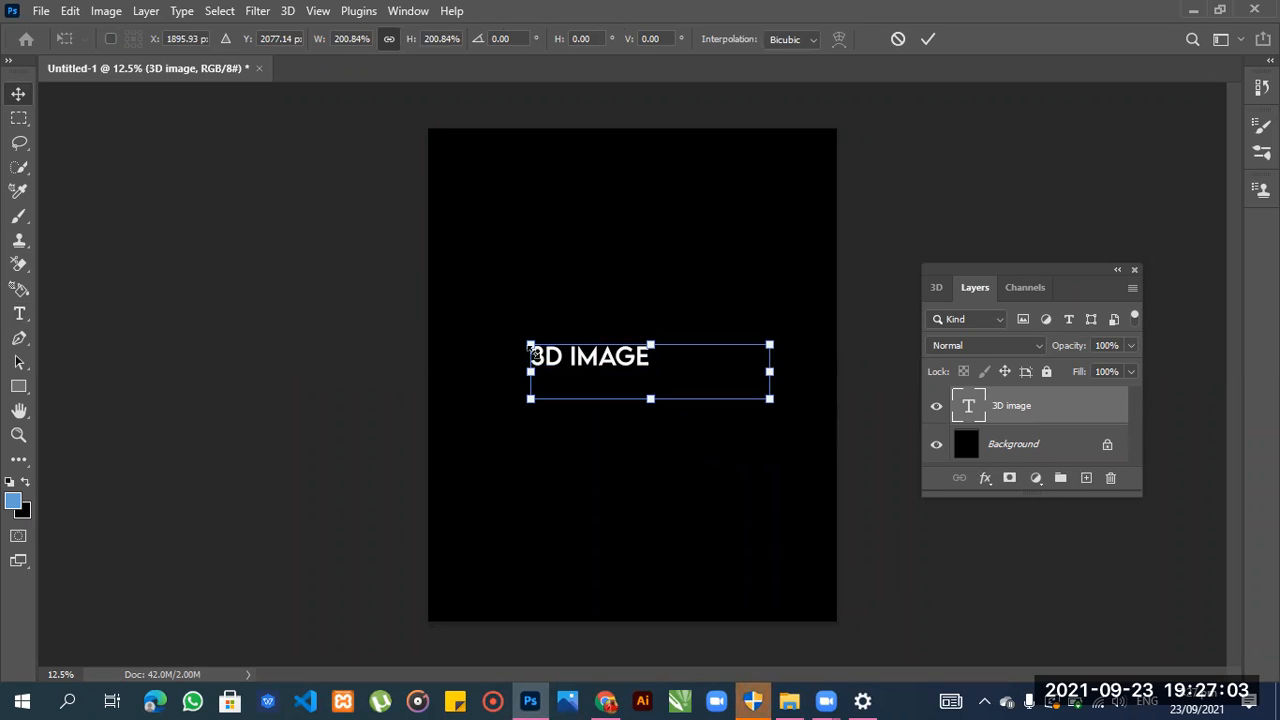
left_click_drag(530, 344, 442, 287)
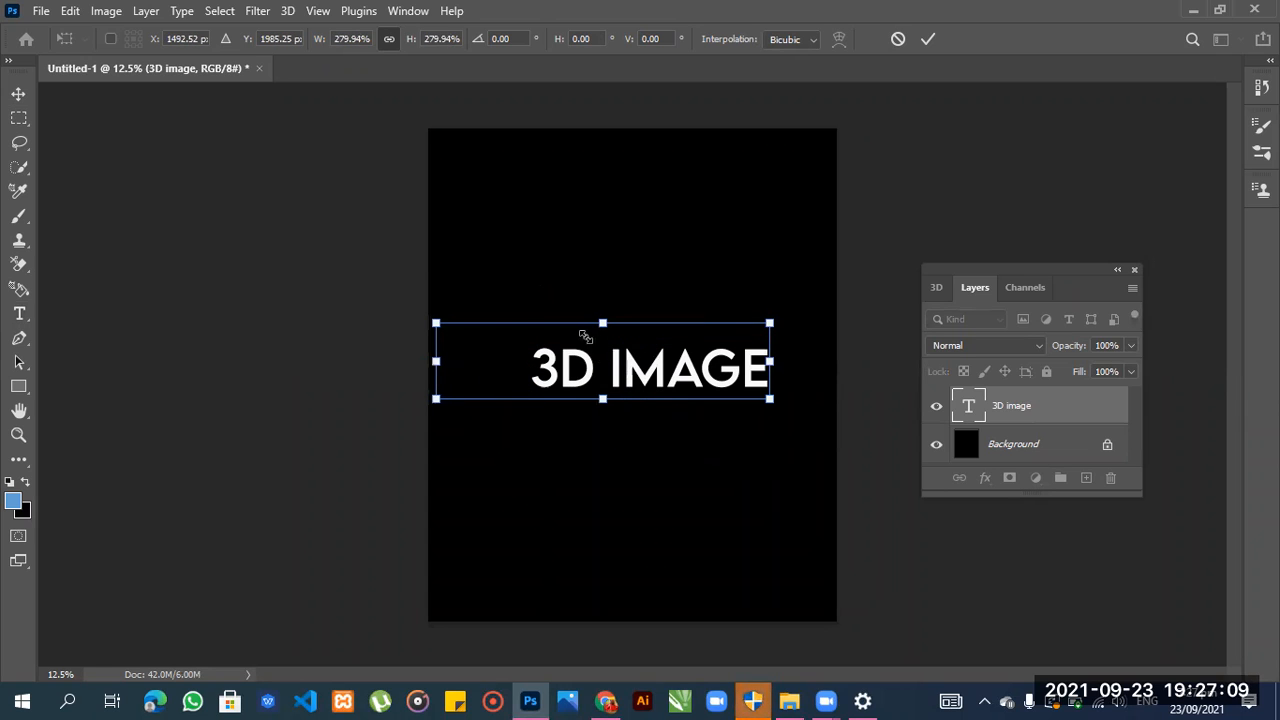
left_click_drag(619, 349, 628, 358)
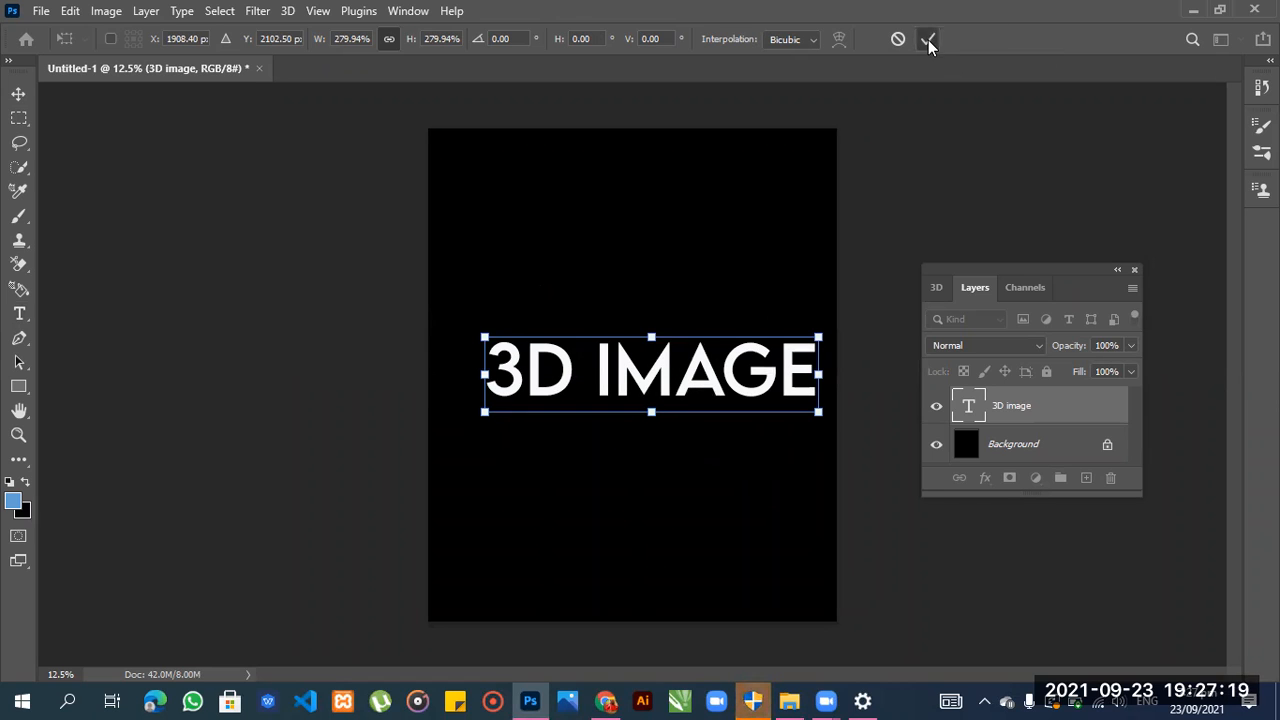
left_click(928, 40)
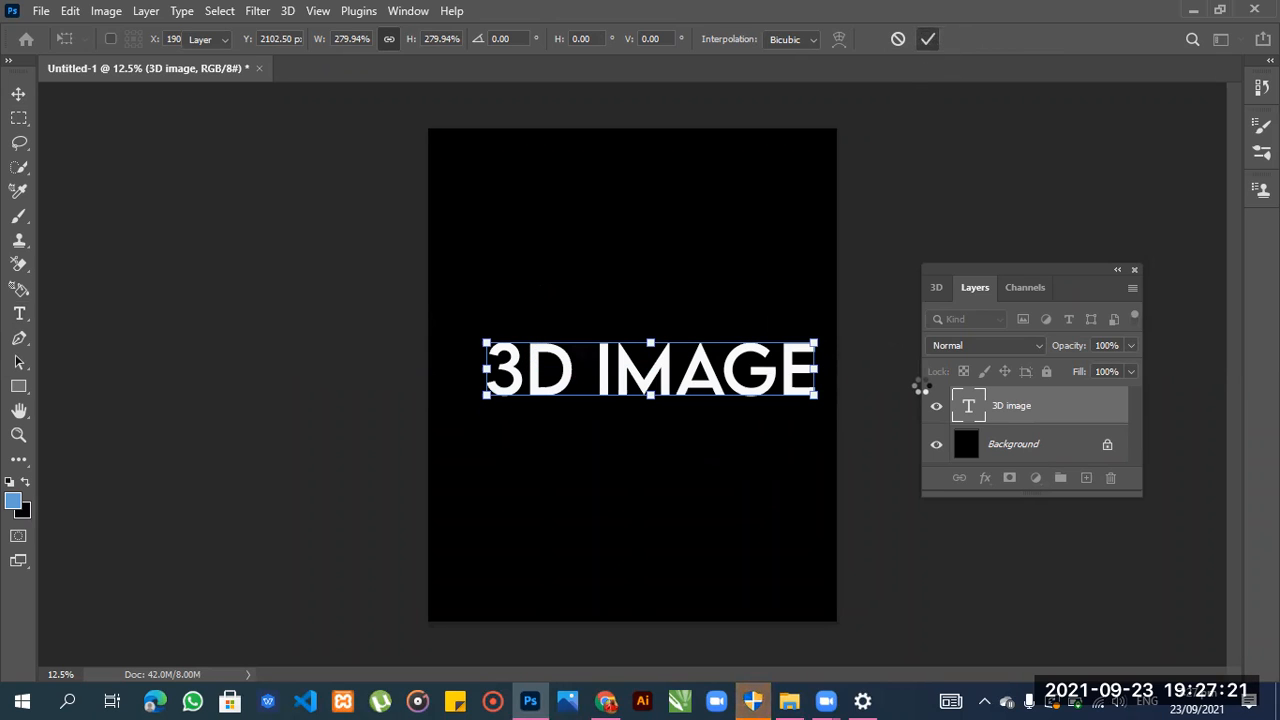
Create a new 3D extrusion from the 3D IMAGE text layer.
right_click(1080, 400)
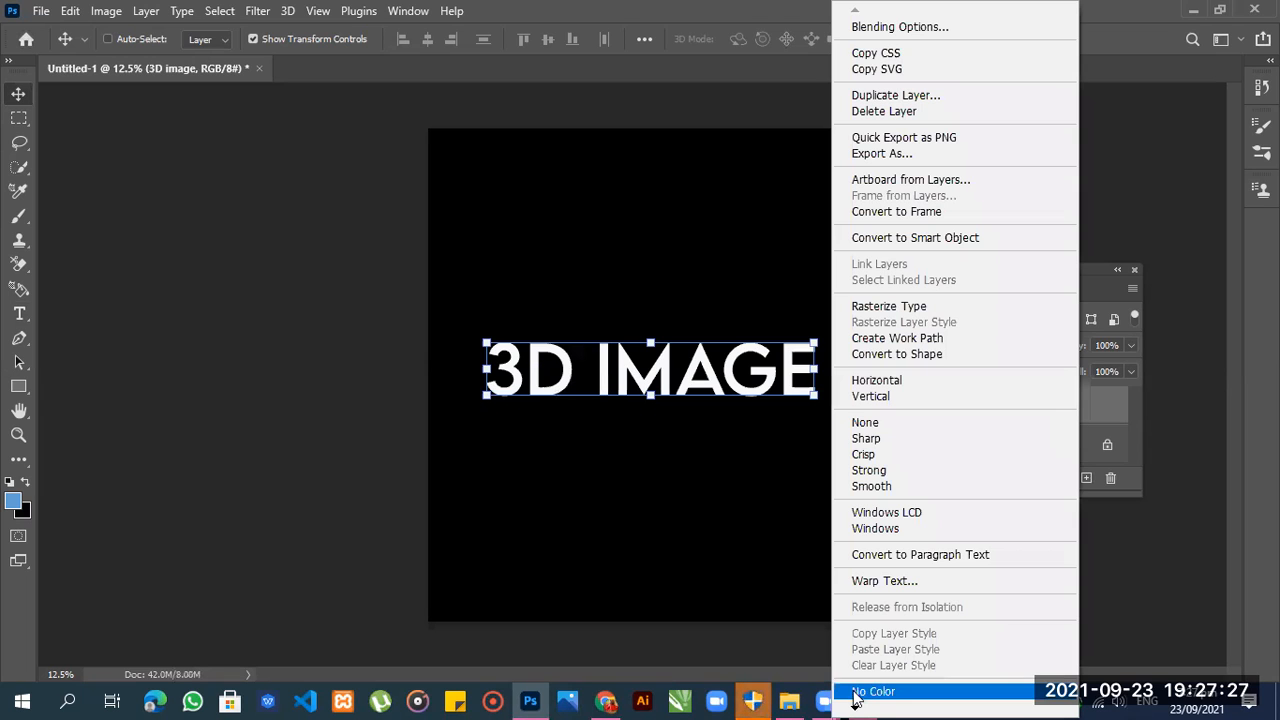
mouse_move(855, 704)
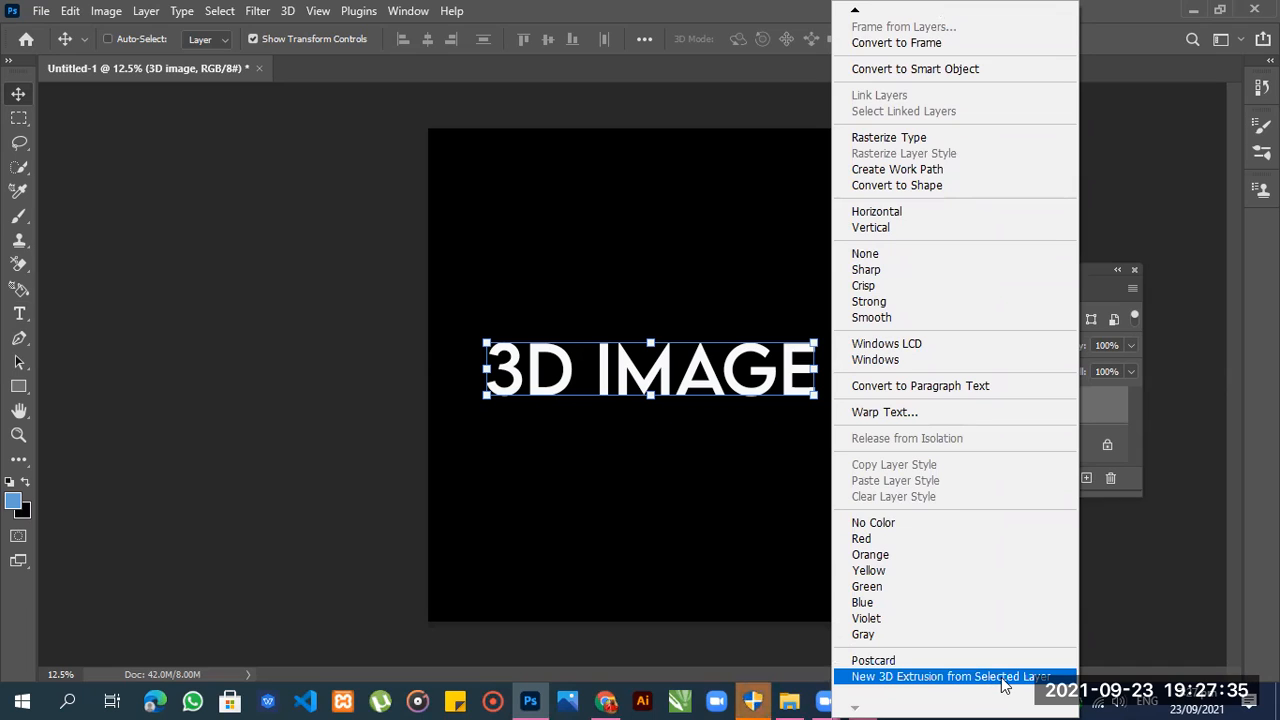
left_click(968, 677)
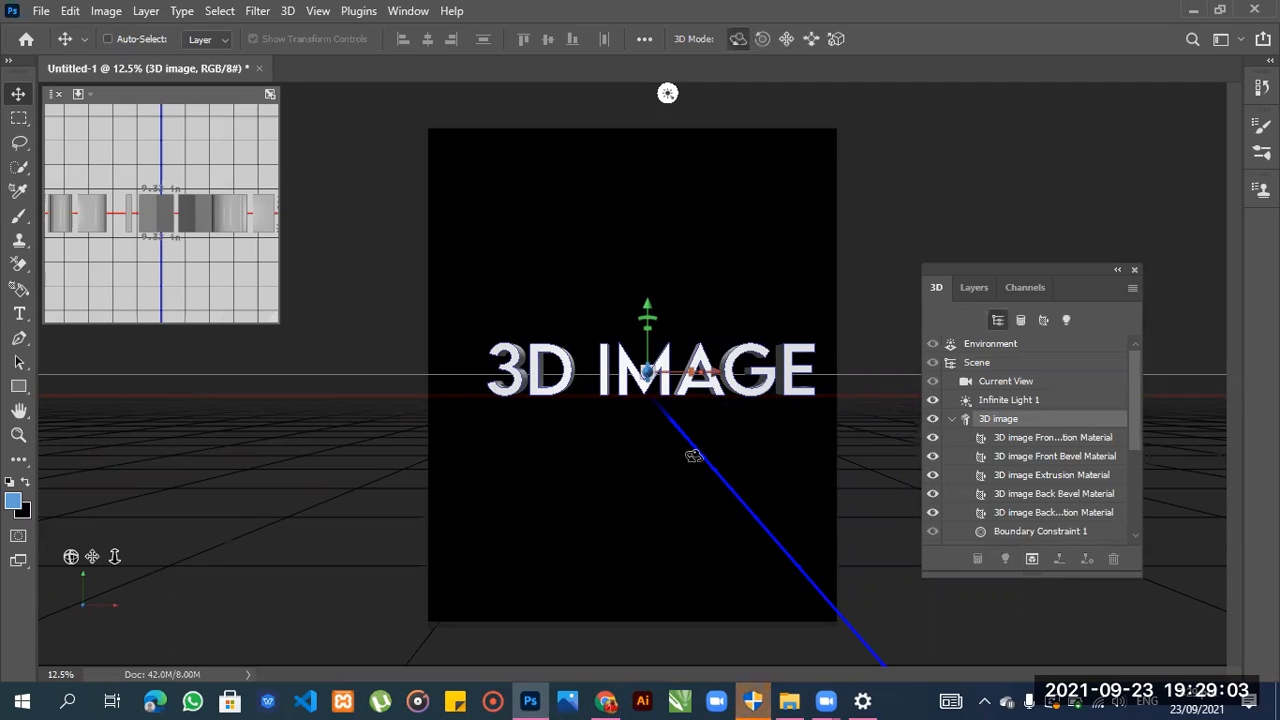
Examine the extruded text's front inflation, front bevel, extrusion, back bevel and back inflation materials in the 3D scene.
mouse_move(1134, 435)
left_mouse_down()
mouse_move(1134, 448)
mouse_move(1136, 424)
mouse_move(1136, 456)
left_mouse_up()
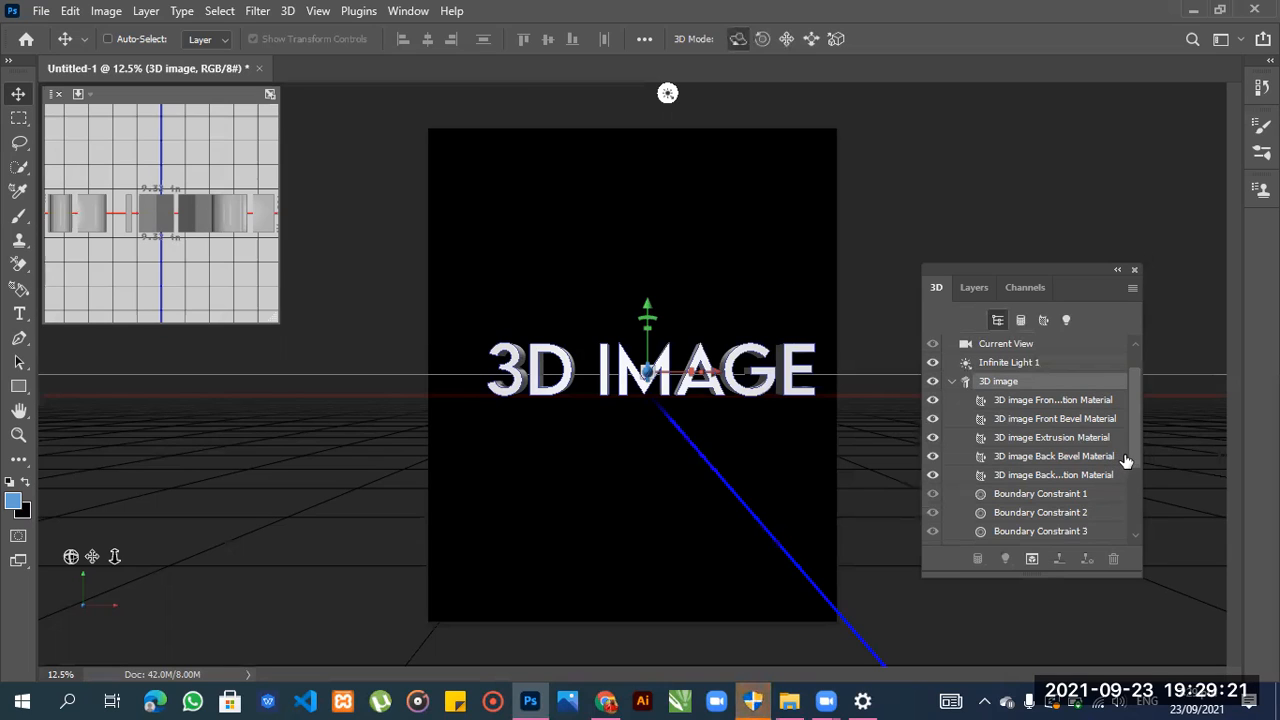
left_click(1070, 401)
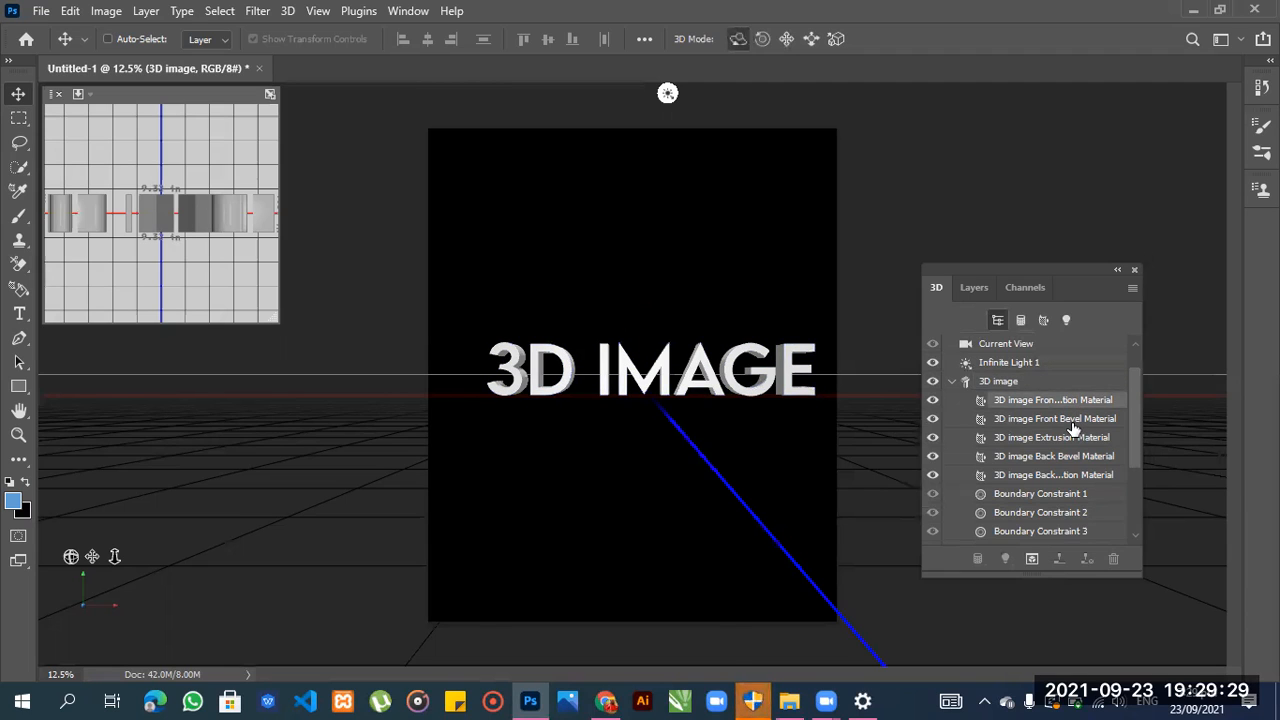
left_click(1072, 420)
left_click(1072, 440)
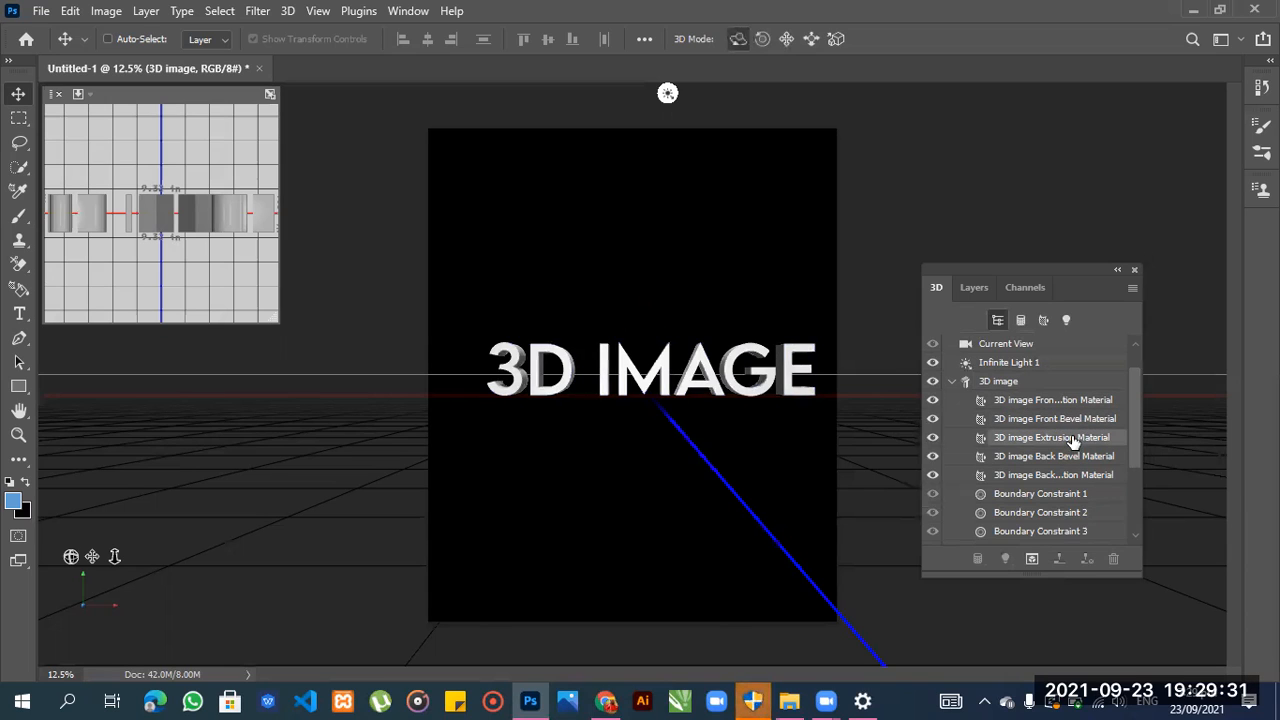
left_click(1038, 420)
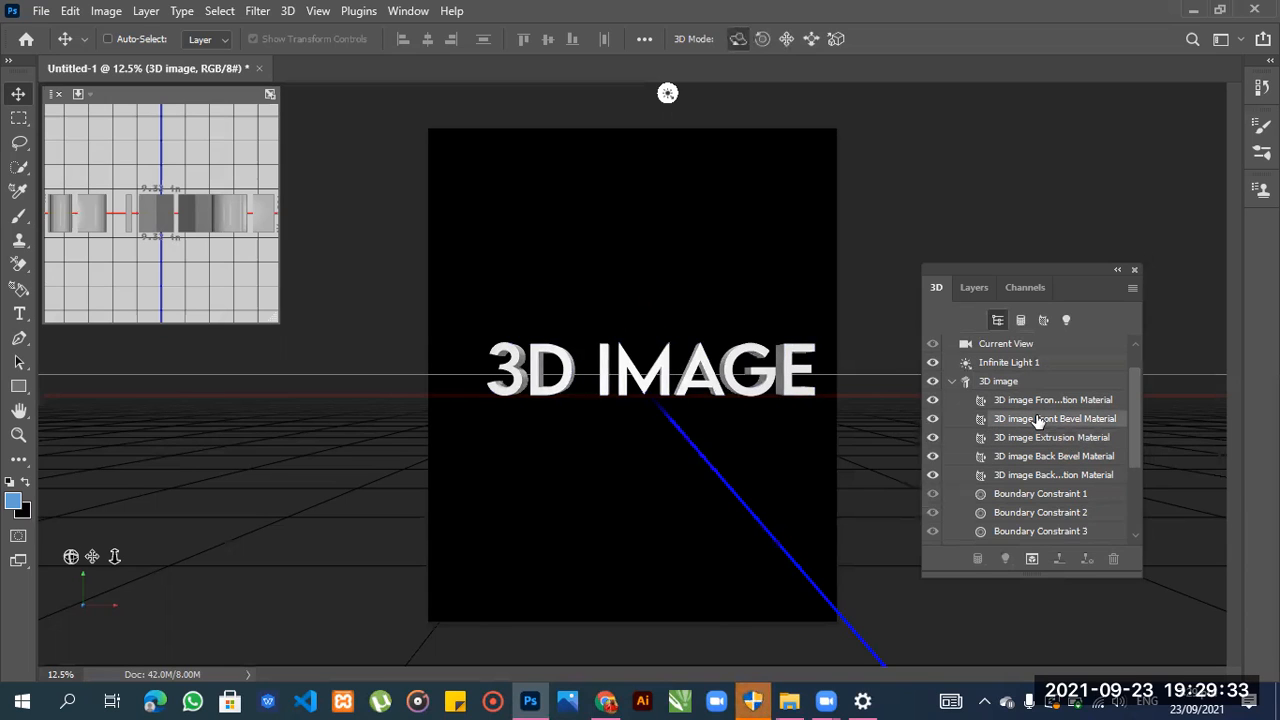
left_click(1046, 386)
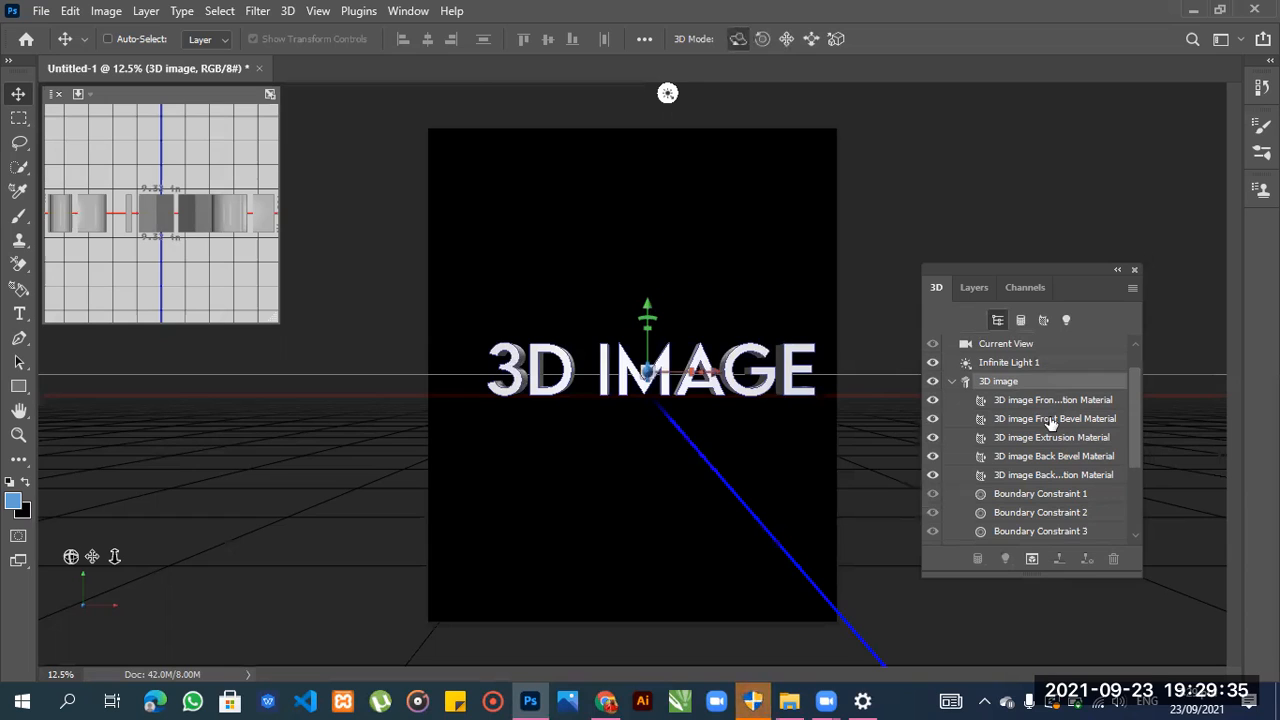
left_click(1050, 422)
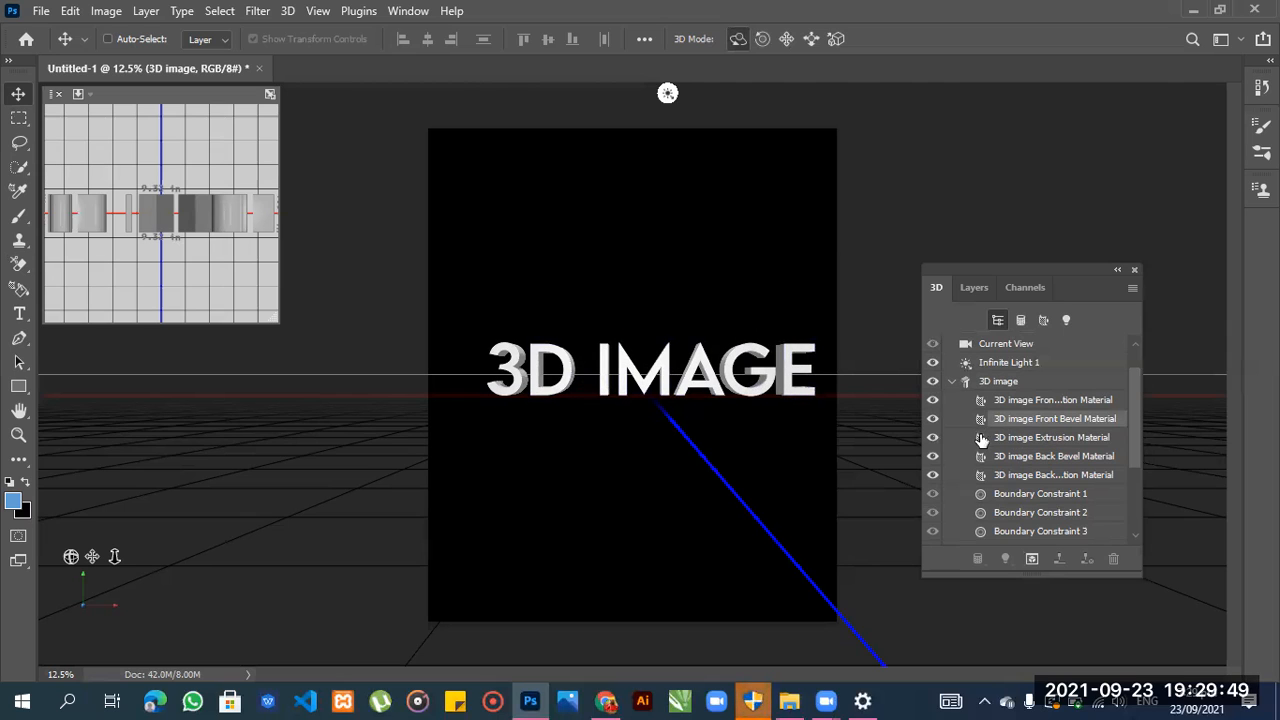
left_click(1066, 438)
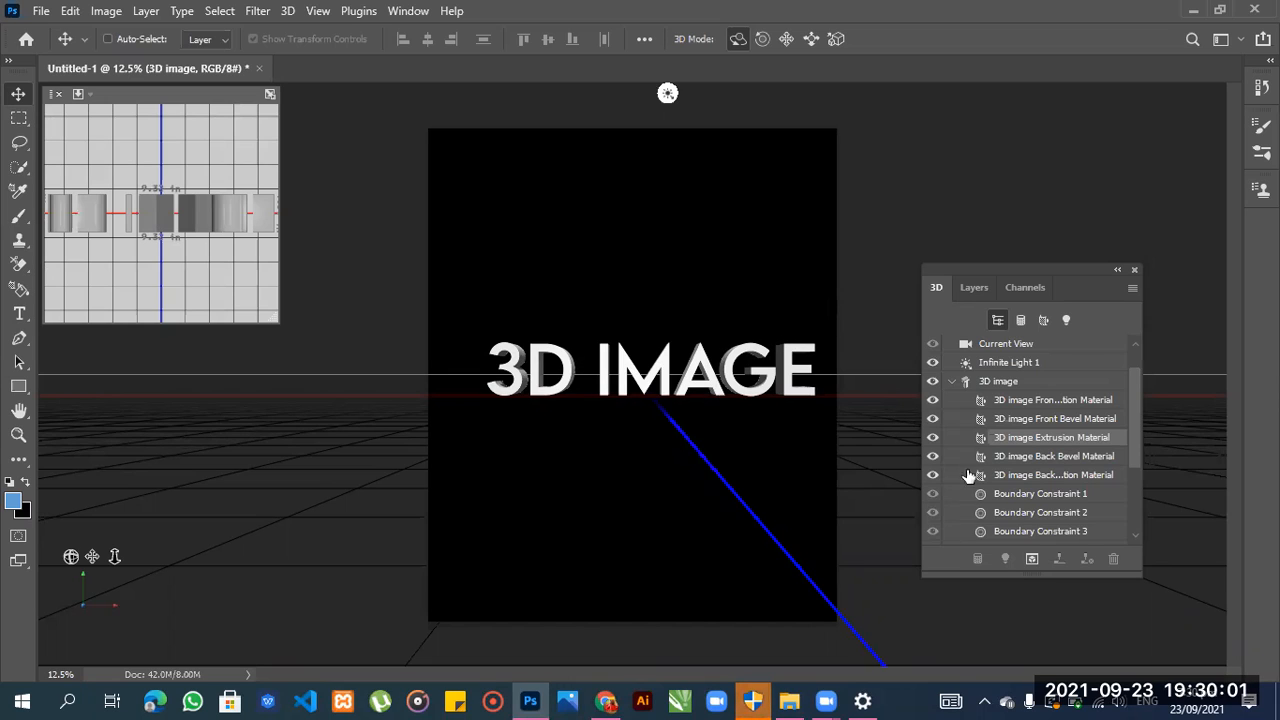
left_click(1089, 458)
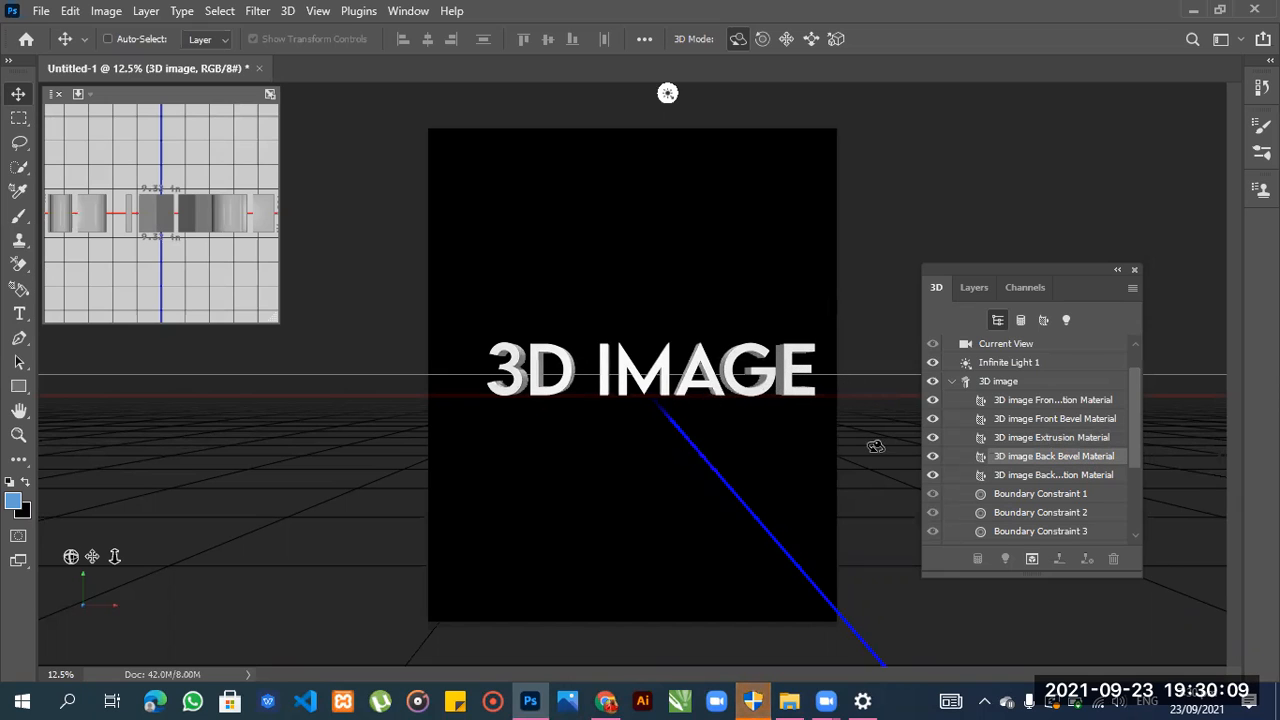
left_click(1072, 477)
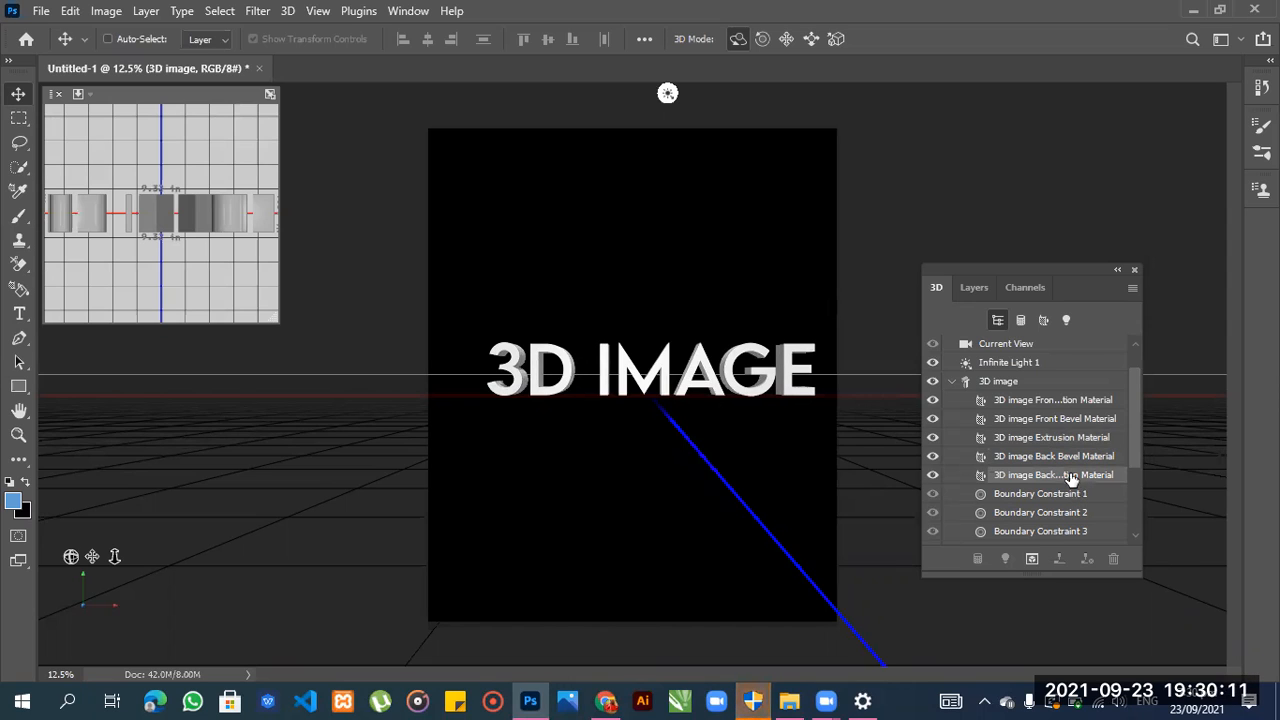
Check the 3D text's layer and filter the 3D scene list to meshes only.
left_click(965, 287)
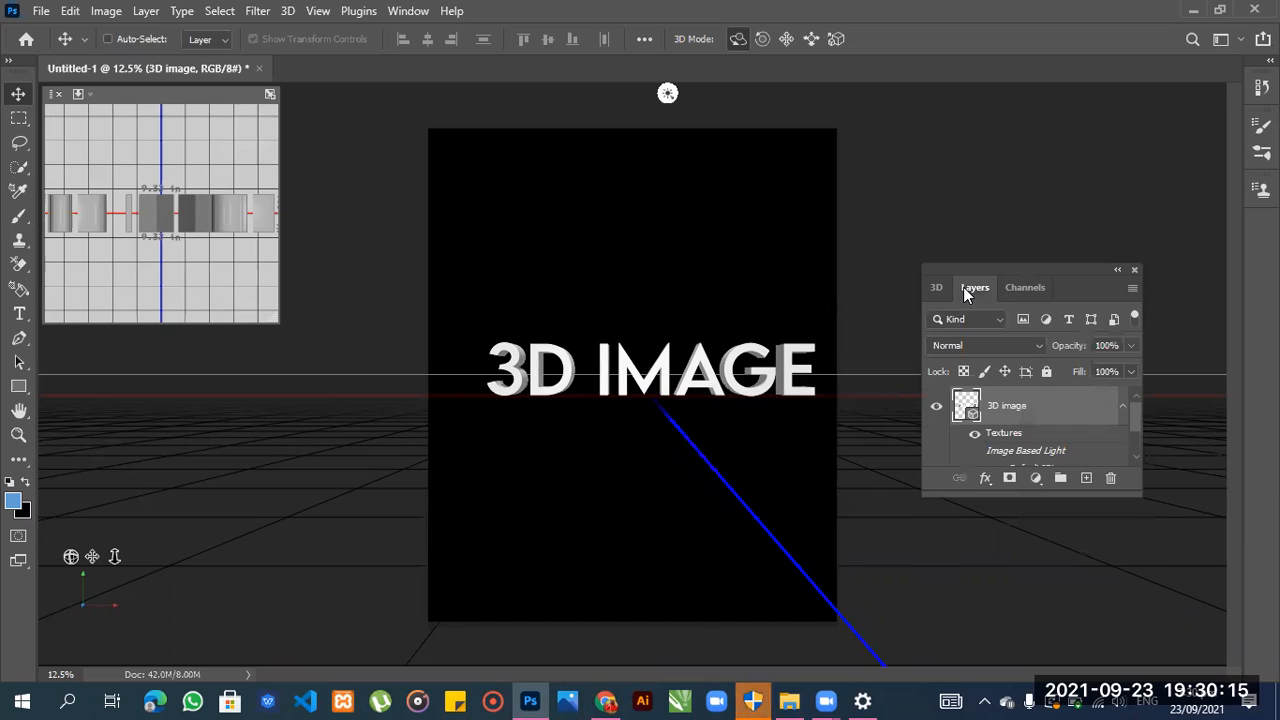
left_click(935, 288)
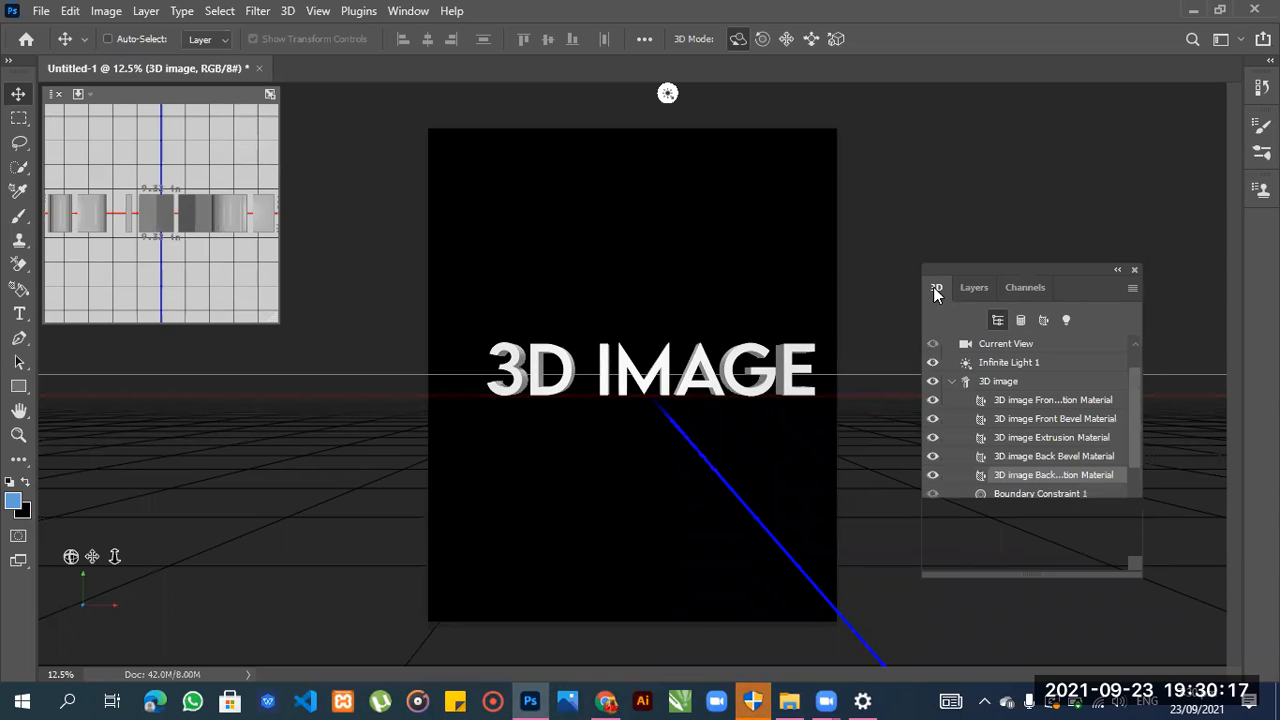
left_click(1021, 321)
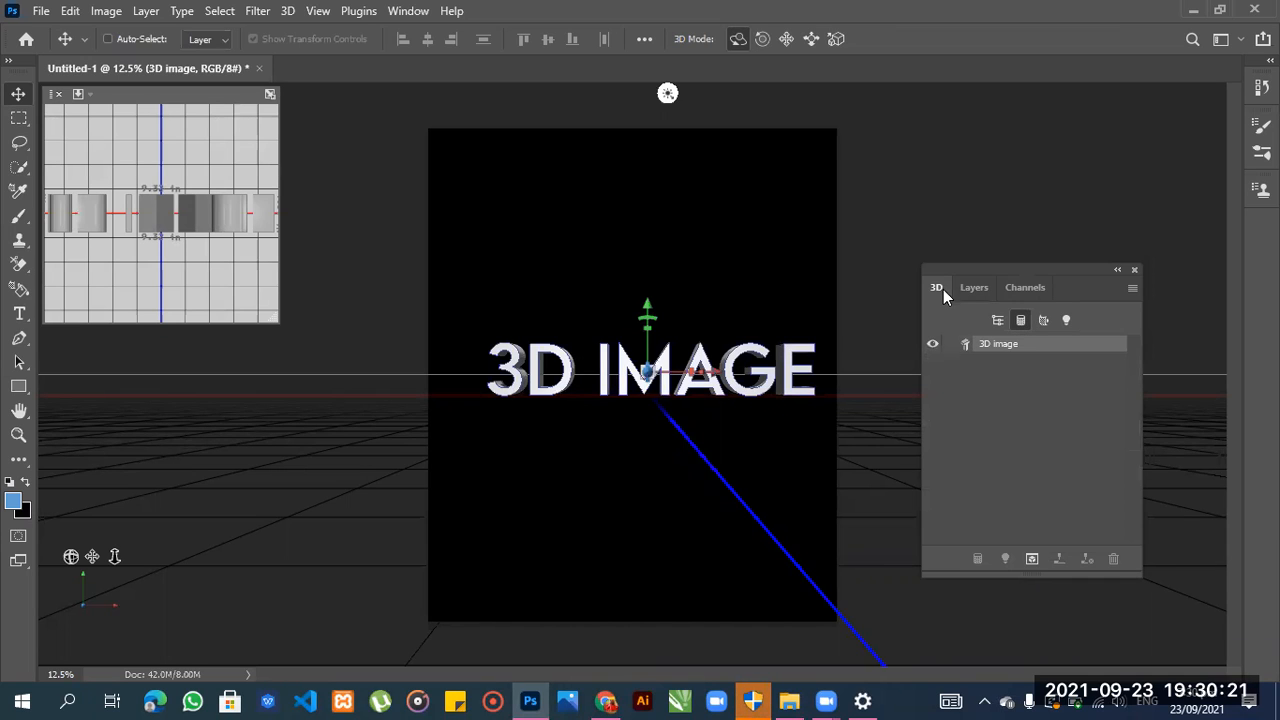
Filter the 3D scene list by materials, lights and meshes, and show the whole scene list.
left_click(996, 320)
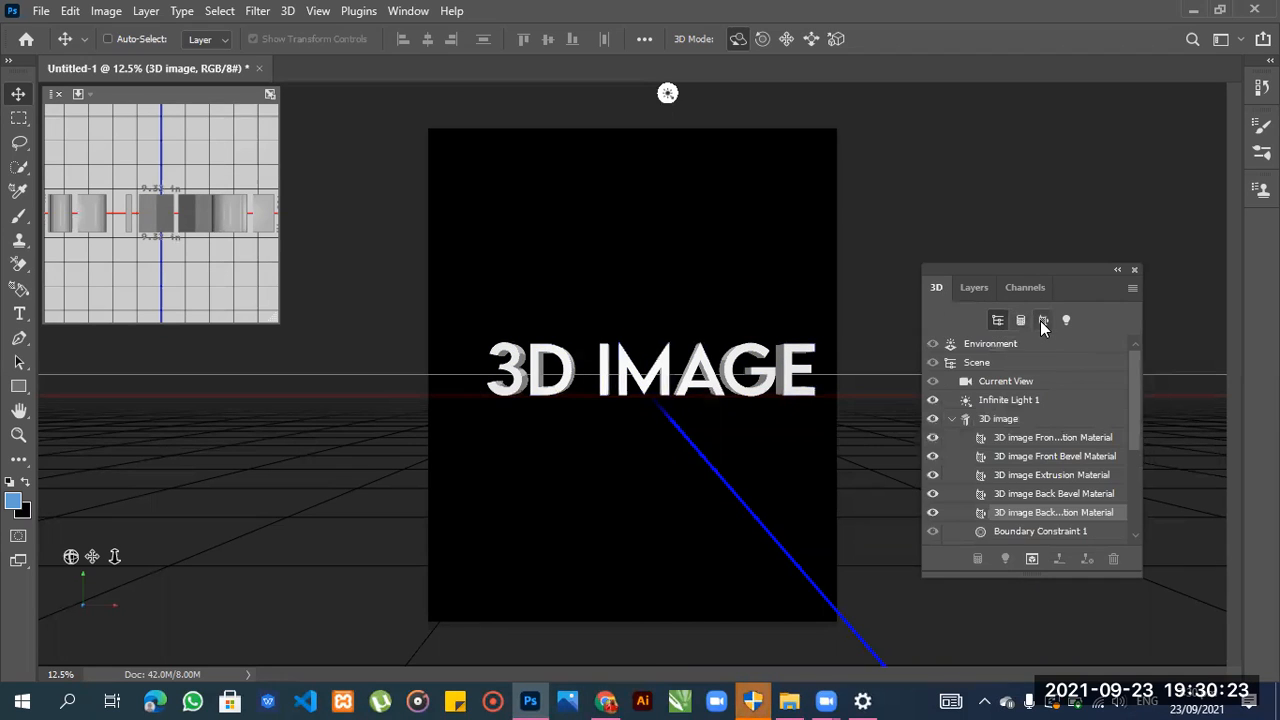
left_click(1042, 320)
left_click(1066, 320)
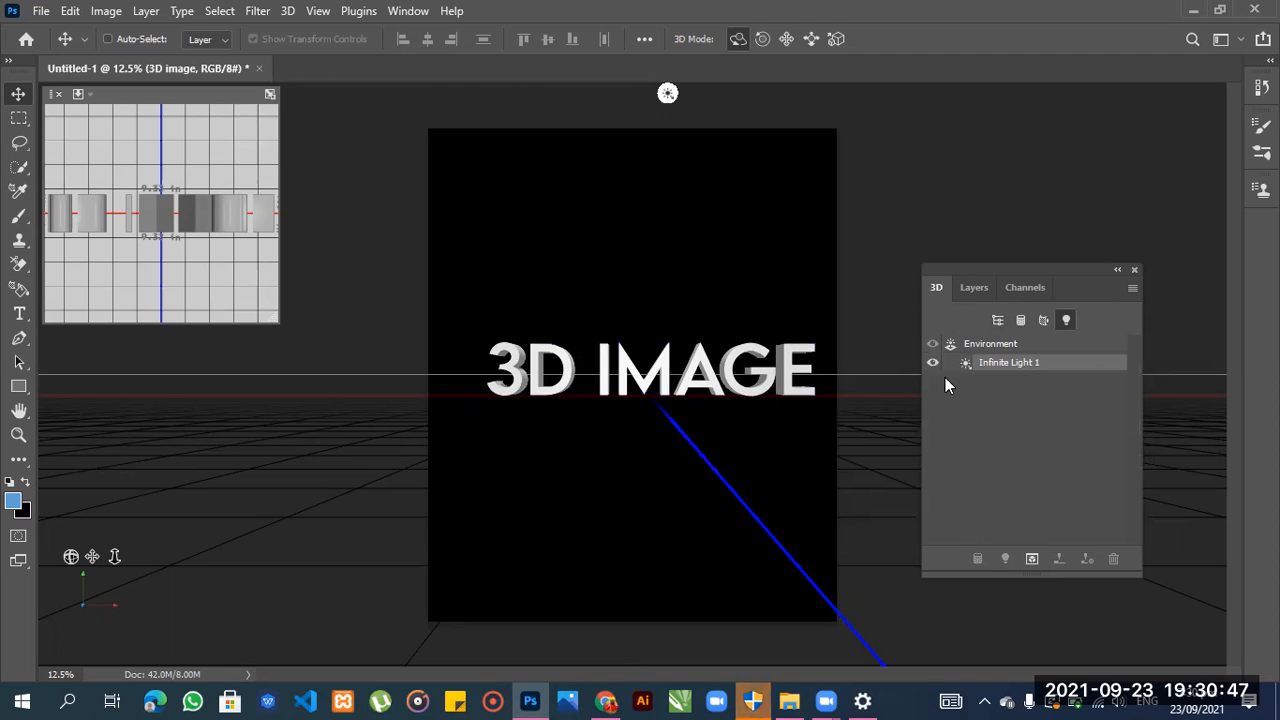
left_click(997, 321)
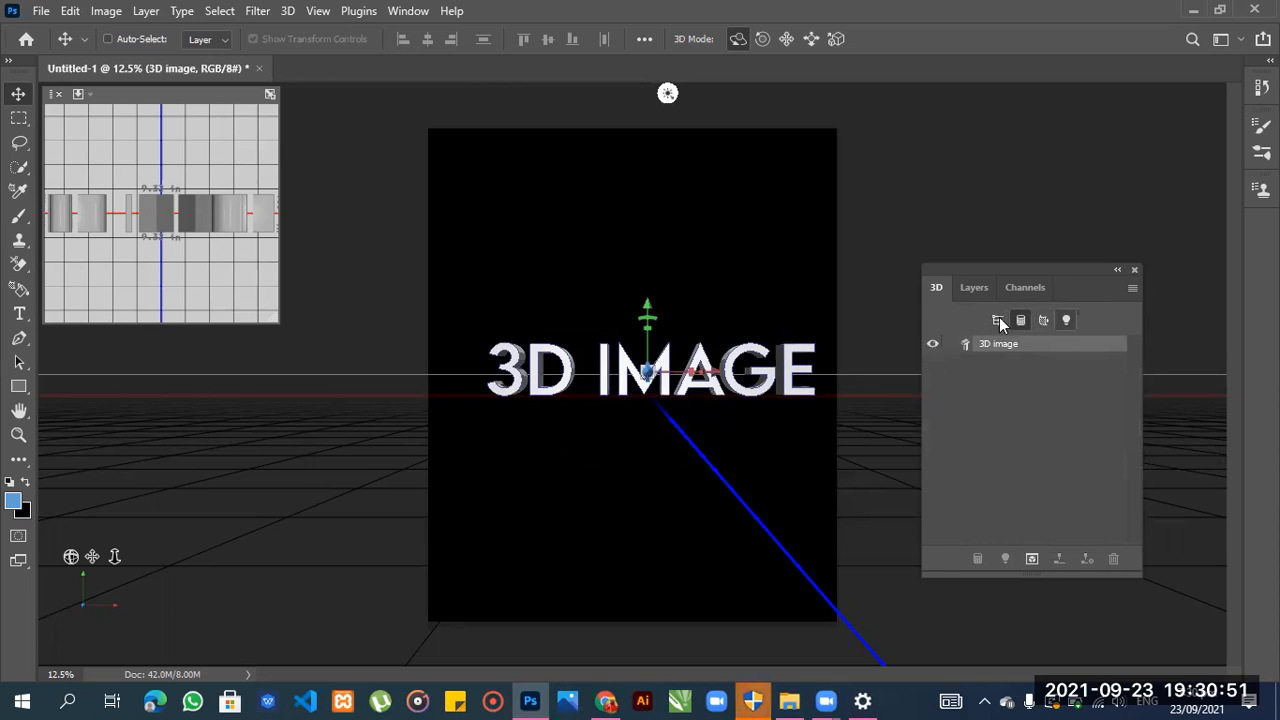
left_click(998, 321)
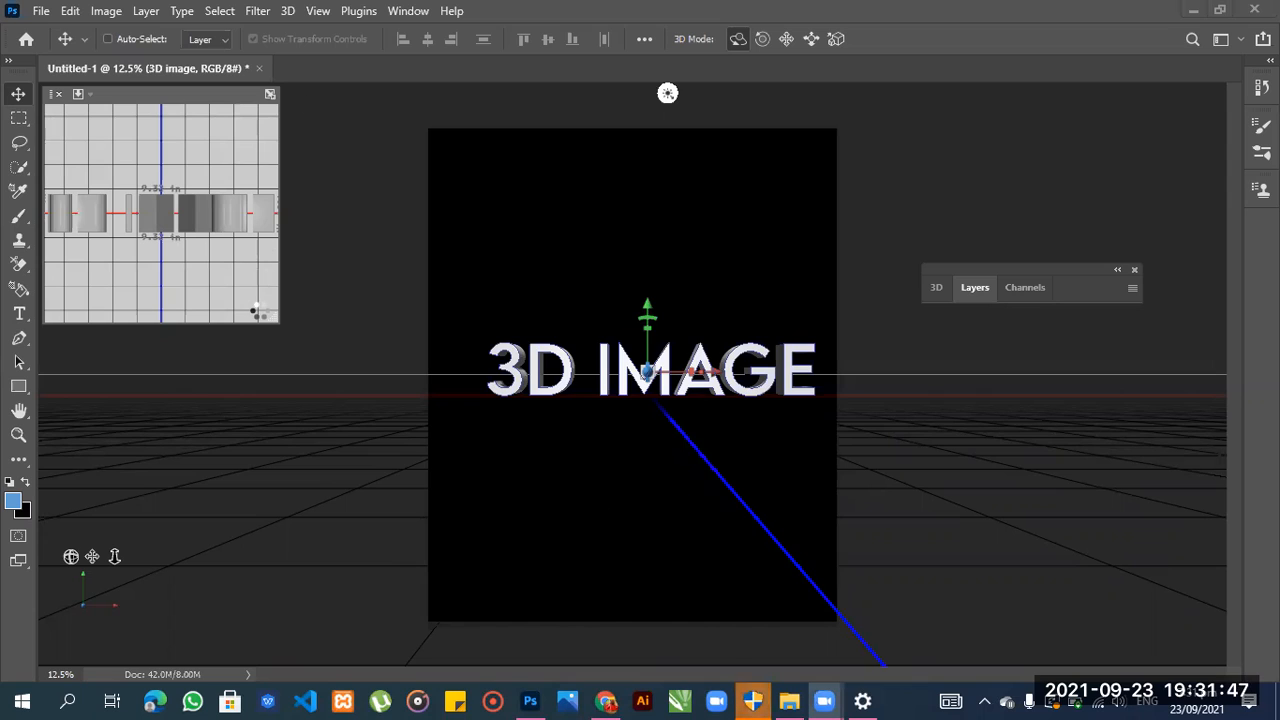
Orbit the 3D view around the extruded 3D IMAGE text to examine it from several sides.
left_click(246, 333)
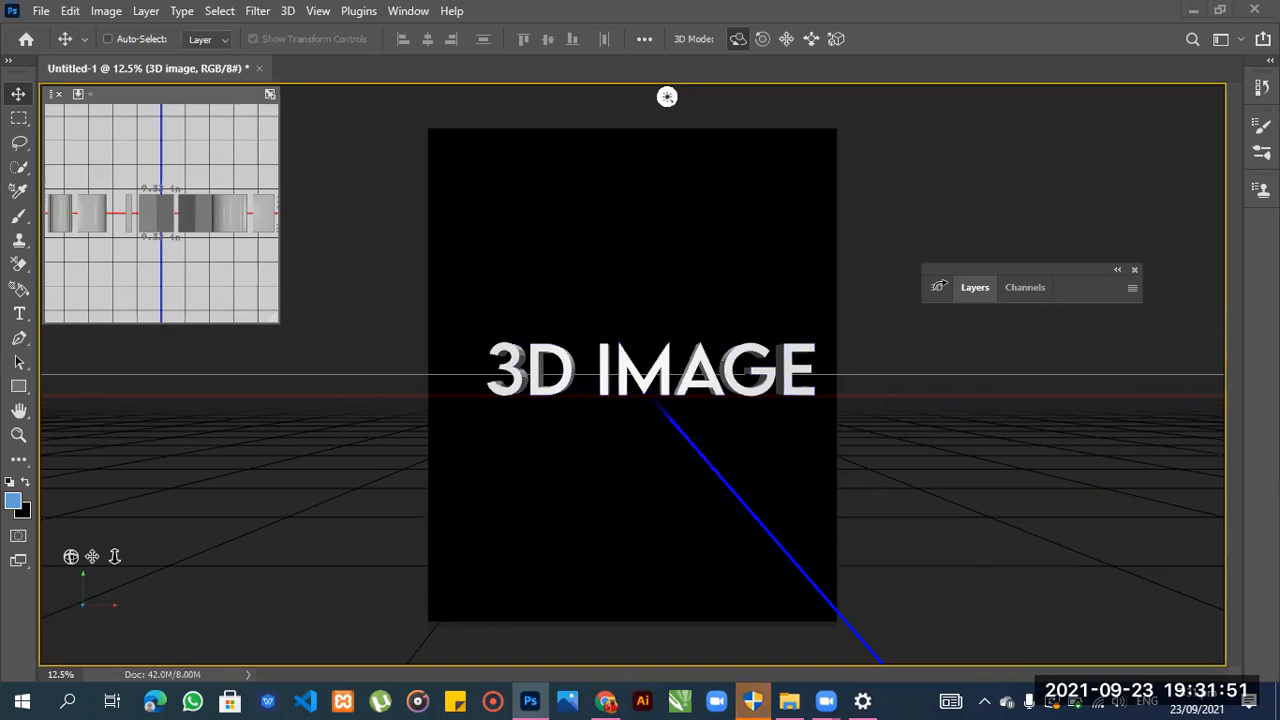
left_click_drag(8, 47, 886, 320)
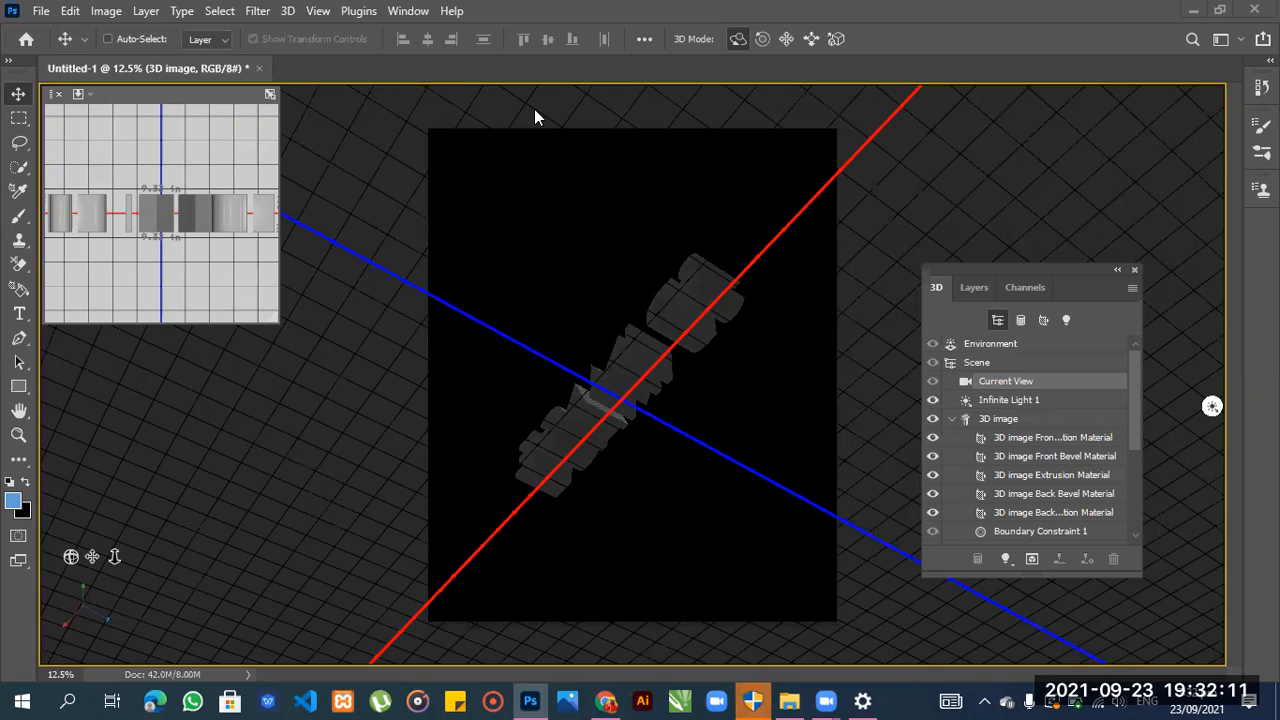
key("super")
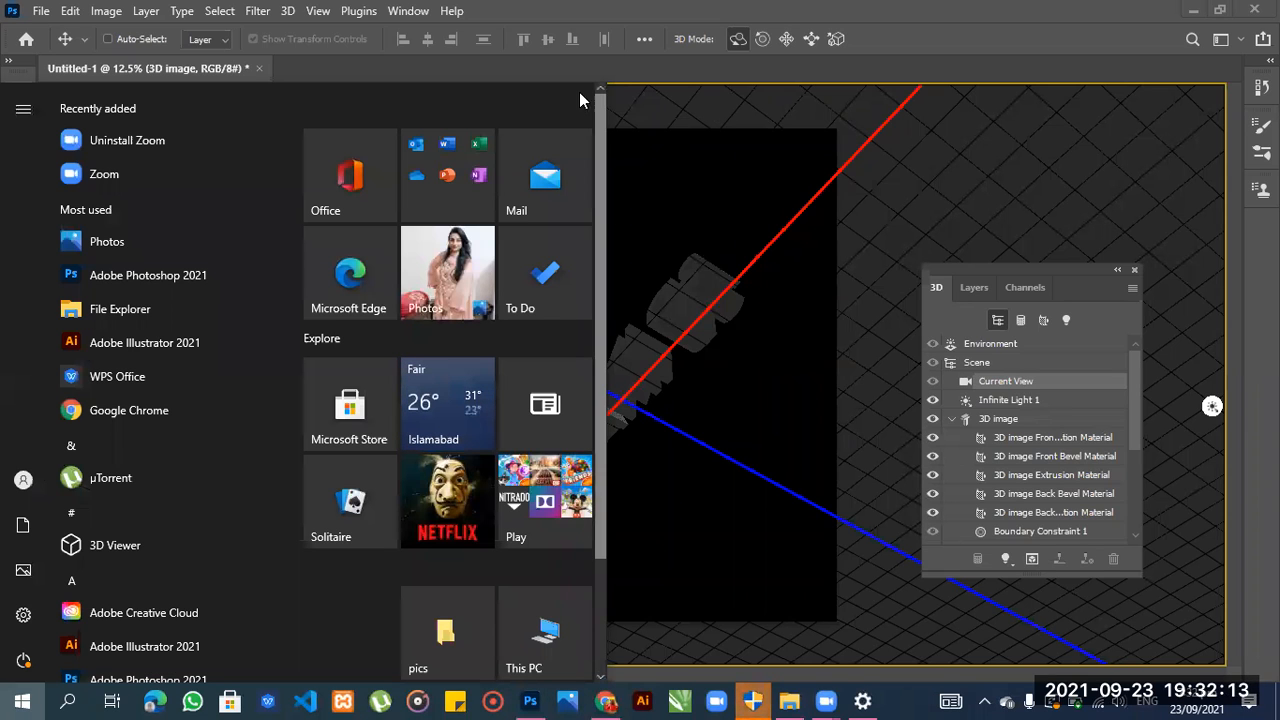
left_click(570, 113)
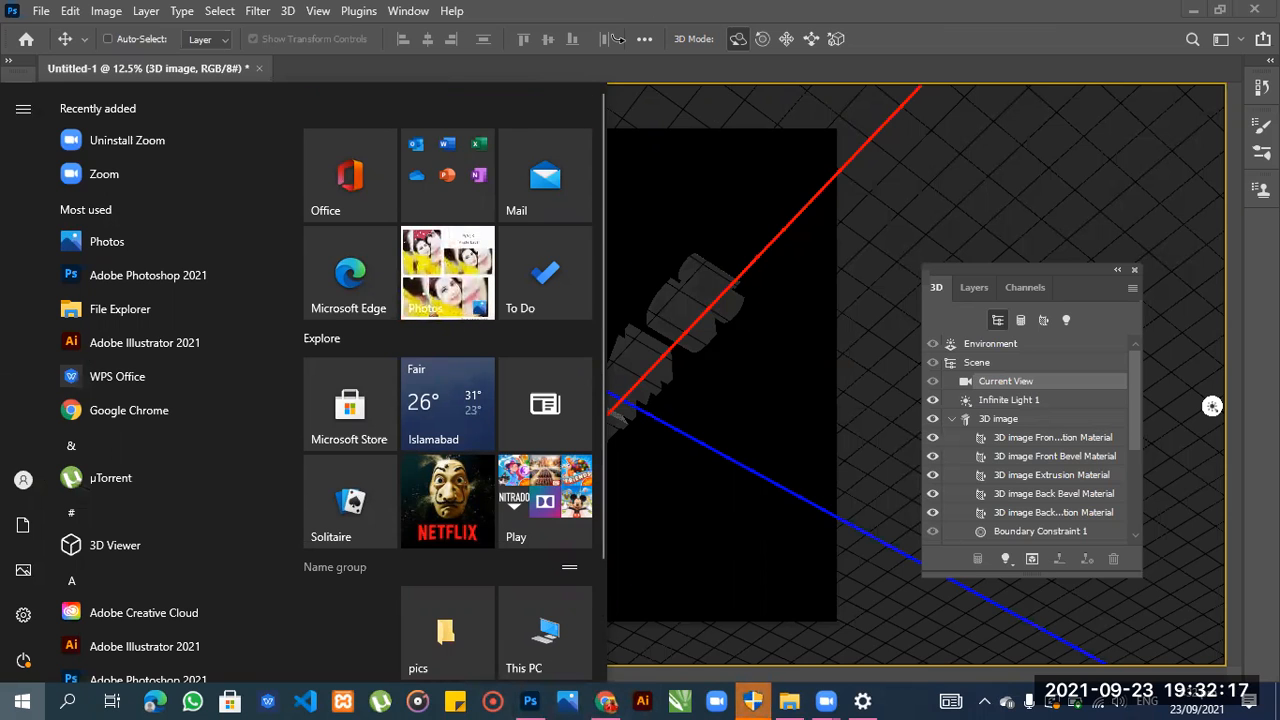
left_click(728, 213)
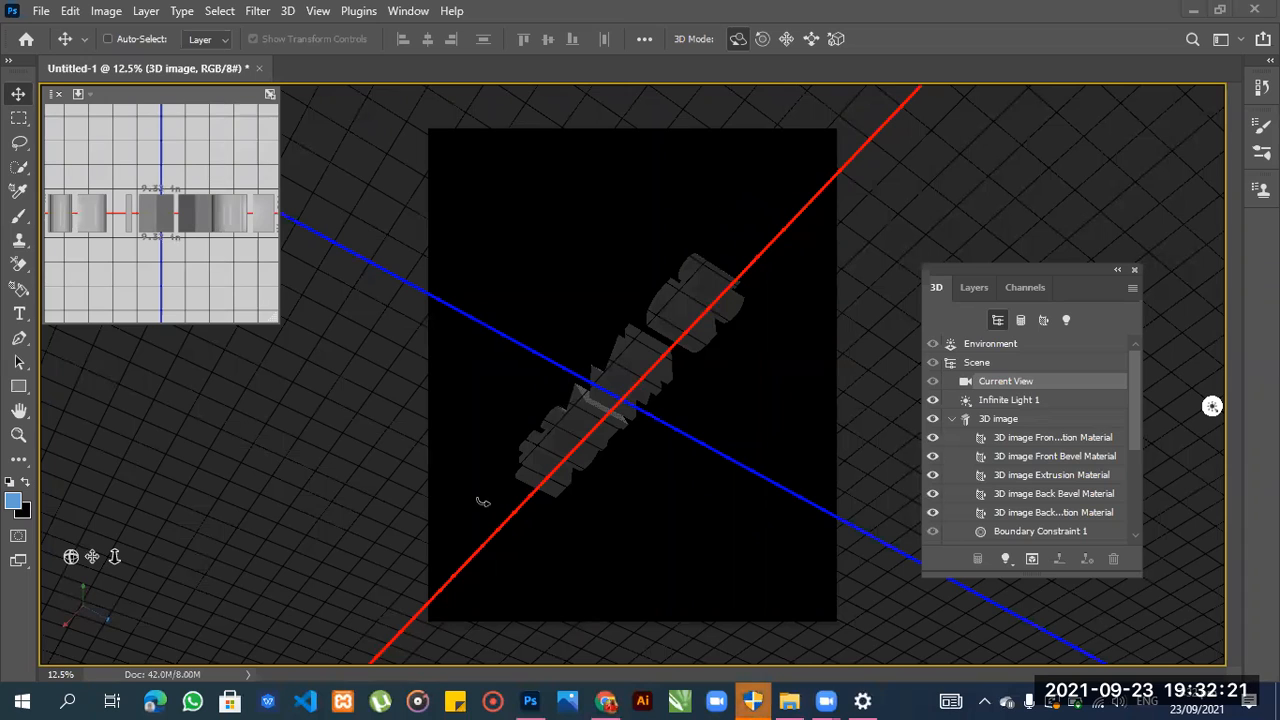
left_click_drag(482, 502, 420, 658)
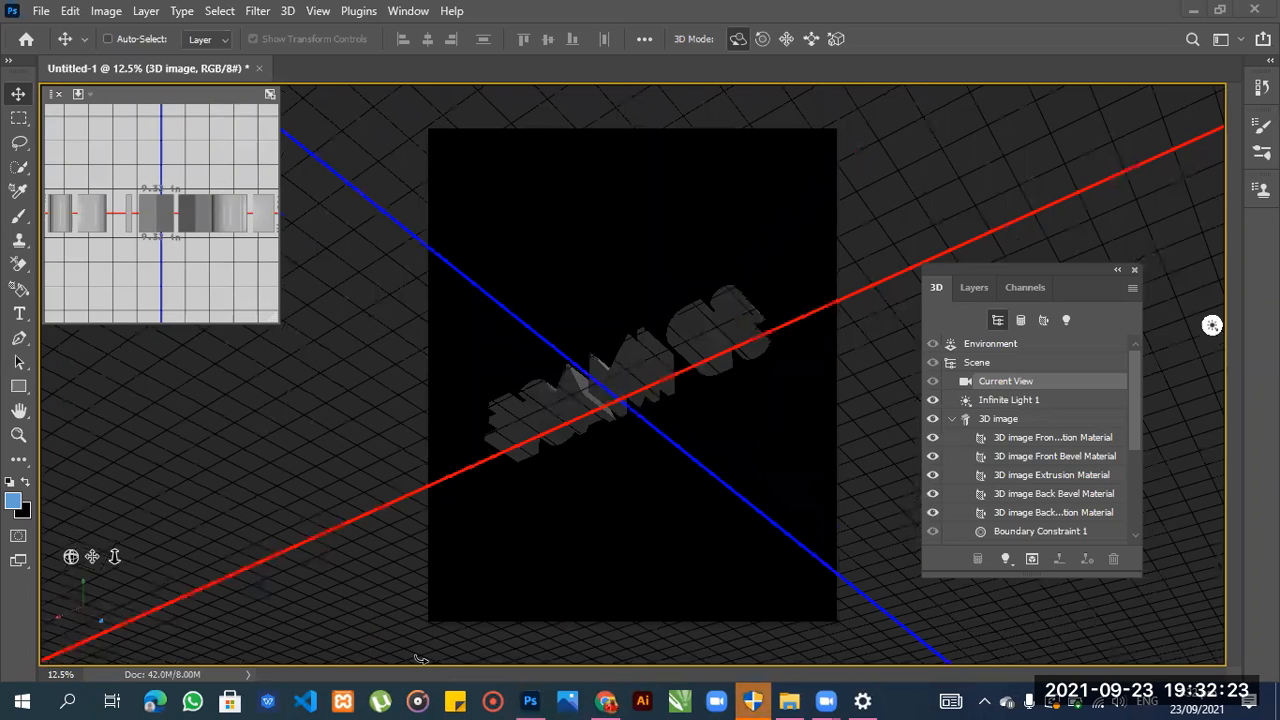
left_click(1219, 327)
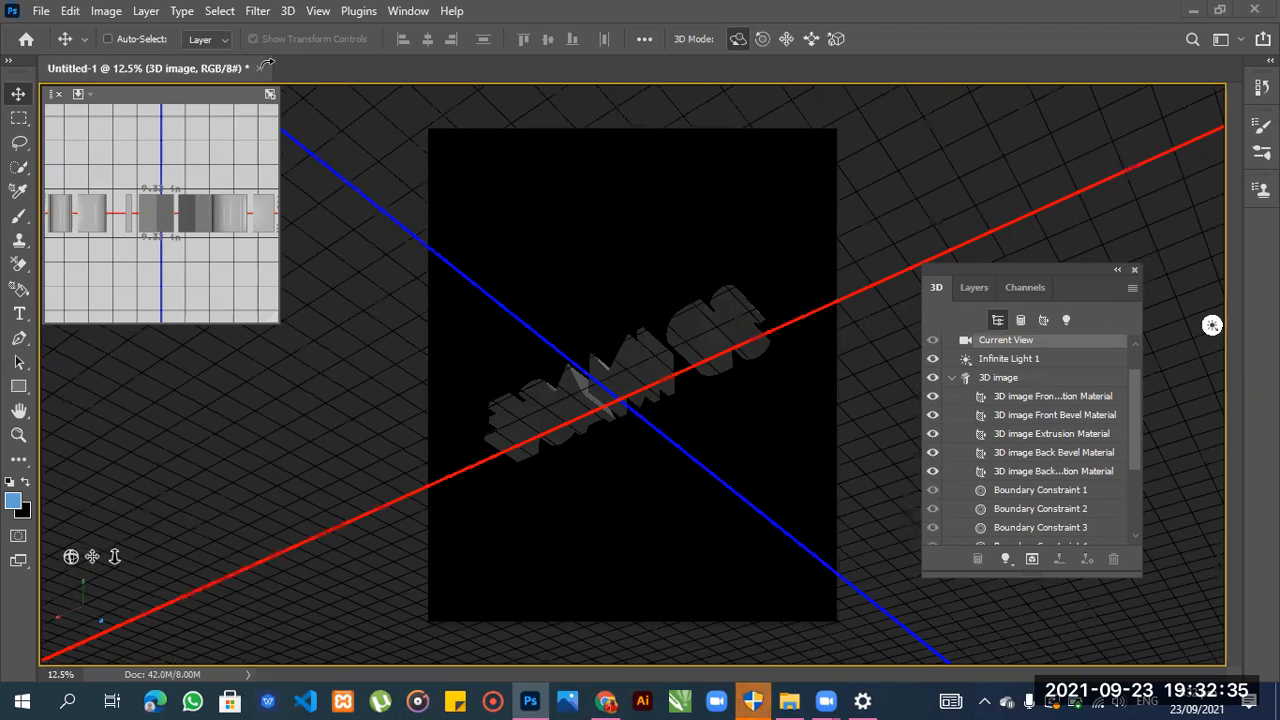
left_click_drag(1062, 9, 1217, 80)
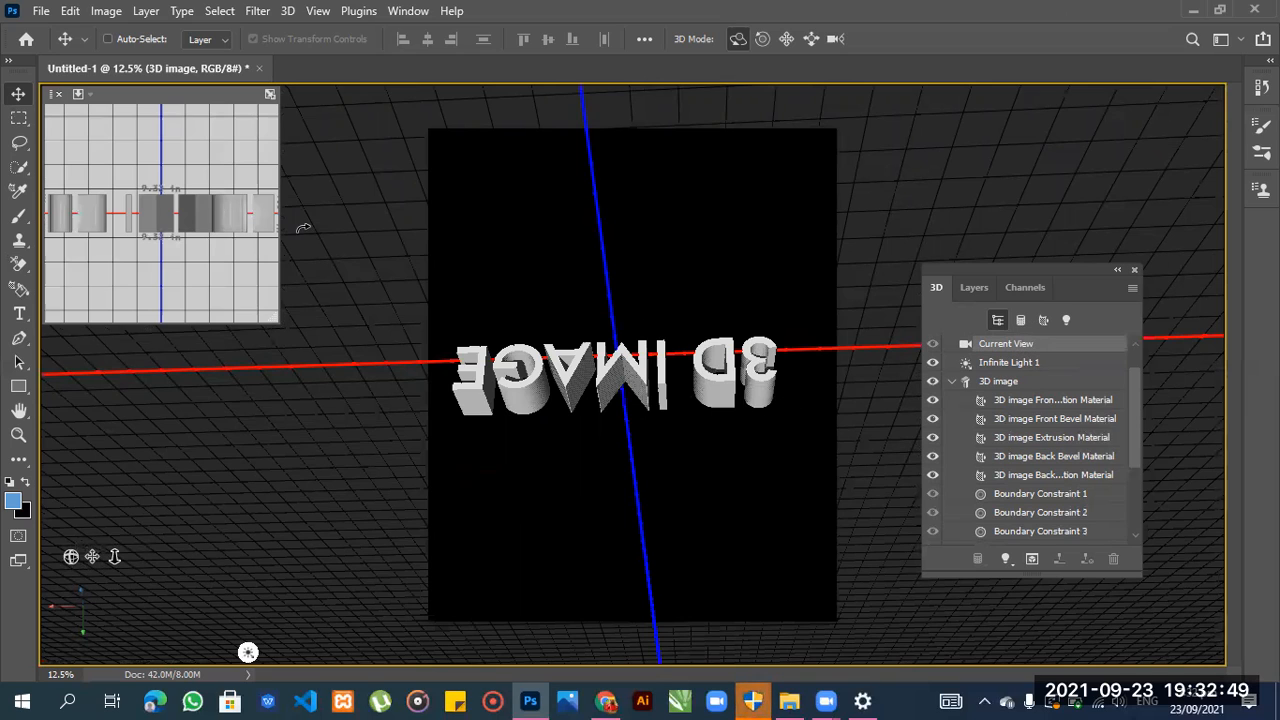
left_click_drag(19, 118, 371, 275)
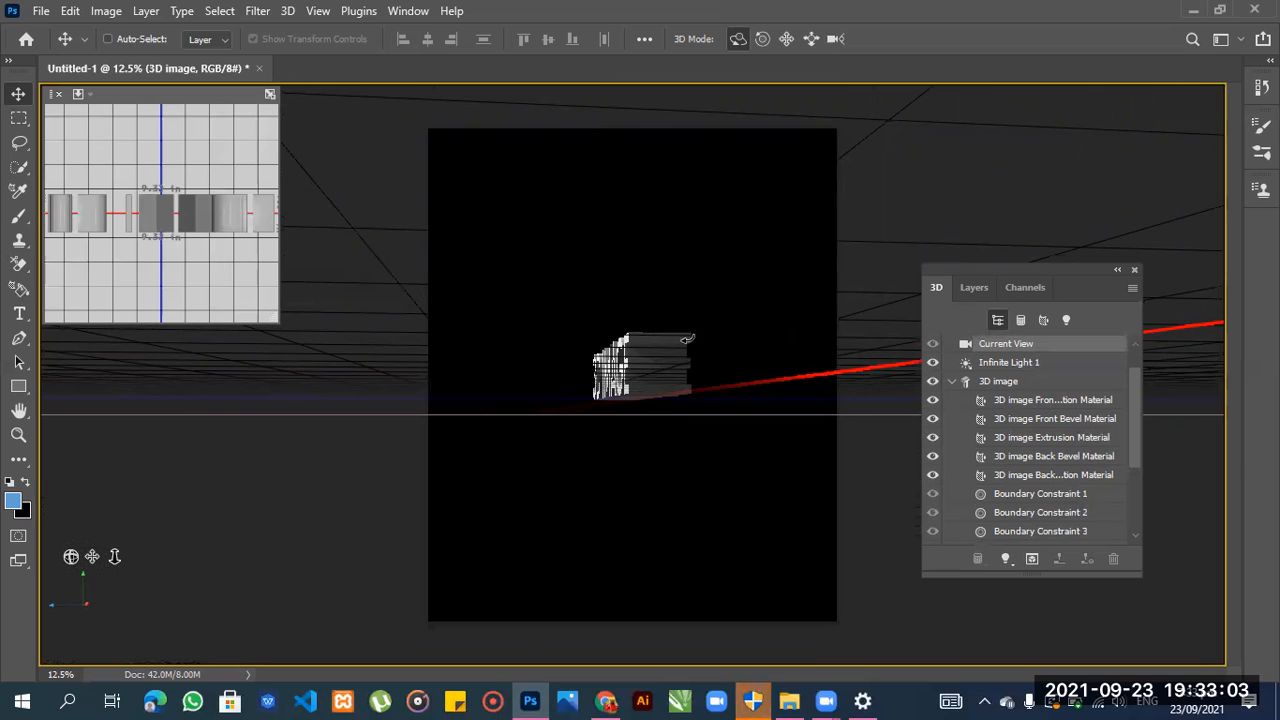
left_click_drag(641, 493, 611, 473)
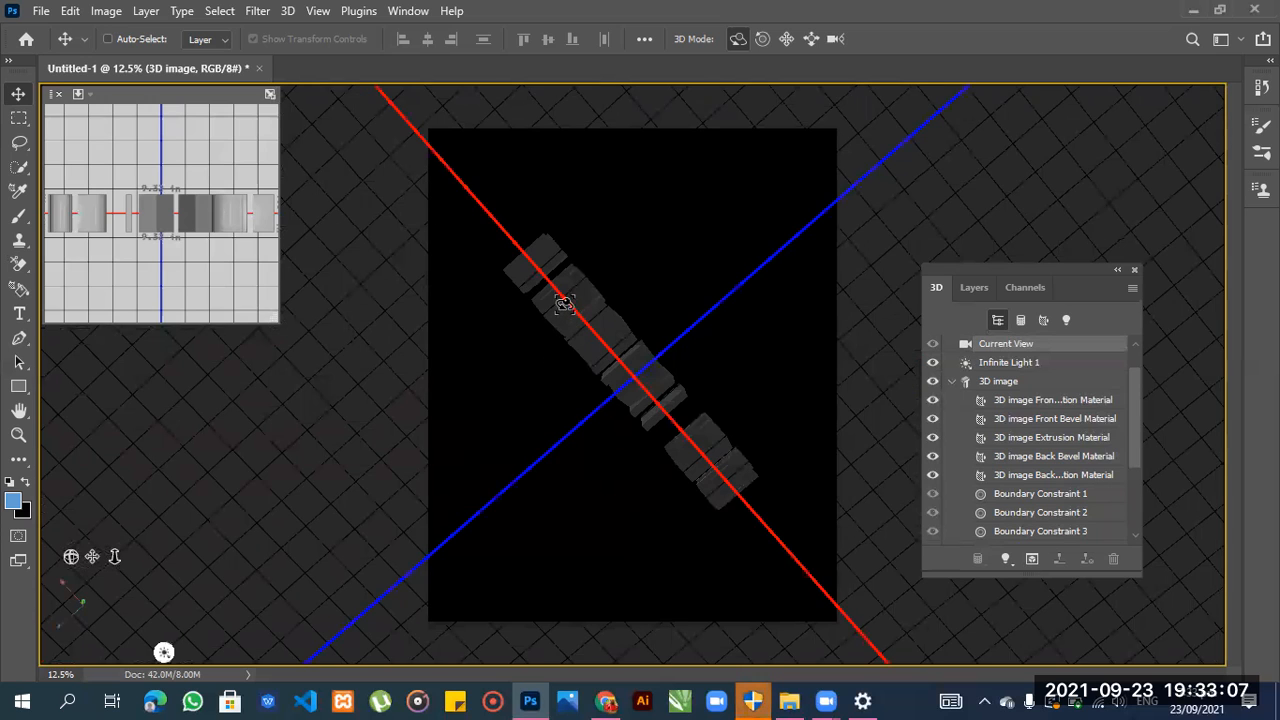
Close the 3D IMAGE document without saving and create a blank white 3487 x 4205 px RGB document at 299.999 ppi.
key("m")
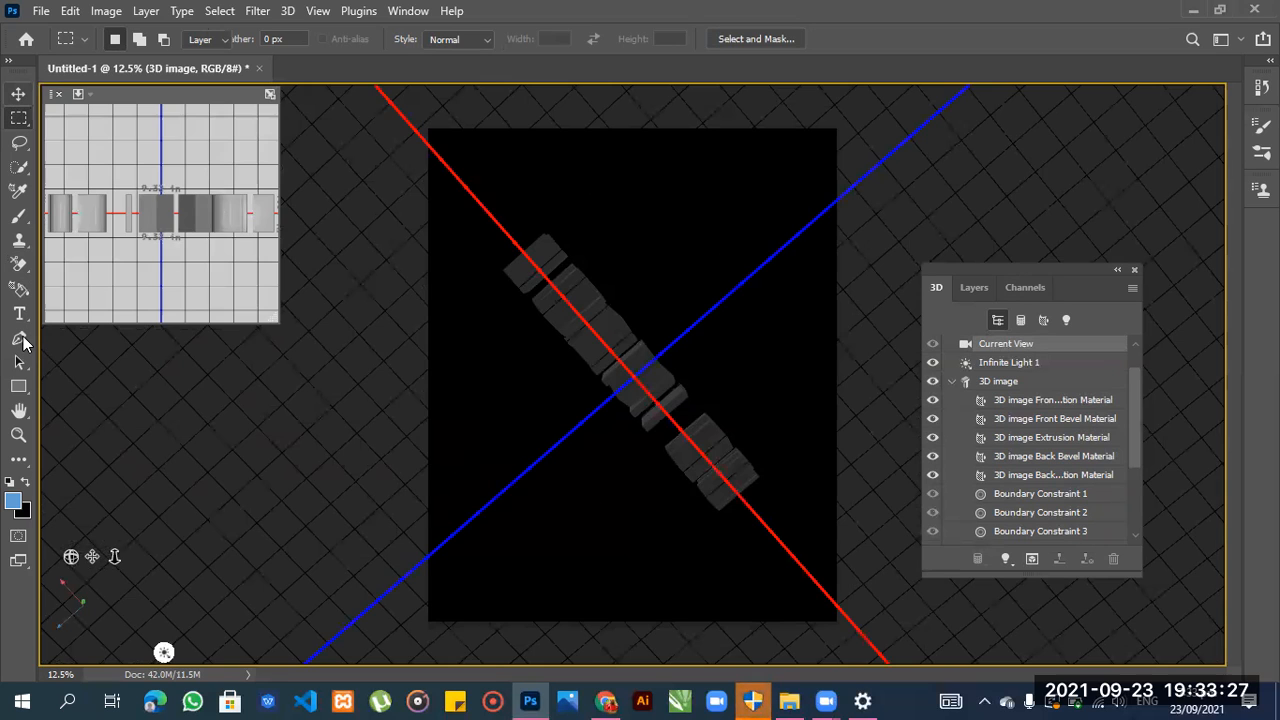
key("ctrl+w")
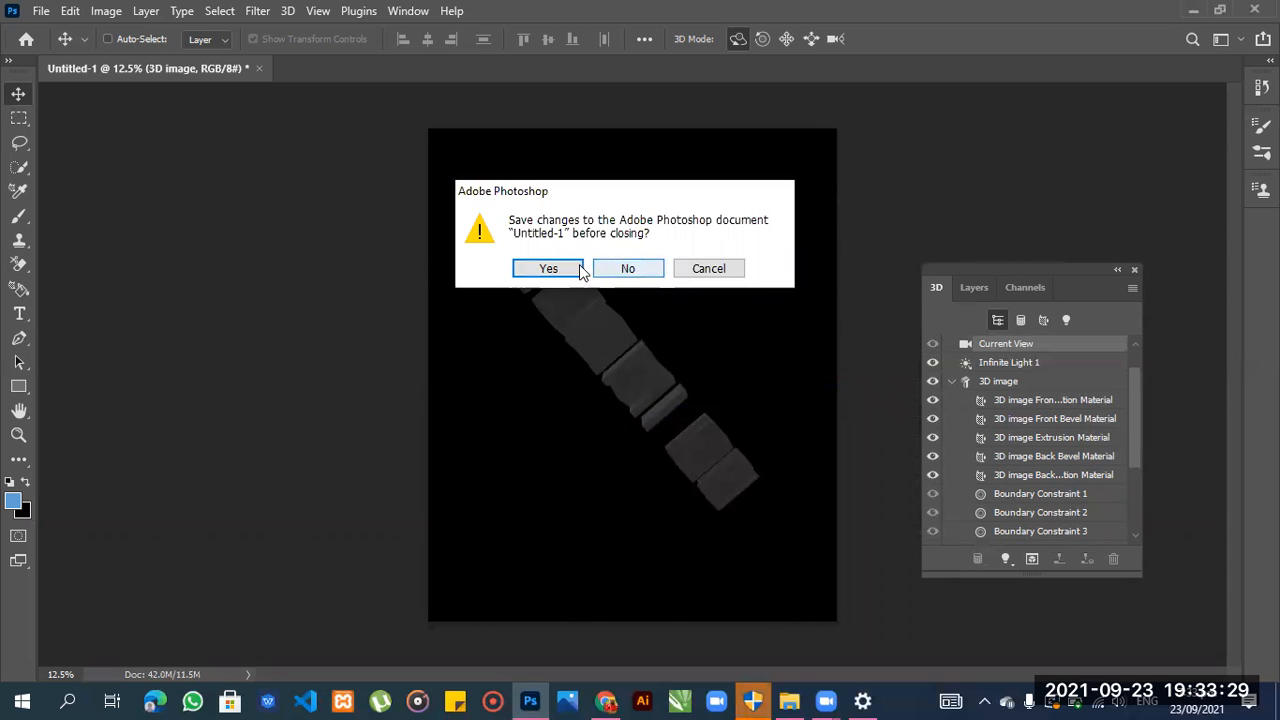
left_click(630, 272)
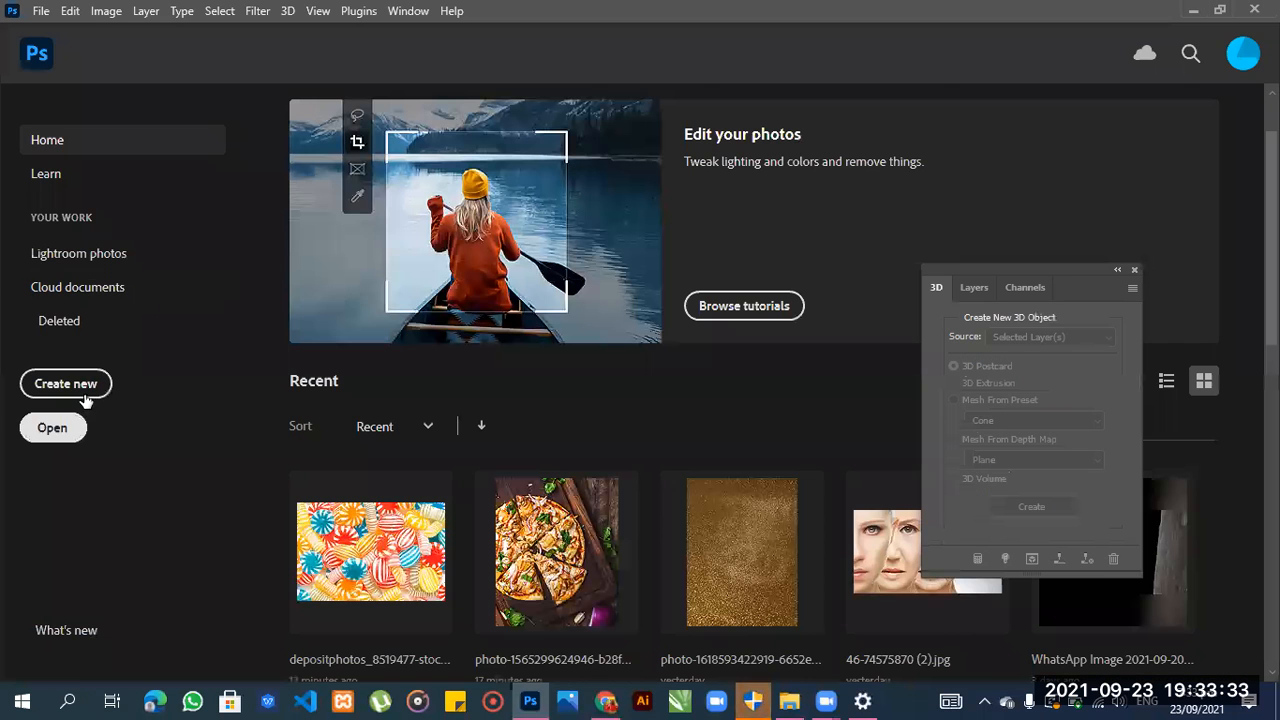
left_click(70, 387)
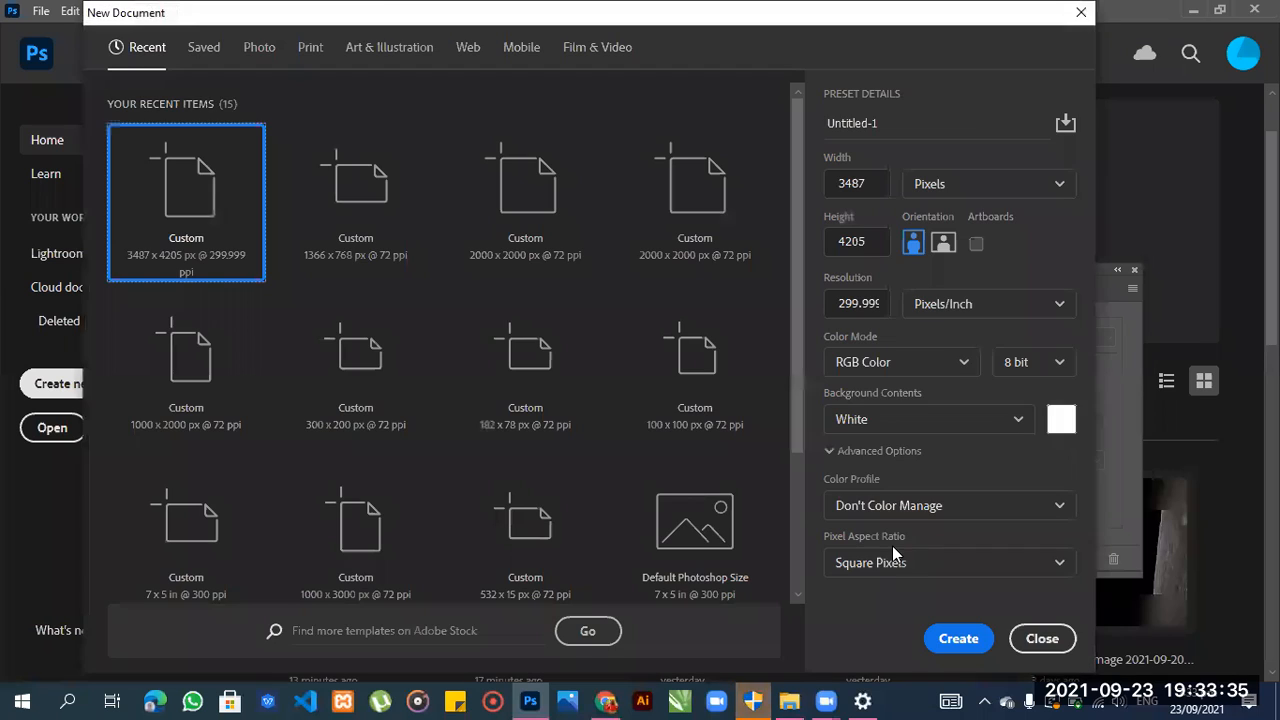
left_click(958, 638)
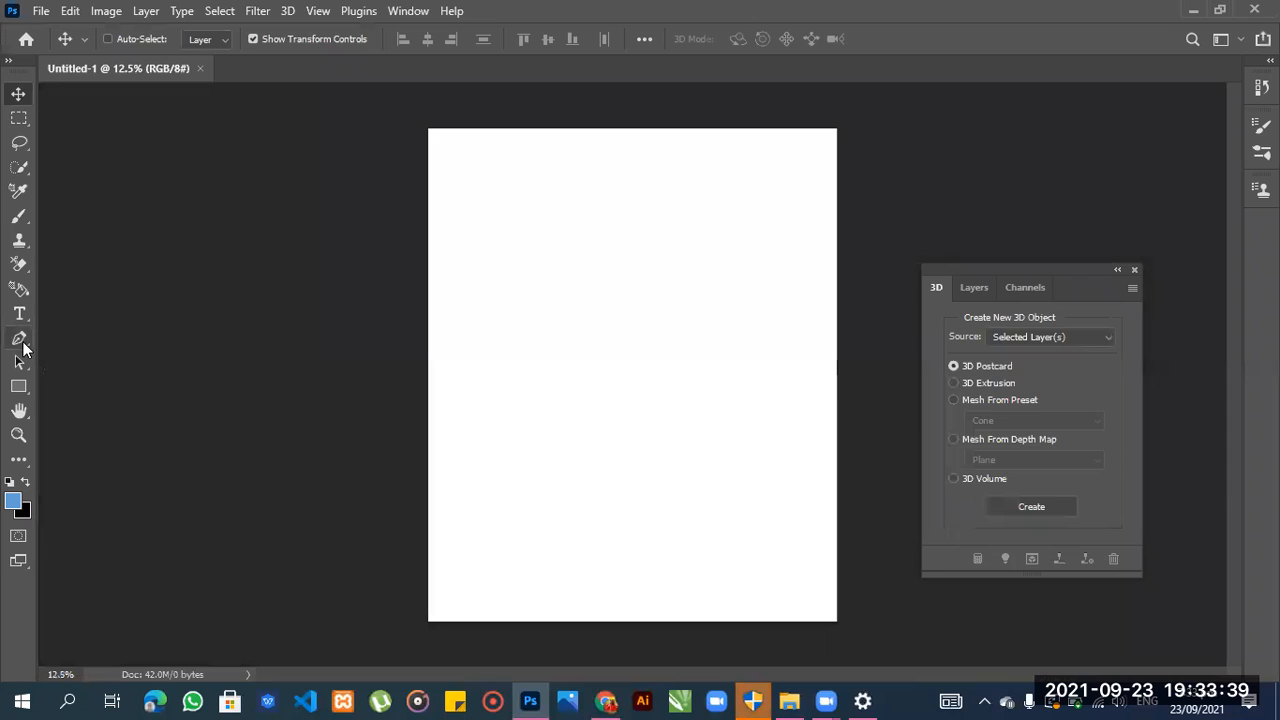
Paint a broad blue scribble around the upper middle of the page and a short vertical stroke beside it with the 199 px Brush tool.
left_click(20, 219)
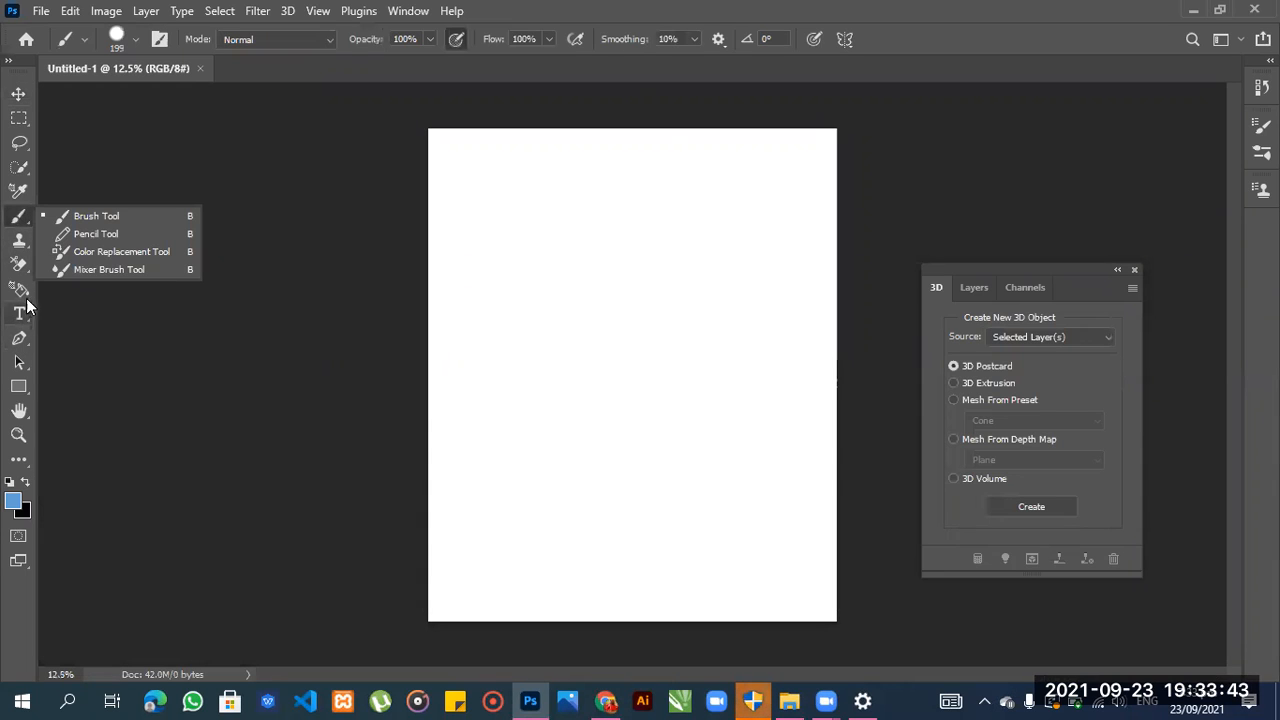
left_click(19, 390)
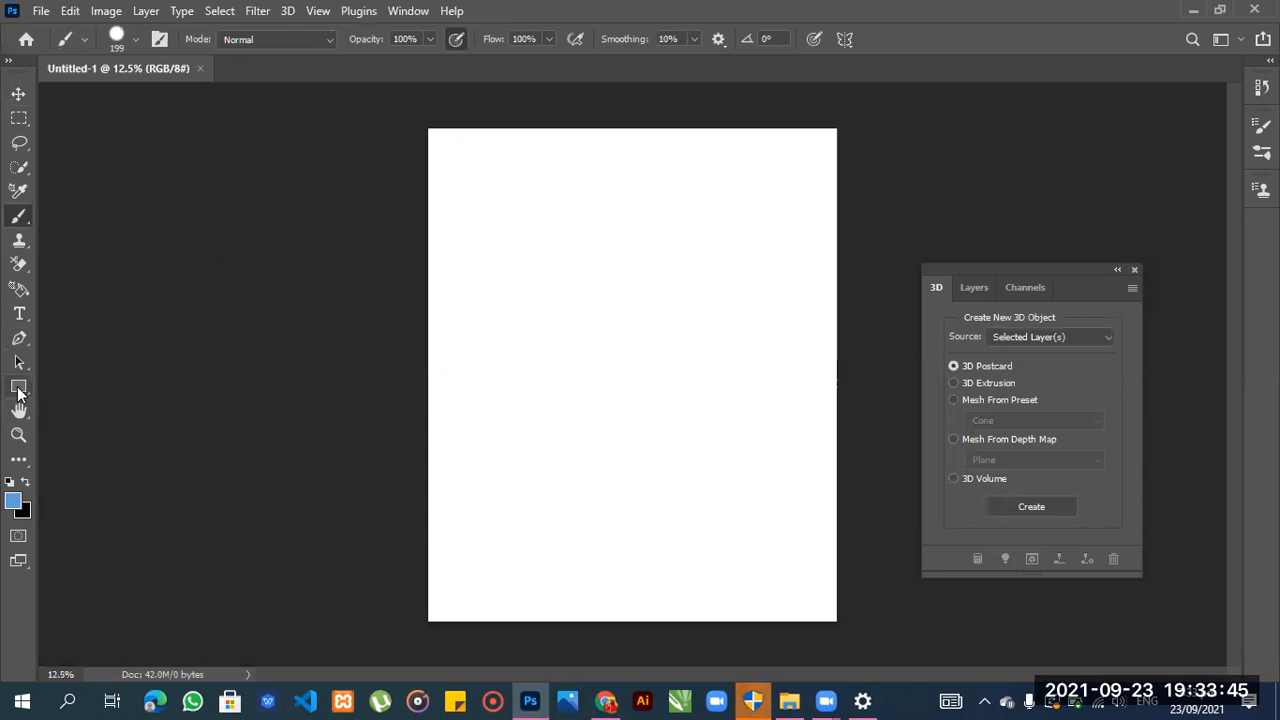
left_click(20, 219)
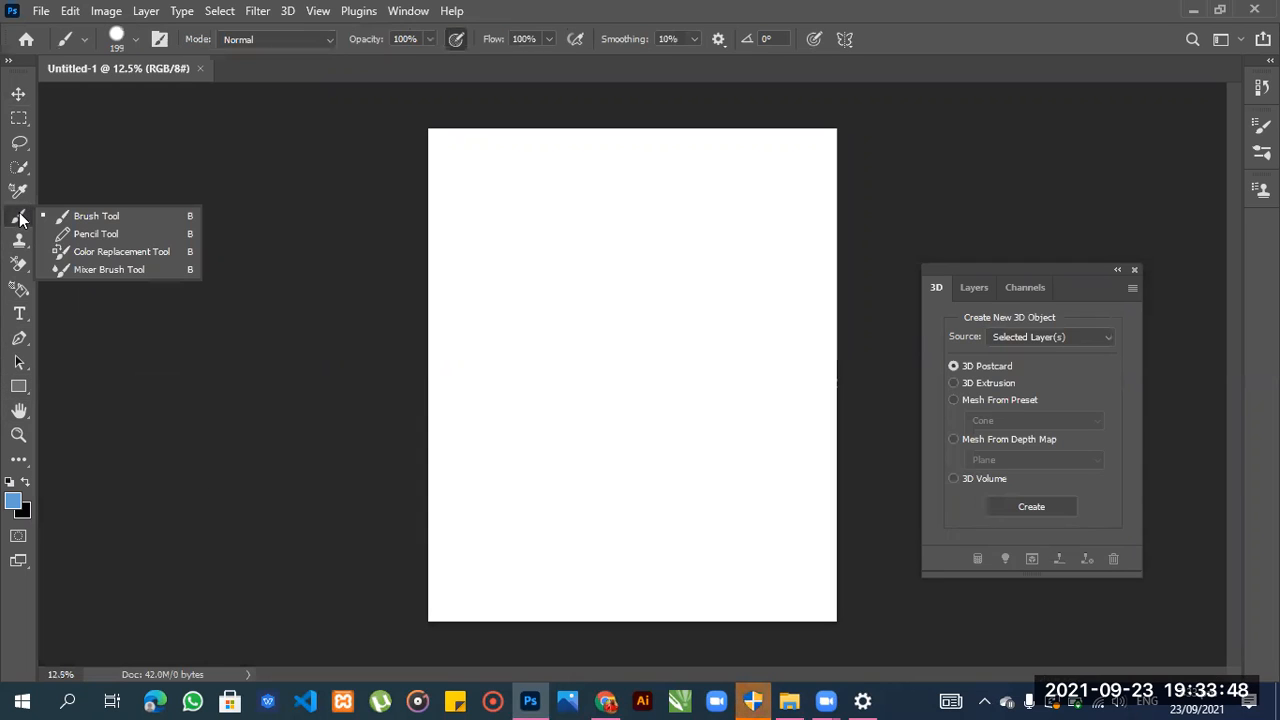
left_click(96, 216)
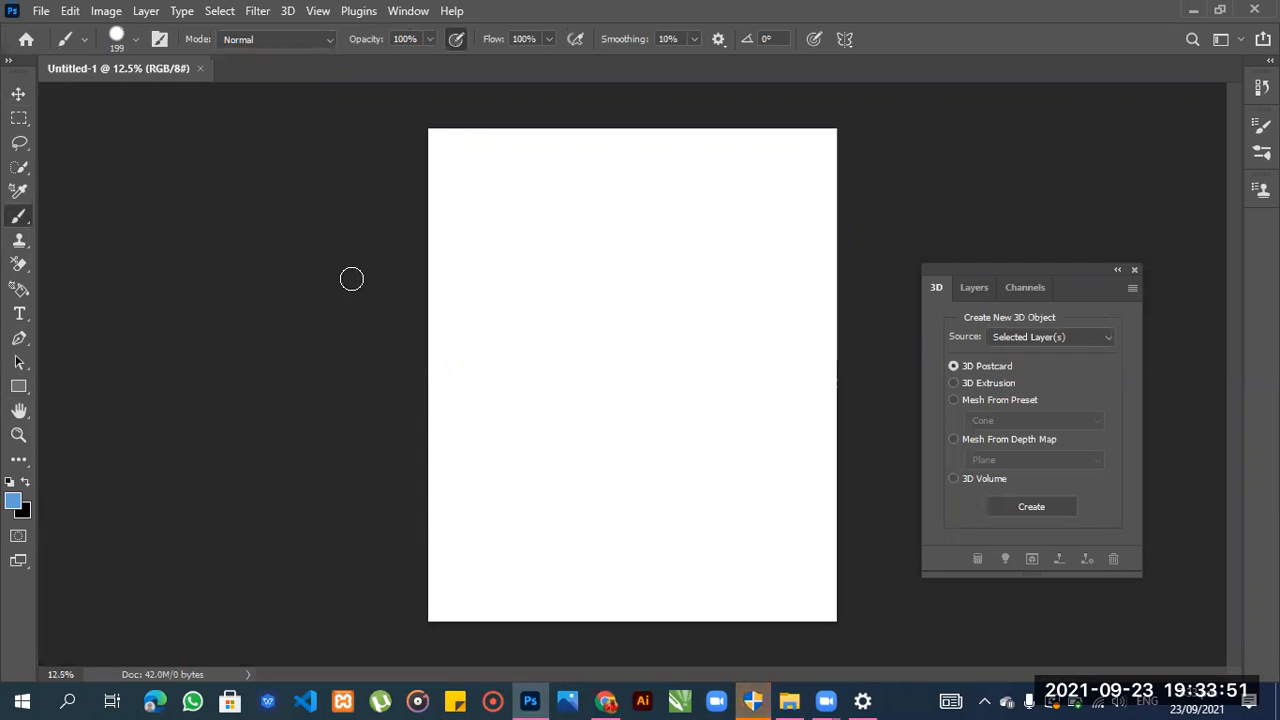
right_click(20, 217)
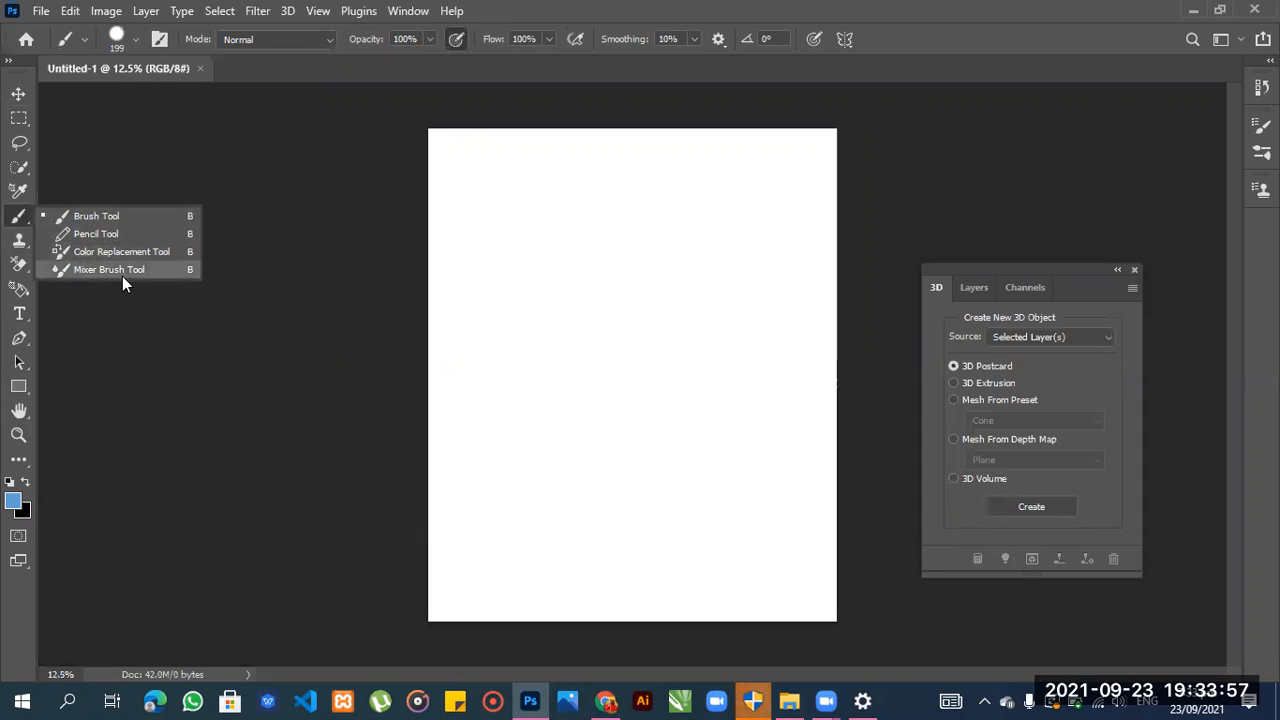
left_click(120, 216)
mouse_move(517, 294)
left_mouse_down()
mouse_move(541, 417)
mouse_move(565, 369)
mouse_move(647, 285)
mouse_move(689, 320)
mouse_move(700, 359)
mouse_move(689, 386)
mouse_move(653, 353)
mouse_move(539, 418)
mouse_move(563, 294)
mouse_move(479, 317)
mouse_move(532, 301)
mouse_move(517, 312)
mouse_move(527, 400)
left_mouse_up()
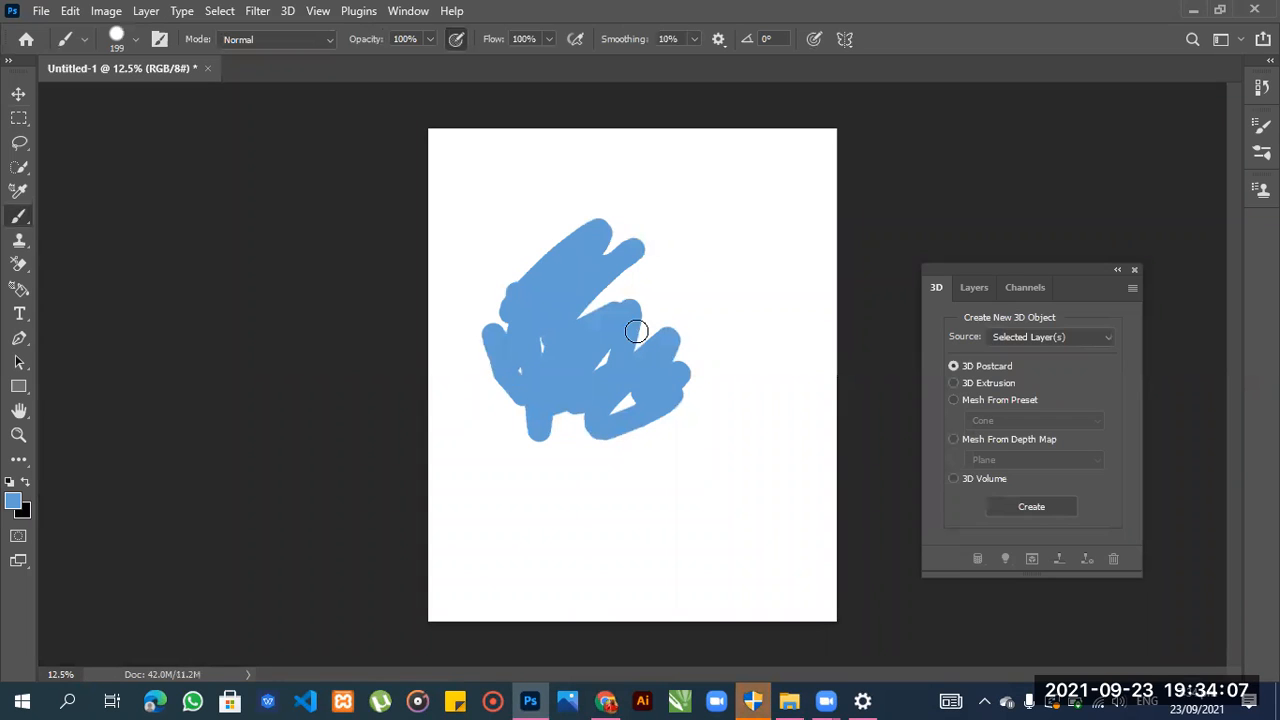
mouse_move(697, 280)
left_mouse_down()
mouse_move(709, 369)
mouse_move(716, 351)
left_mouse_up()
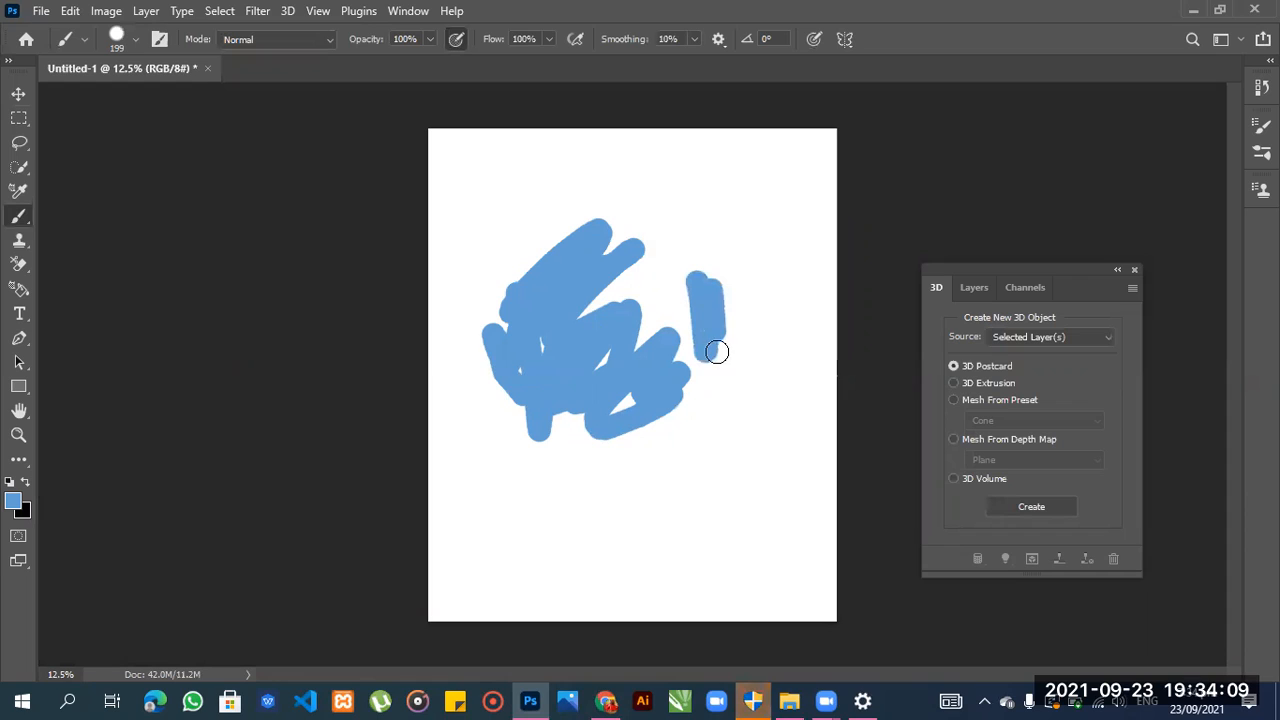
Switch to the soft 90 px Clone Stamp brush preset and try to stamp on the page without a source point.
left_click(117, 38)
left_click_drag(223, 300, 229, 347)
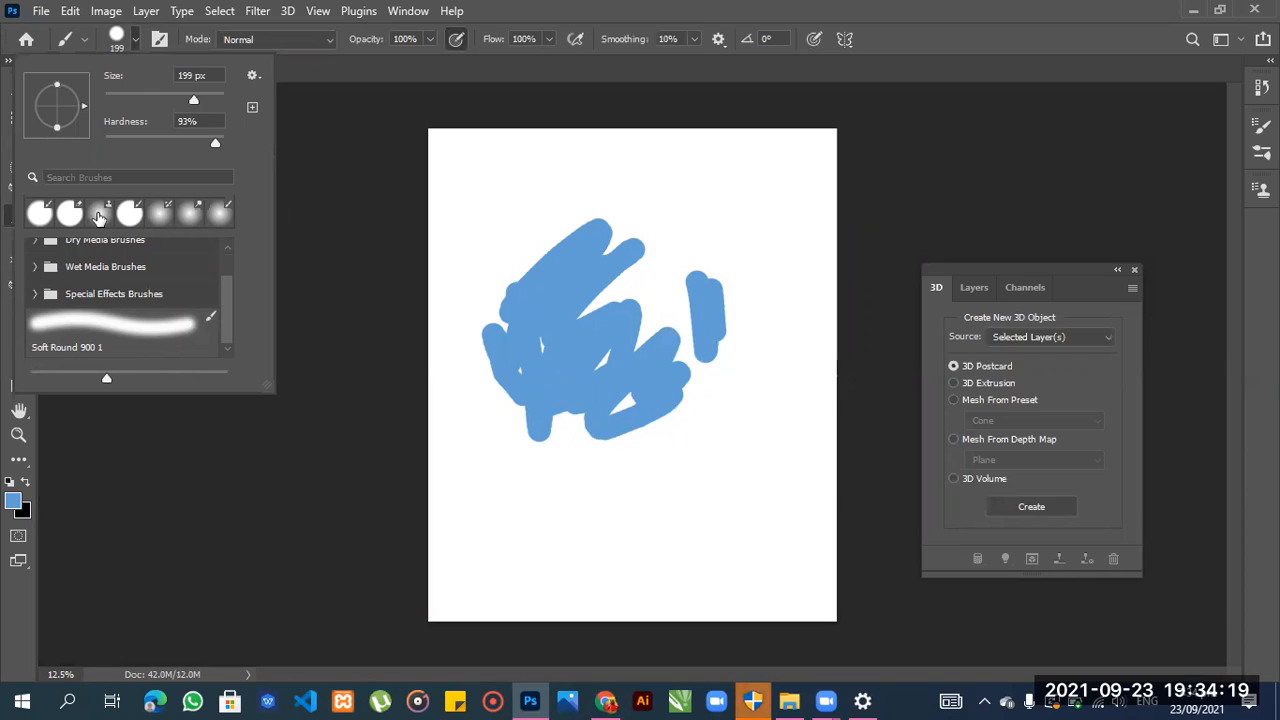
key("s")
left_click(521, 209)
left_click(480, 303)
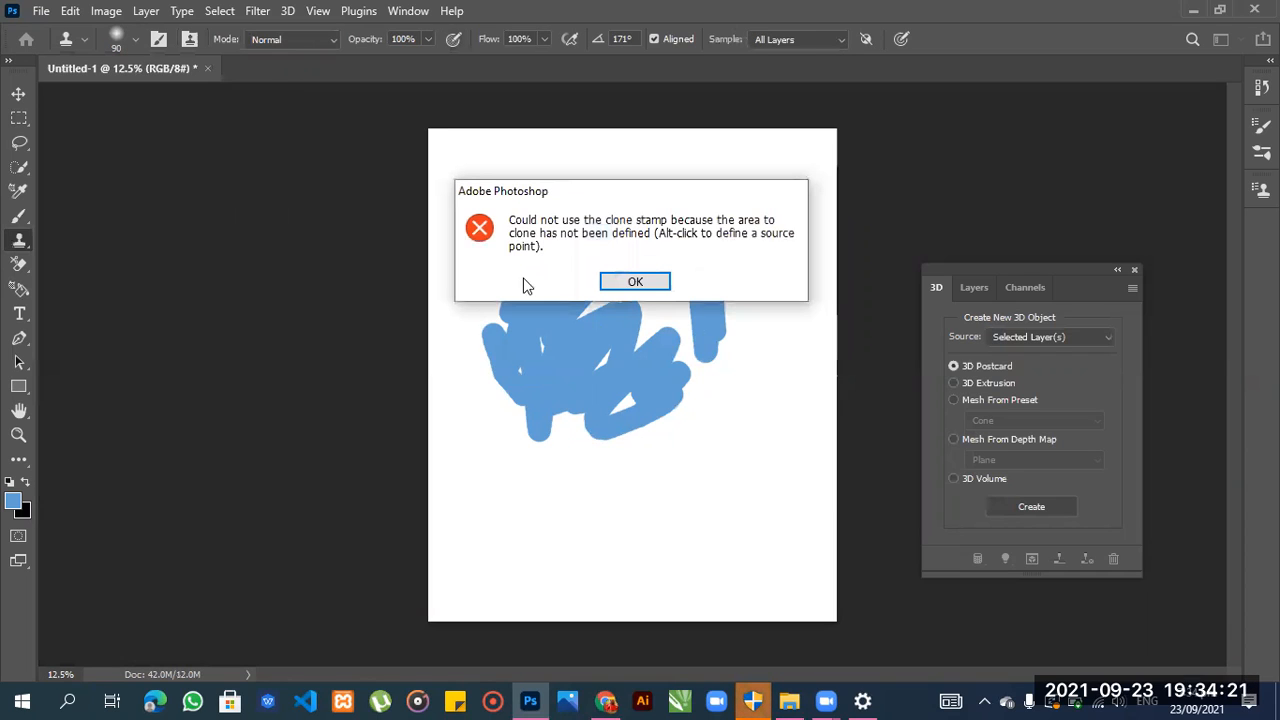
left_click(653, 289)
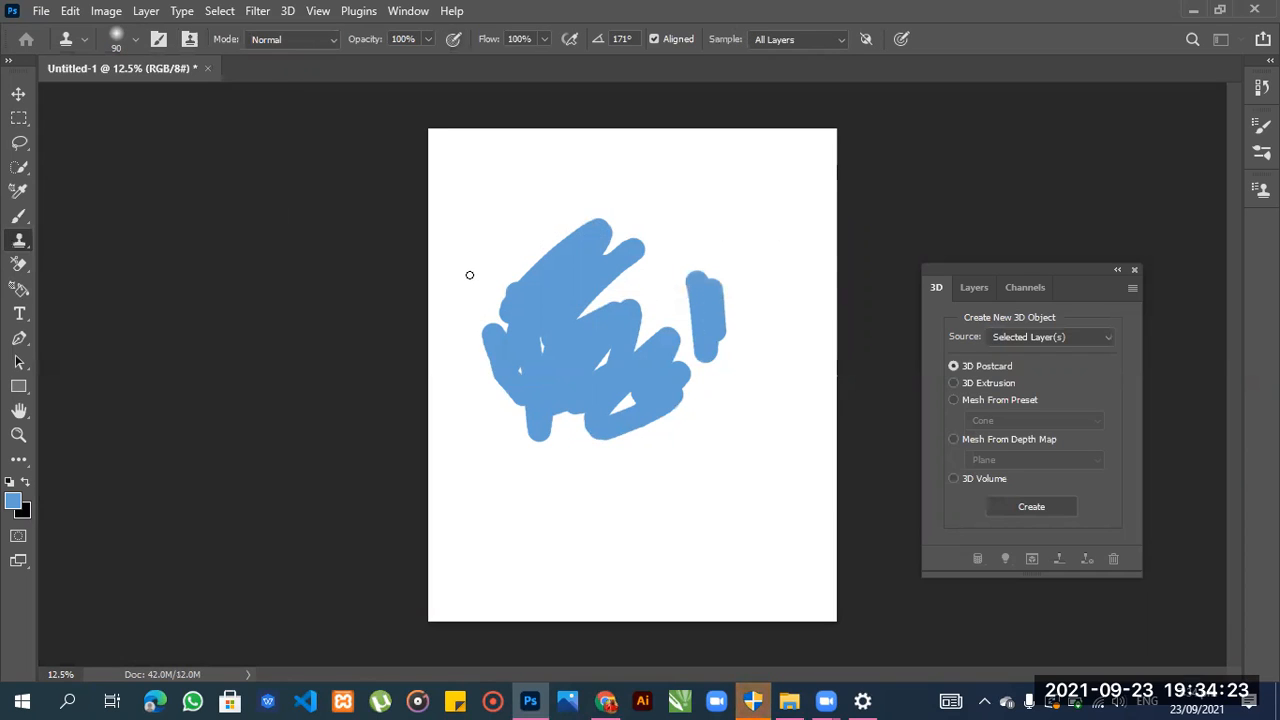
Sample the white area left of the blue scribble as the clone source and clone-stamp strokes across the scribble.
left_click(460, 273, "alt")
mouse_move(467, 316)
left_mouse_down()
mouse_move(475, 326)
mouse_move(475, 279)
left_mouse_up()
mouse_move(614, 260)
left_mouse_down()
mouse_move(554, 367)
mouse_move(594, 351)
mouse_move(526, 381)
mouse_move(505, 460)
mouse_move(571, 447)
mouse_move(571, 406)
mouse_move(567, 371)
left_mouse_up()
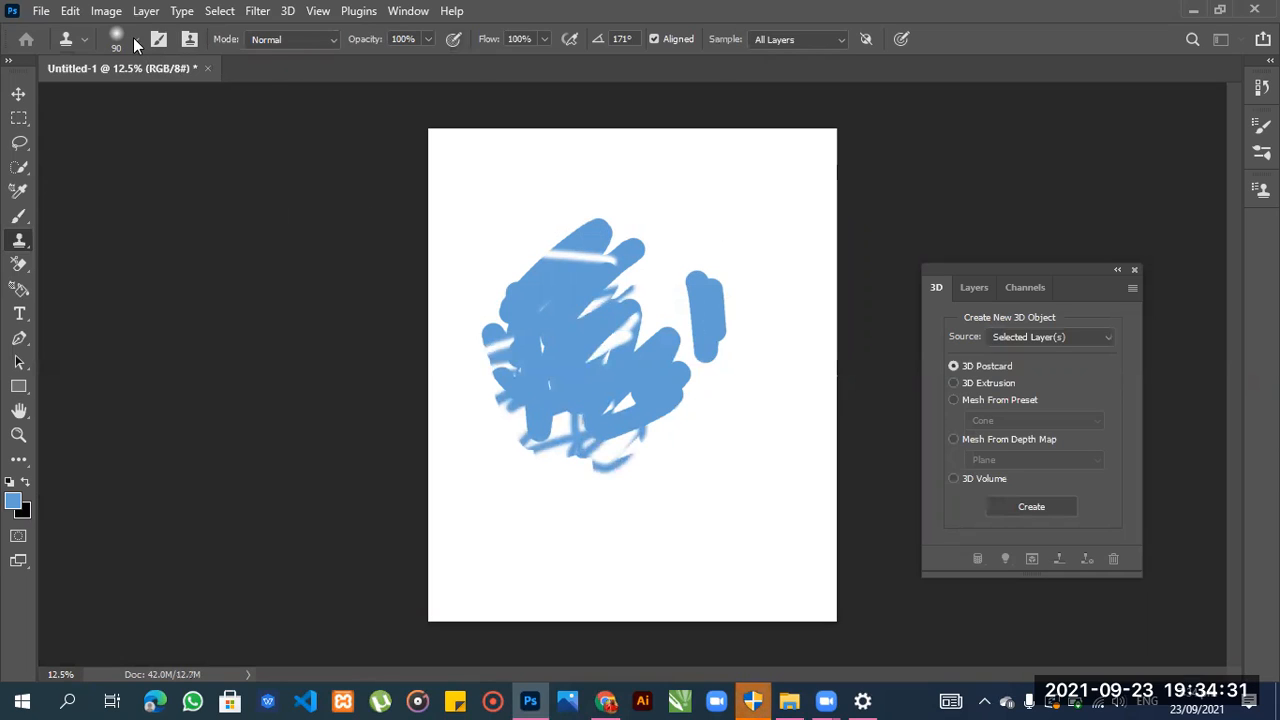
left_click(135, 40)
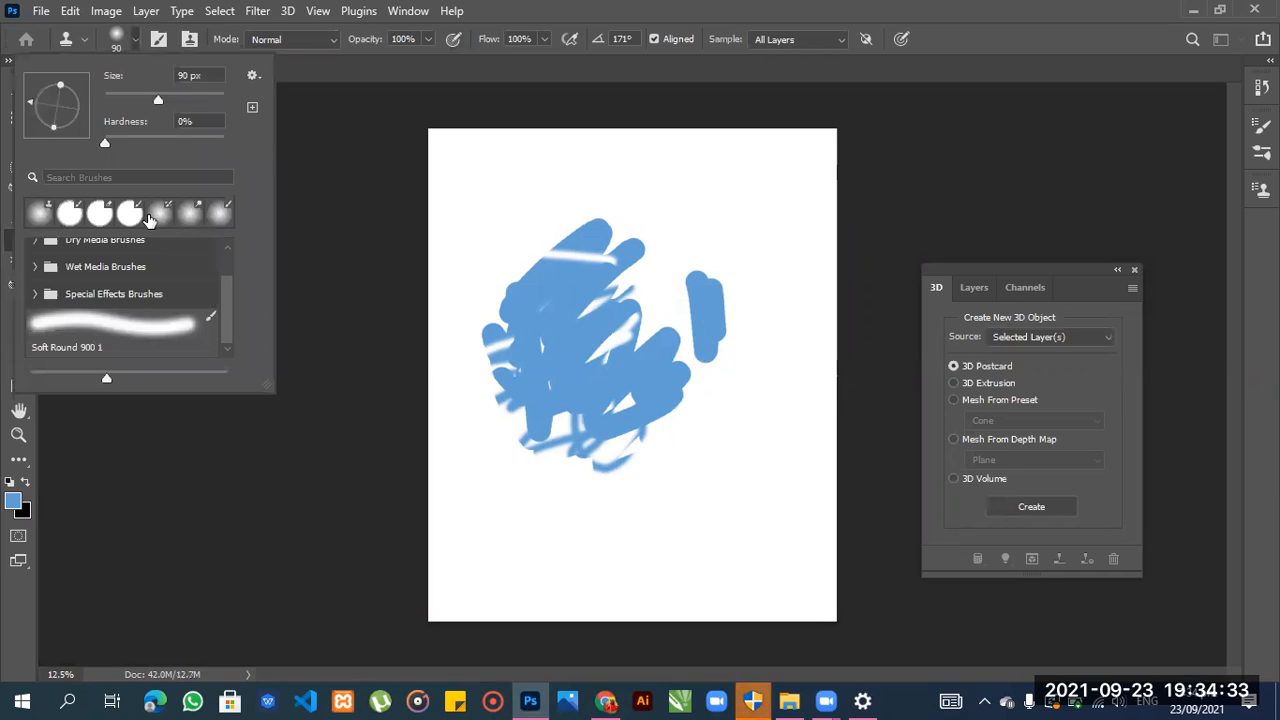
left_click(166, 293)
key("Escape")
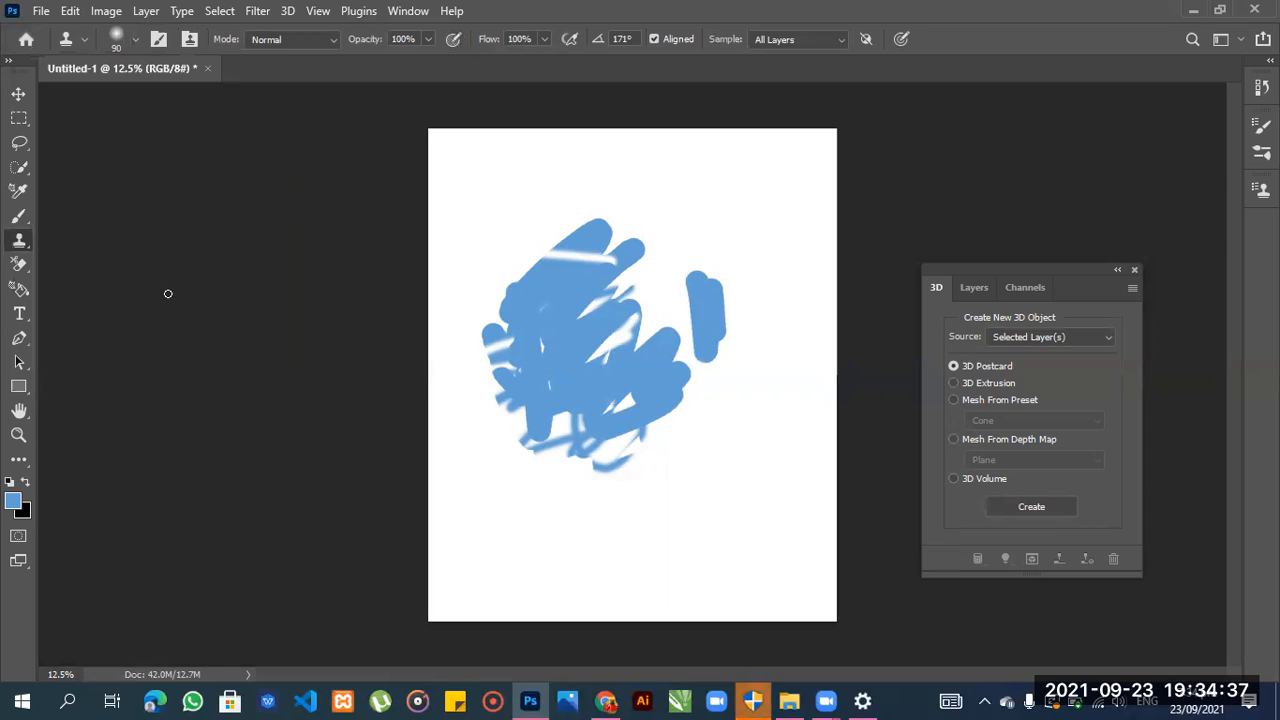
mouse_move(554, 248)
left_mouse_down()
mouse_move(587, 335)
mouse_move(561, 292)
mouse_move(586, 445)
mouse_move(535, 307)
mouse_move(592, 440)
mouse_move(539, 327)
mouse_move(601, 359)
mouse_move(603, 255)
mouse_move(653, 235)
mouse_move(579, 296)
mouse_move(541, 399)
mouse_move(498, 421)
mouse_move(605, 460)
mouse_move(679, 440)
mouse_move(671, 403)
mouse_move(597, 372)
mouse_move(668, 511)
mouse_move(523, 383)
left_mouse_up()
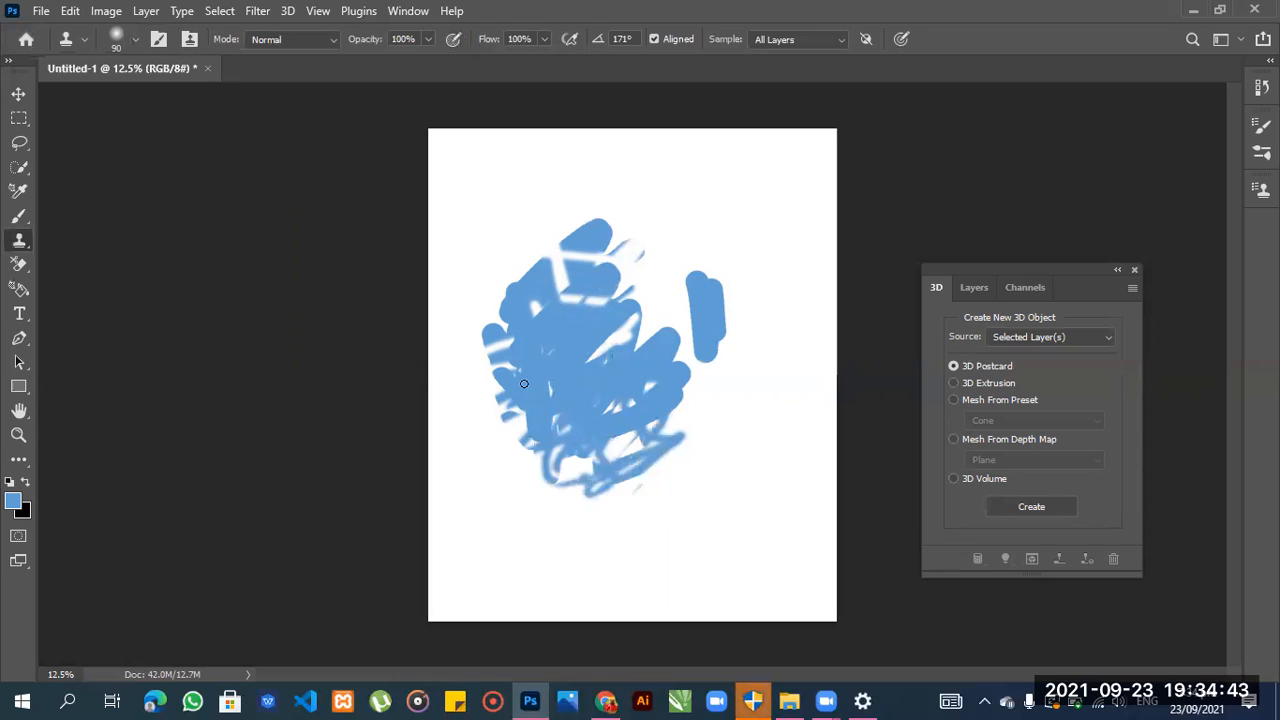
Switch back to the Brush tool, paint a short stroke above the scribble, and place the Brush Settings panel beside the canvas.
left_click(24, 213)
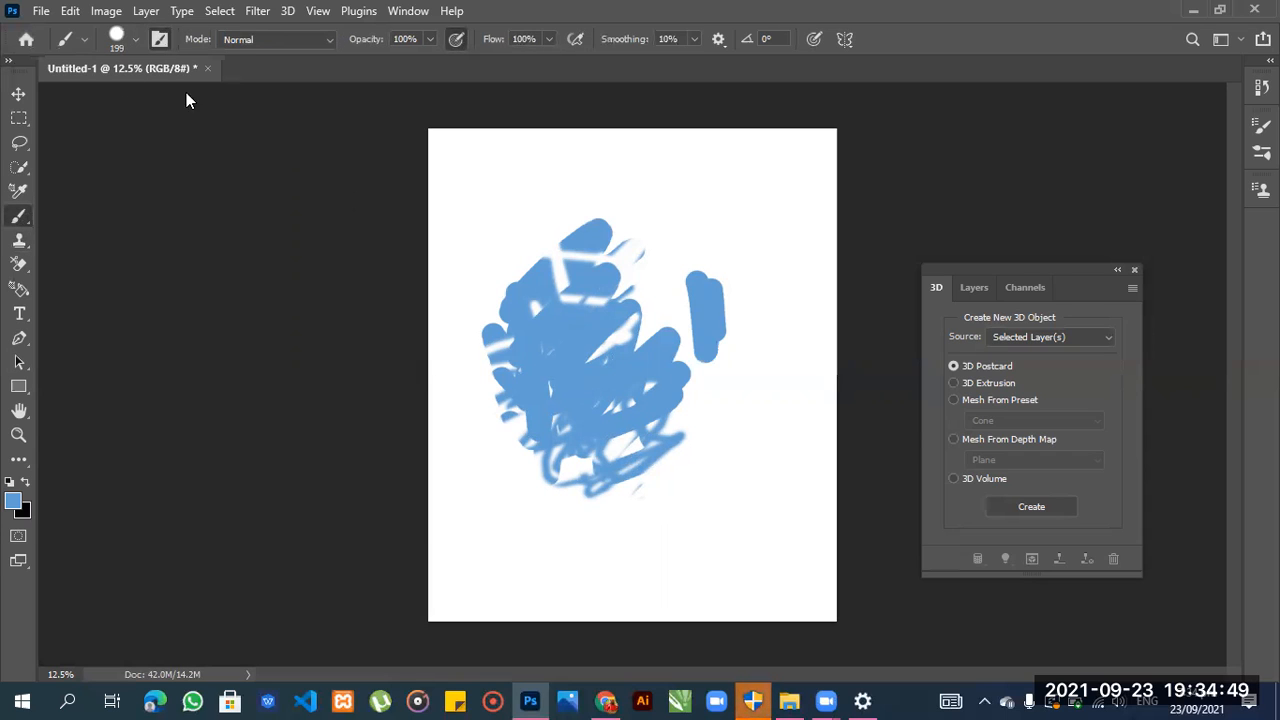
left_click(78, 38)
left_click(1162, 118)
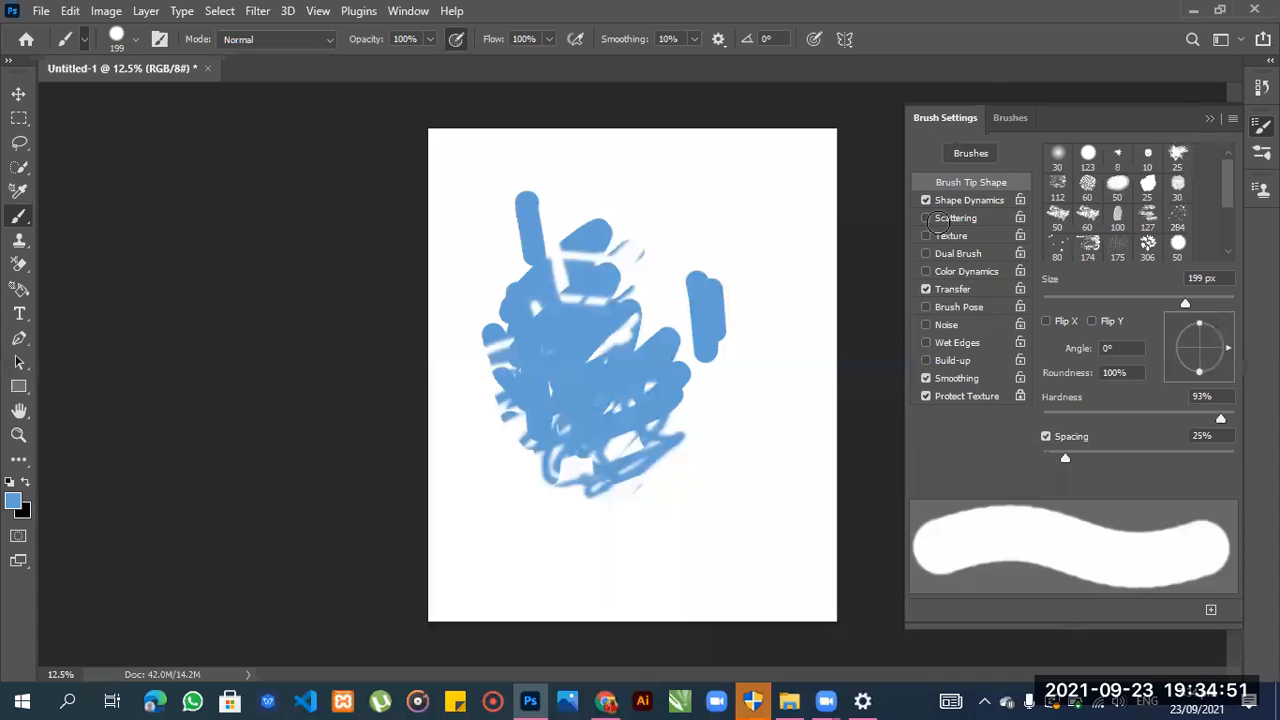
mouse_move(1110, 128)
left_mouse_down()
mouse_move(694, 189)
mouse_move(800, 170)
left_mouse_up()
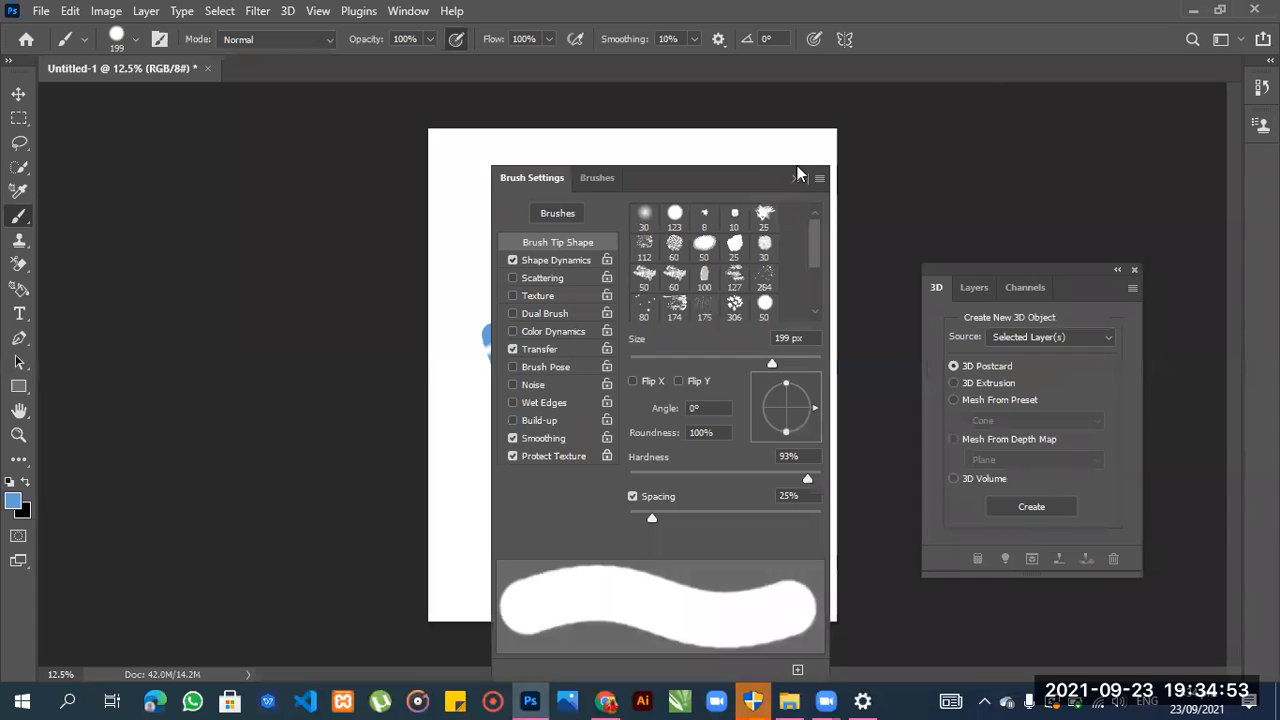
left_click_drag(461, 152, 243, 138)
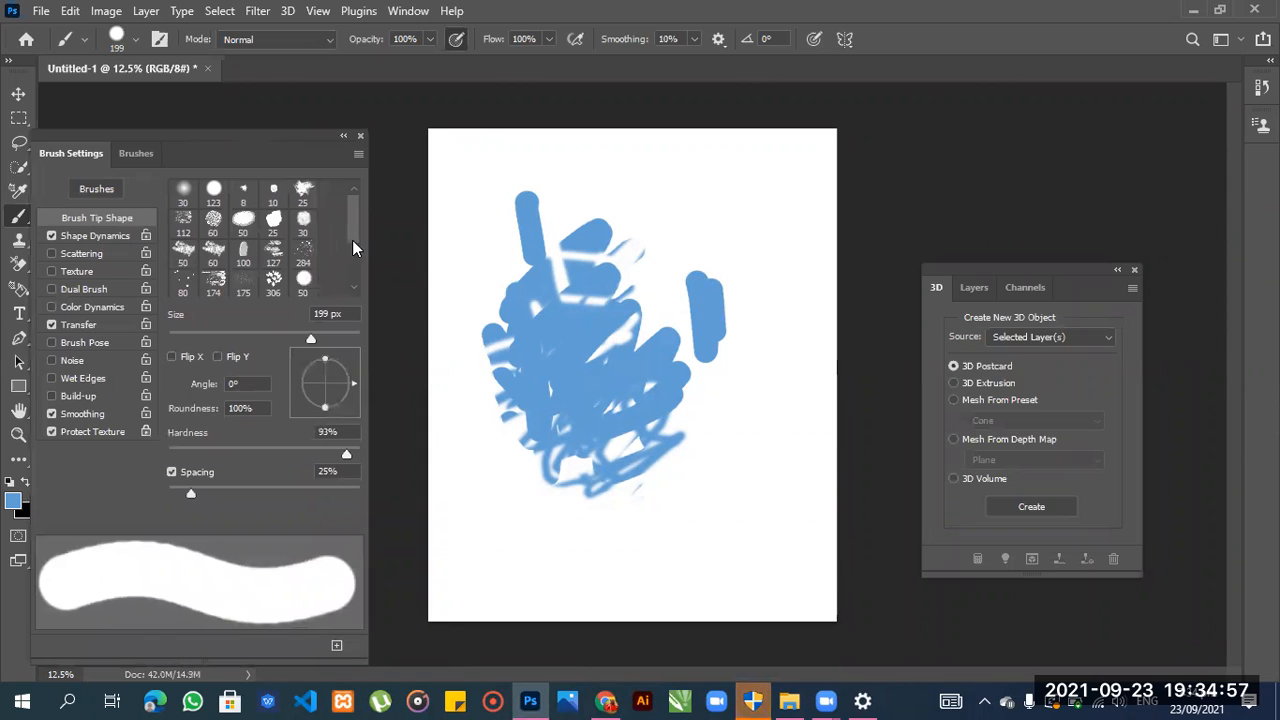
Choose the textured 60 px brush tip and paint a tall zigzag along the outer left side of the blue scribble.
mouse_move(351, 242)
left_mouse_down()
mouse_move(351, 305)
mouse_move(352, 176)
left_mouse_up()
left_click(214, 222)
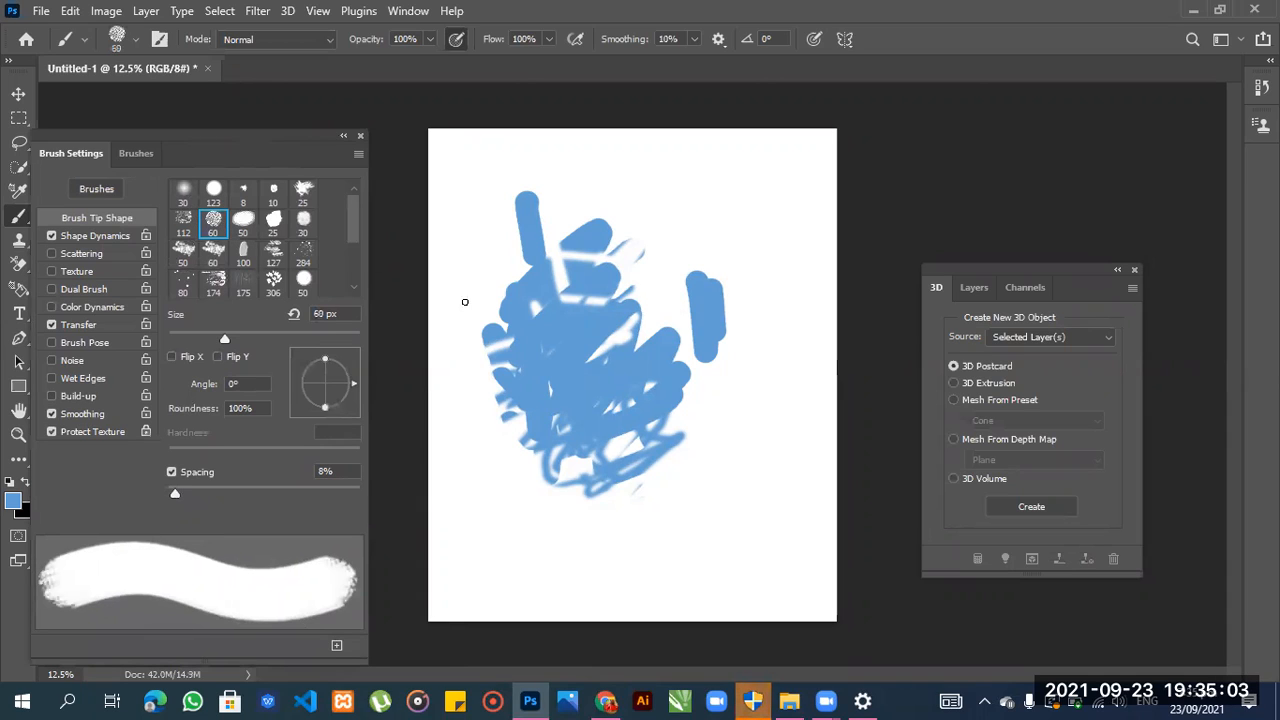
mouse_move(481, 263)
left_mouse_down()
mouse_move(489, 326)
mouse_move(472, 247)
mouse_move(480, 354)
mouse_move(467, 249)
mouse_move(464, 370)
left_mouse_up()
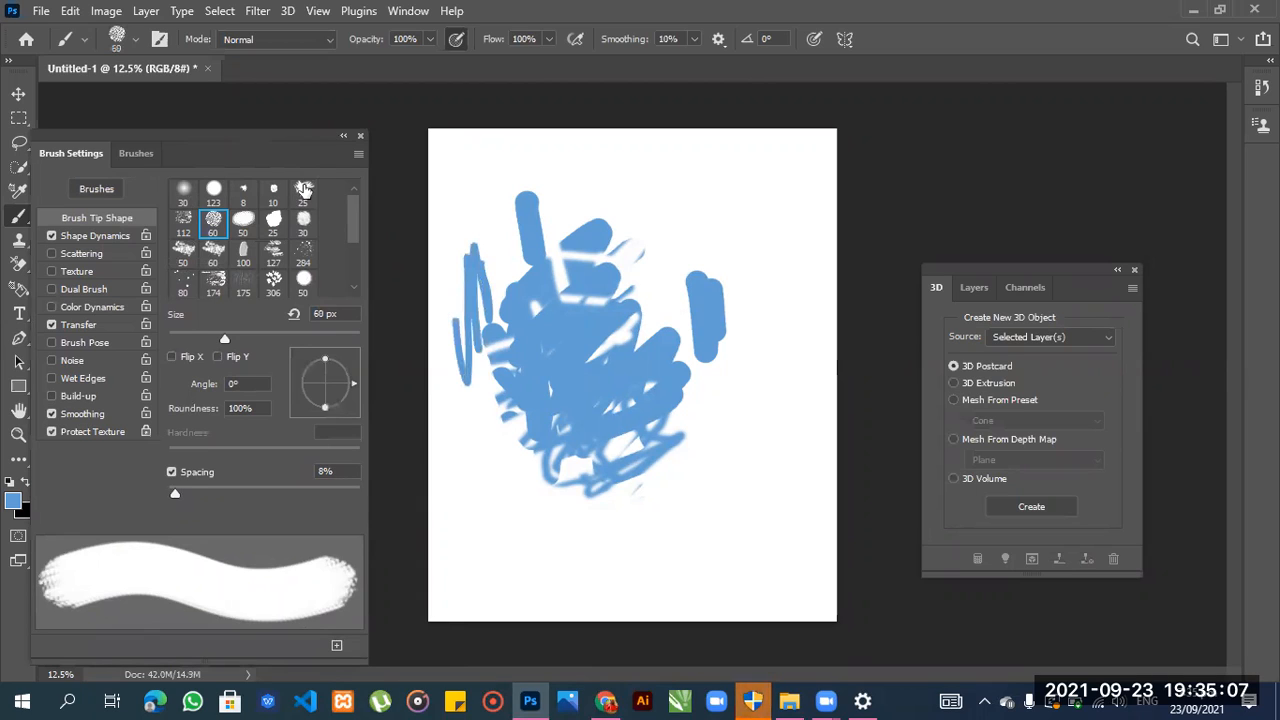
Paint thin zigzags on the page's upper right with the 25 px splatter tip and lower right with the other 25 px tip.
left_click(304, 191)
mouse_move(673, 190)
left_mouse_down()
mouse_move(640, 212)
mouse_move(684, 217)
left_mouse_up()
mouse_move(728, 282)
left_mouse_down()
mouse_move(762, 250)
mouse_move(772, 290)
left_mouse_up()
left_click(273, 222)
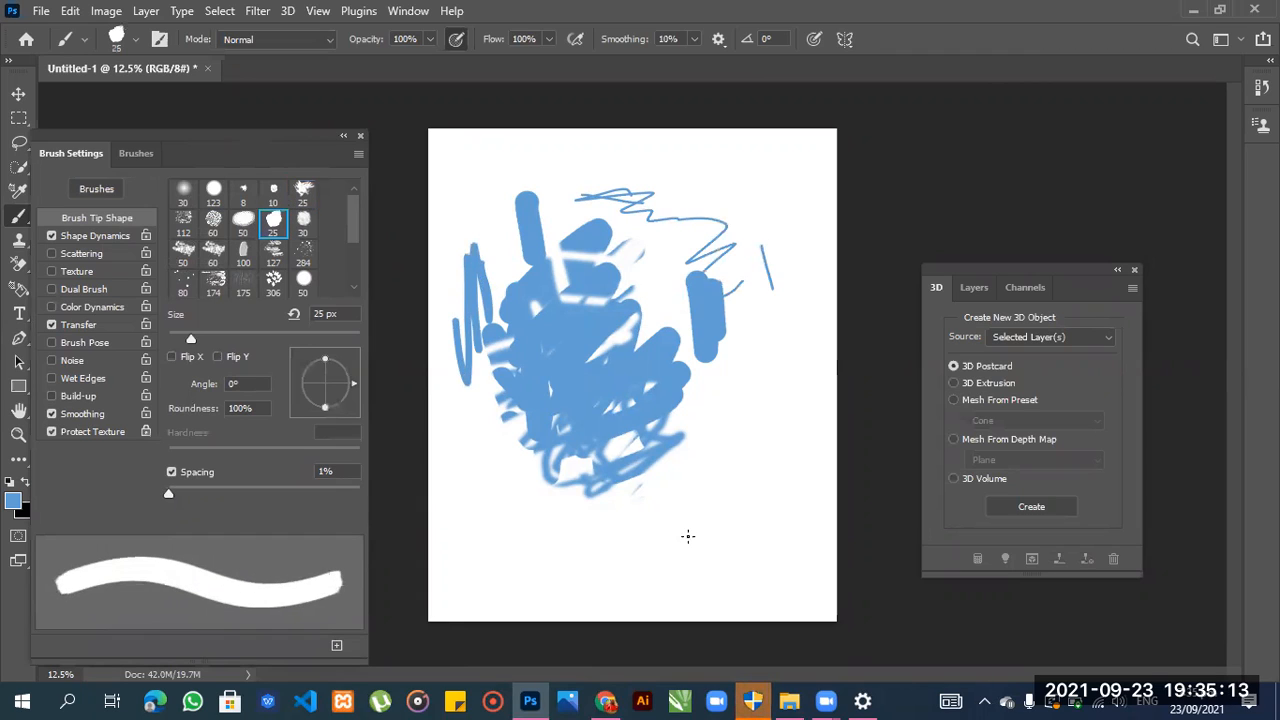
mouse_move(740, 440)
left_mouse_down()
mouse_move(746, 544)
mouse_move(763, 426)
mouse_move(759, 536)
mouse_move(746, 486)
left_mouse_up()
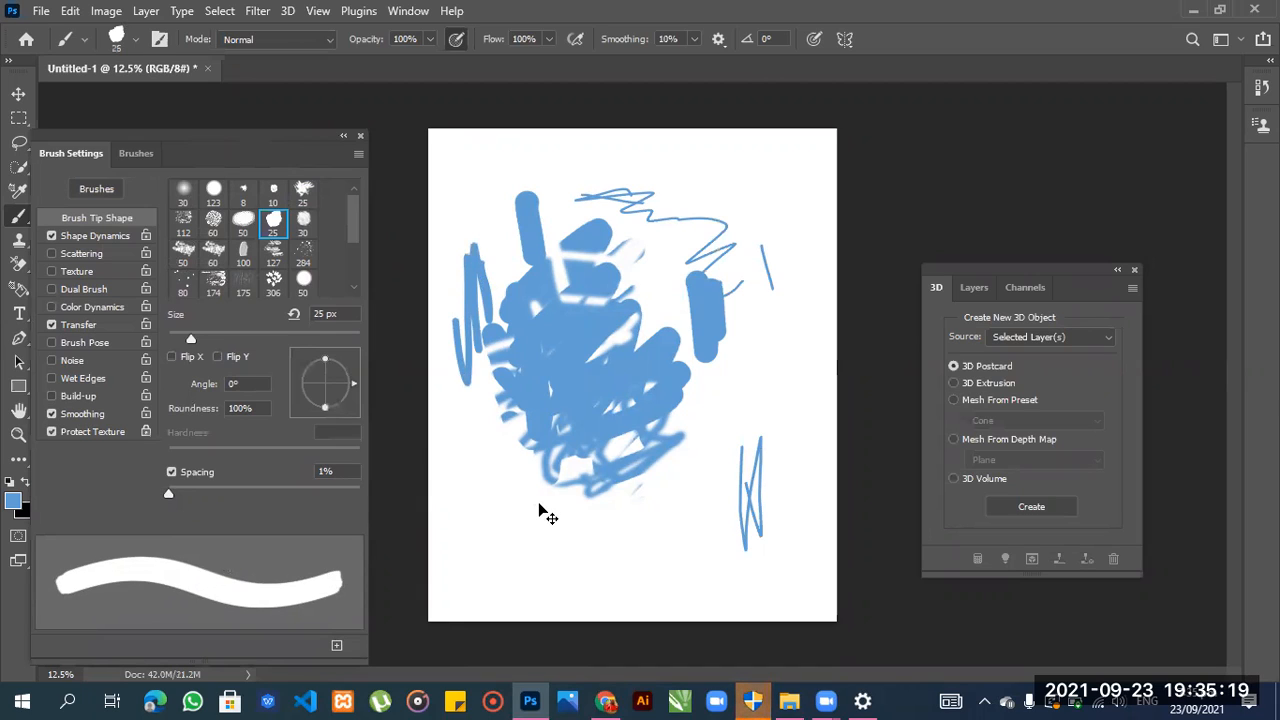
Enlarge the current brush tip to 809 px and paint broad strokes over most of the blue scribble.
key("bracketright")
key("bracketright")
key("bracketright")
key("bracketright")
key("bracketright")
key("bracketright")
key("bracketright")
key("bracketright")
key("bracketright")
key("bracketright")
key("bracketright")
key("bracketright")
key("bracketright")
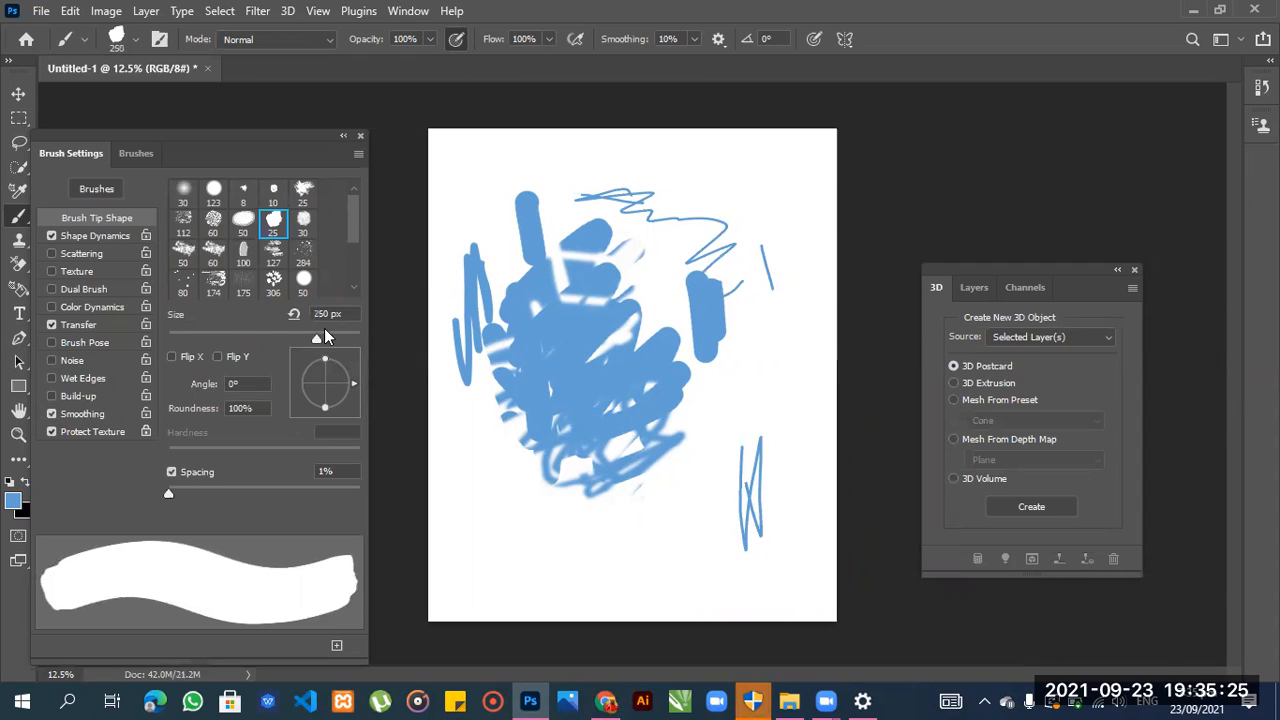
left_click_drag(318, 339, 343, 340)
mouse_move(518, 470)
left_mouse_down()
mouse_move(613, 507)
mouse_move(698, 385)
mouse_move(701, 456)
mouse_move(644, 471)
mouse_move(454, 424)
mouse_move(455, 441)
mouse_move(664, 194)
mouse_move(707, 252)
mouse_move(680, 286)
left_mouse_up()
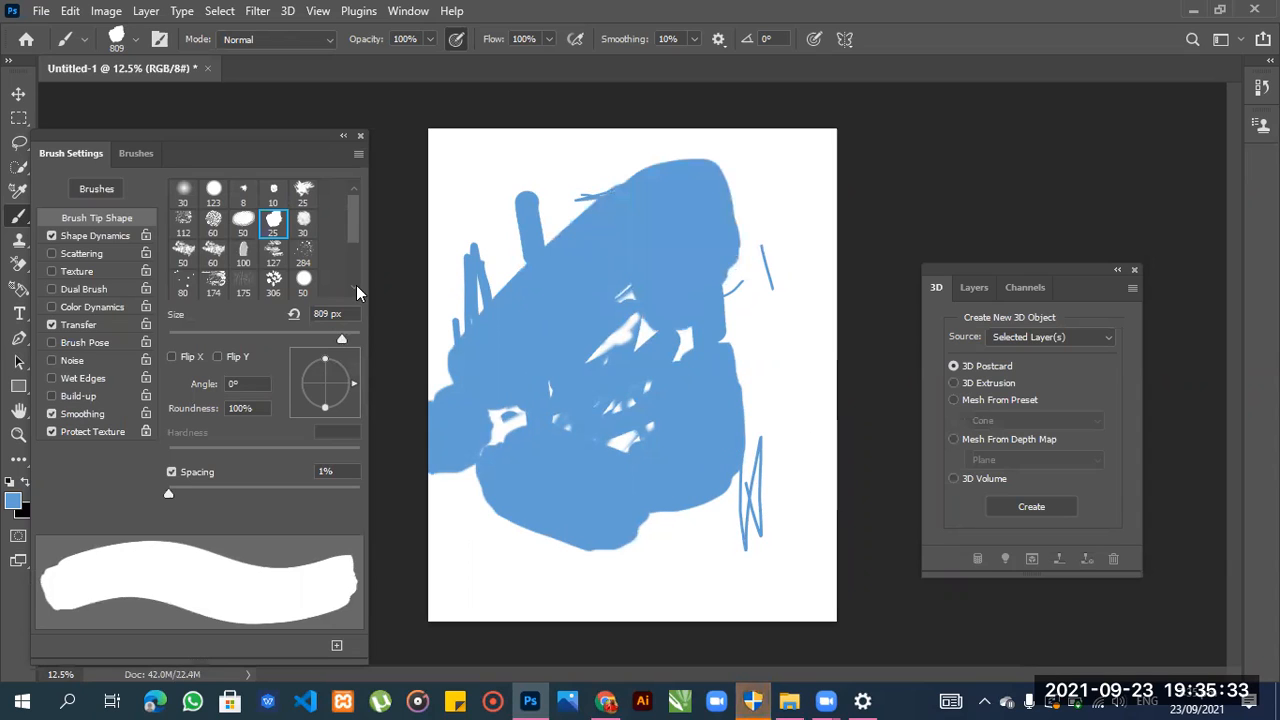
Choose the bristly 174 px brush tip and paint short strokes along the right, lower and upper margins of the page.
left_click(217, 284)
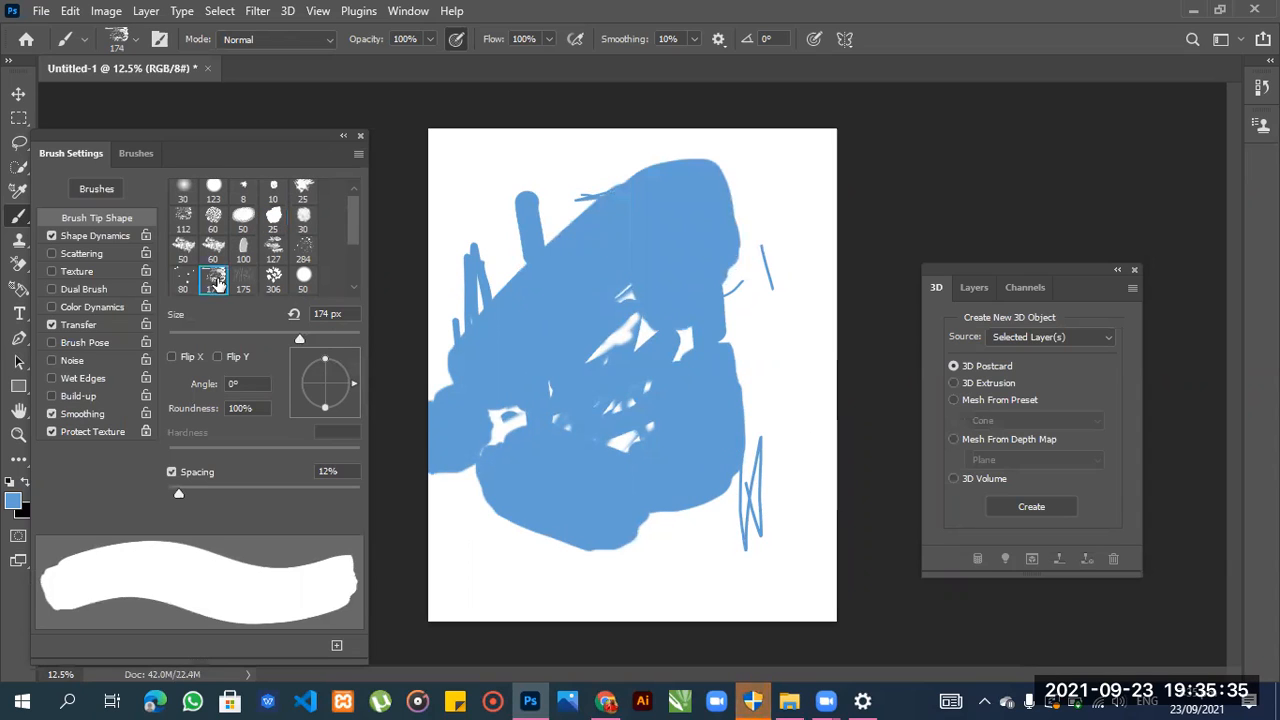
left_click_drag(753, 321, 810, 397)
mouse_move(804, 486)
left_mouse_down()
mouse_move(825, 550)
mouse_move(806, 551)
mouse_move(806, 582)
left_mouse_up()
mouse_move(728, 572)
left_mouse_down()
mouse_move(673, 573)
mouse_move(609, 579)
mouse_move(656, 555)
left_mouse_up()
left_click_drag(514, 578, 567, 566)
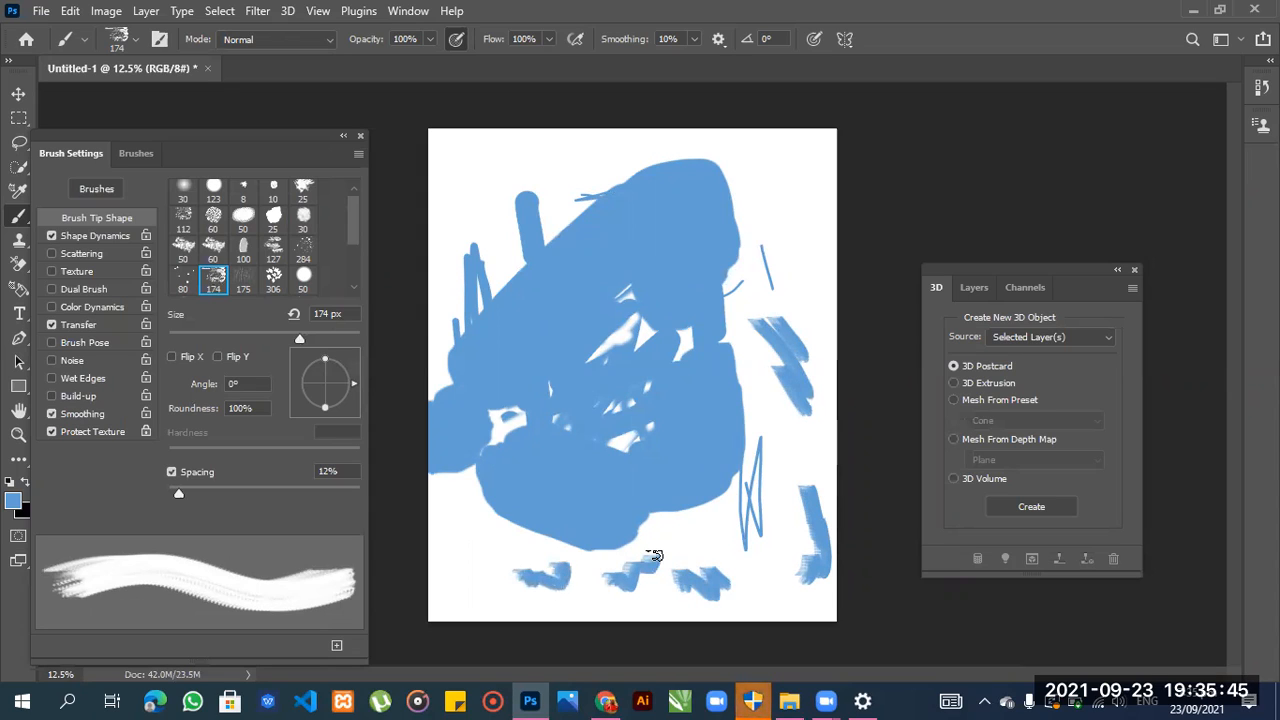
left_click_drag(446, 543, 498, 548)
left_click_drag(804, 150, 714, 151)
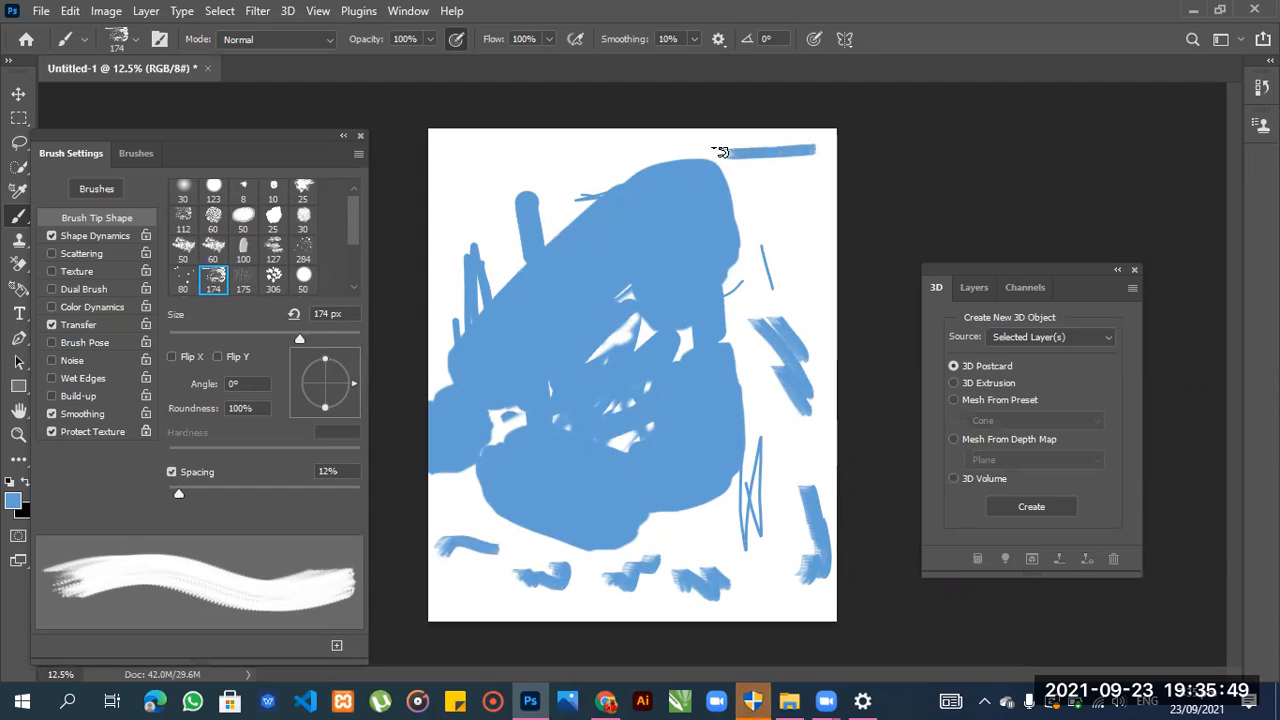
mouse_move(810, 184)
left_mouse_down()
mouse_move(814, 226)
mouse_move(792, 218)
mouse_move(805, 246)
left_mouse_up()
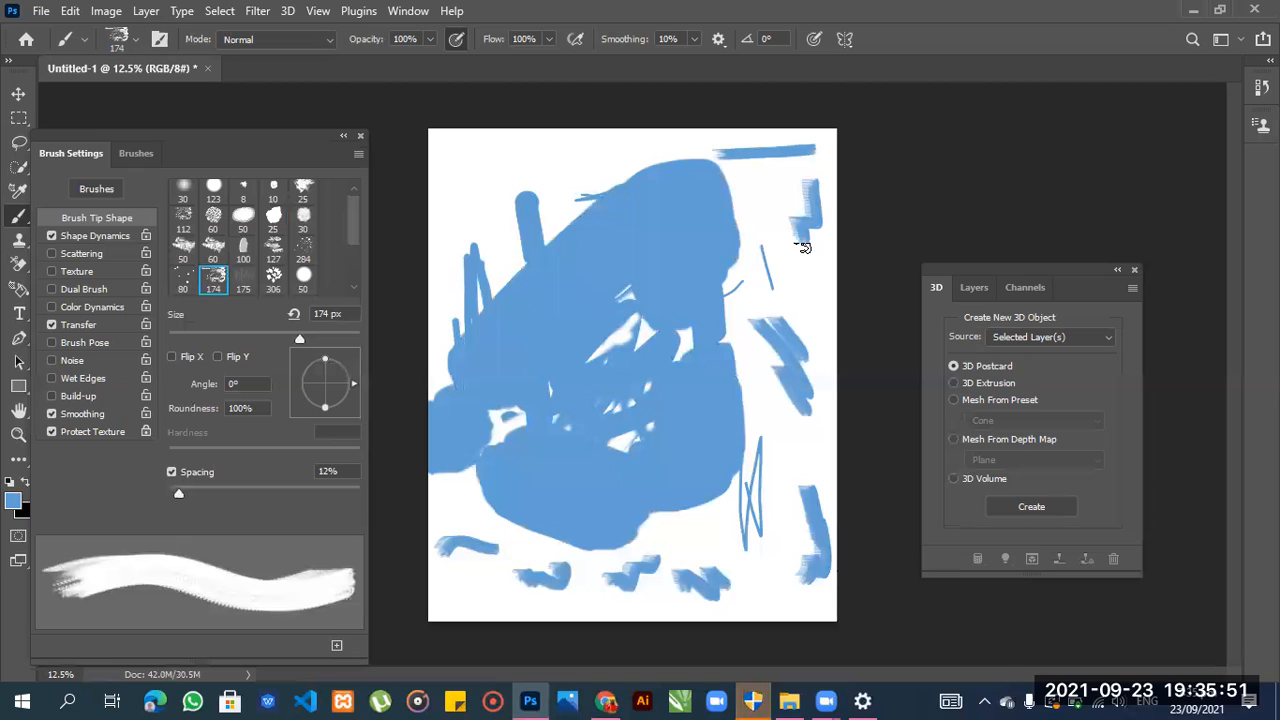
Try to move the Background layer without converting it to a normal layer, and close the Brush Settings panel.
key("v")
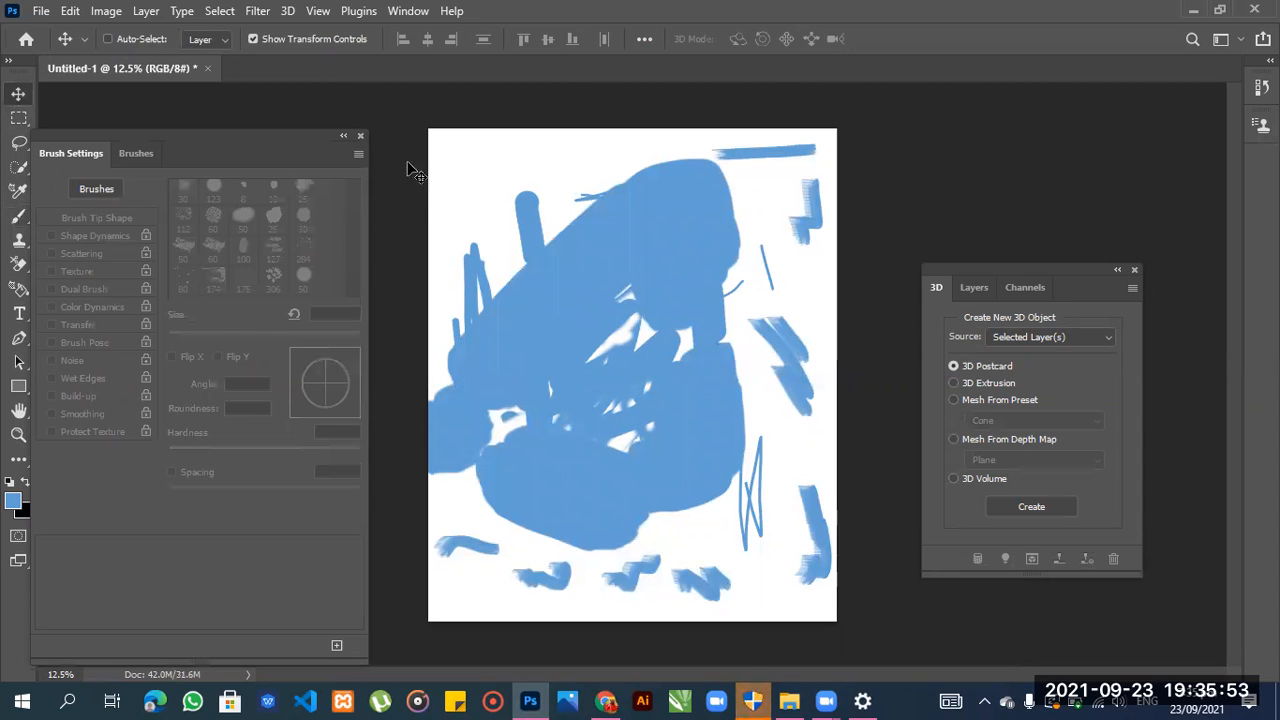
mouse_move(500, 229)
left_mouse_down()
mouse_move(560, 371)
mouse_move(635, 385)
left_mouse_up()
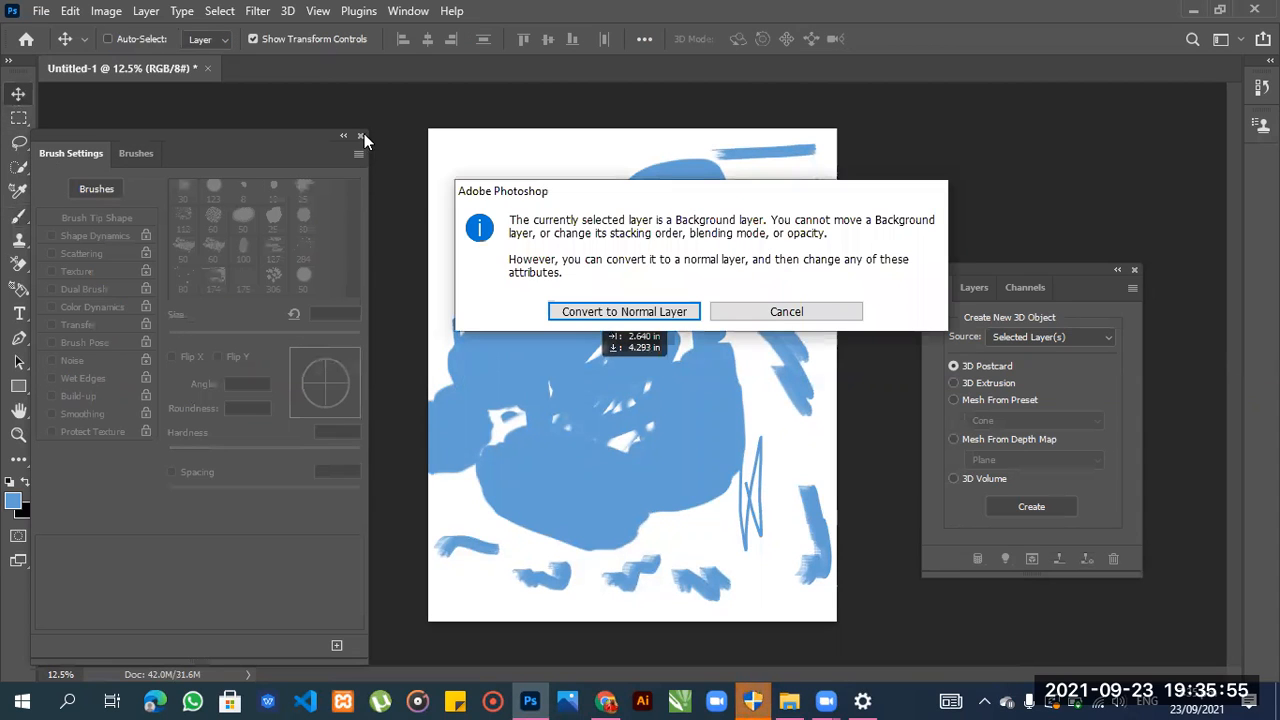
left_click(812, 313)
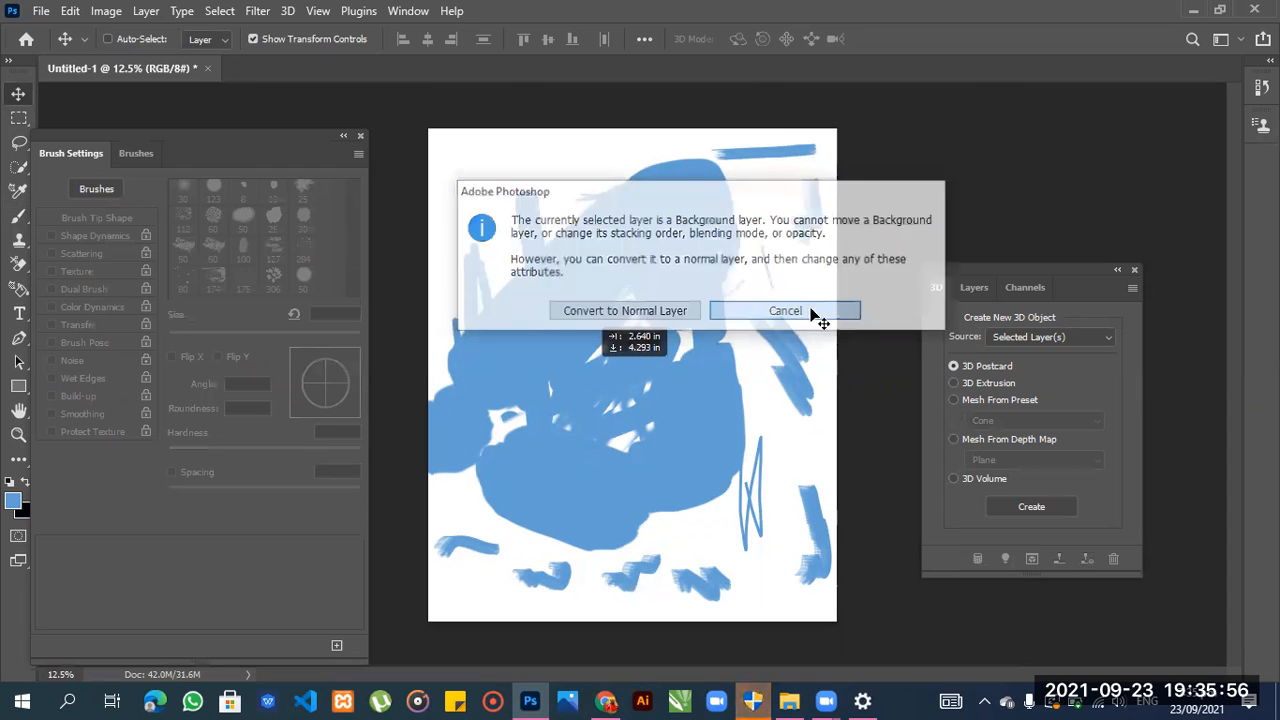
left_click(361, 137)
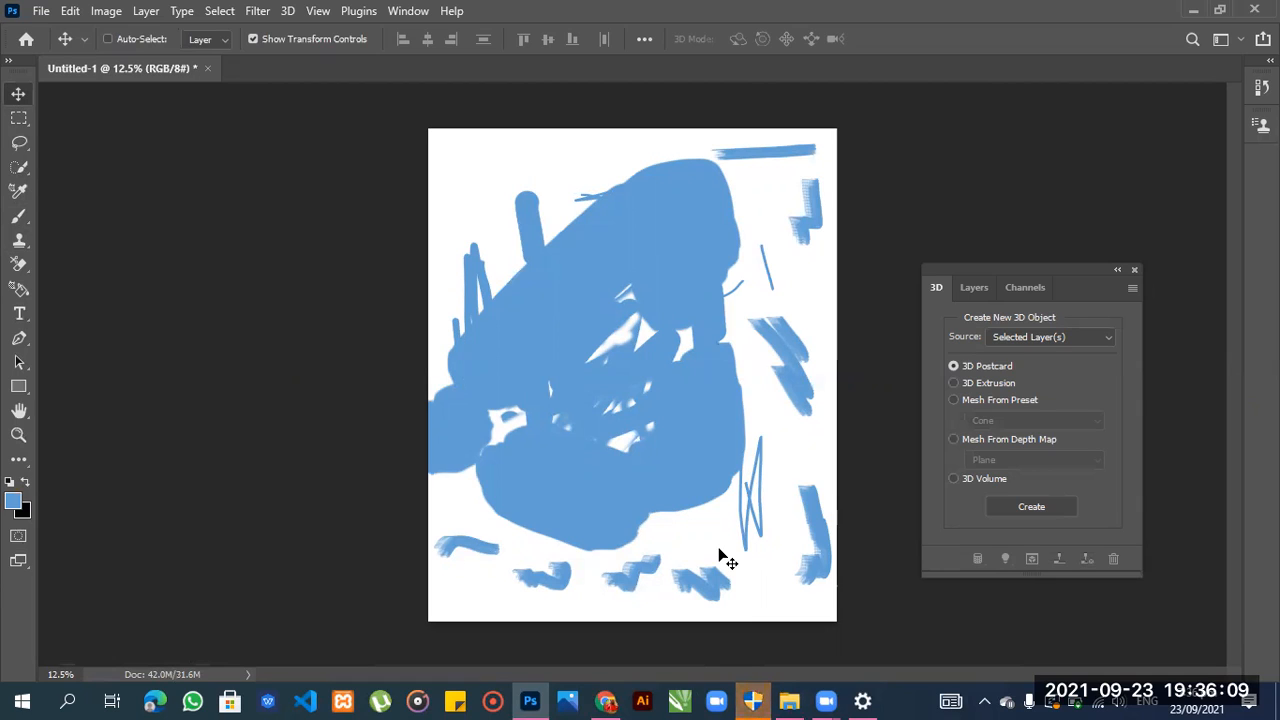
Switch to the Chrome browser and search Google for "poster english fonts download".
mouse_move(587, 670)
left_click(580, 605)
left_click(557, 327)
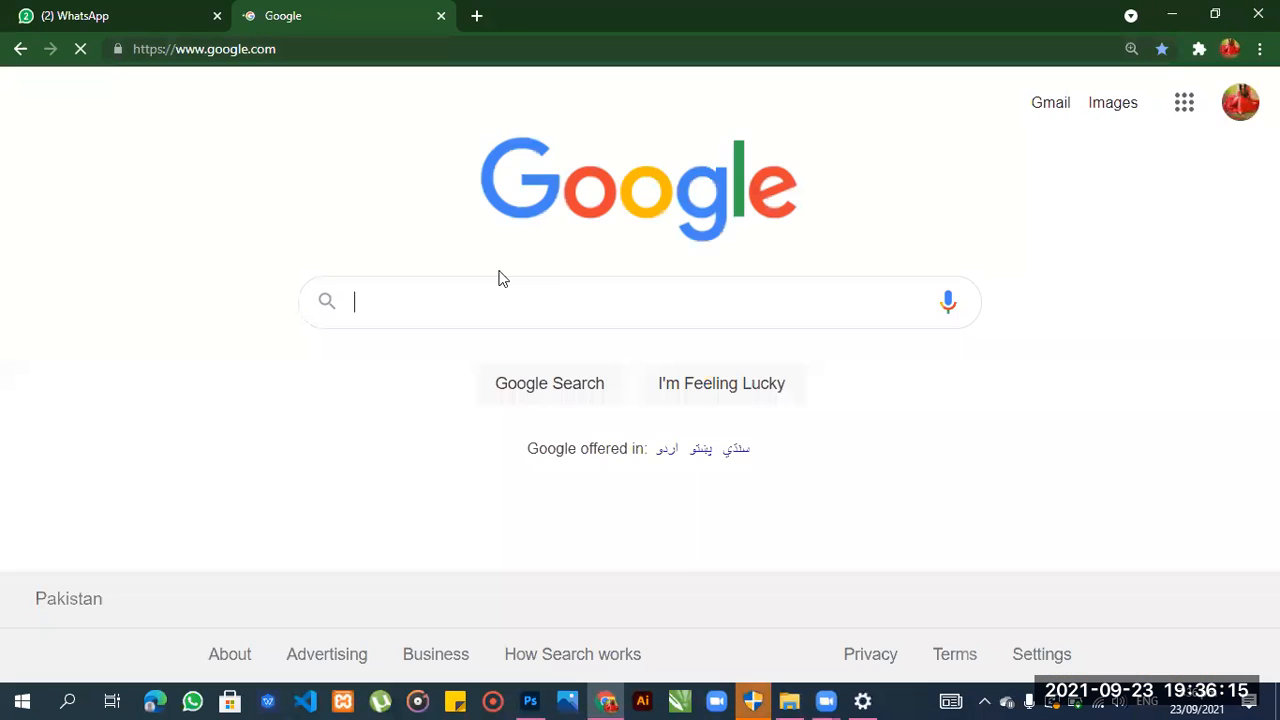
left_click(403, 314)
type("p")
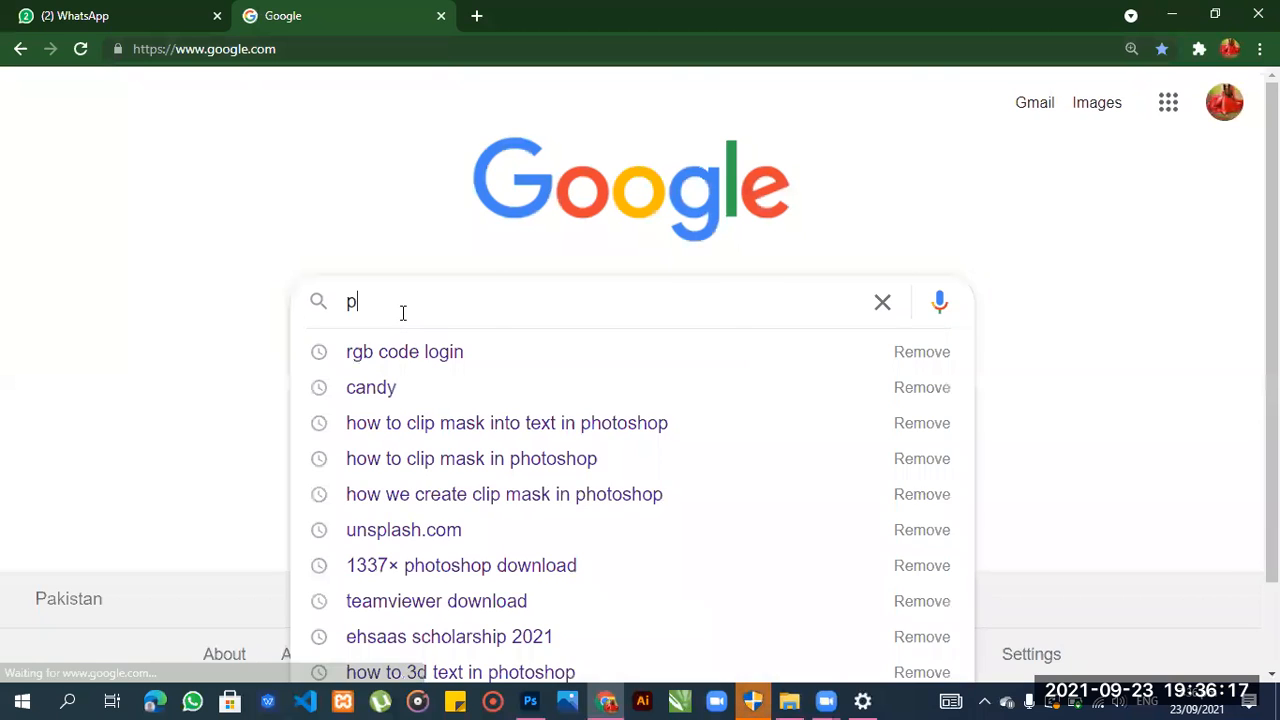
type("oster")
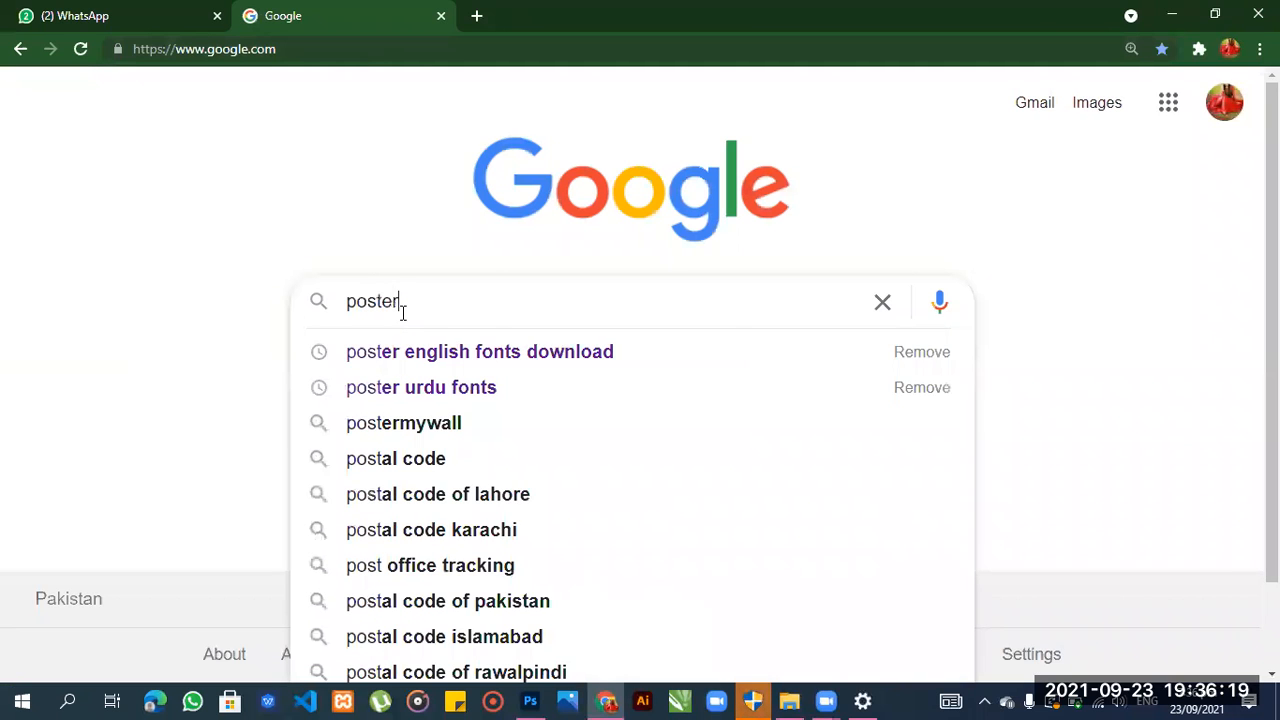
key("Return")
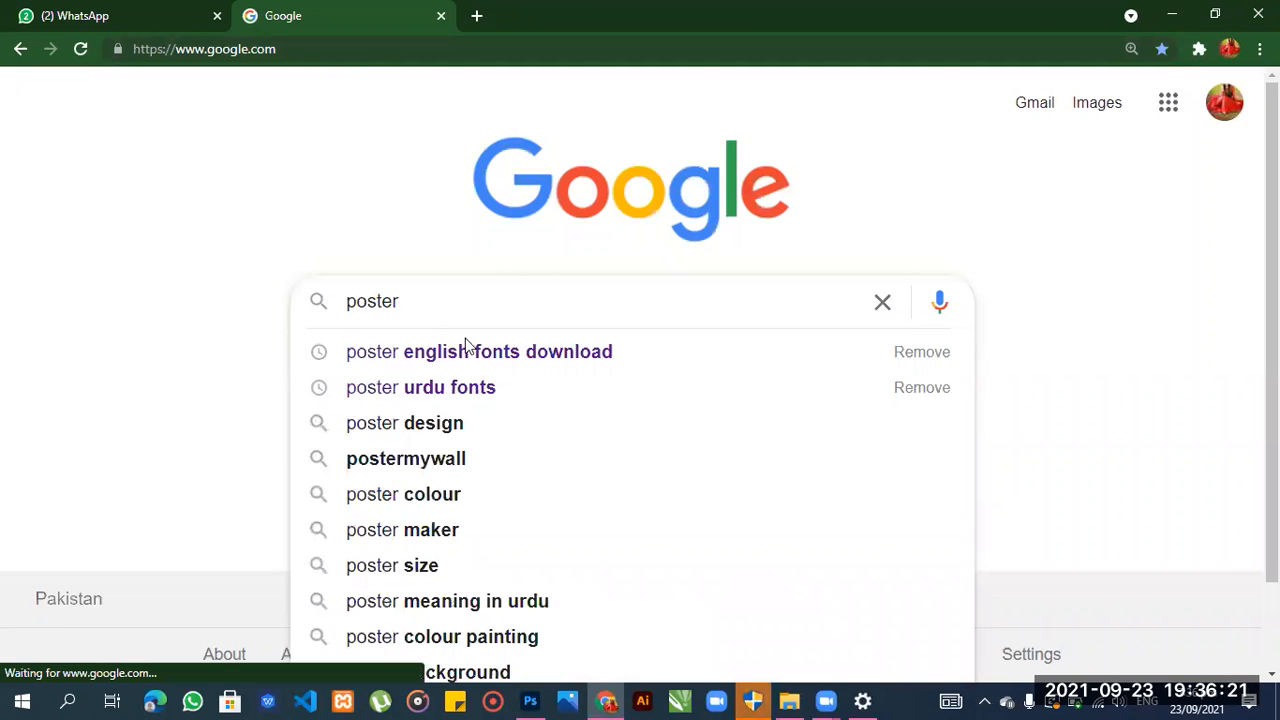
left_click(510, 361)
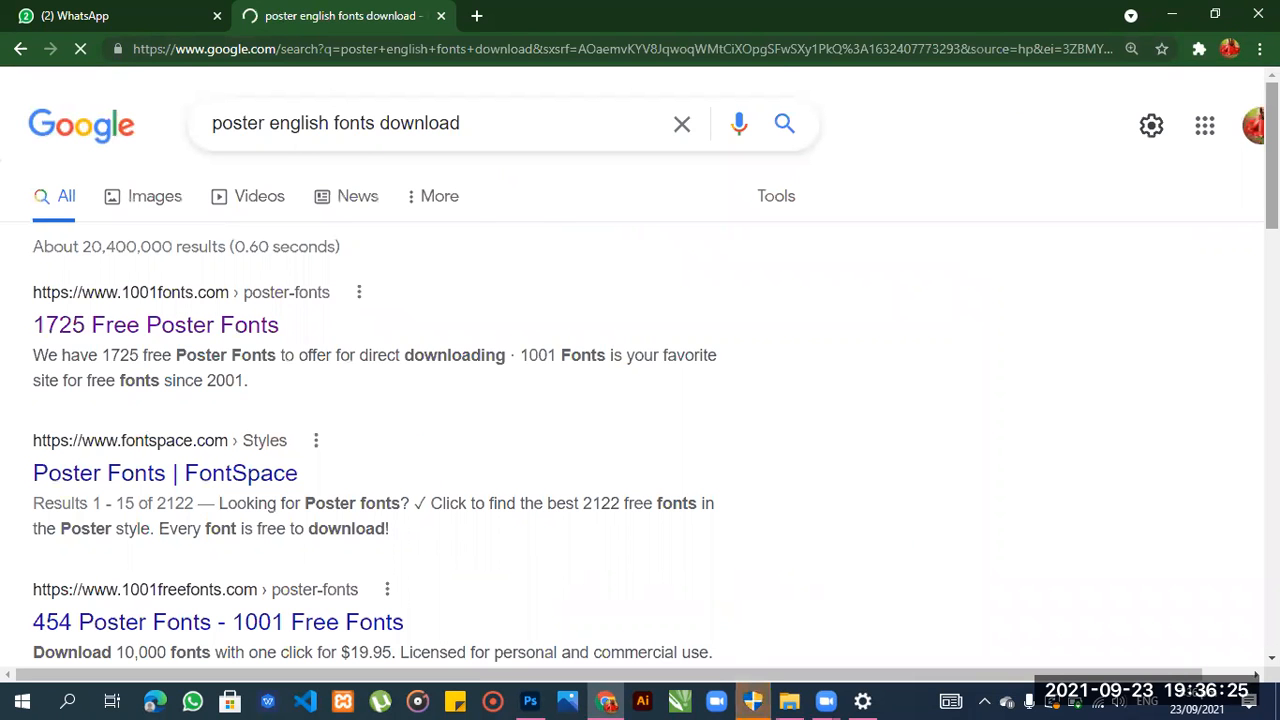
Open the 1001fonts.com "1725 Free Poster Fonts" search result in a new tab and show that page.
scroll(640, 400, "down", 10)
scroll(181, 224, "up", 10)
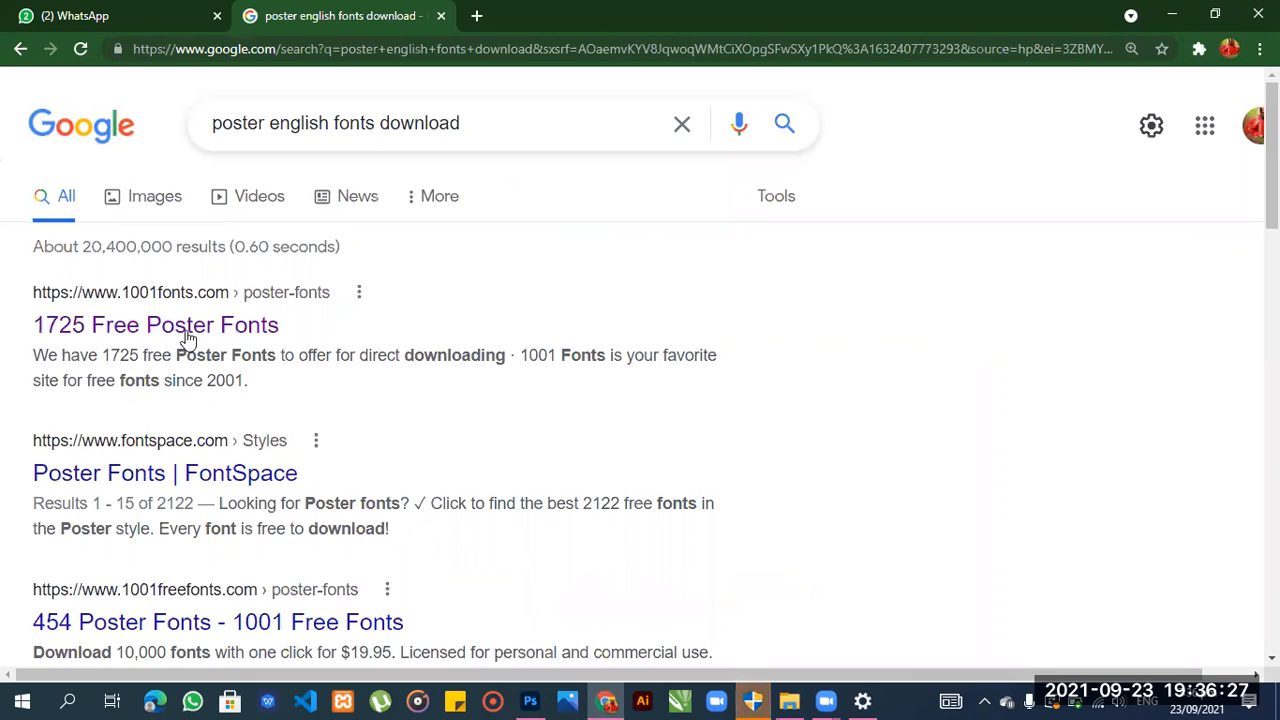
right_click(240, 350)
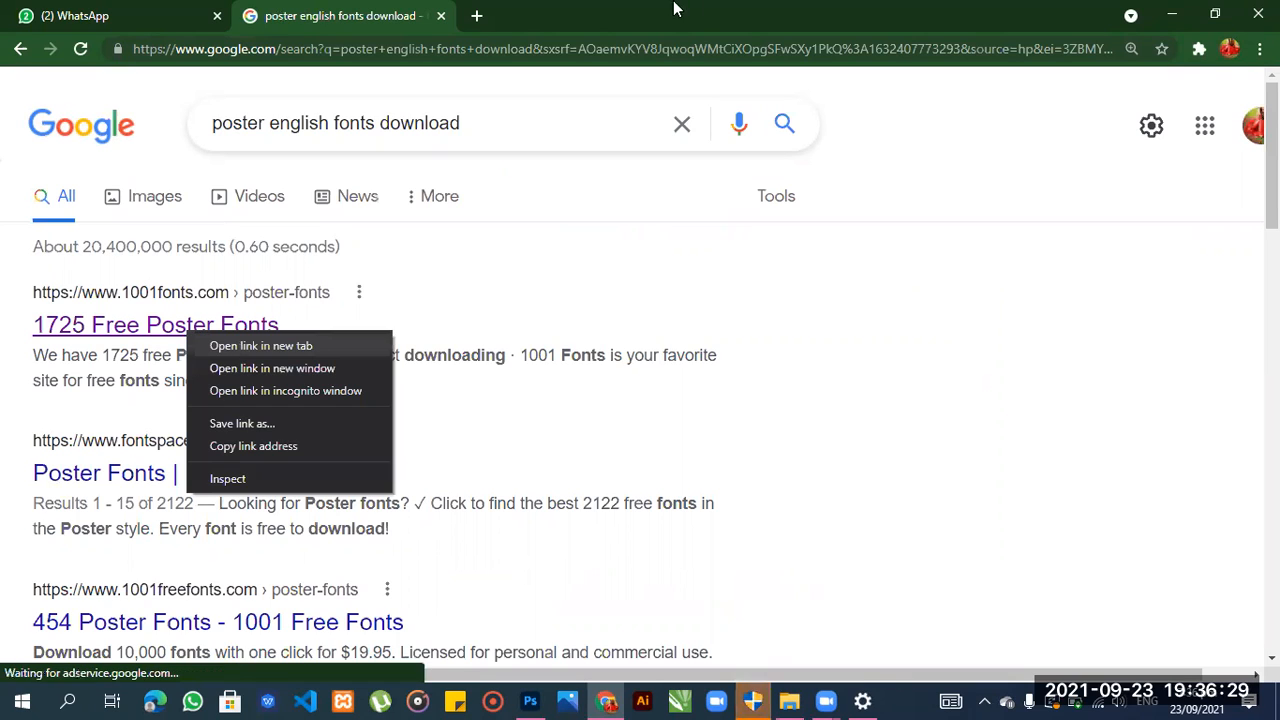
key("Return")
left_click(571, 10)
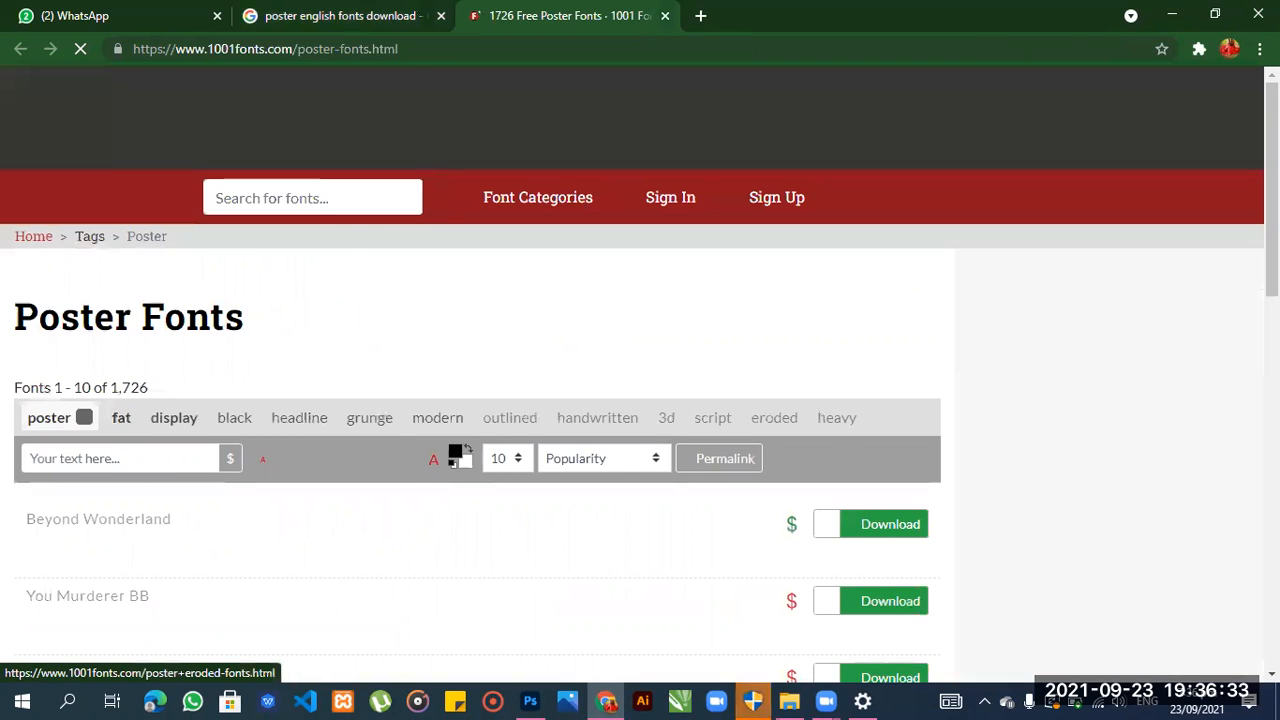
Download the You Murderer BB and Ginga fonts from the Poster Fonts list.
scroll(774, 418, "down", 2)
scroll(774, 418, "down", 2)
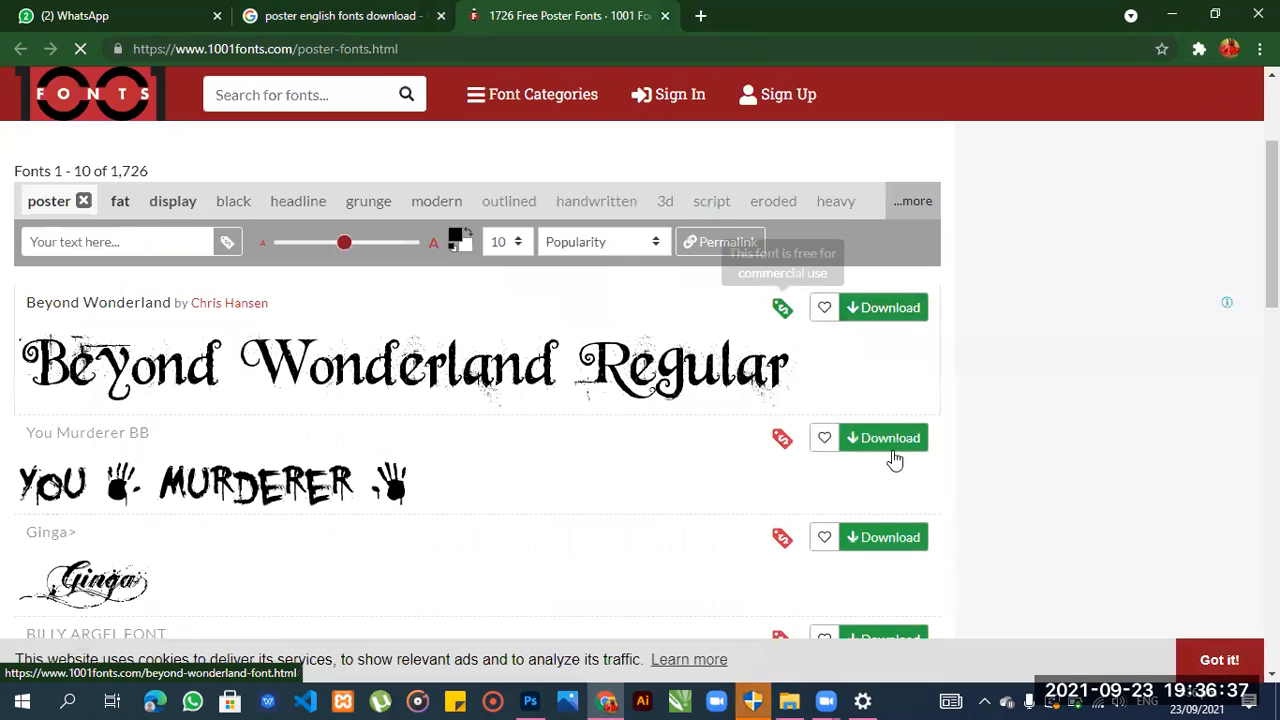
left_click(858, 438)
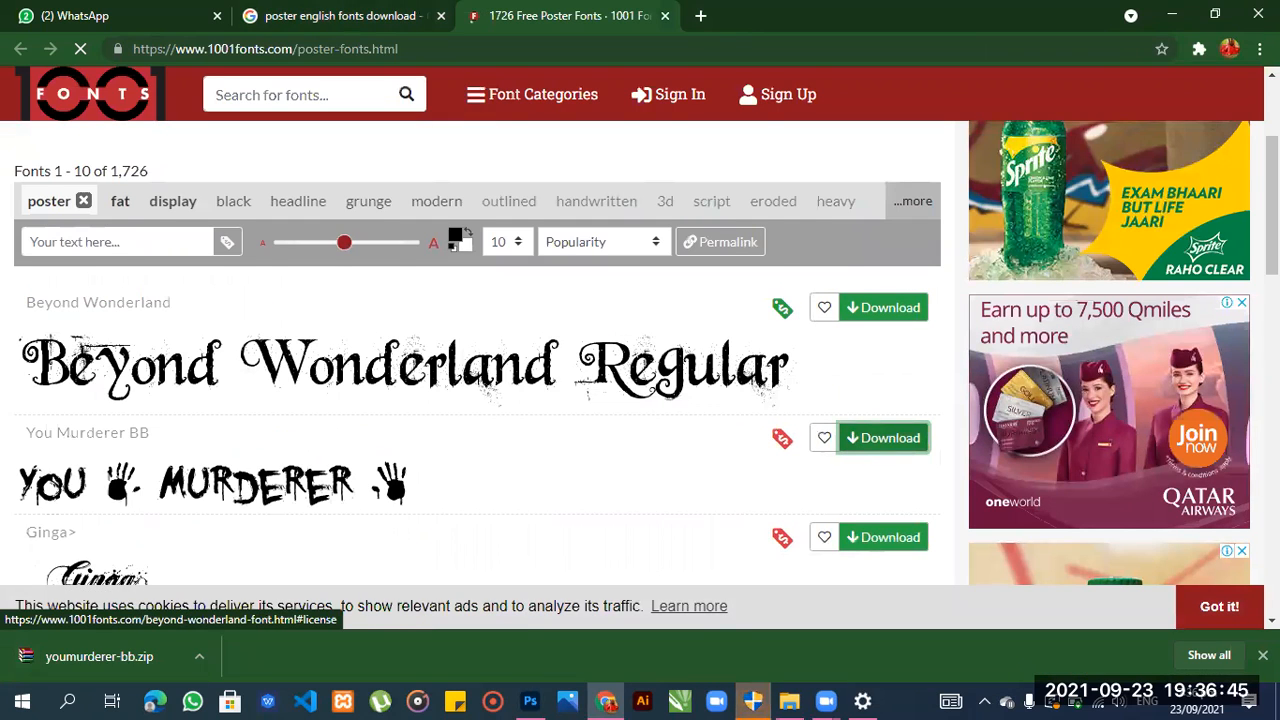
scroll(782, 308, "down", 2)
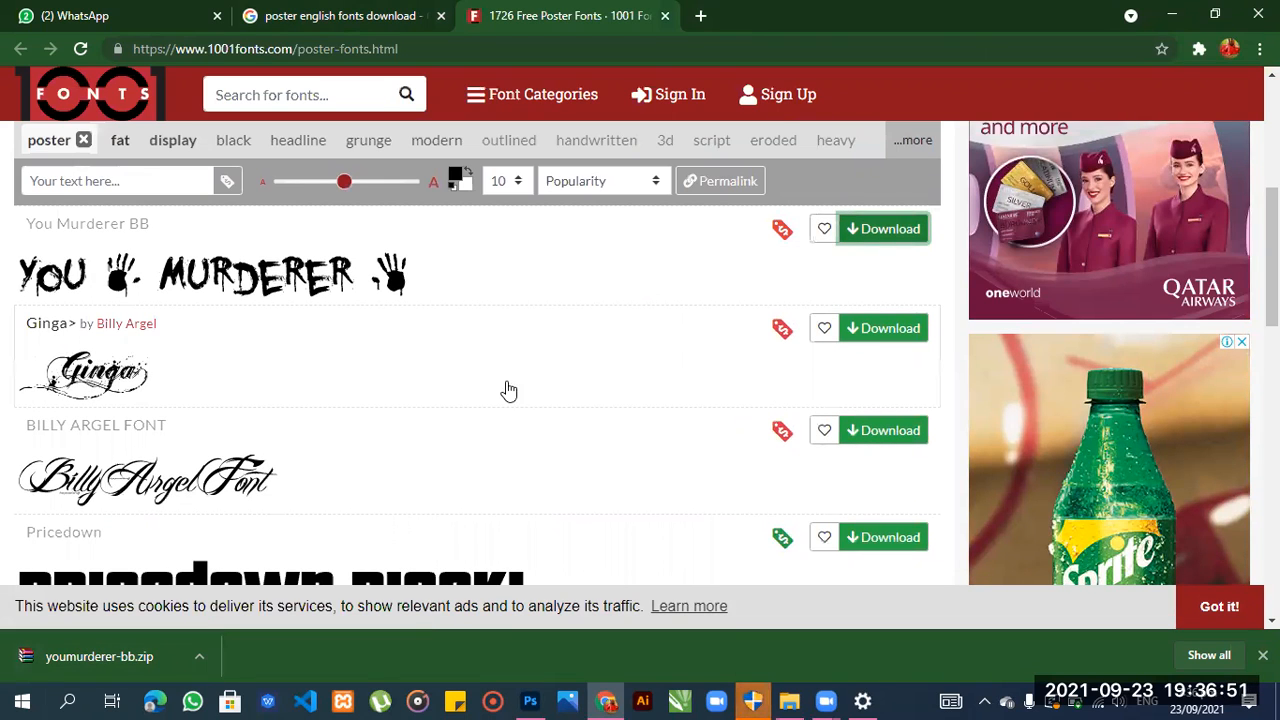
left_click(869, 340)
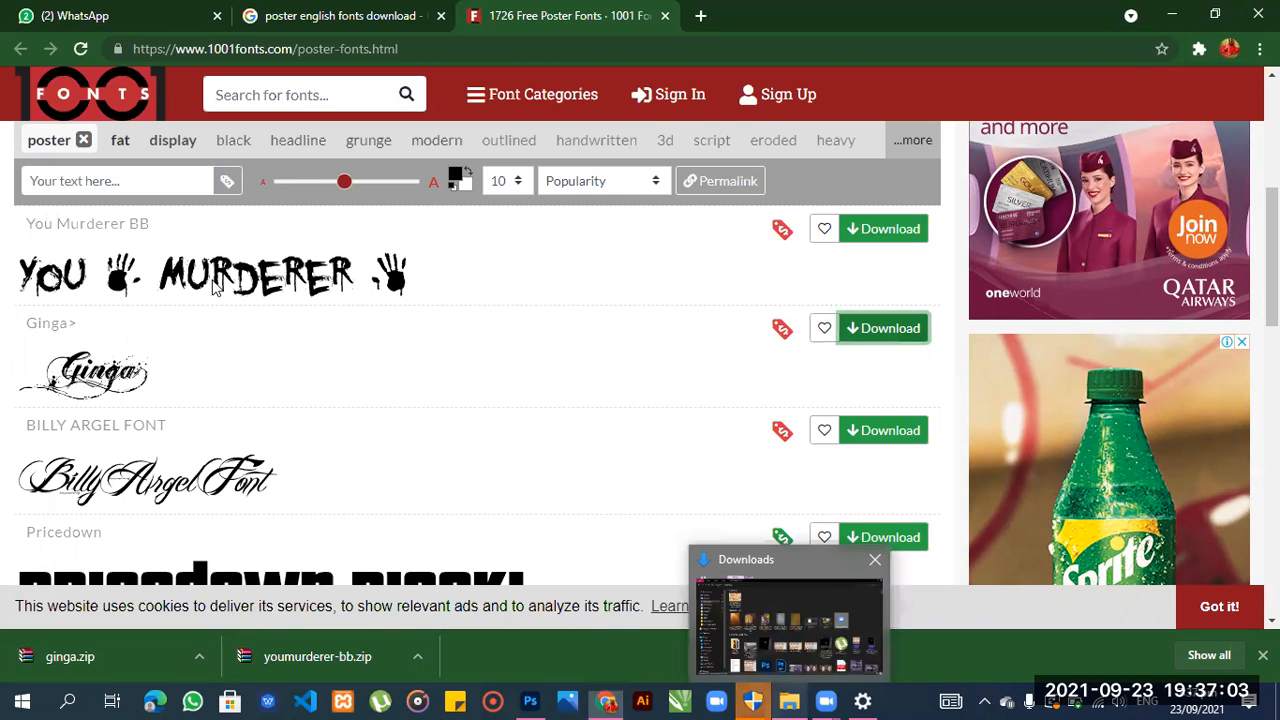
Switch to the Downloads folder in File Explorer and extract the ginga archive there, replacing the existing INSTRUCTION.txt.
left_click(789, 626)
left_click(484, 178)
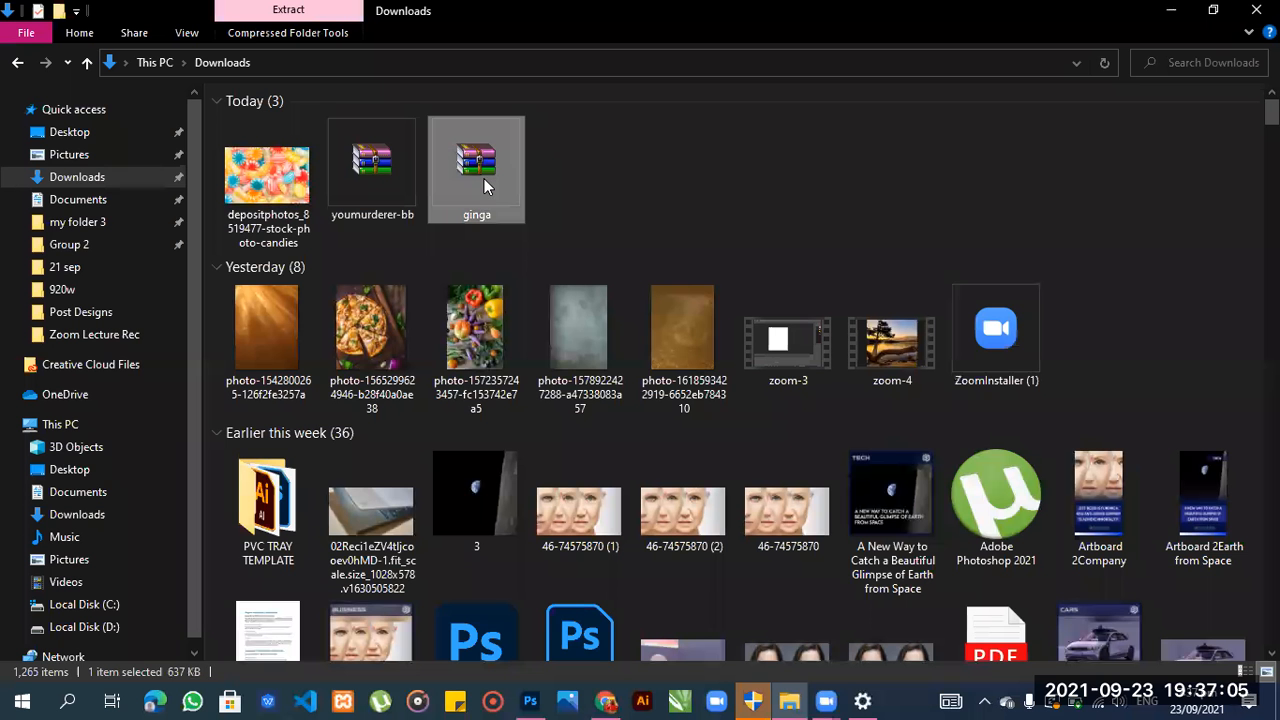
right_click(484, 178)
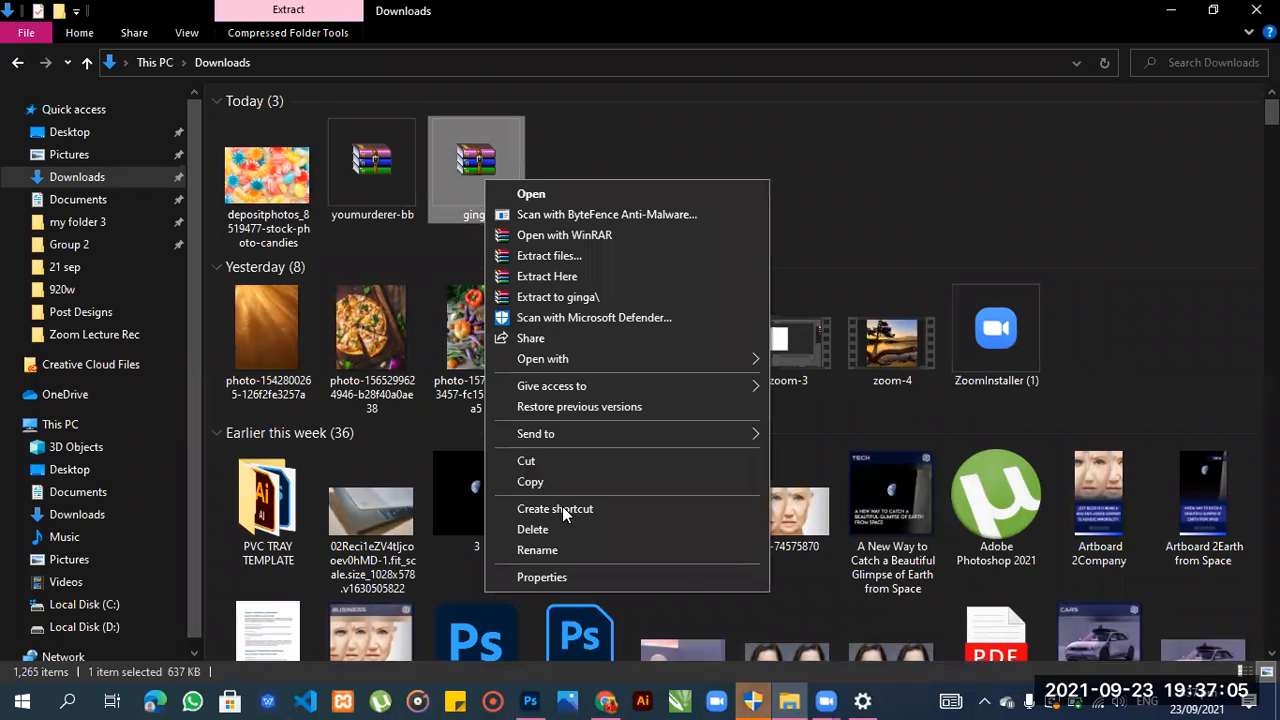
left_click(585, 276)
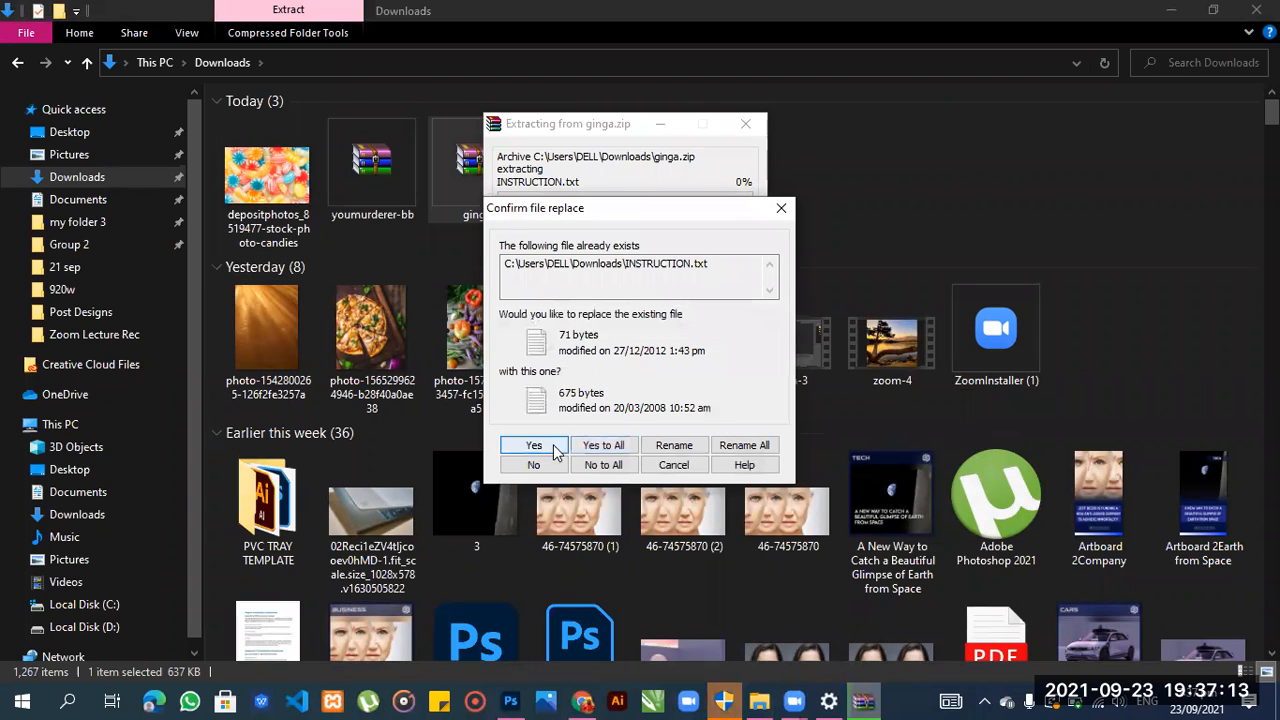
left_click(547, 444)
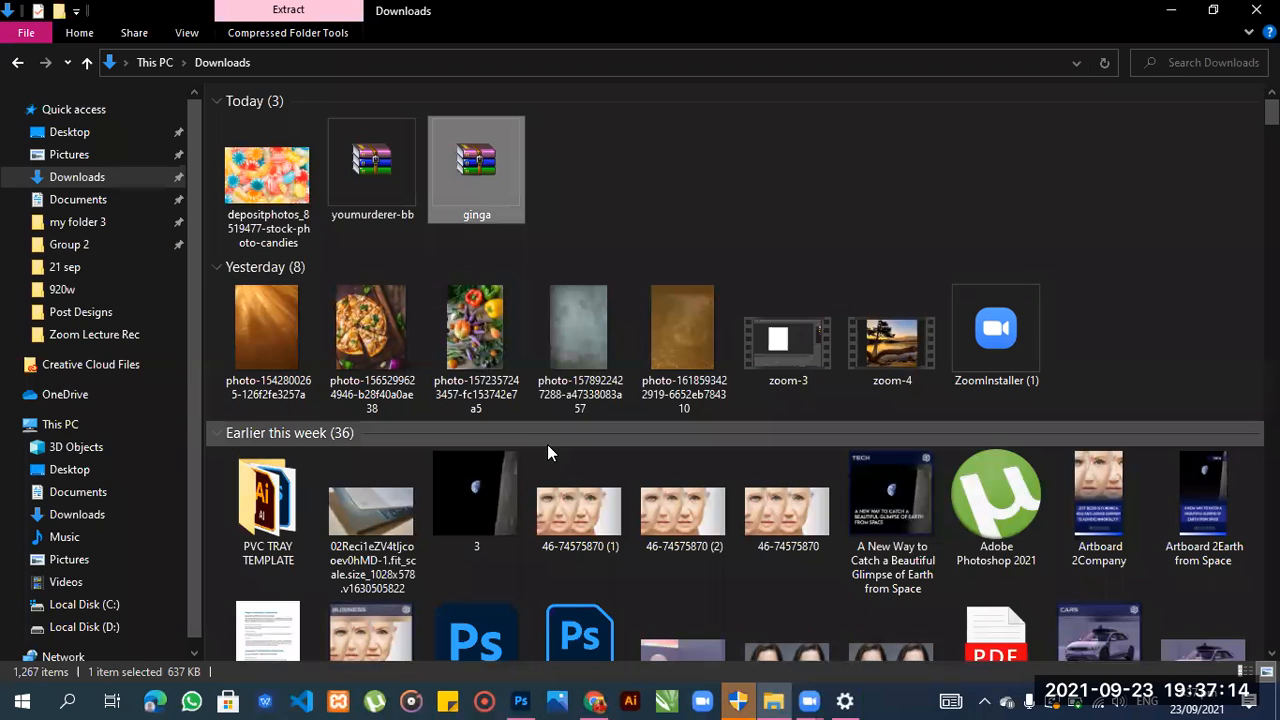
Extract the ginga archive into its own ginga folder and view the BILLY-ARGEL-GINGA preview image inside it.
right_click(506, 170)
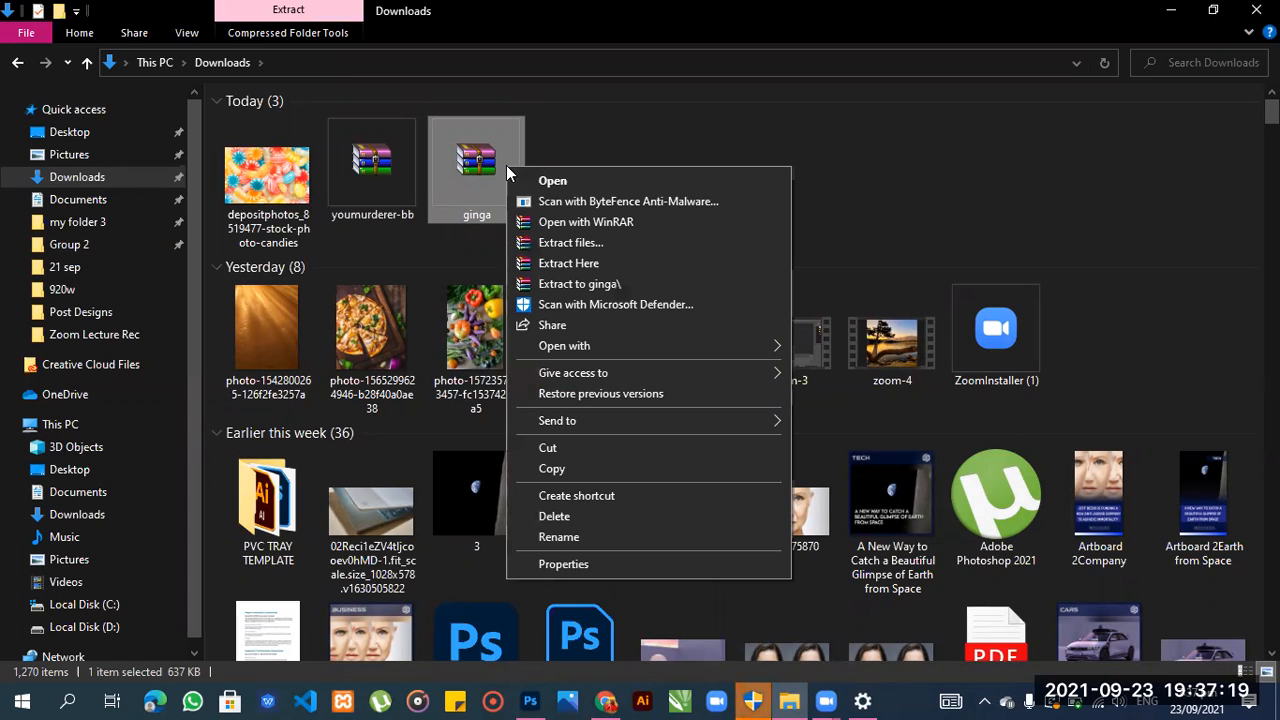
left_click(652, 283)
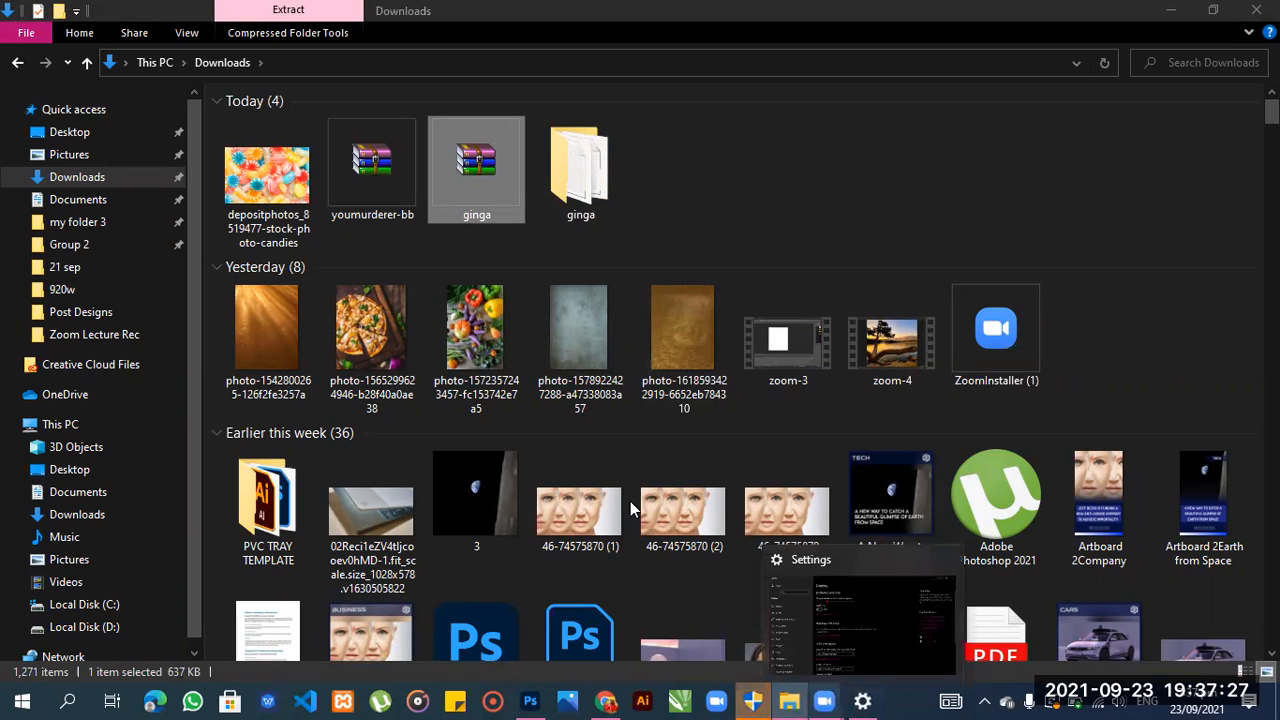
double_click(592, 155)
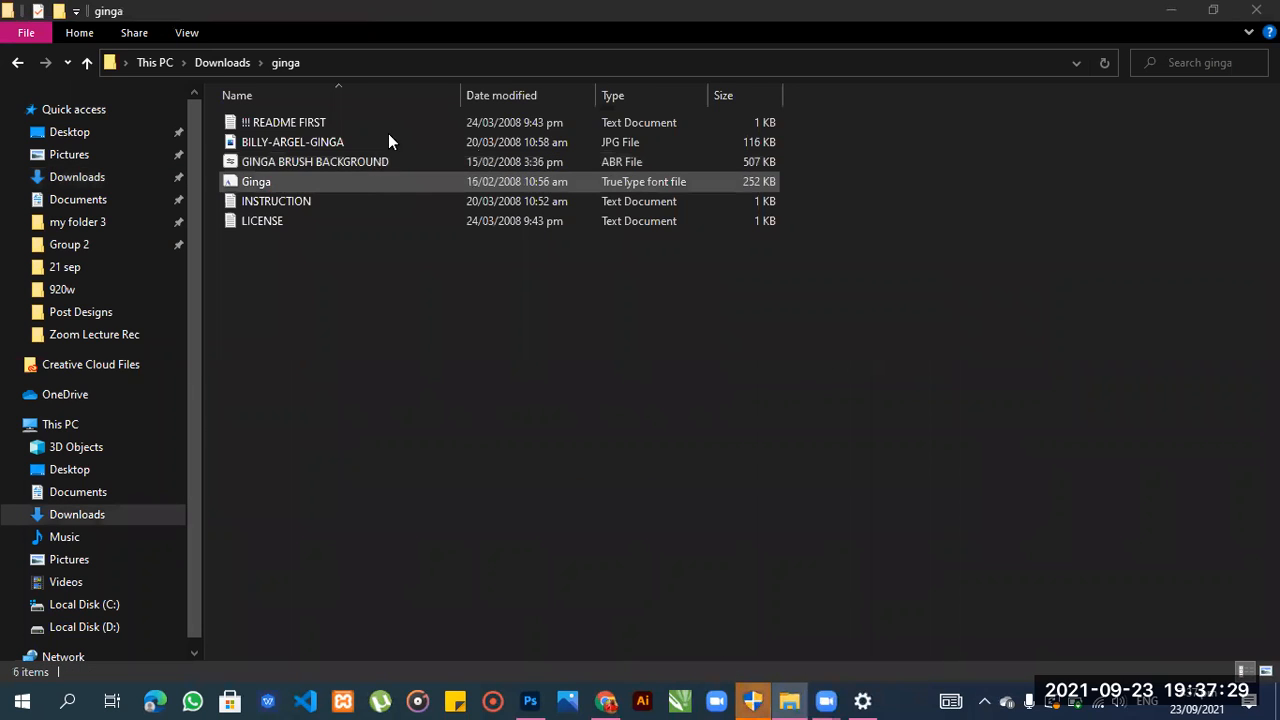
double_click(413, 139)
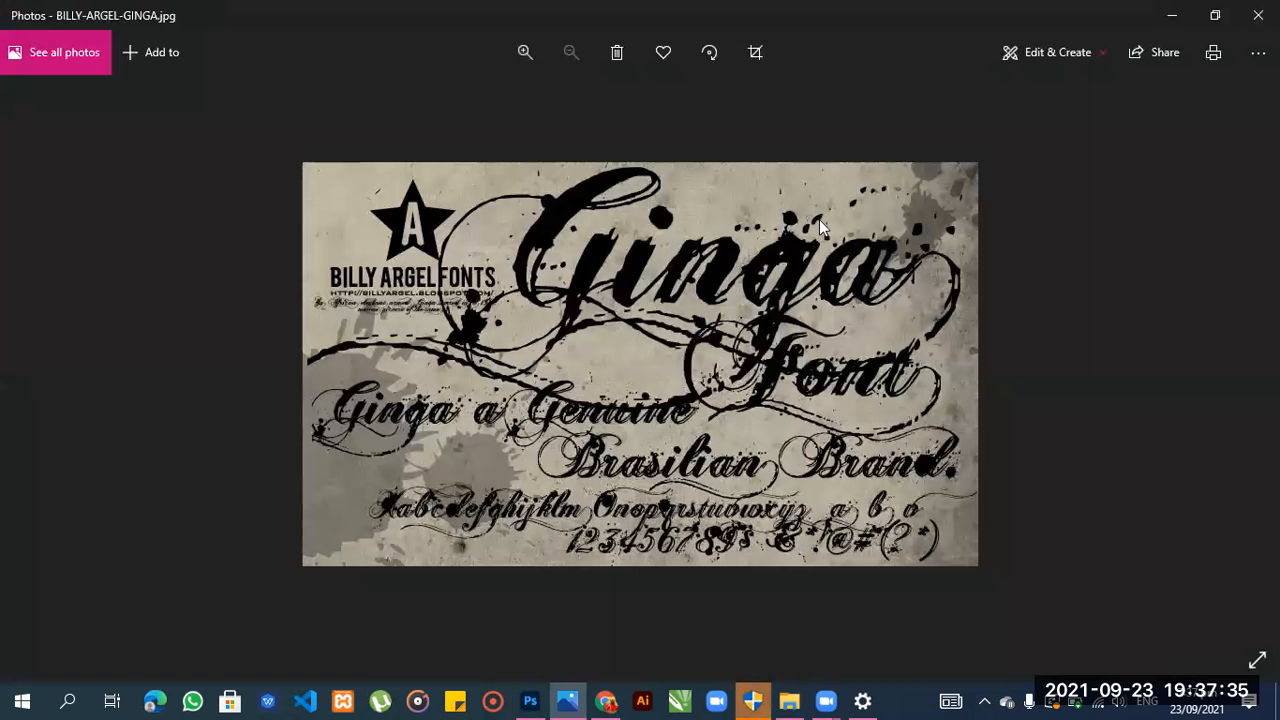
key("alt+F4")
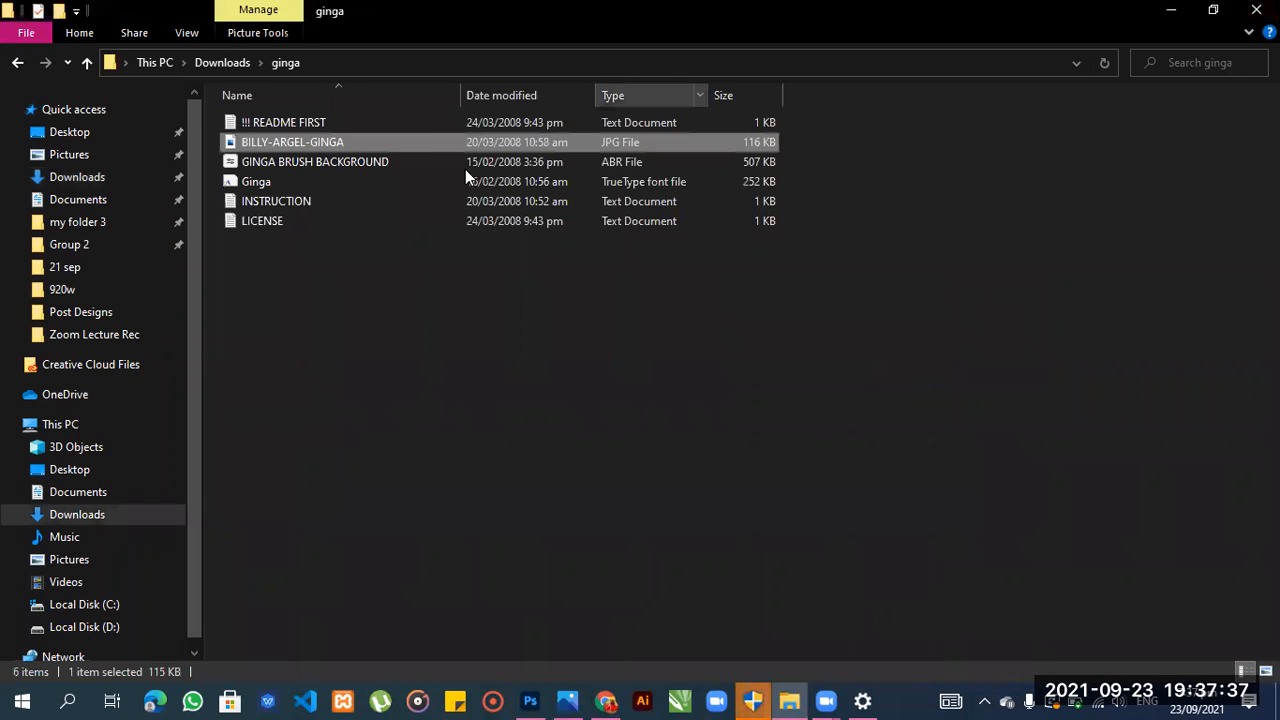
Open the Ginga TrueType font file, look over its sample text, and install the font.
left_click(465, 170)
double_click(441, 186)
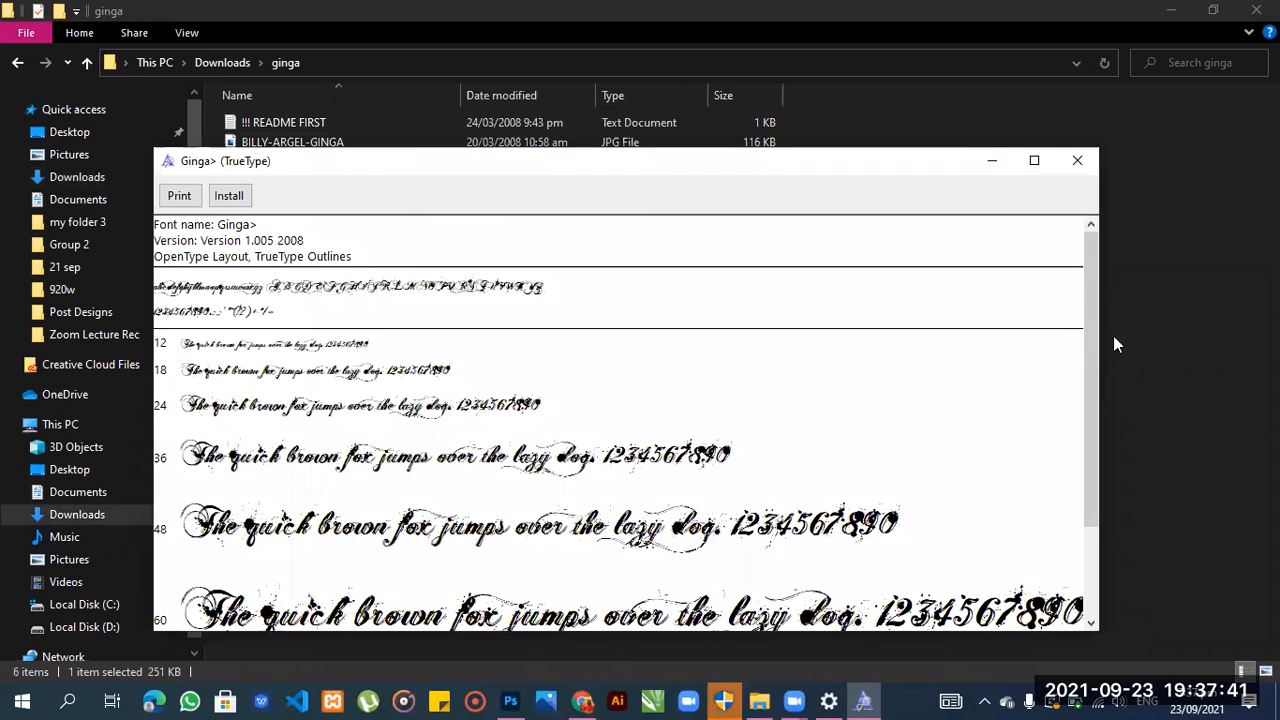
scroll(1086, 457, "down", 2)
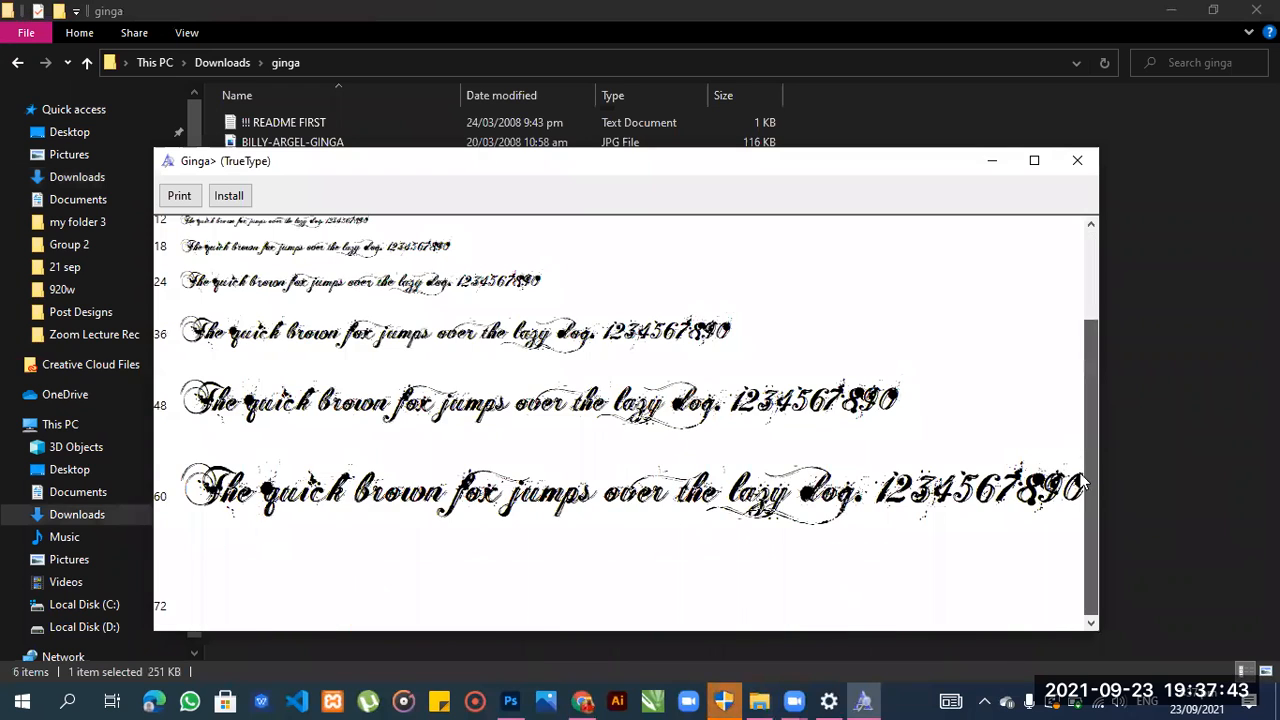
scroll(1070, 360, "up", 2)
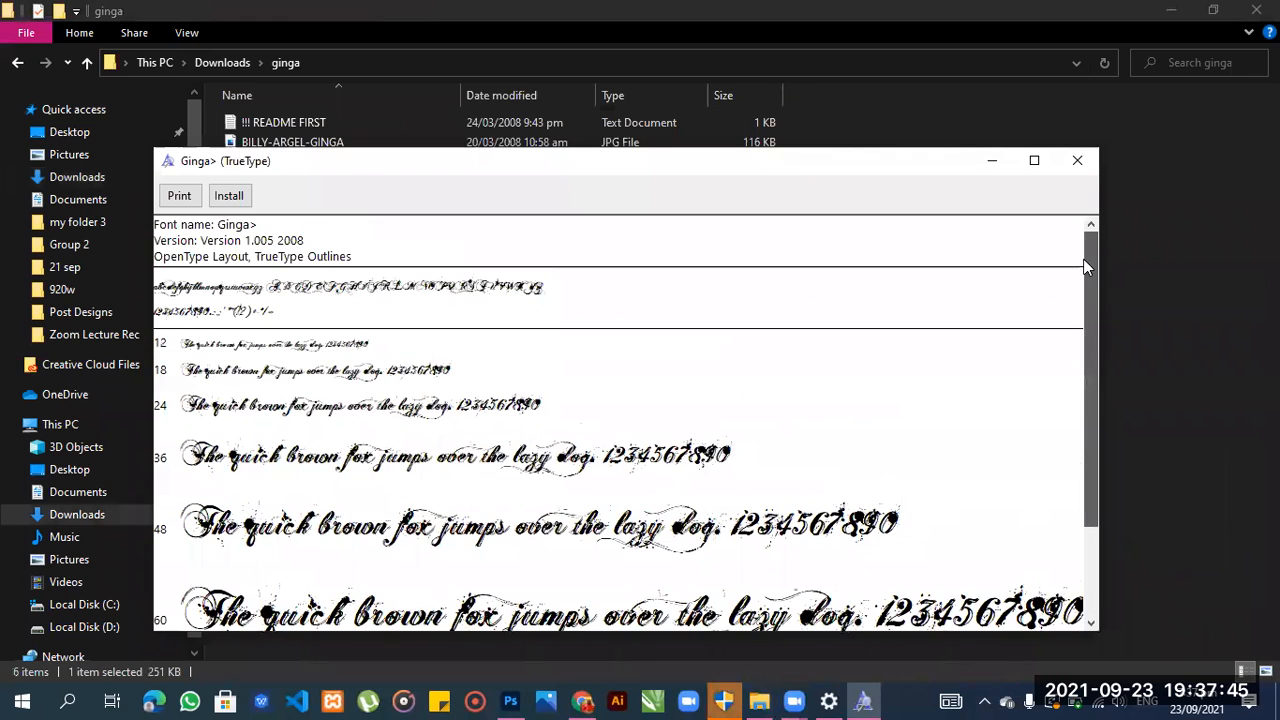
left_click(232, 197)
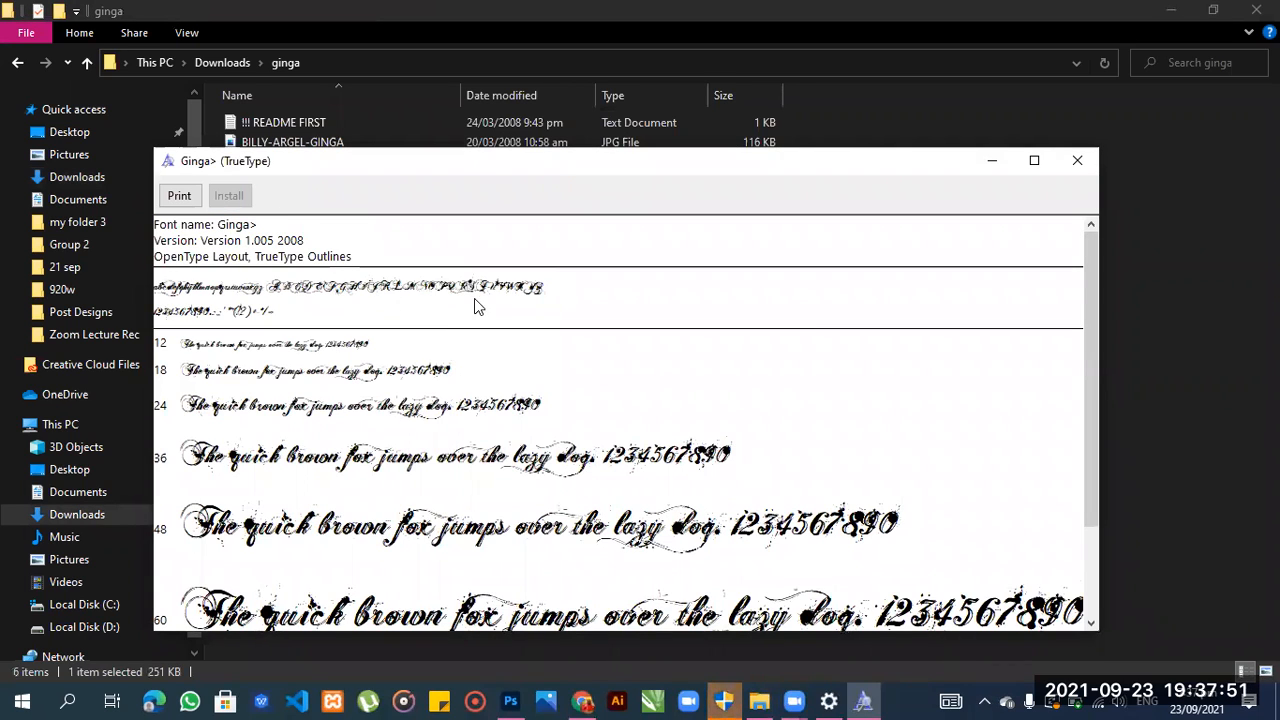
left_click(1075, 162)
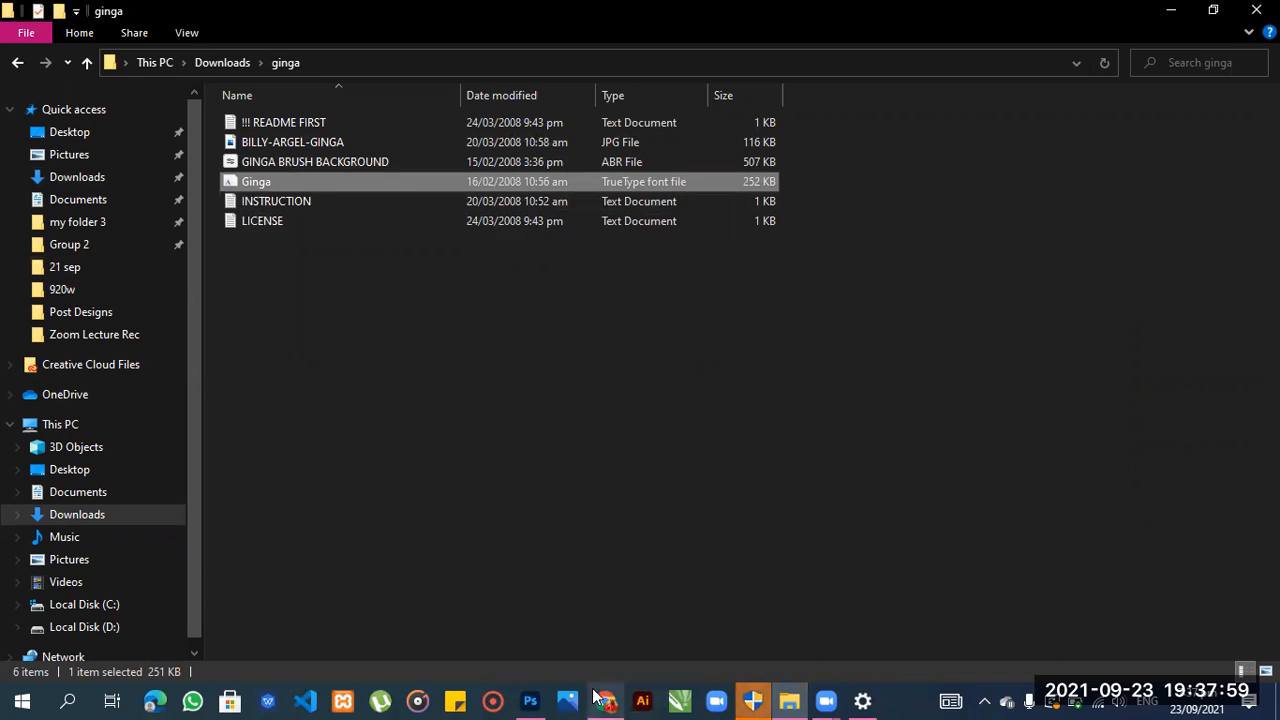
Switch to Photoshop and replace the painted Untitled-1 document, without saving it, with a new blank document.
mouse_move(531, 700)
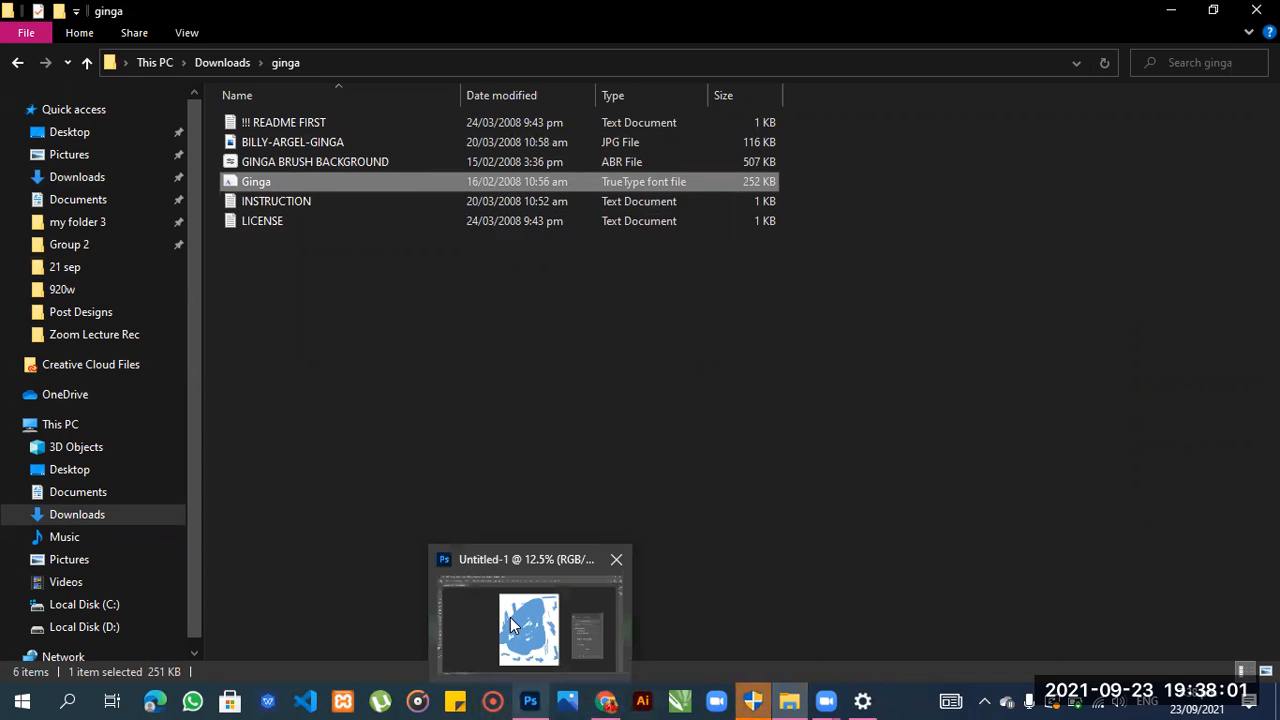
left_click(511, 625)
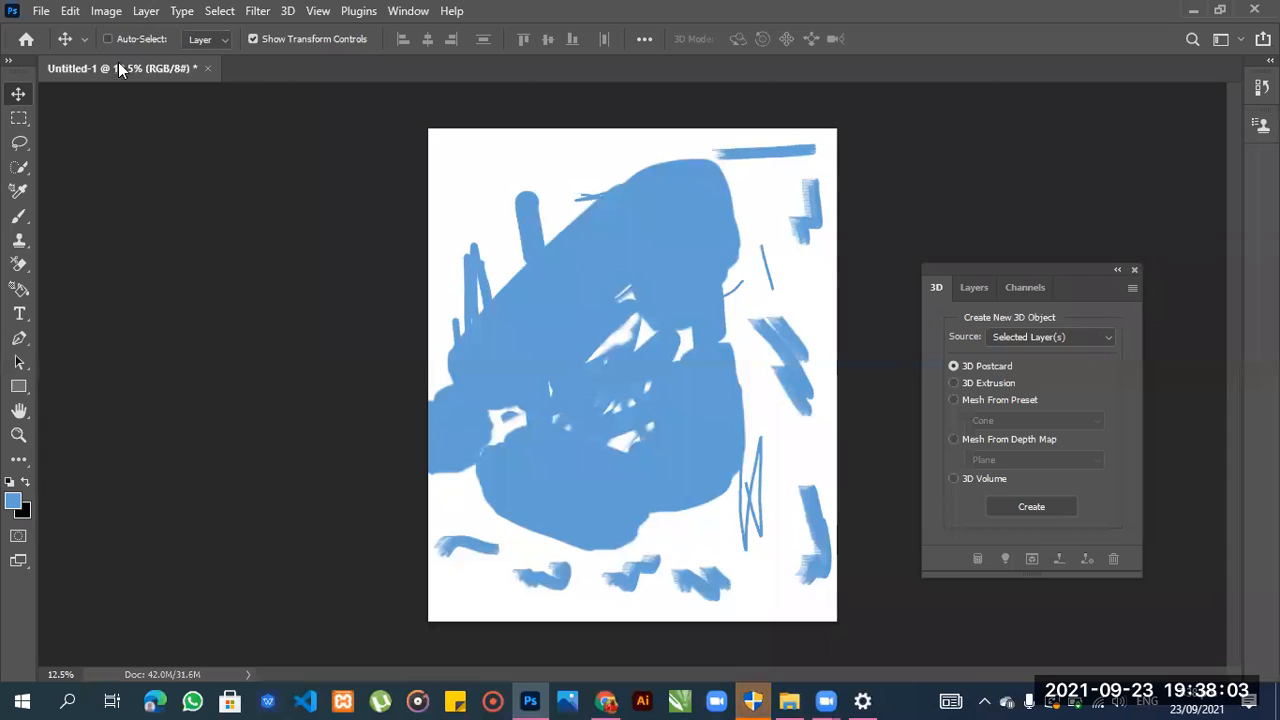
left_click(207, 68)
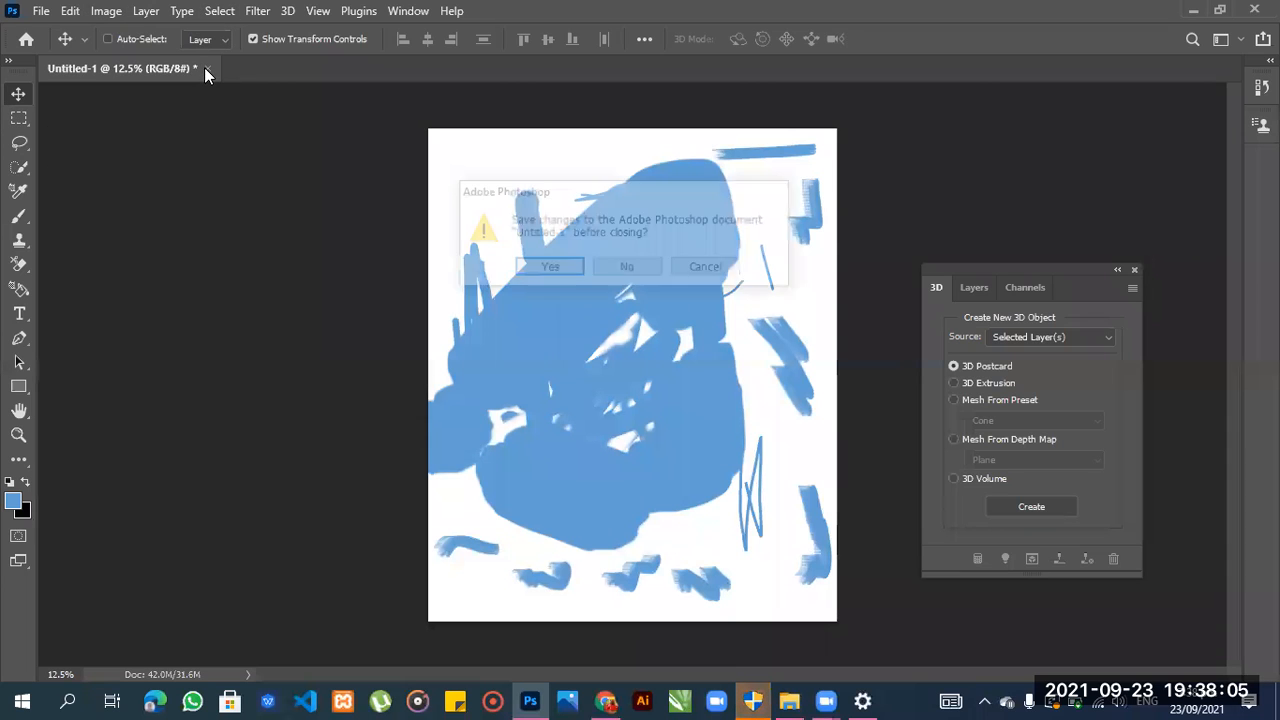
left_click(626, 270)
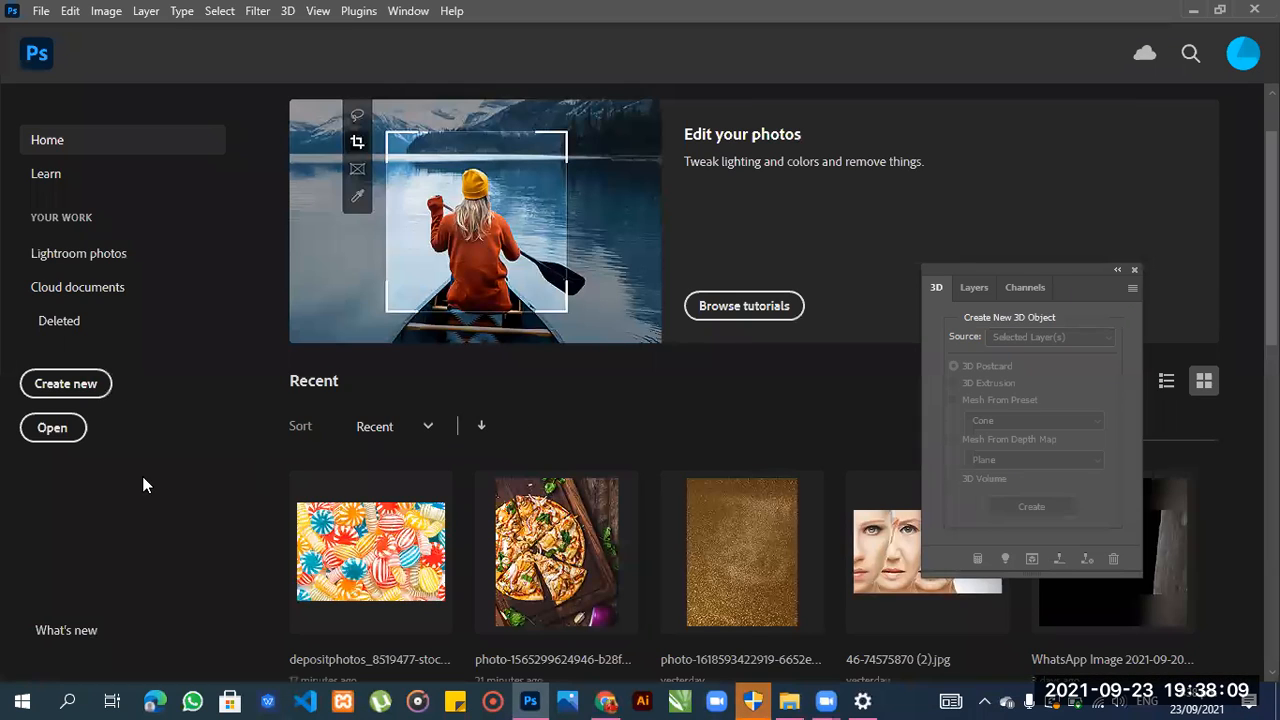
left_click(100, 385)
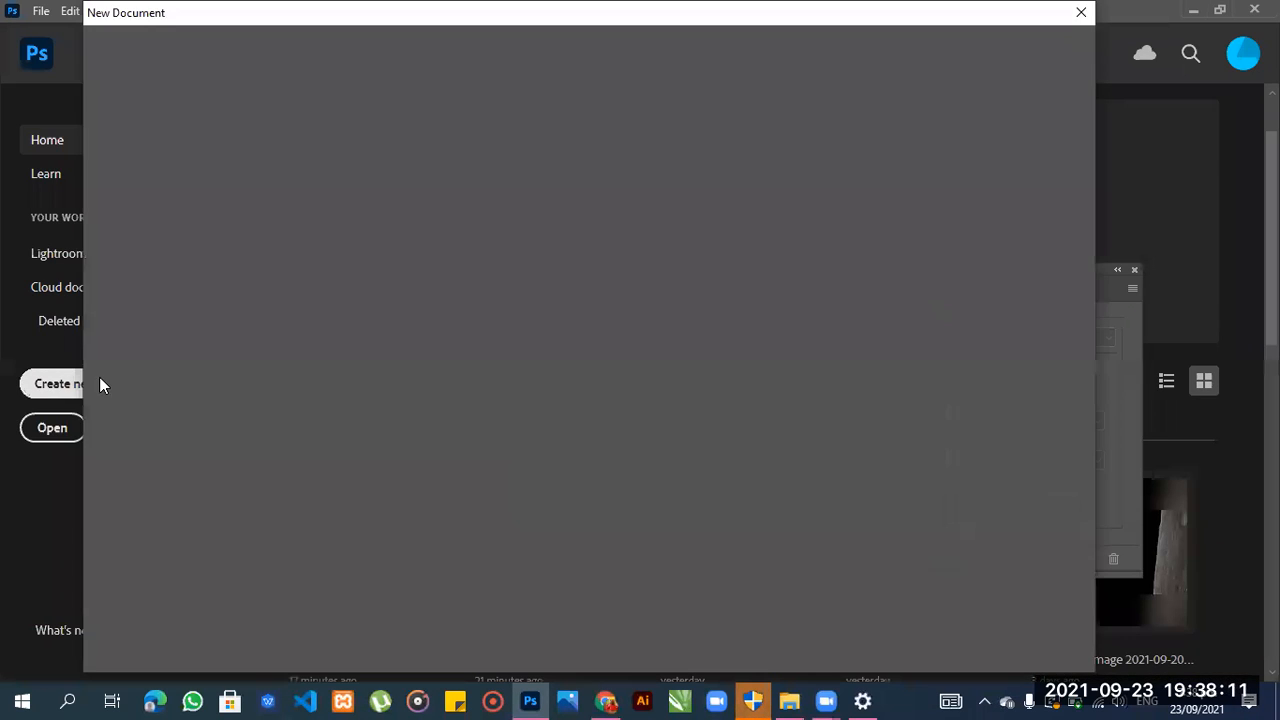
key("Return")
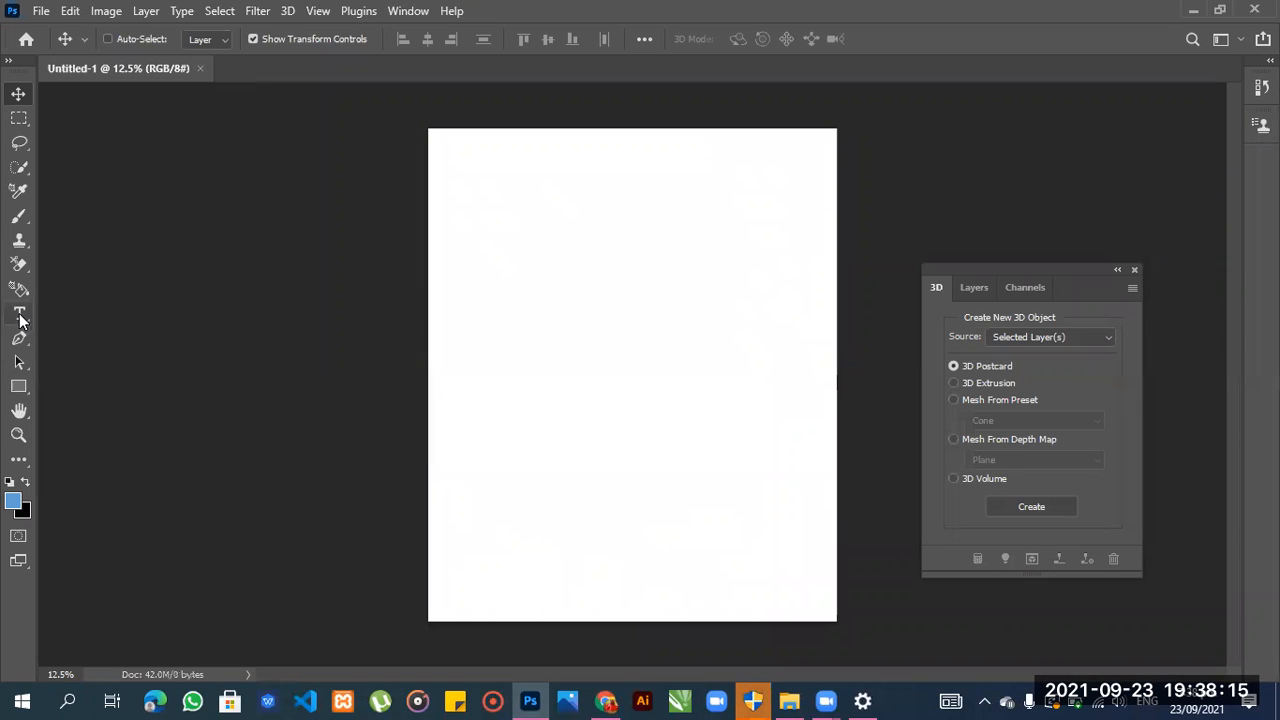
Add a text line reading GOLD near the middle of the page in near-black #000407.
left_click(583, 394)
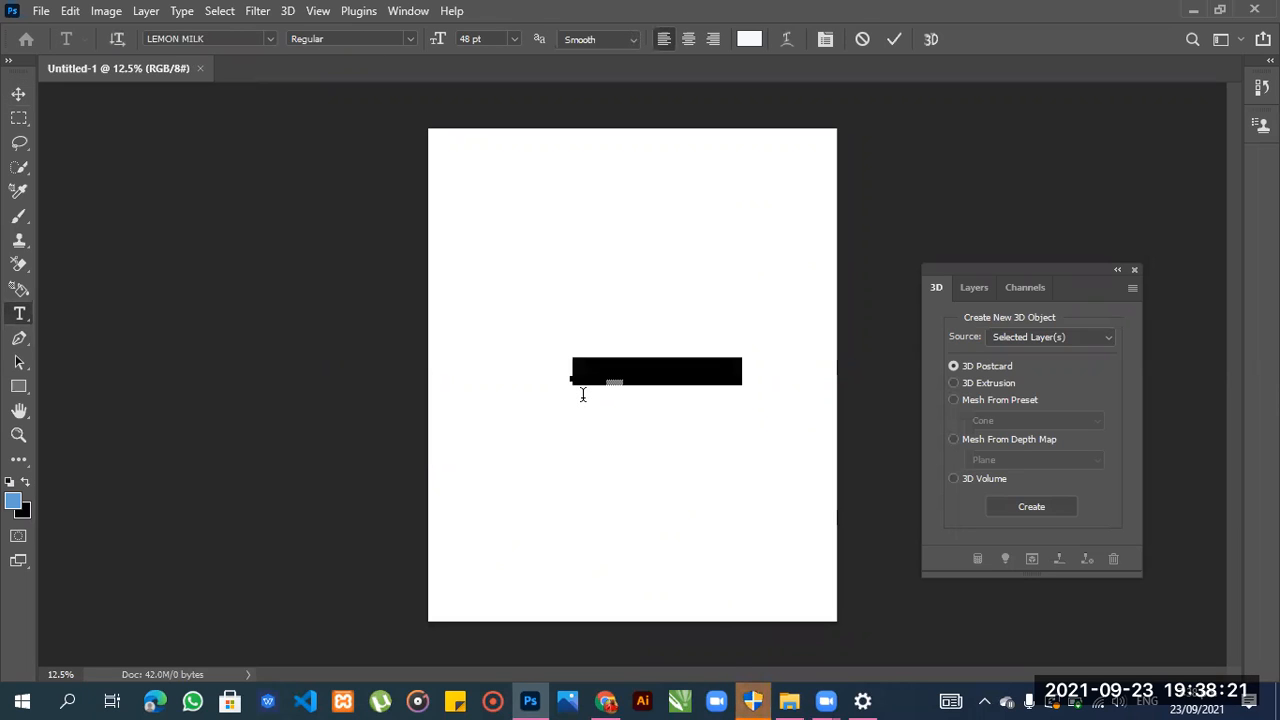
key("ctrl+Delete")
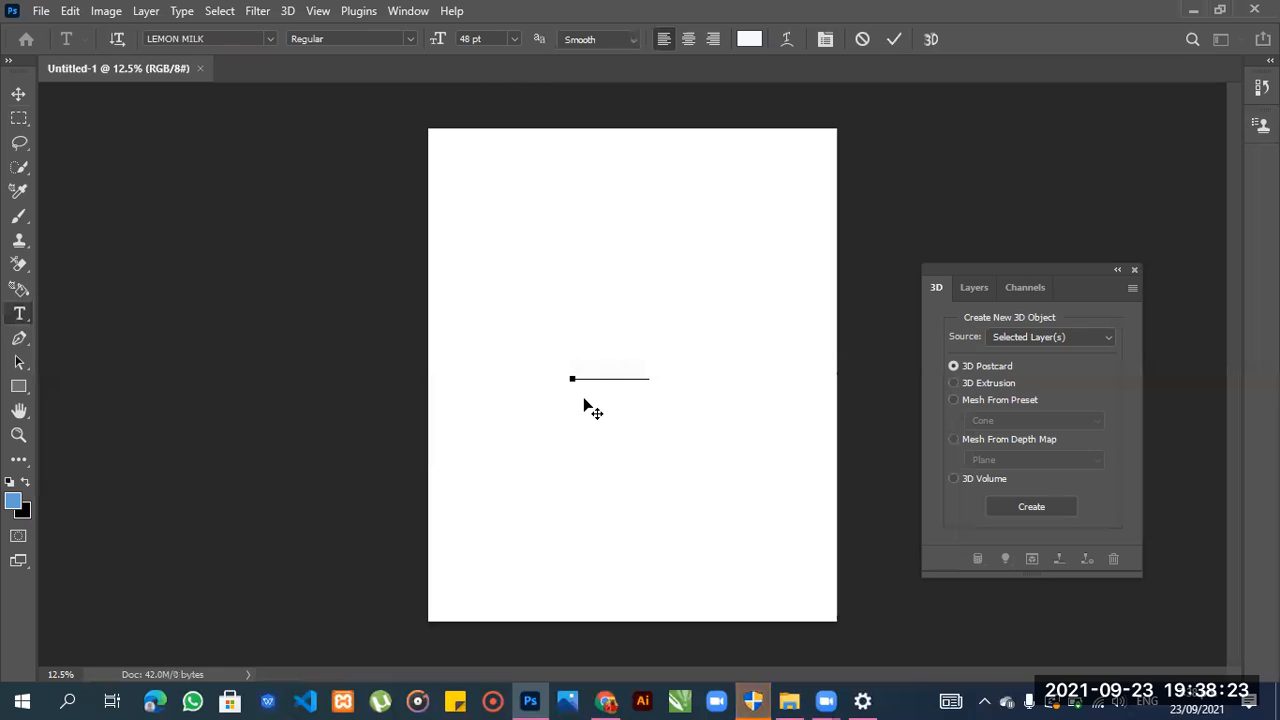
left_click(755, 40)
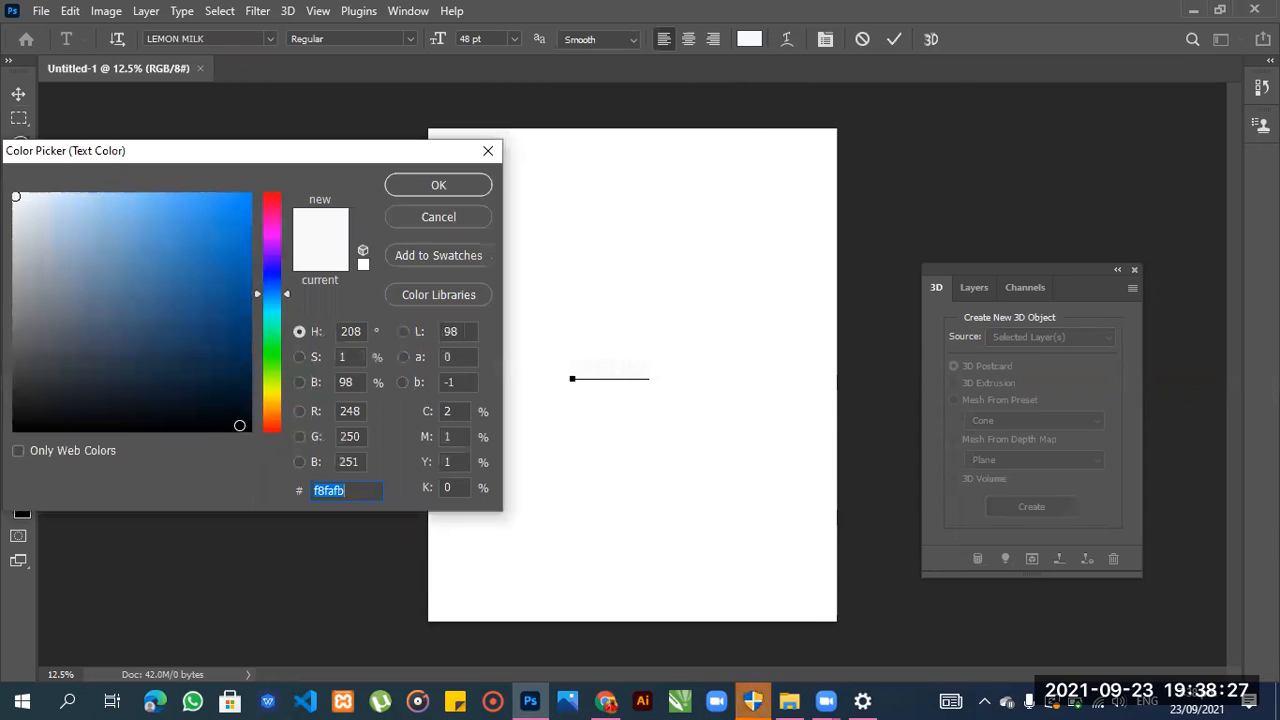
type("000407")
left_click(439, 187)
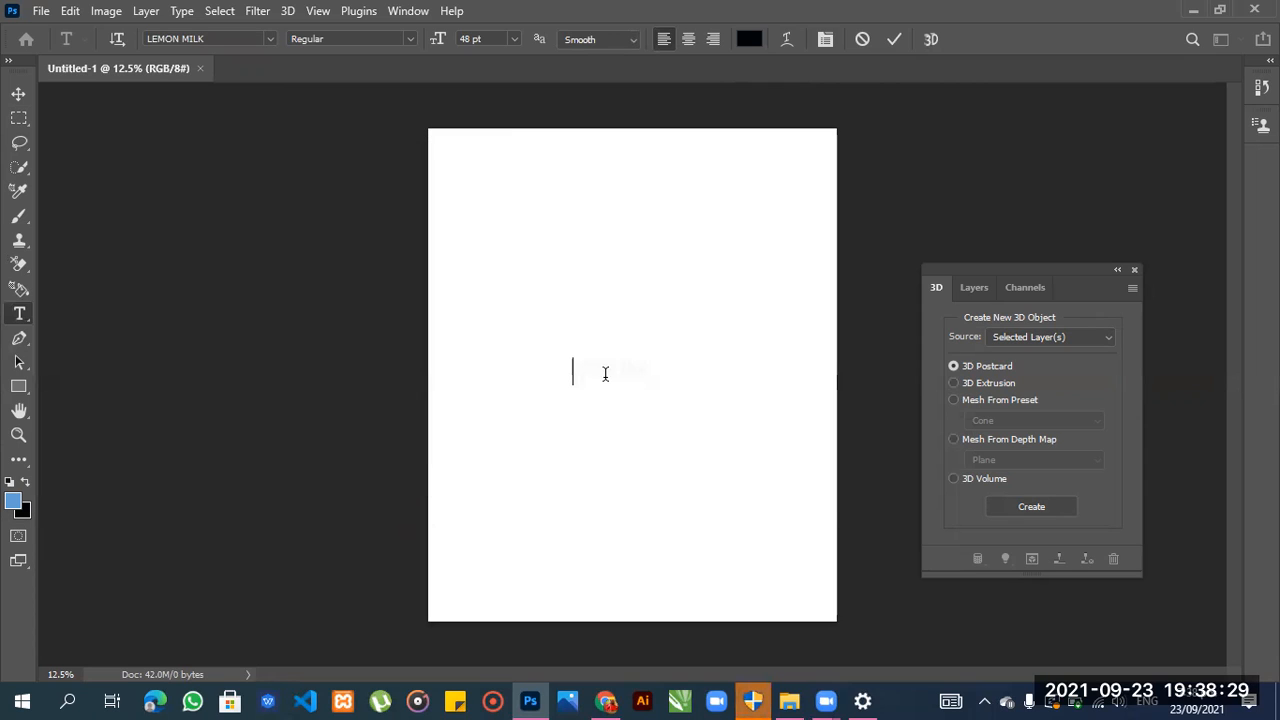
type("GOLD")
Change the font of the GOLD text to the newly installed Ginga> and show the document's layers.
left_click_drag(646, 366, 537, 364)
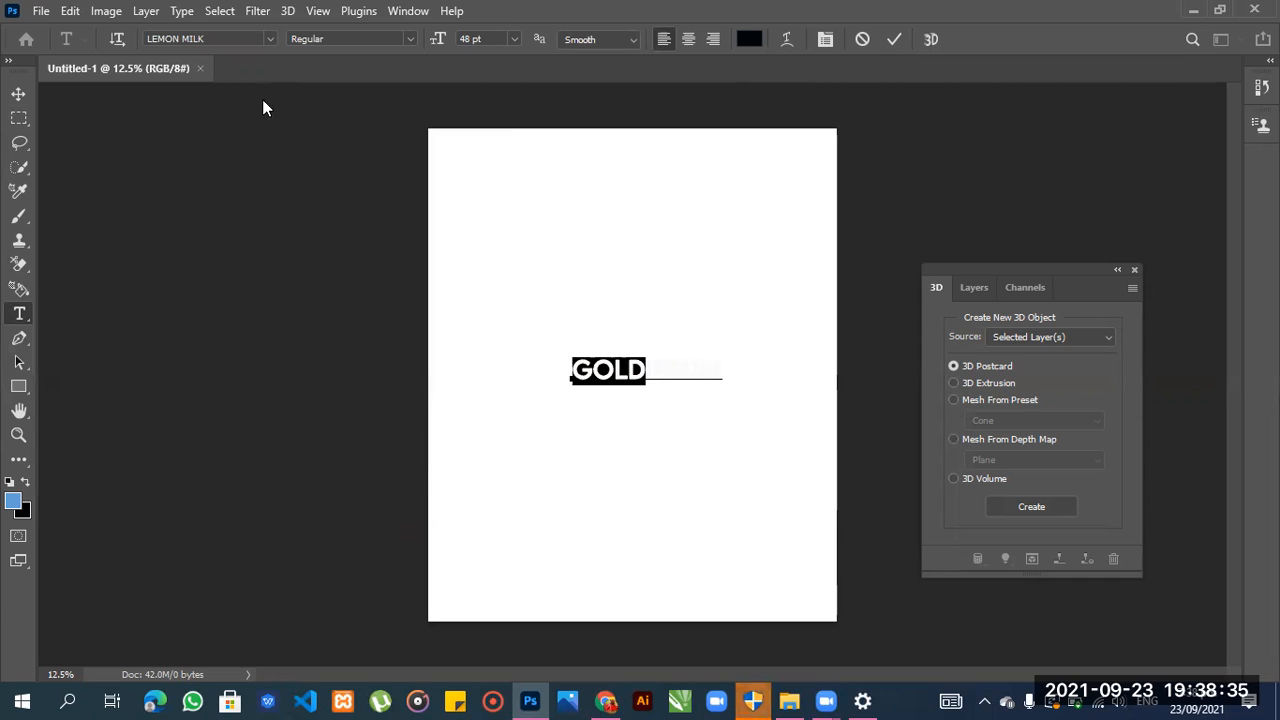
left_click(270, 39)
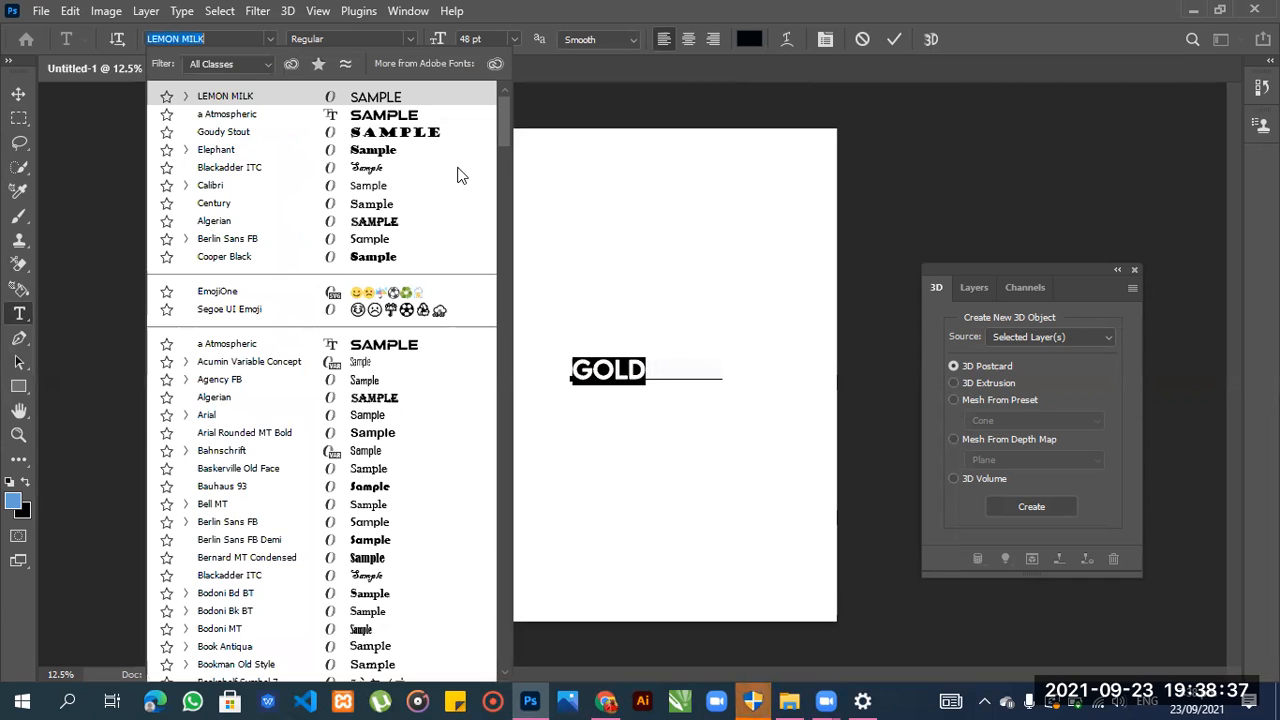
left_click_drag(501, 120, 504, 259)
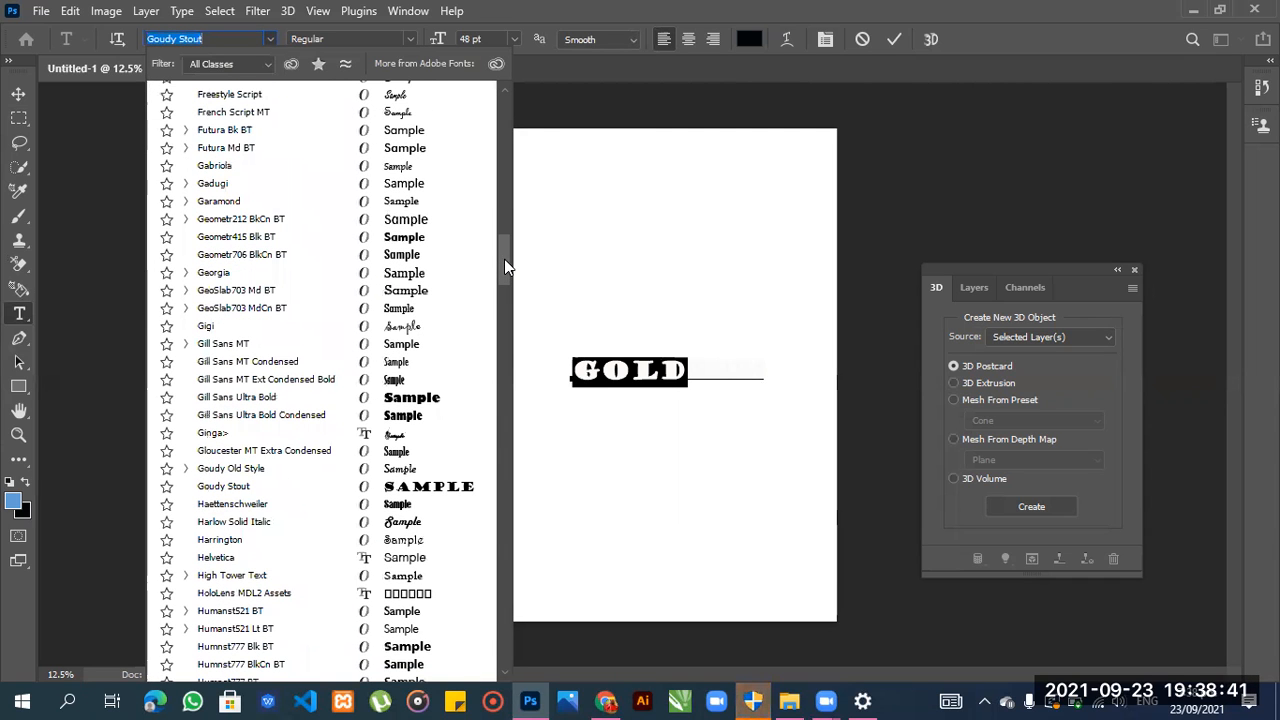
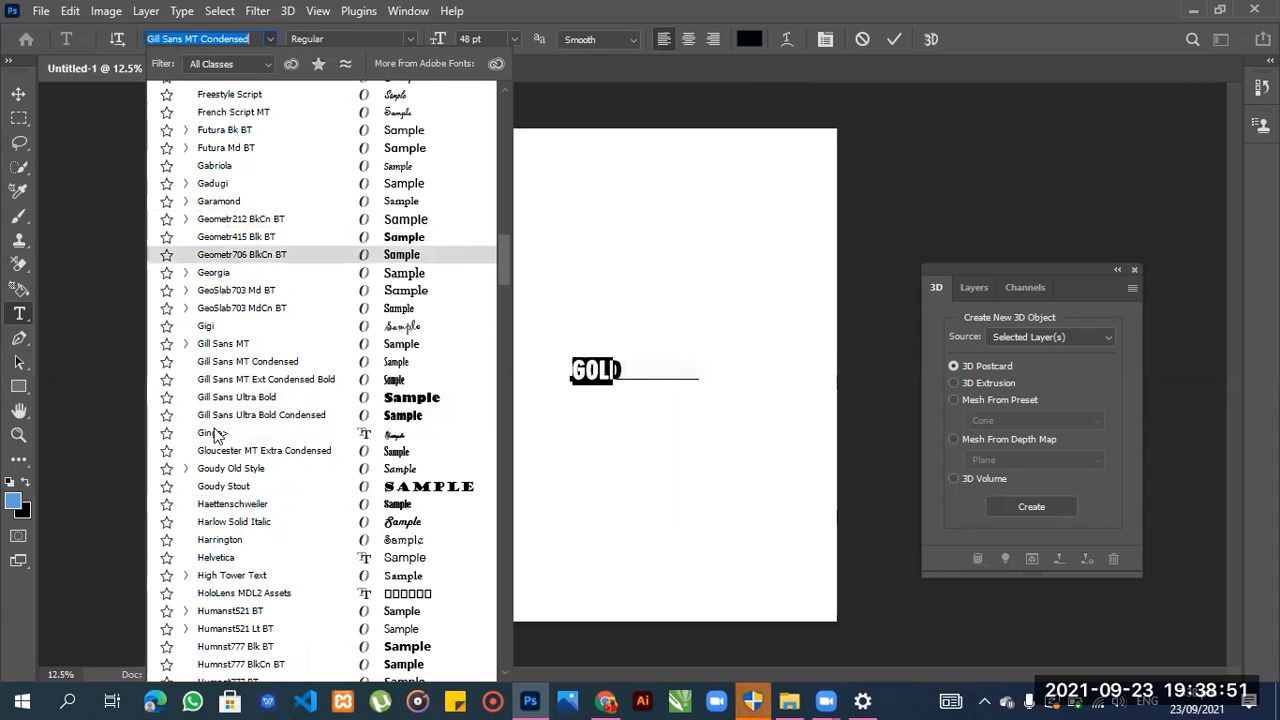
left_click(268, 434)
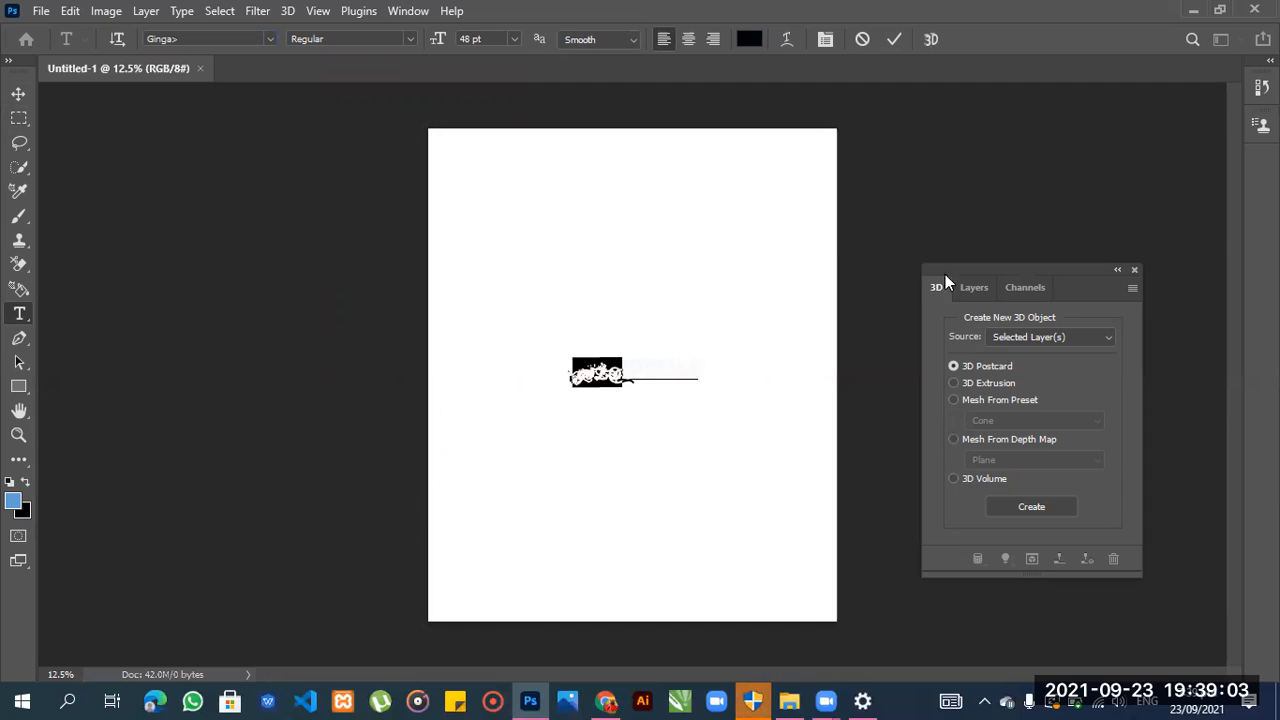
left_click(974, 287)
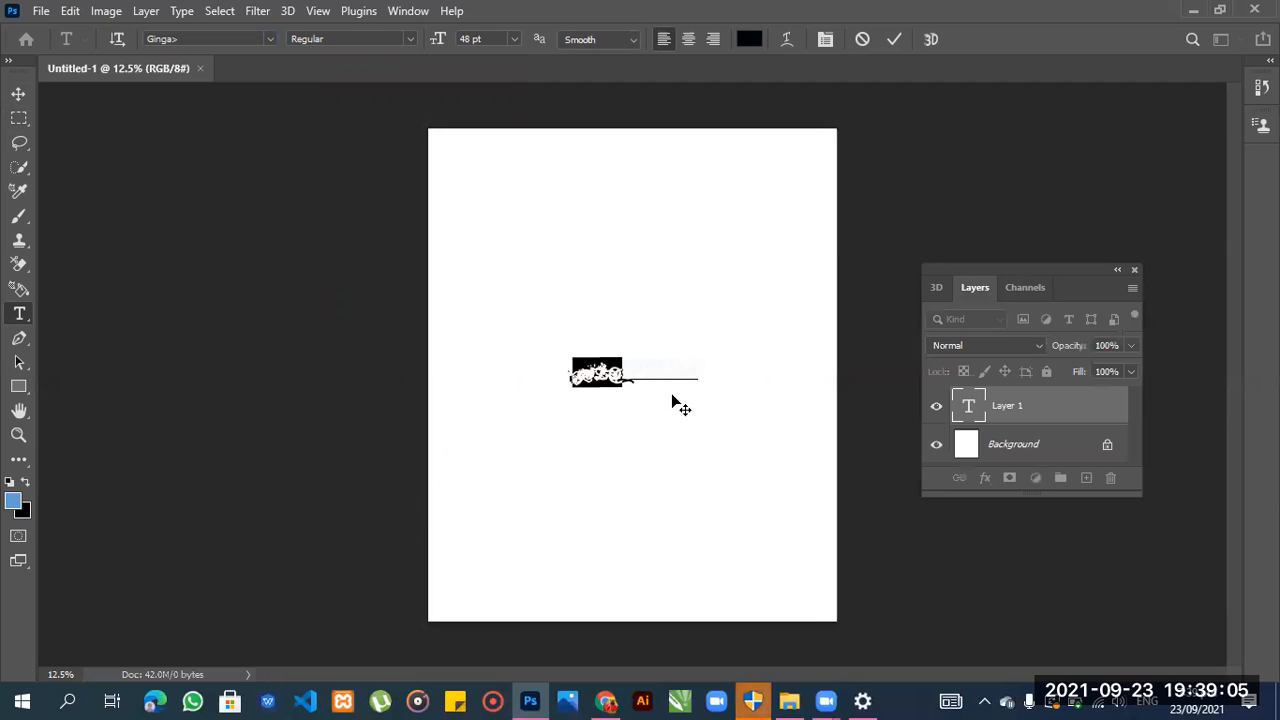
left_click(621, 377)
Enlarge the goldIpsum text layer to about 6.69 by 1.48 in and move it down and left on the page.
left_click(18, 93)
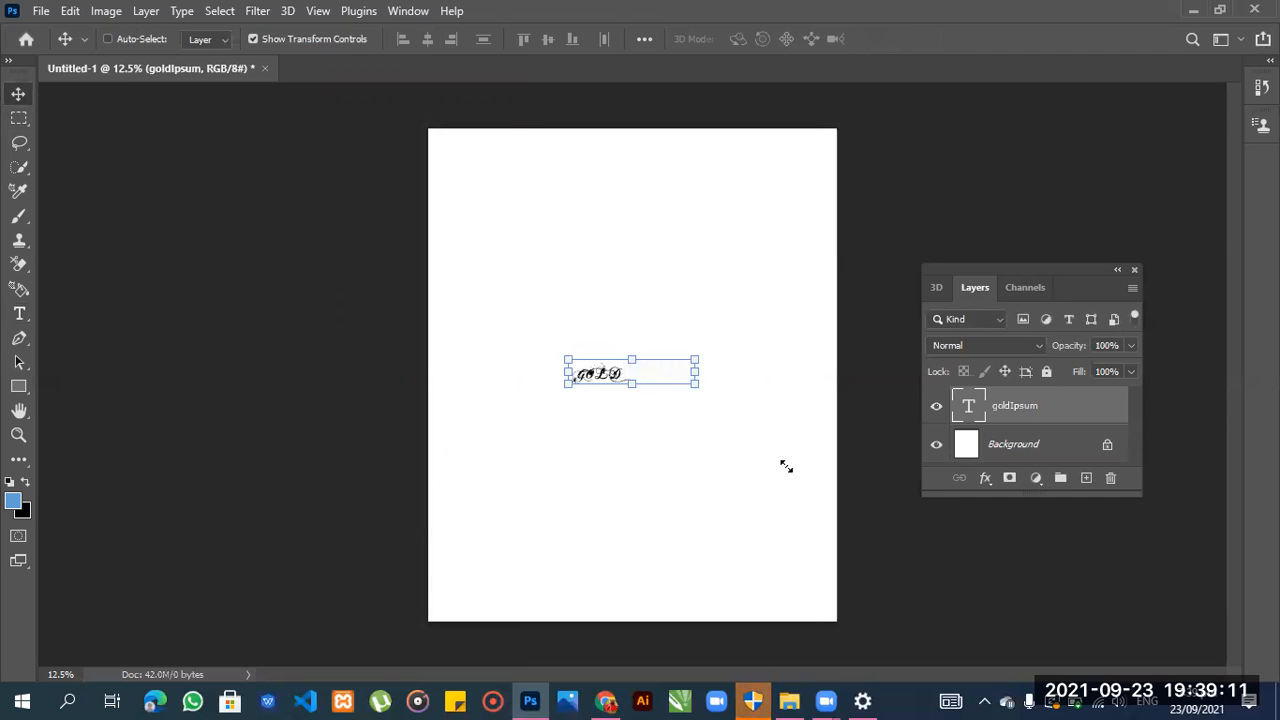
left_click_drag(568, 360, 566, 359)
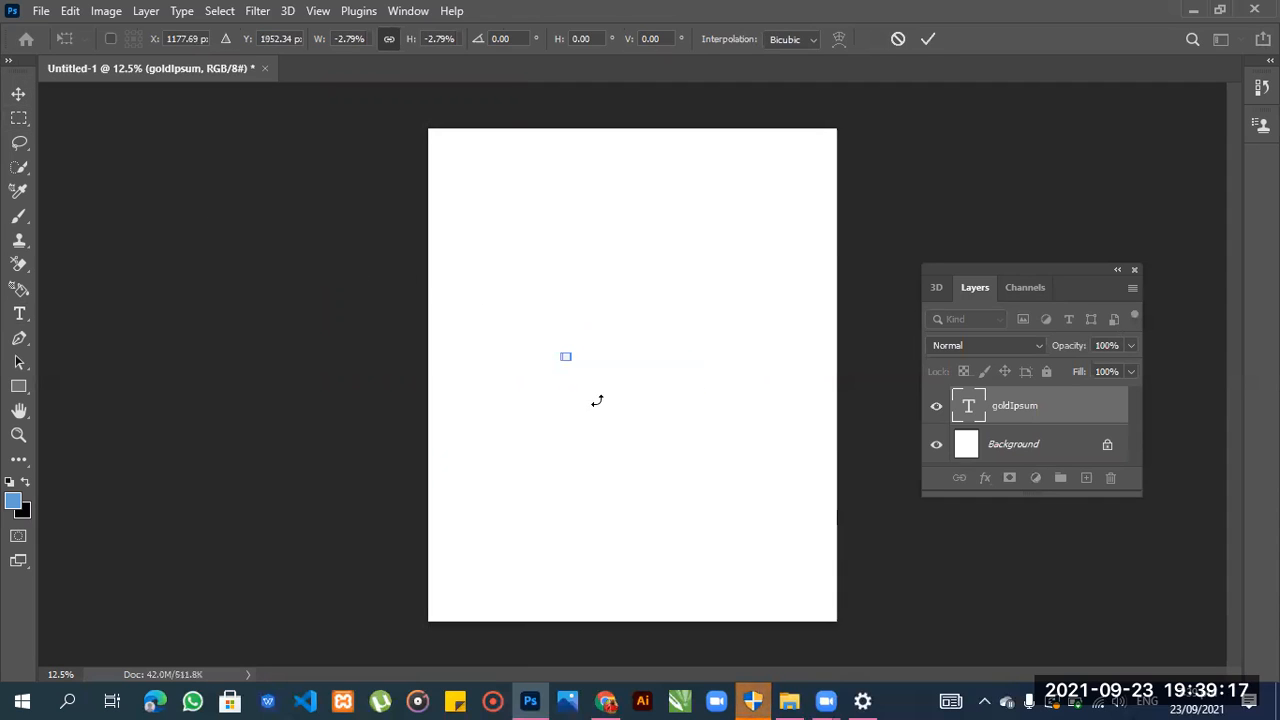
left_click_drag(577, 363, 709, 553)
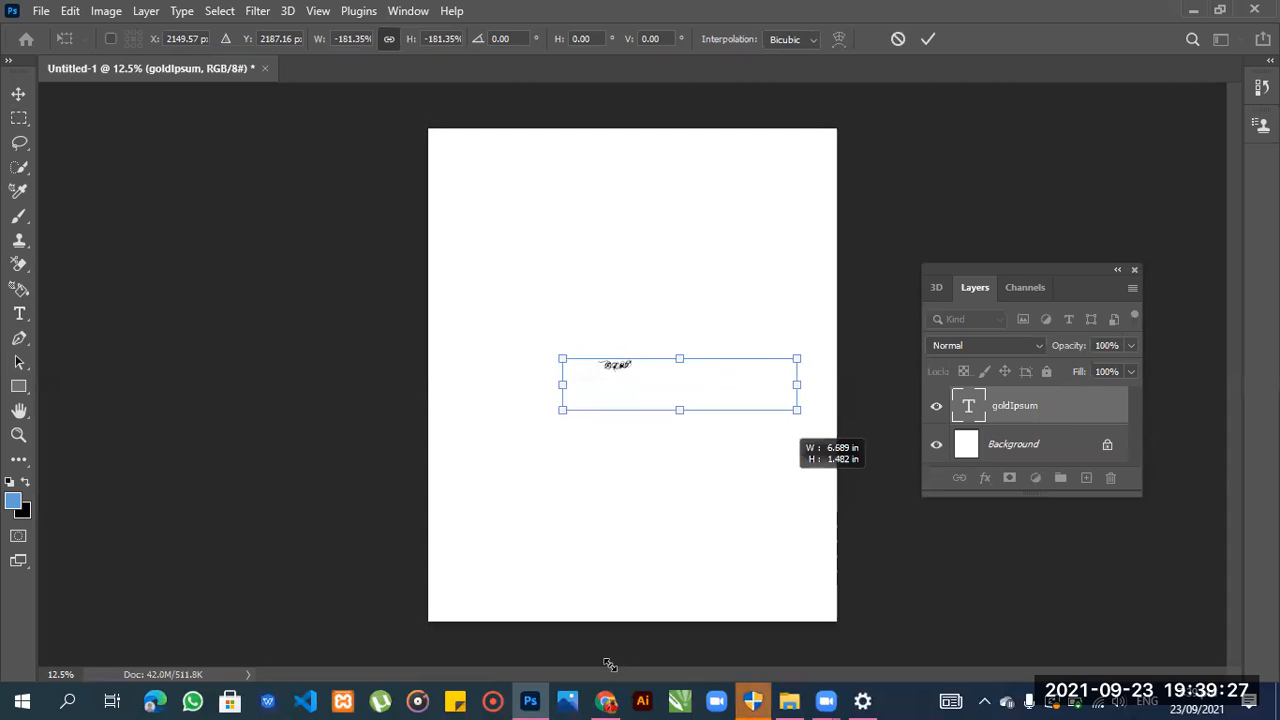
left_click_drag(609, 664, 613, 672)
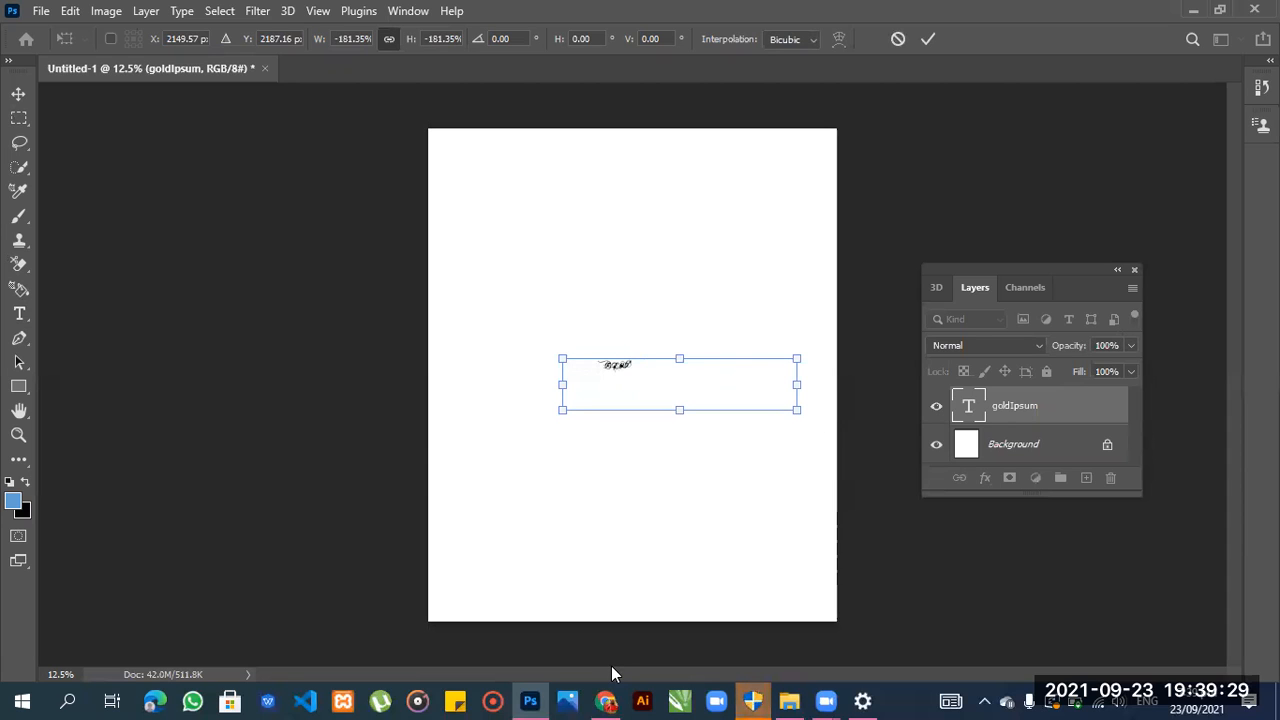
left_click_drag(722, 406, 686, 432)
left_click_drag(700, 490, 701, 492)
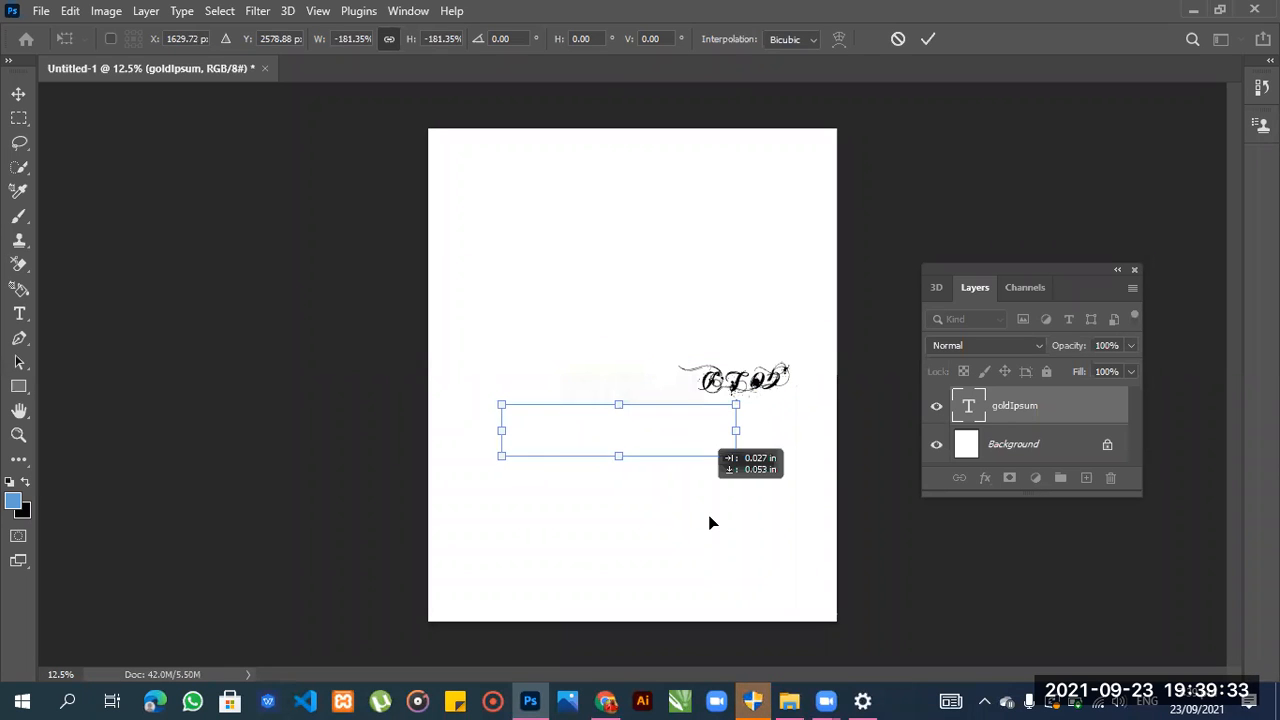